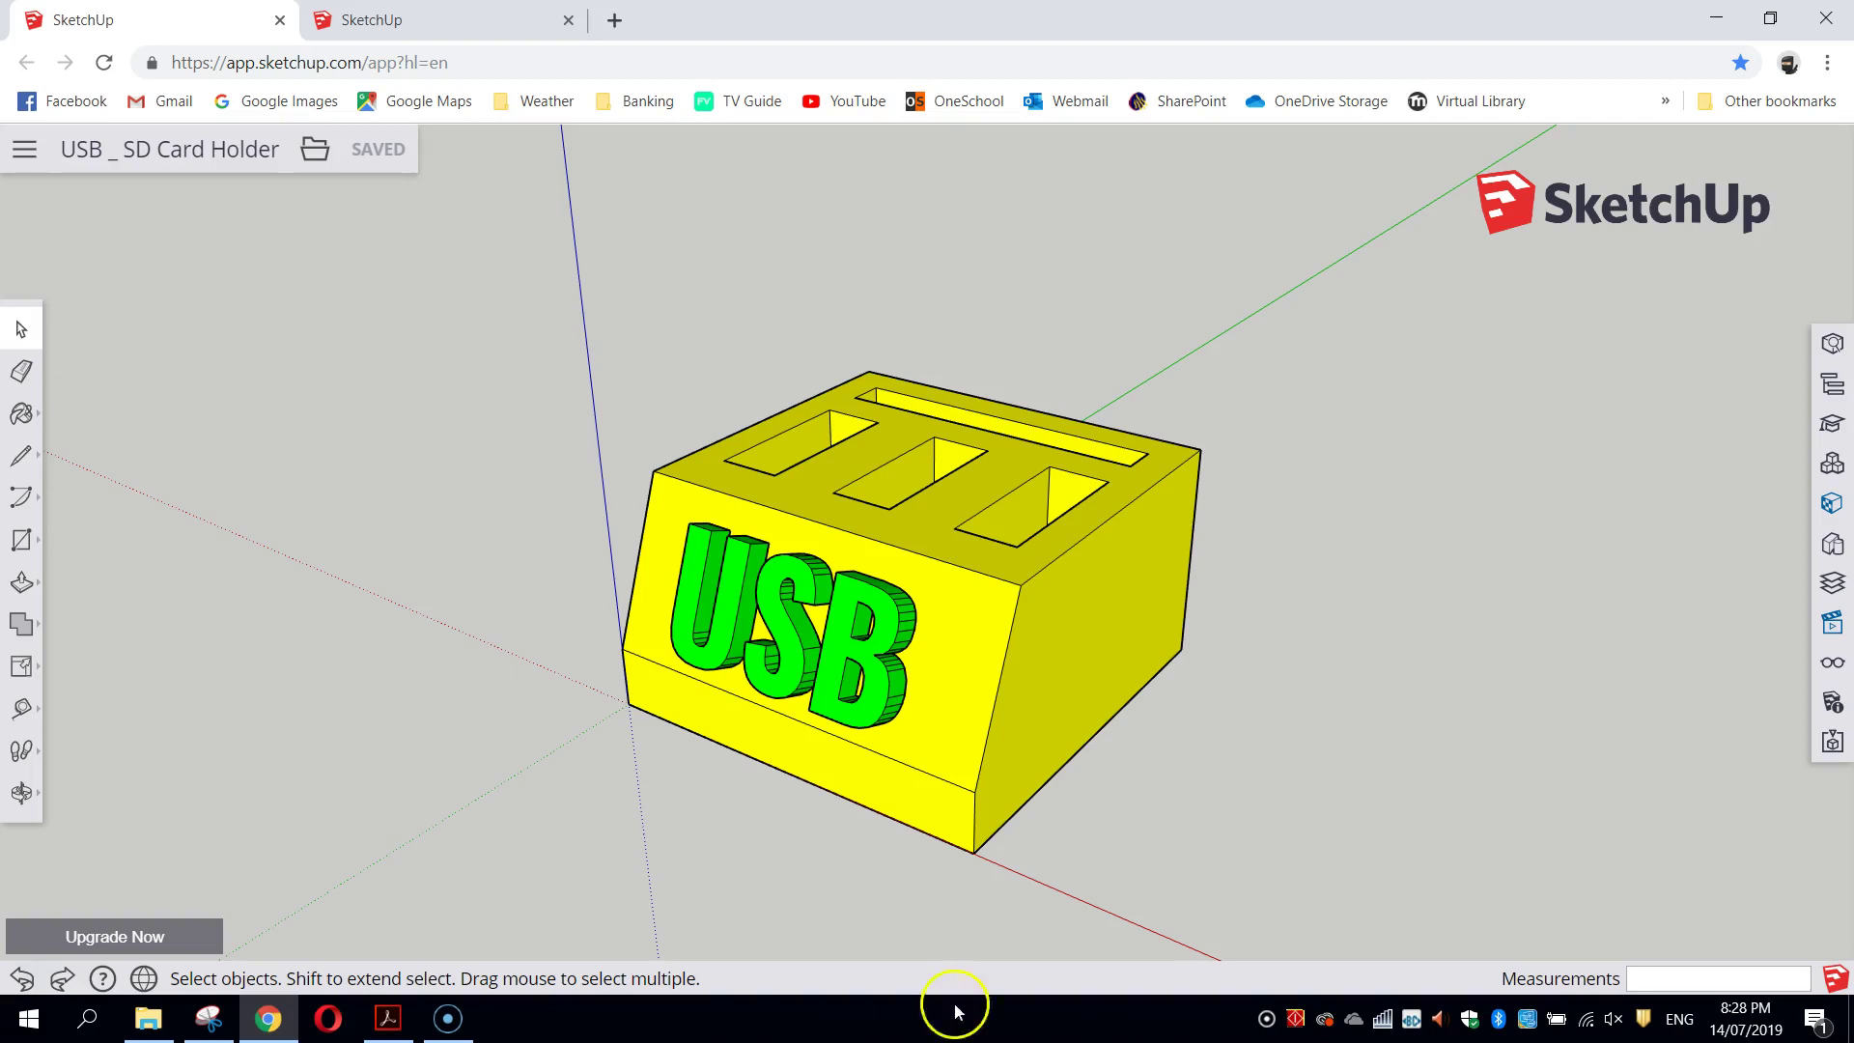
Step: Orbit around the finished yellow holder to view its slots from above and its sloped USB-text front
middle_drag(1318, 629, 772, 549)
middle_drag(724, 411, 695, 734)
middle_drag(847, 393, 728, 670)
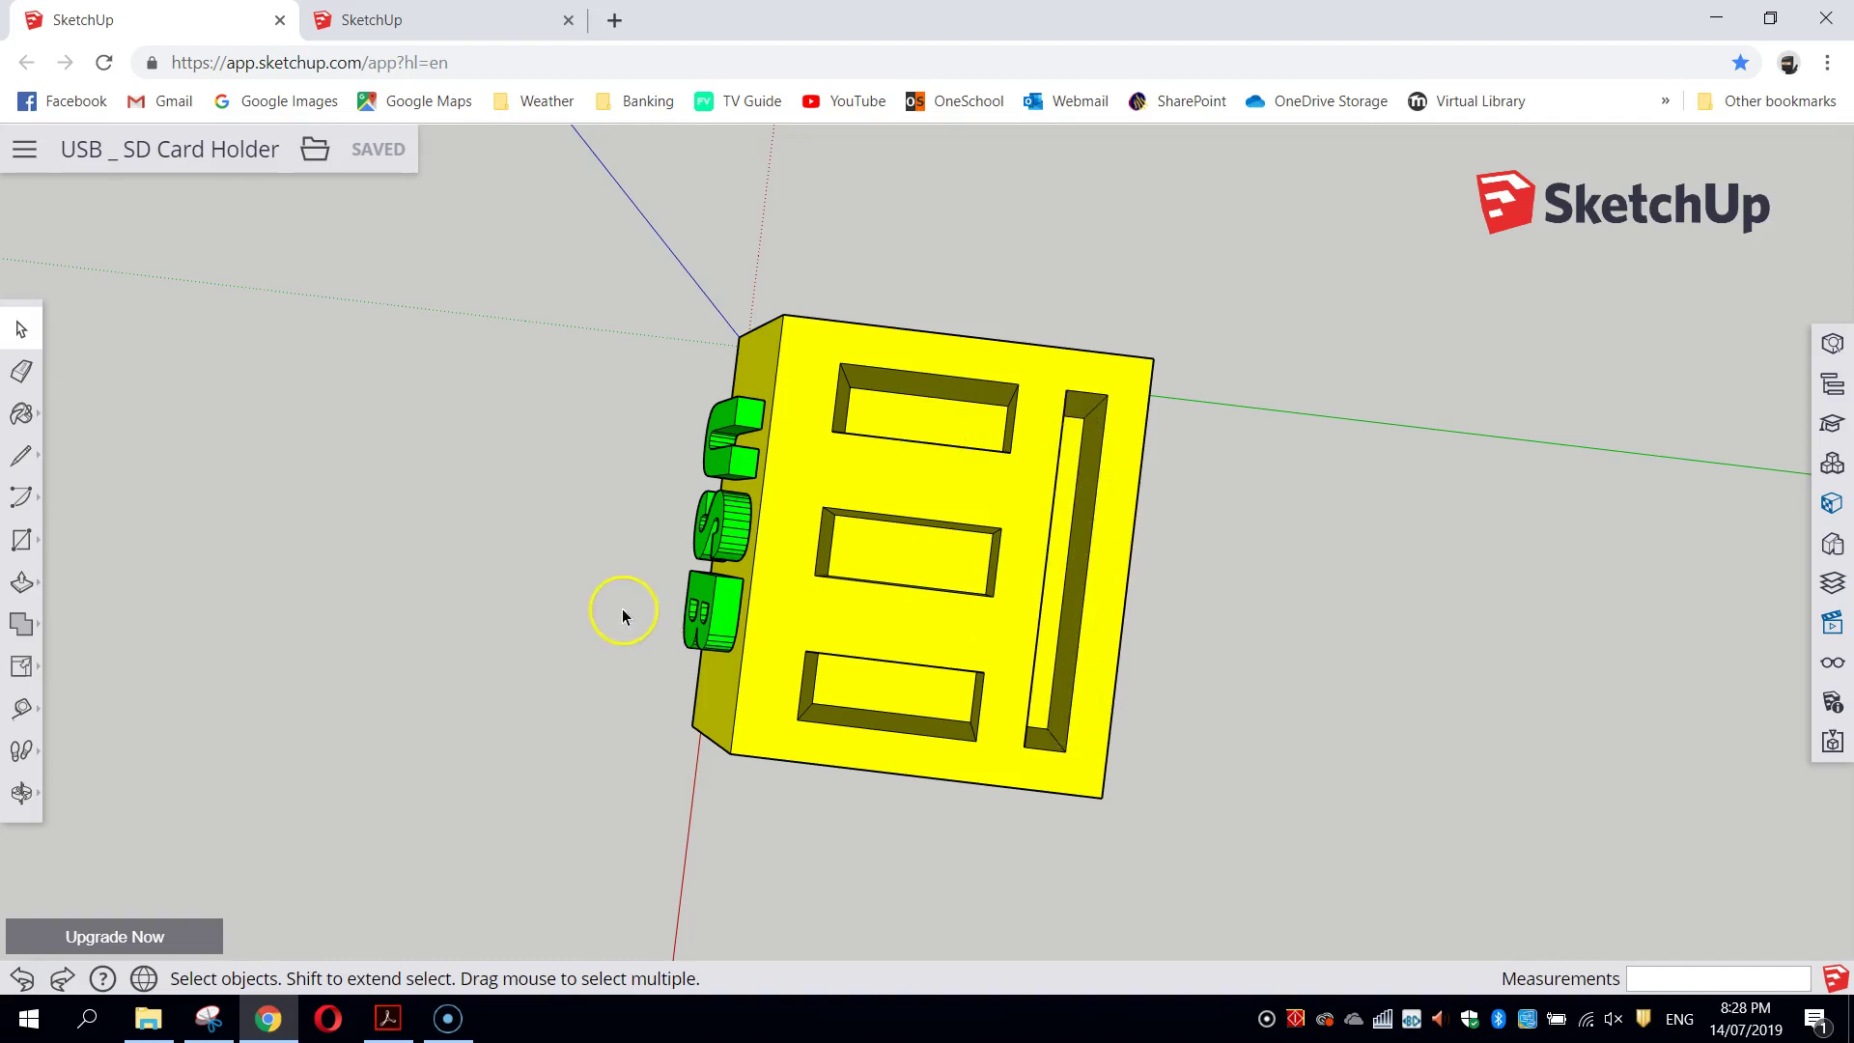
middle_drag(616, 608, 1328, 467)
middle_drag(603, 789, 1110, 426)
middle_drag(811, 807, 927, 611)
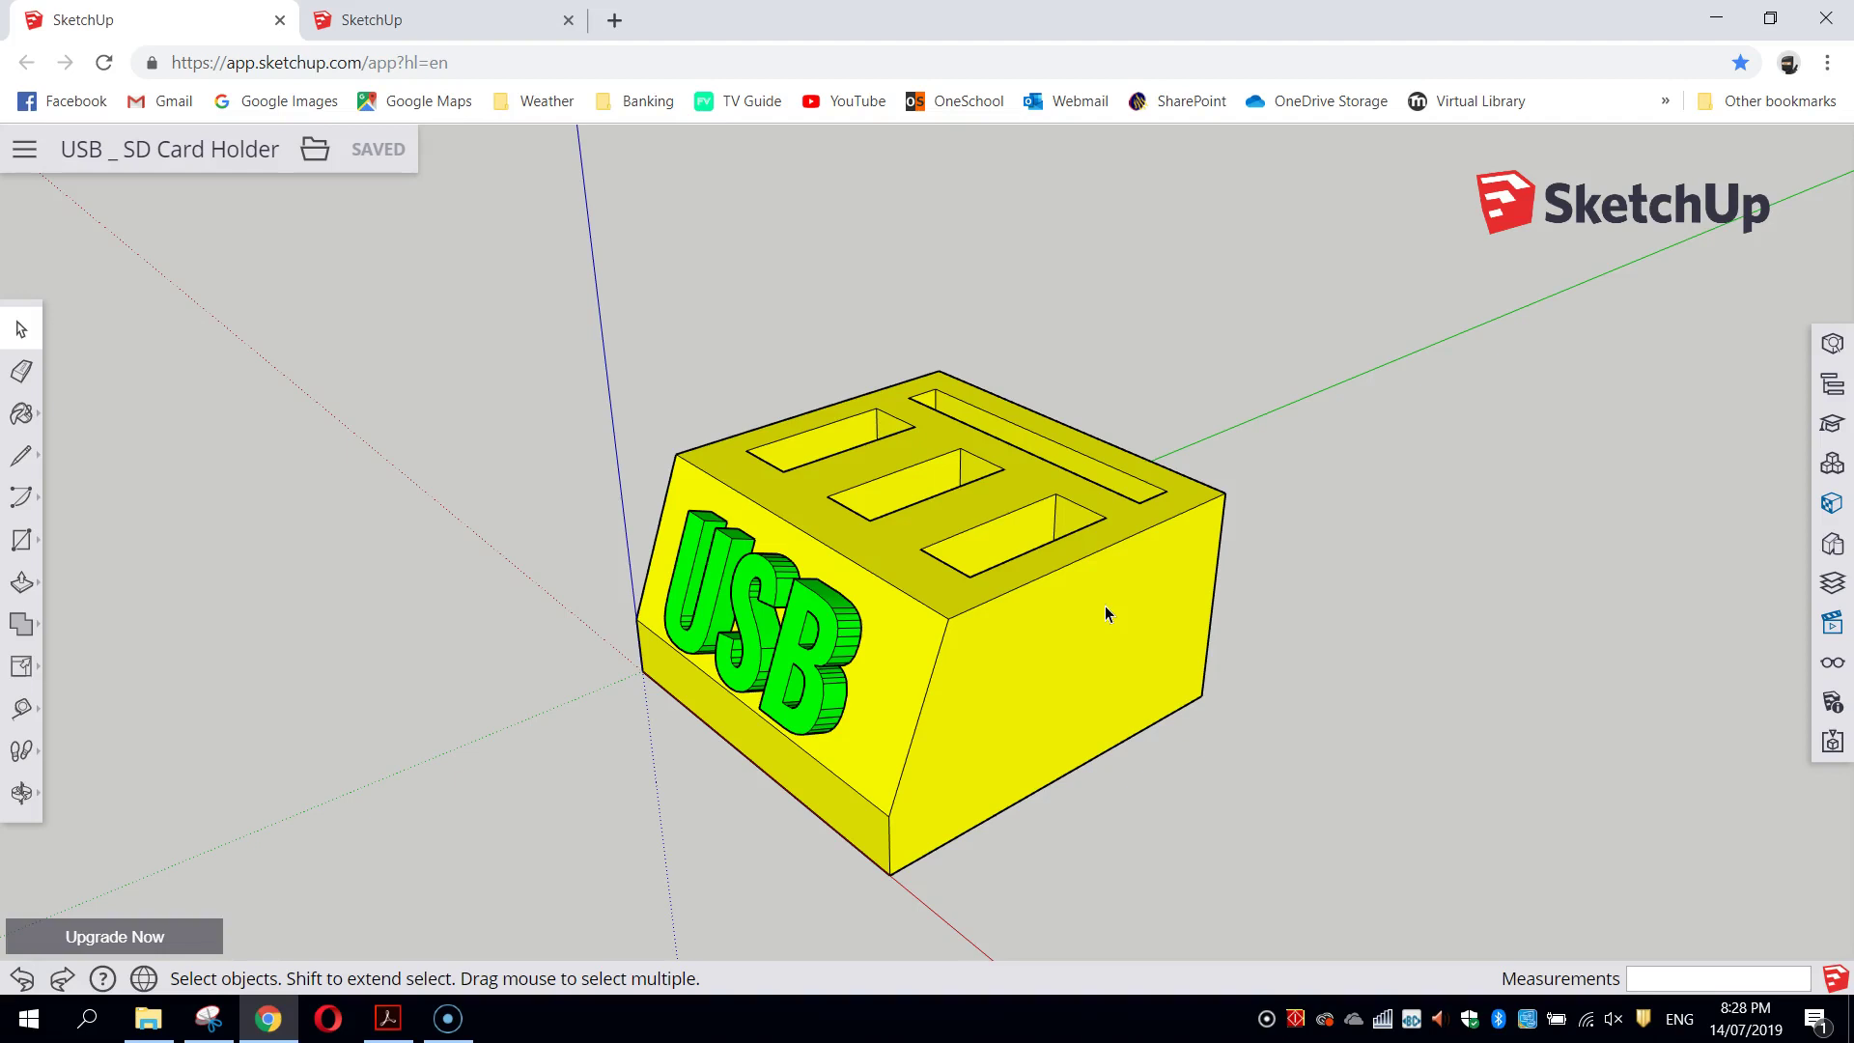
Step: In the untitled tab, start a new Simple Template – Millimeters model and delete the woman figure
click(435, 20)
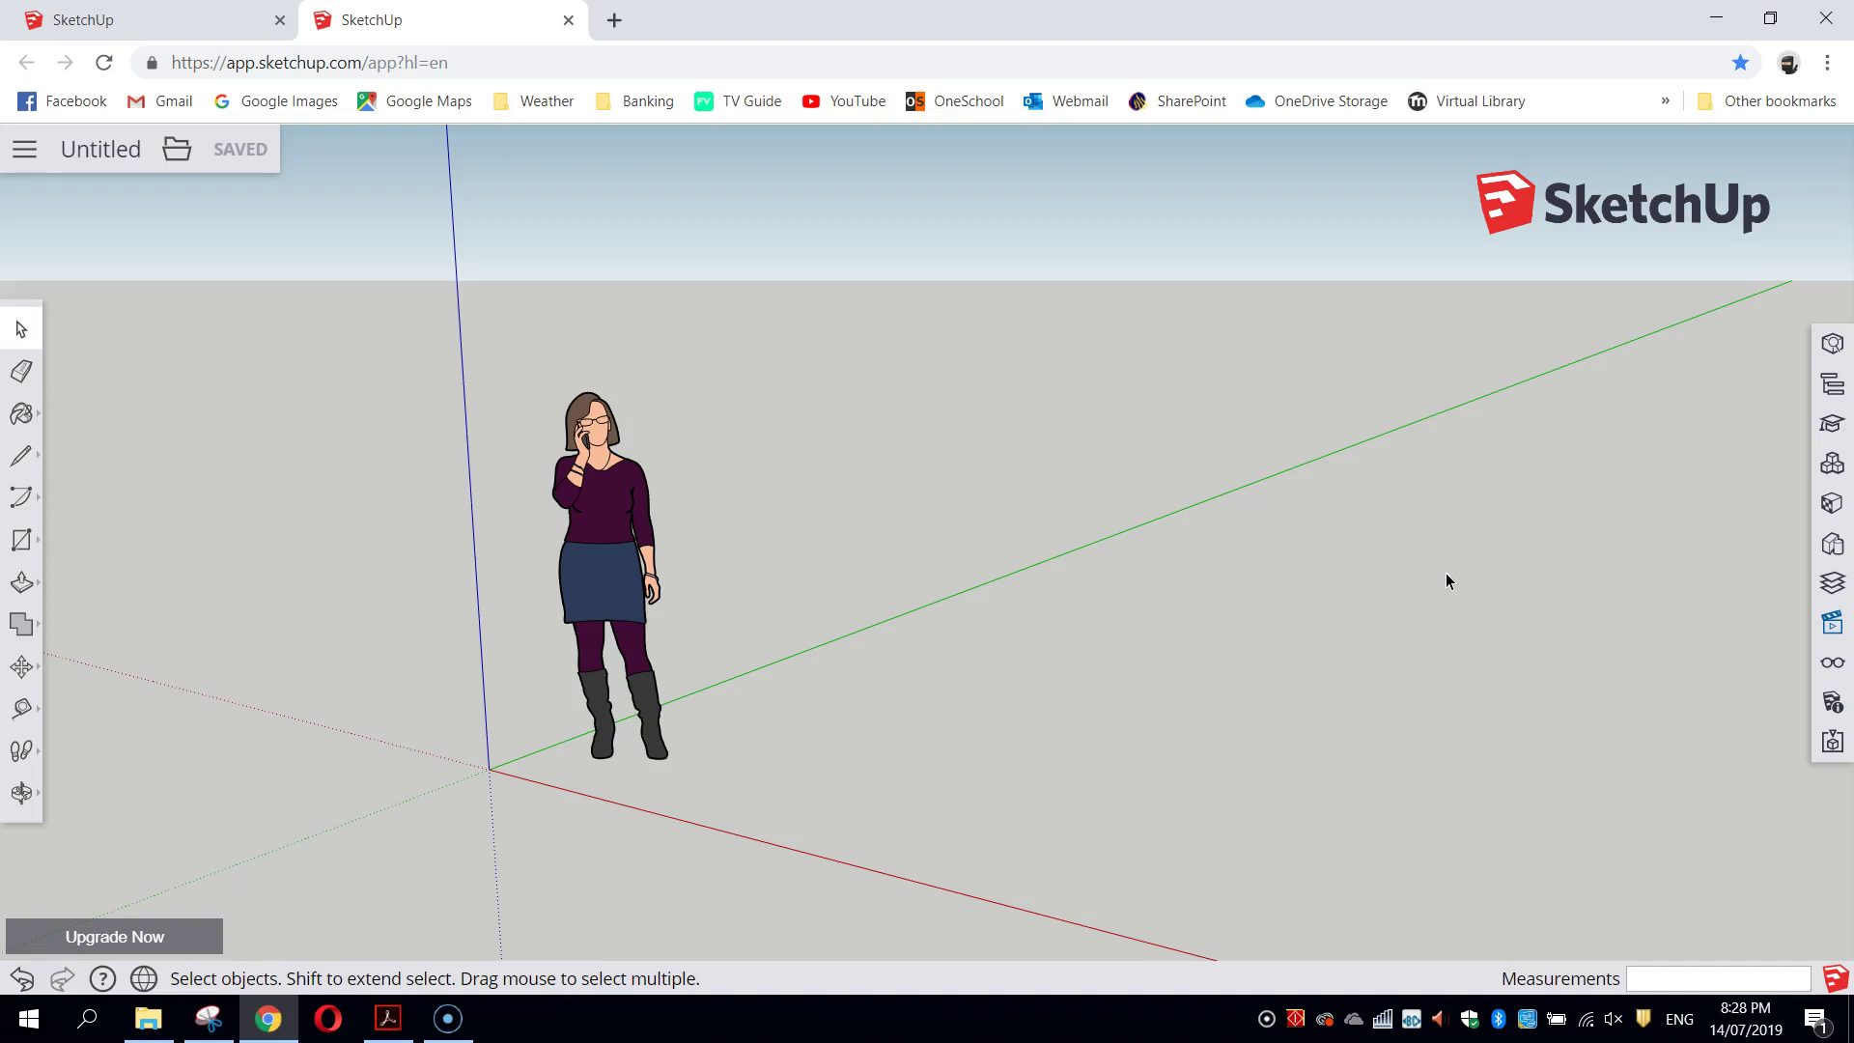
click(24, 149)
click(108, 531)
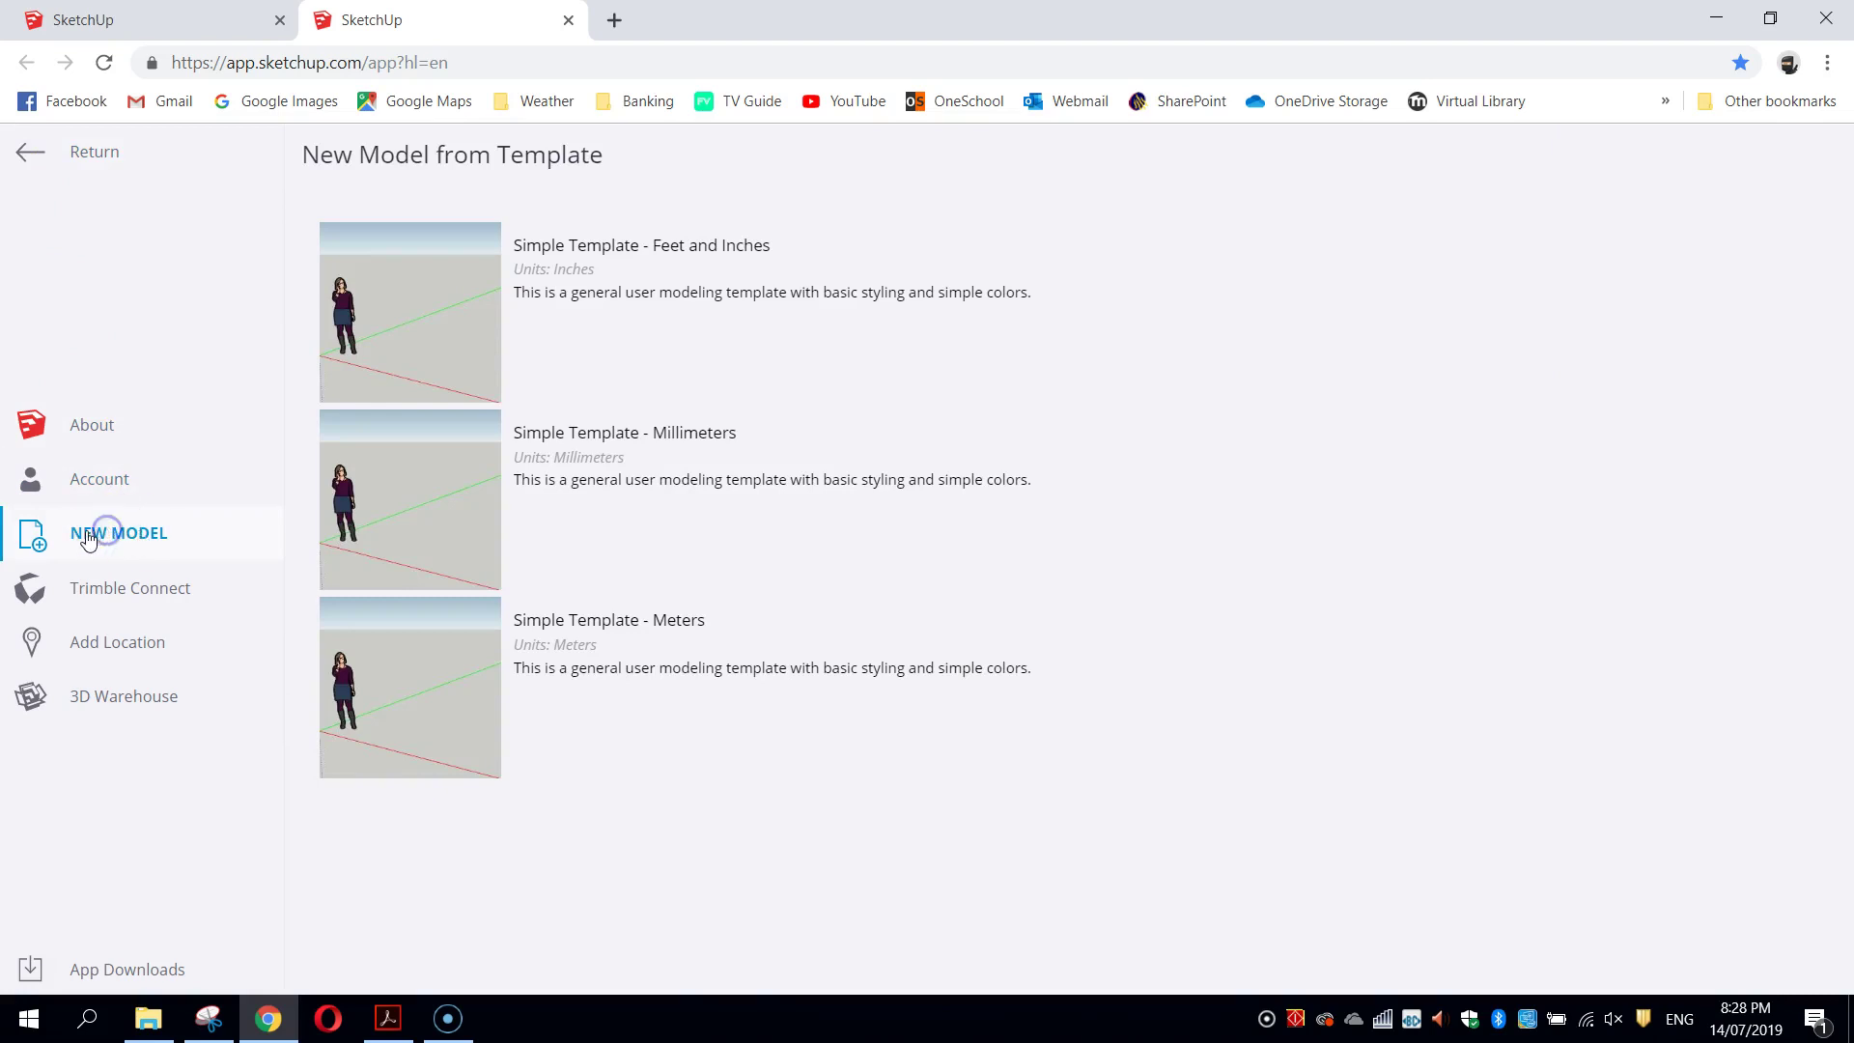
click(682, 463)
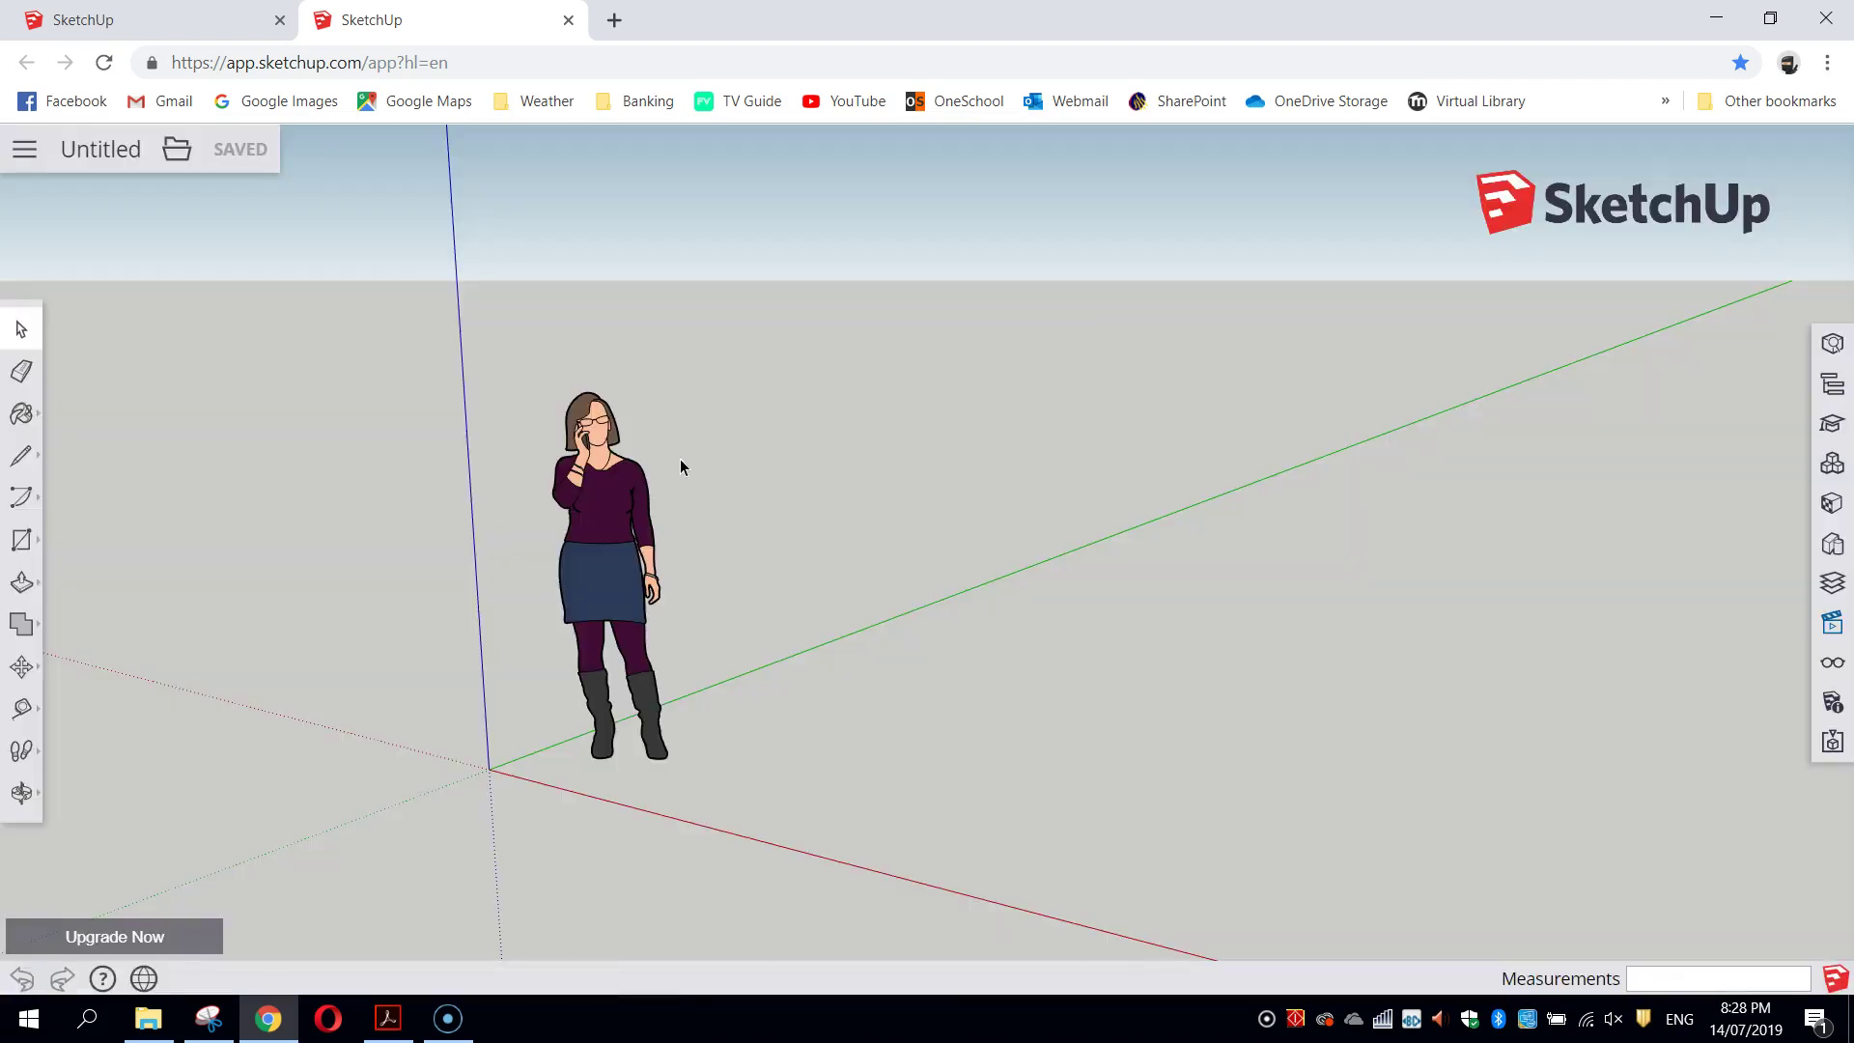
click(581, 423)
key(Delete)
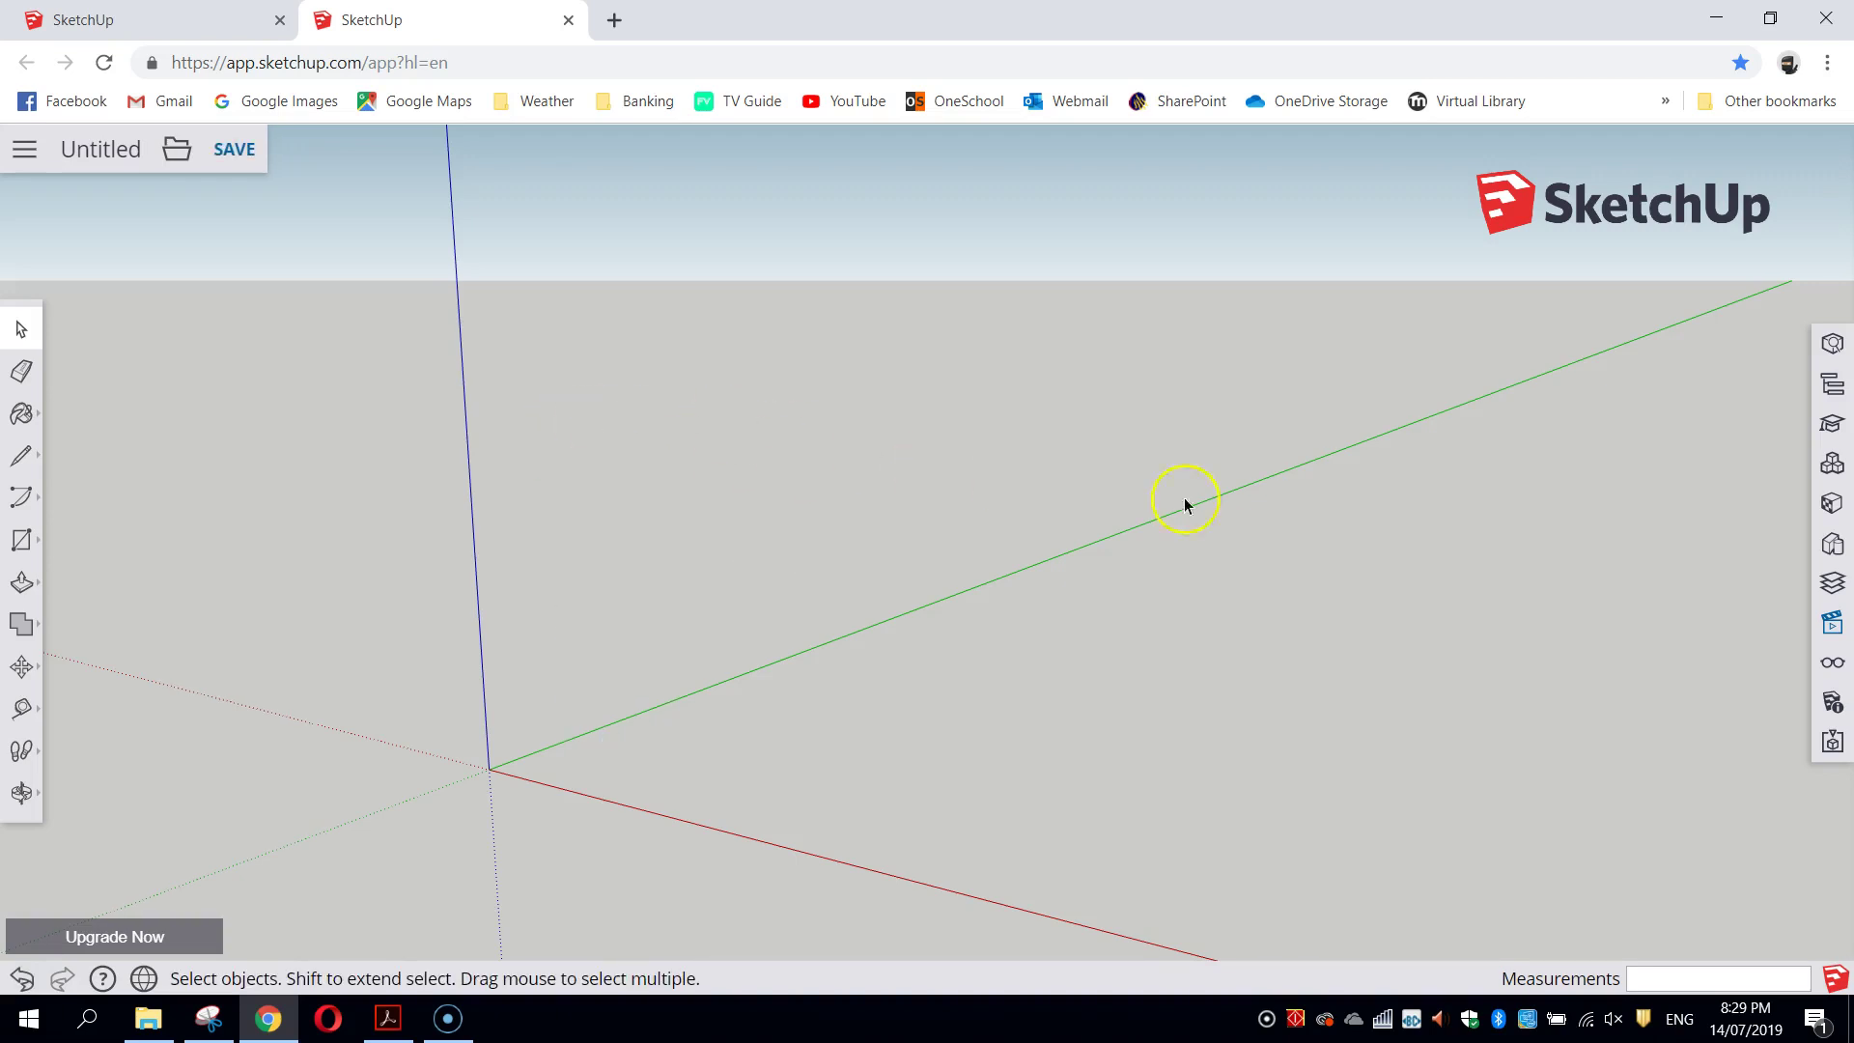
Step: Switch to the standard Top view
click(1825, 619)
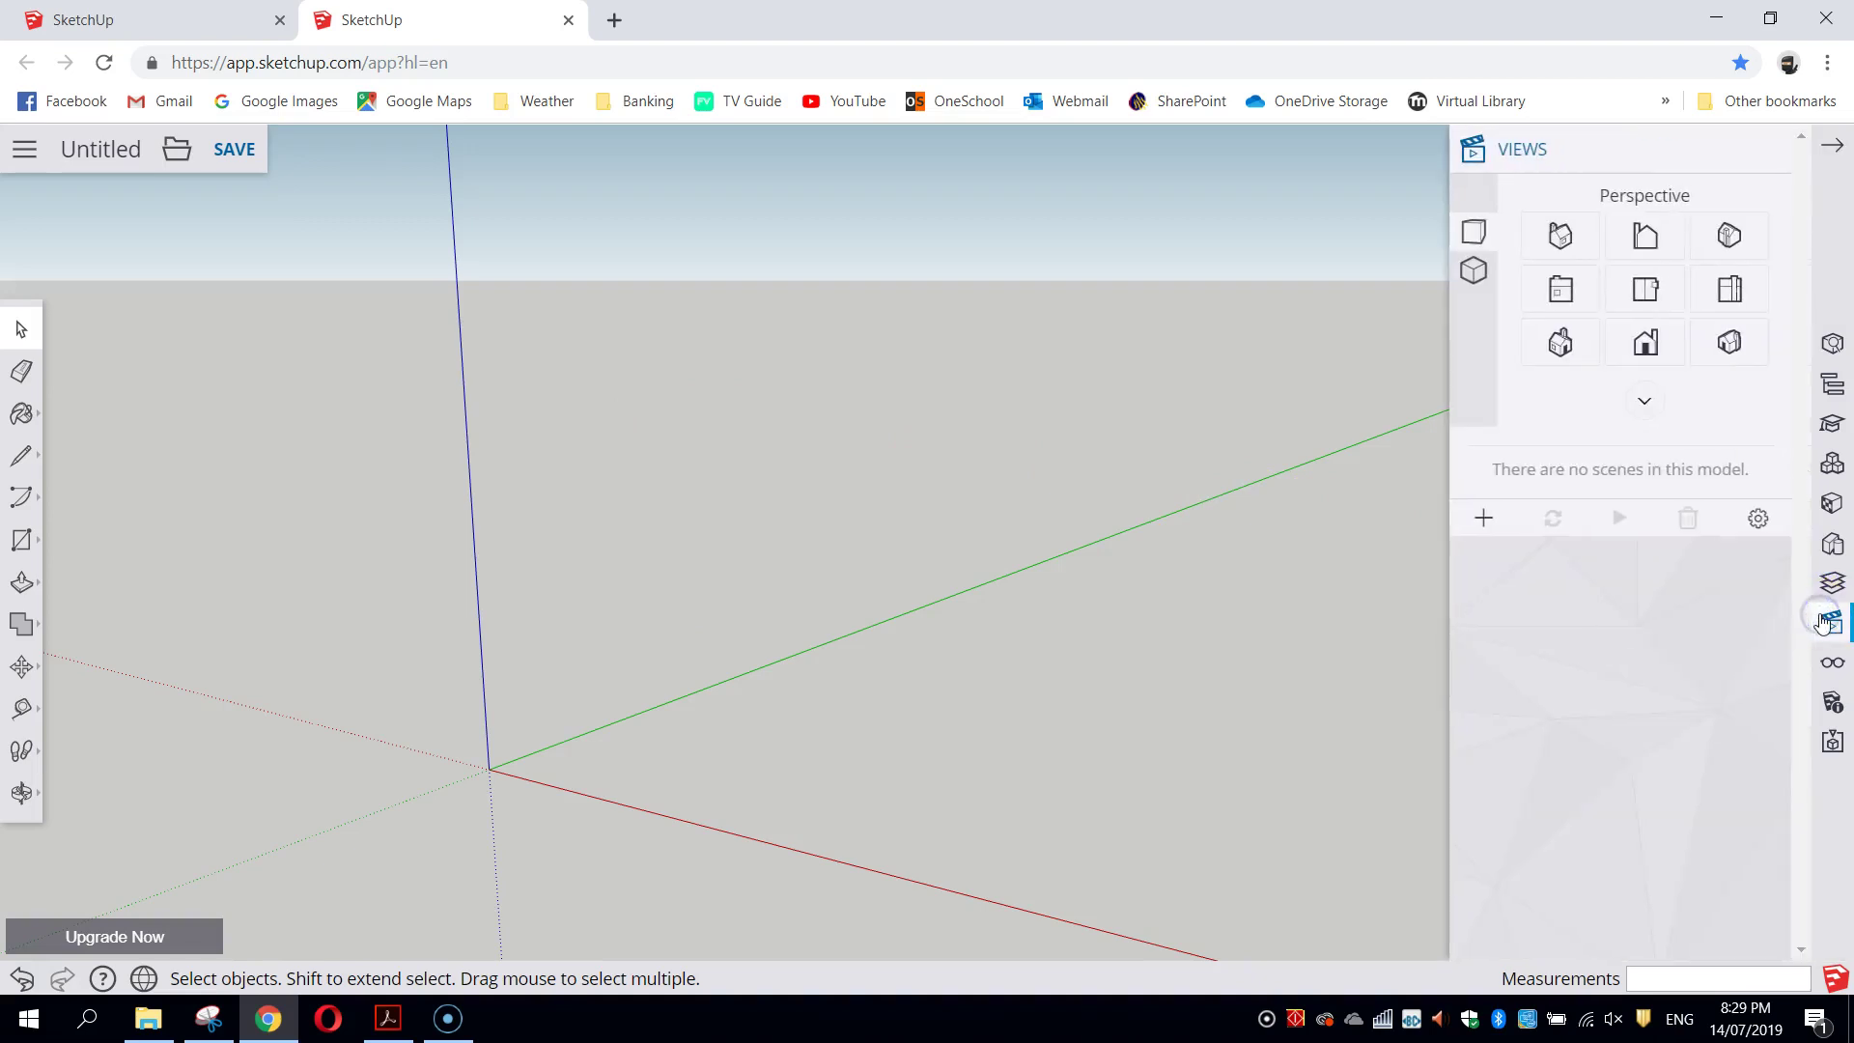
click(1646, 290)
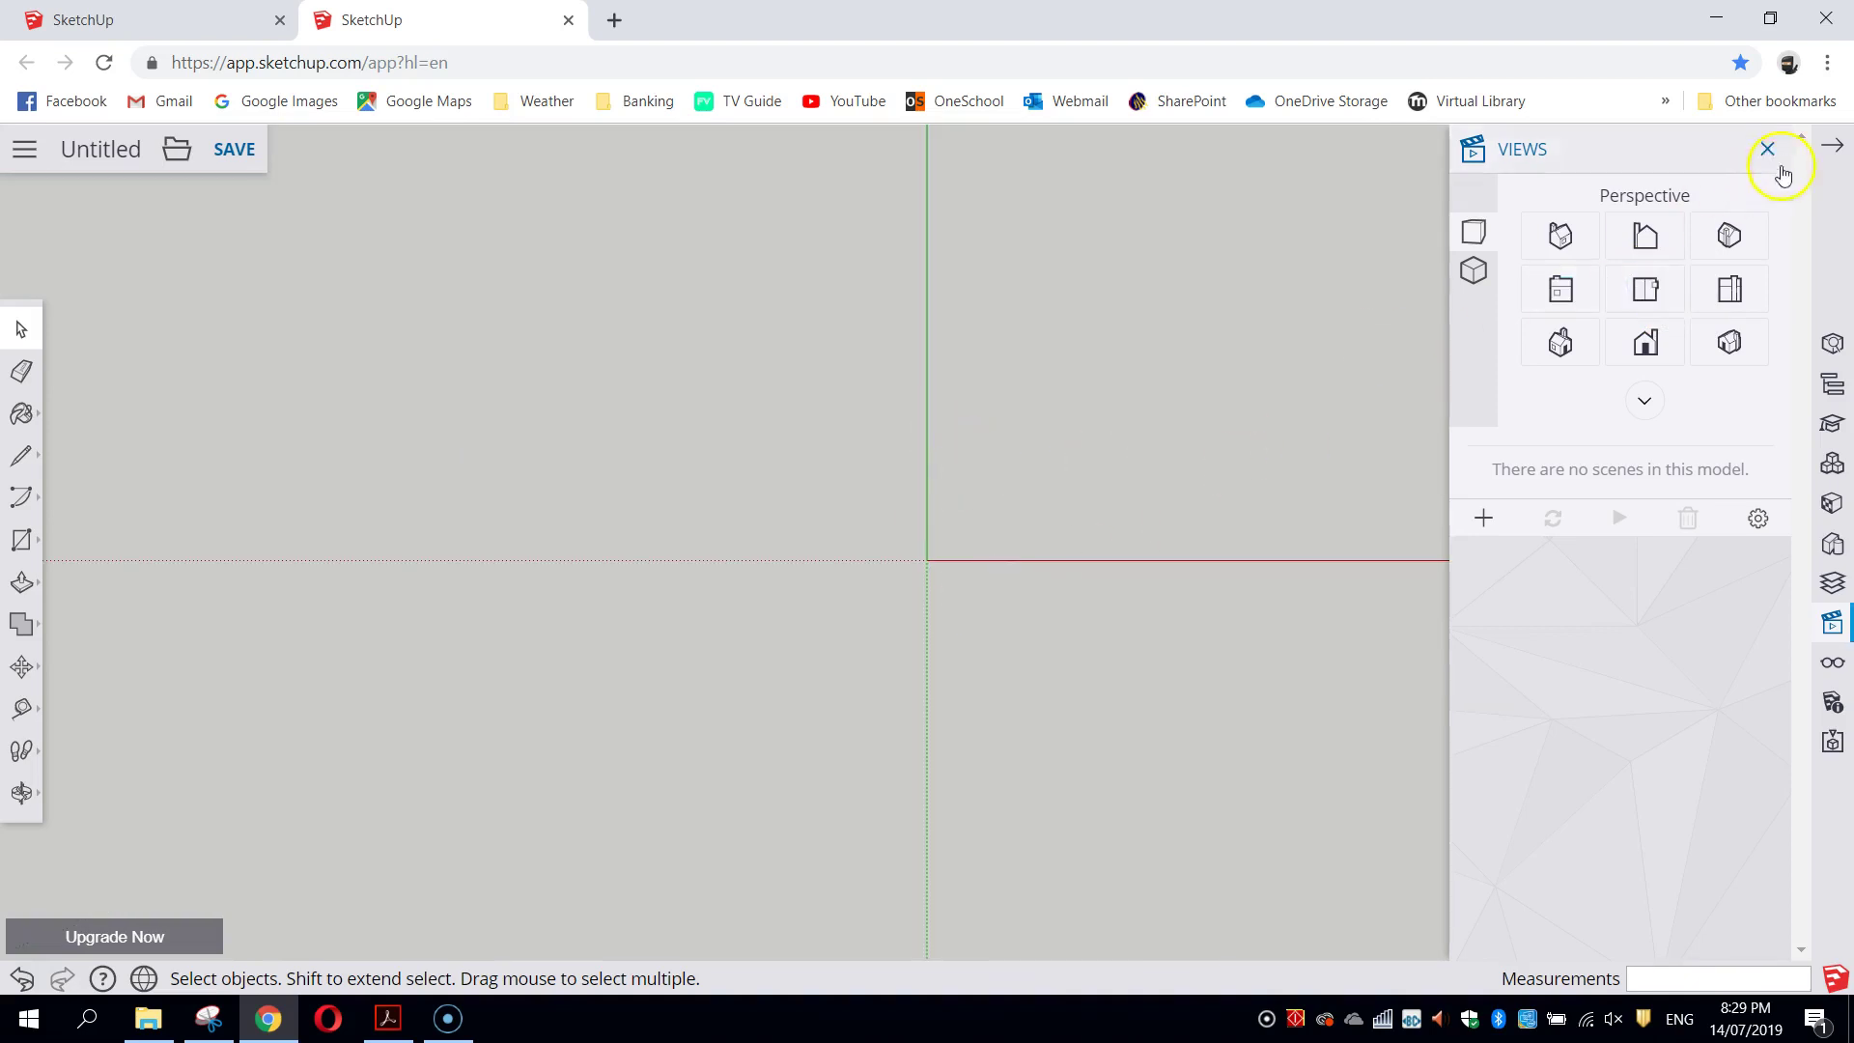
click(1832, 146)
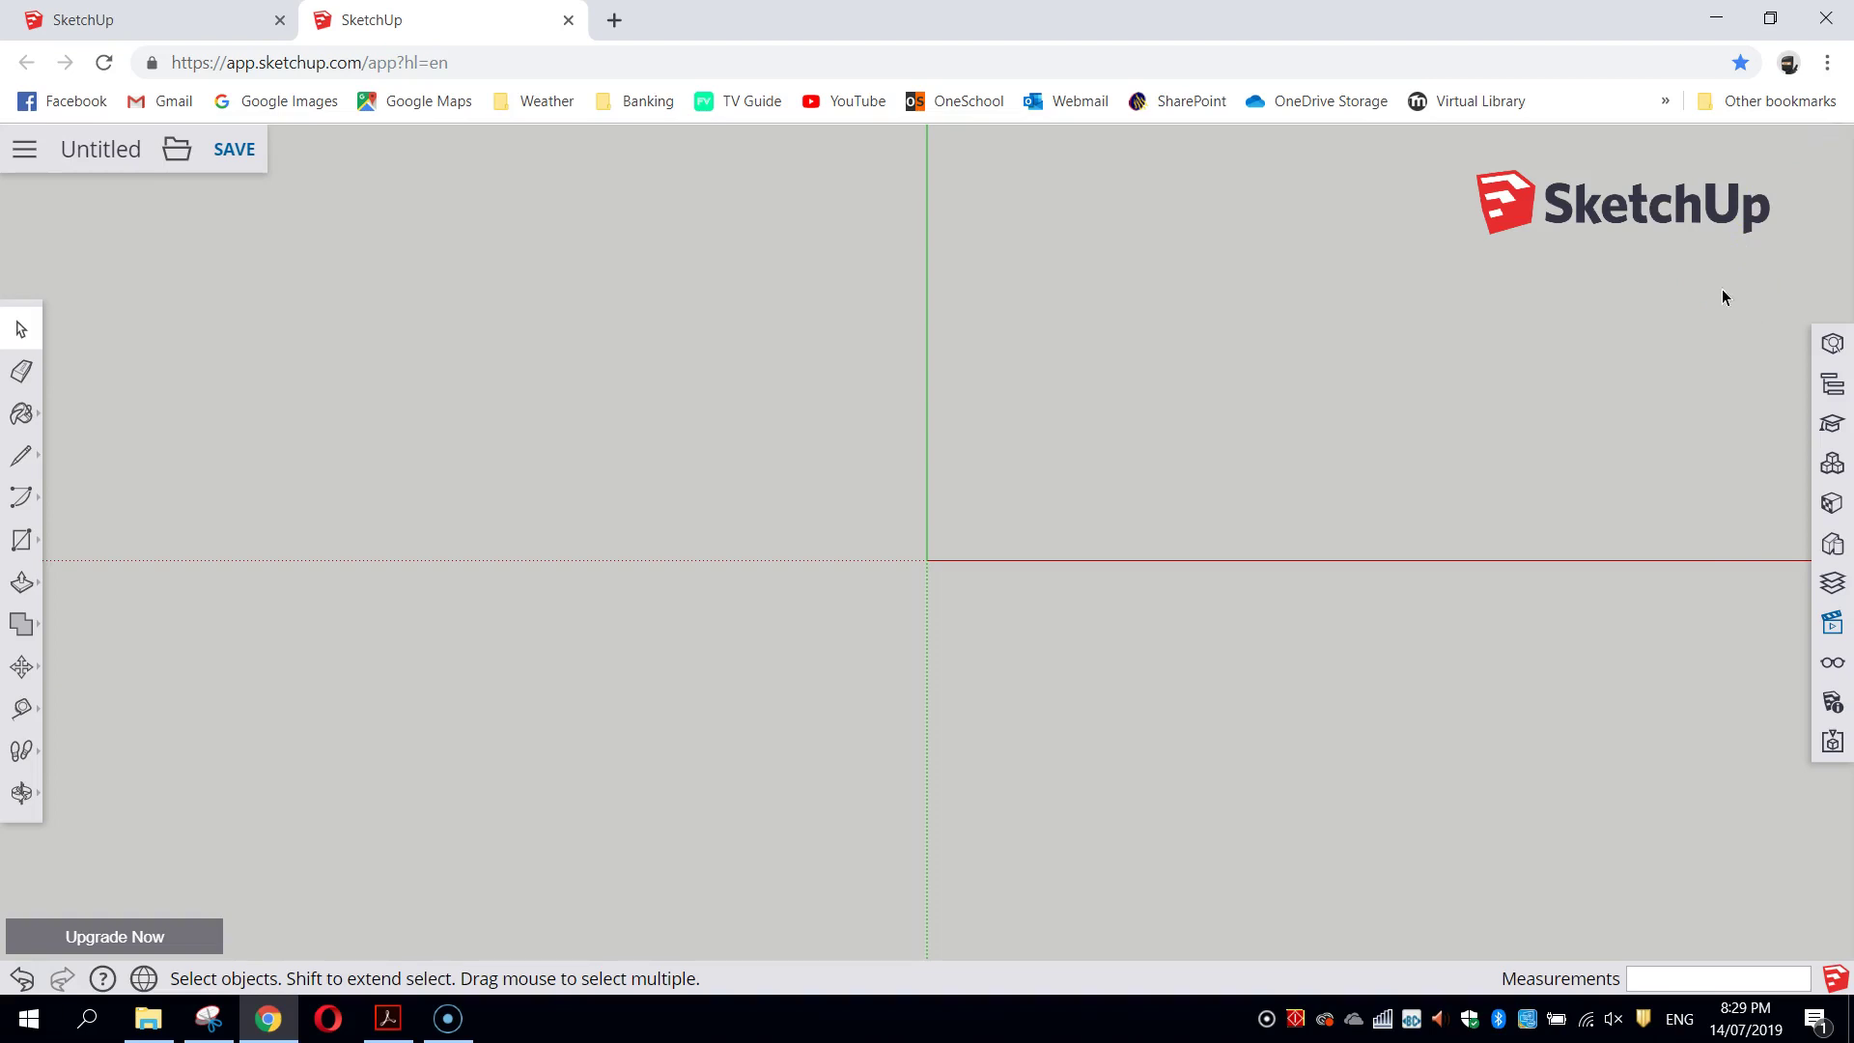
Step: Draw a 32 by 32 mm rectangle starting at the axis origin
click(21, 541)
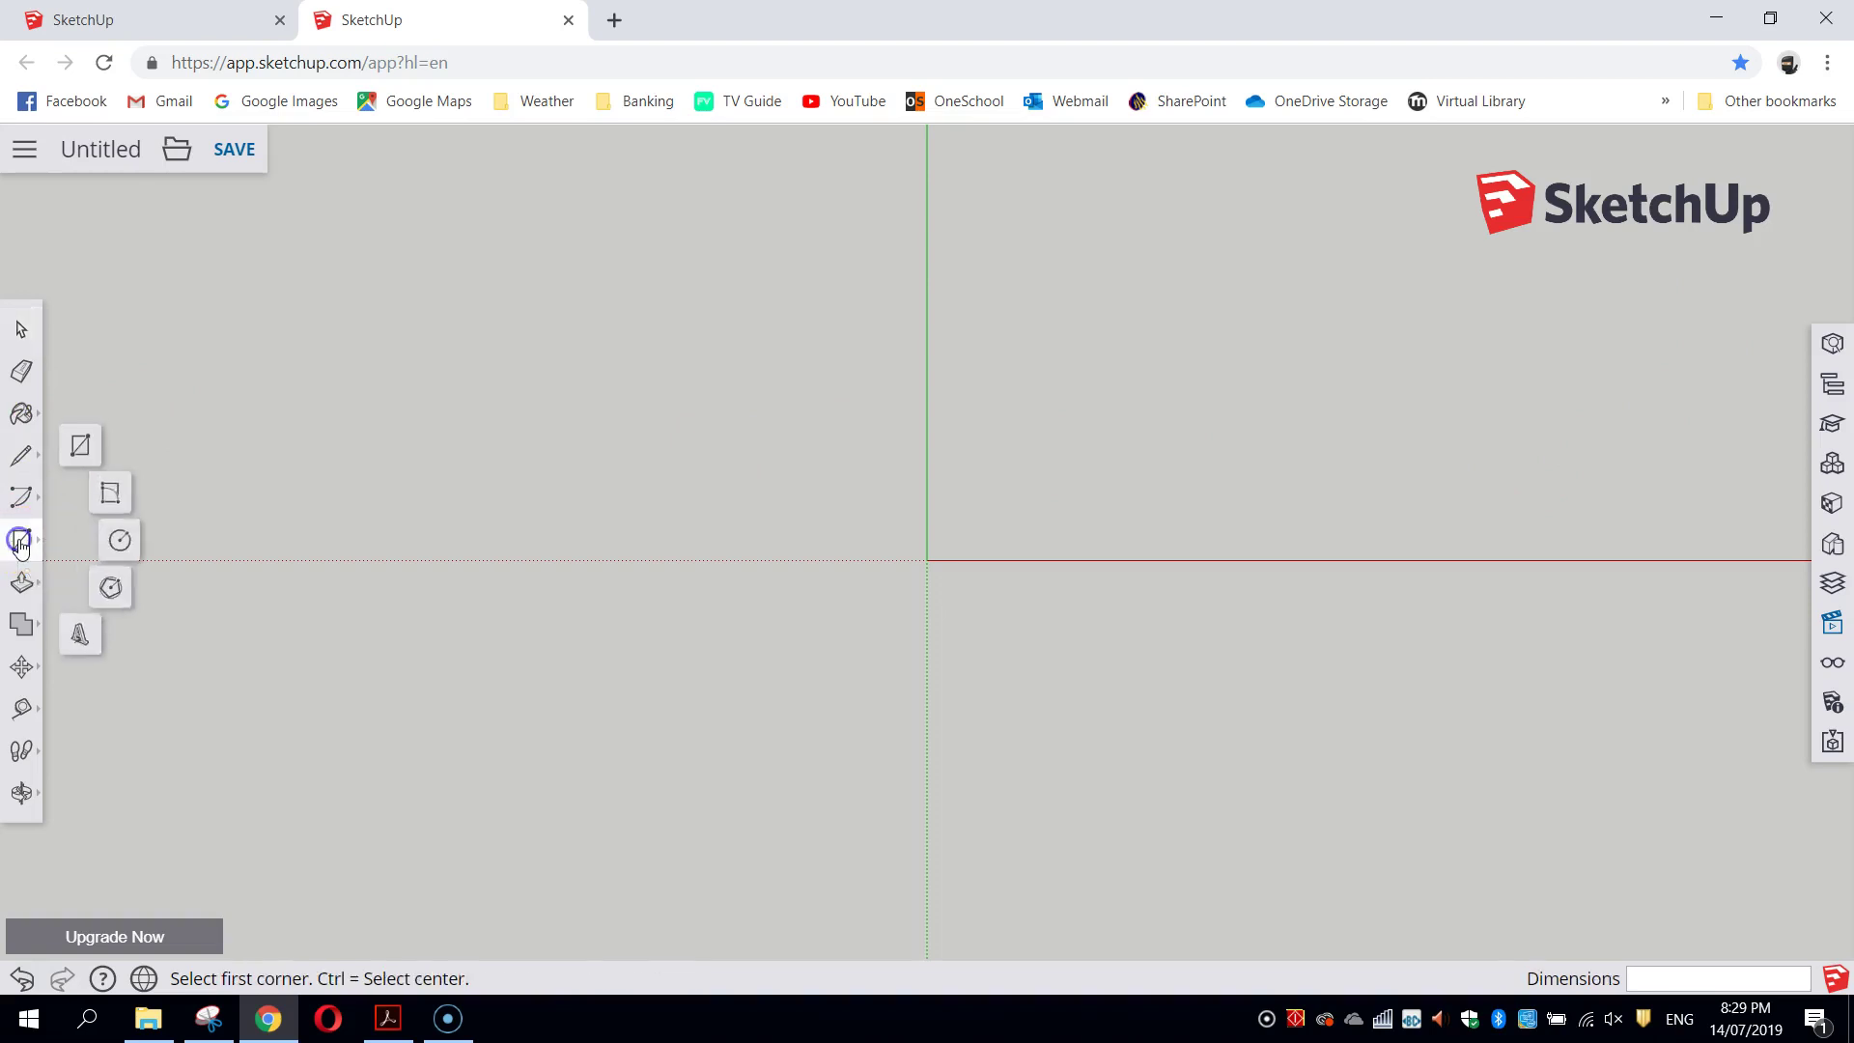
click(78, 447)
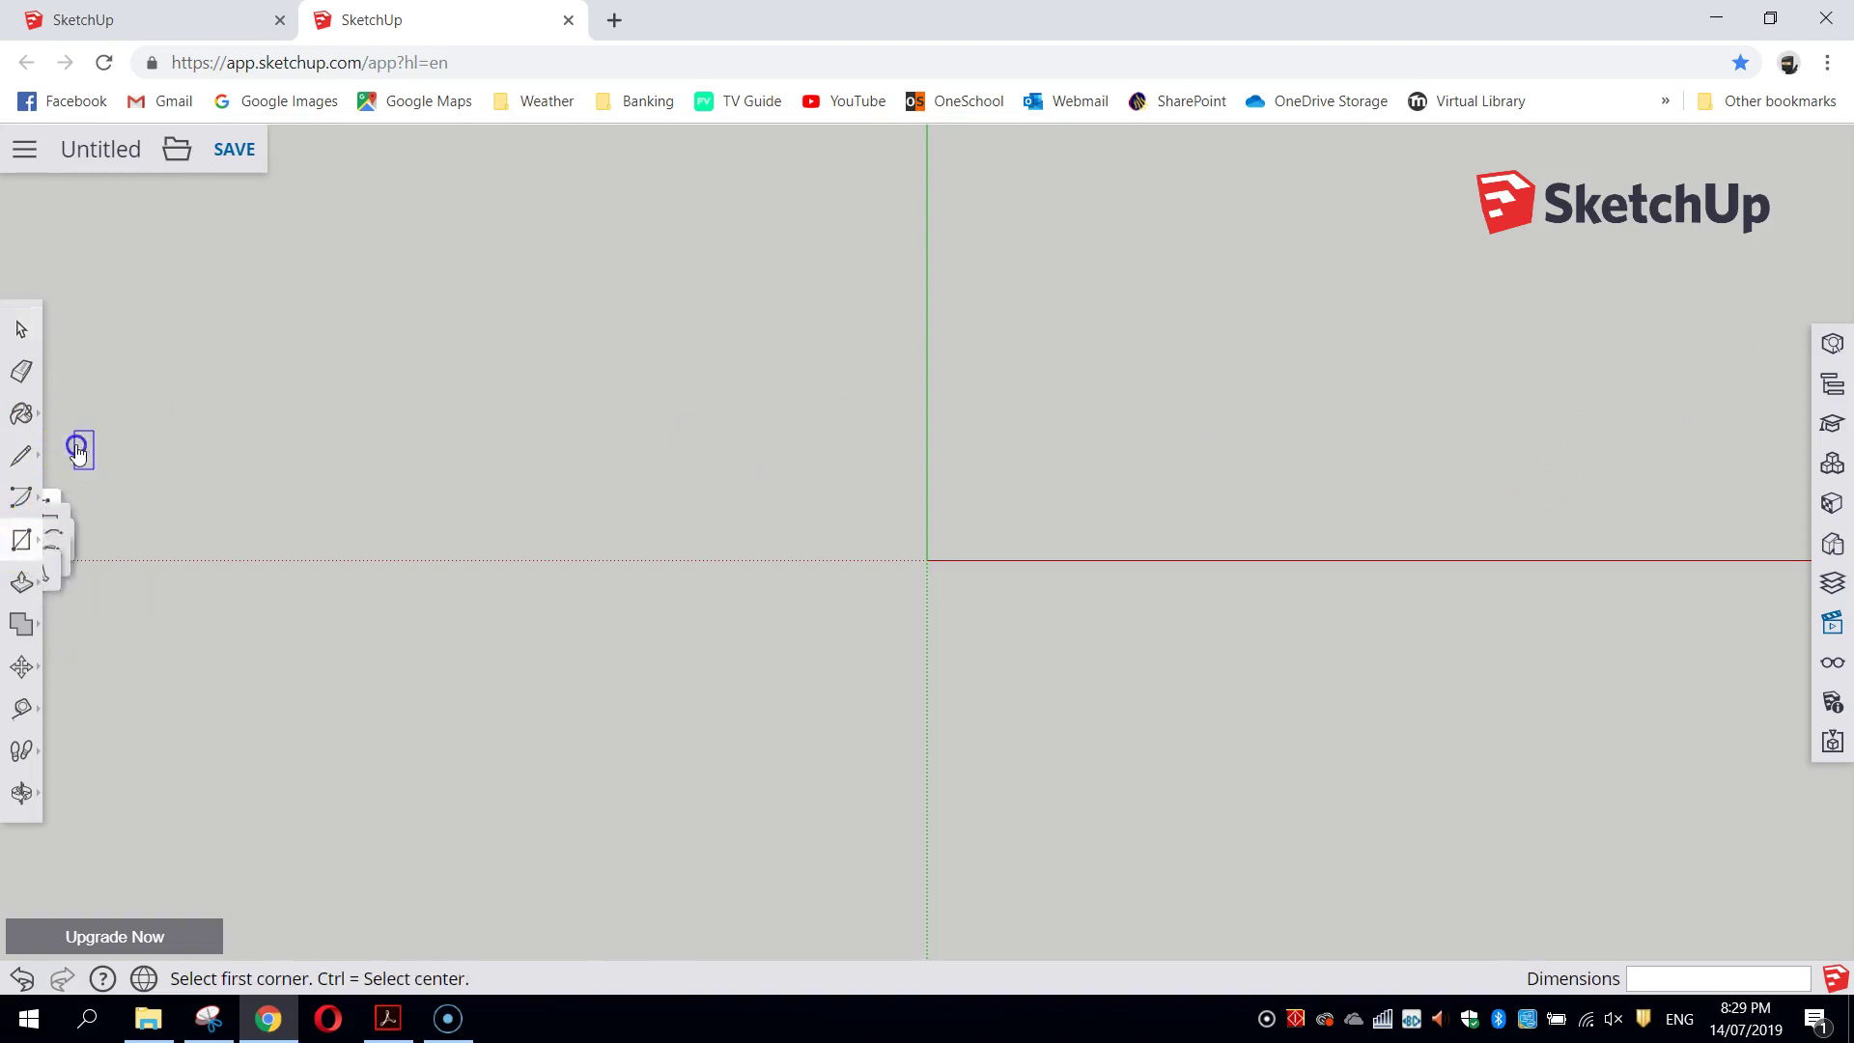
click(928, 559)
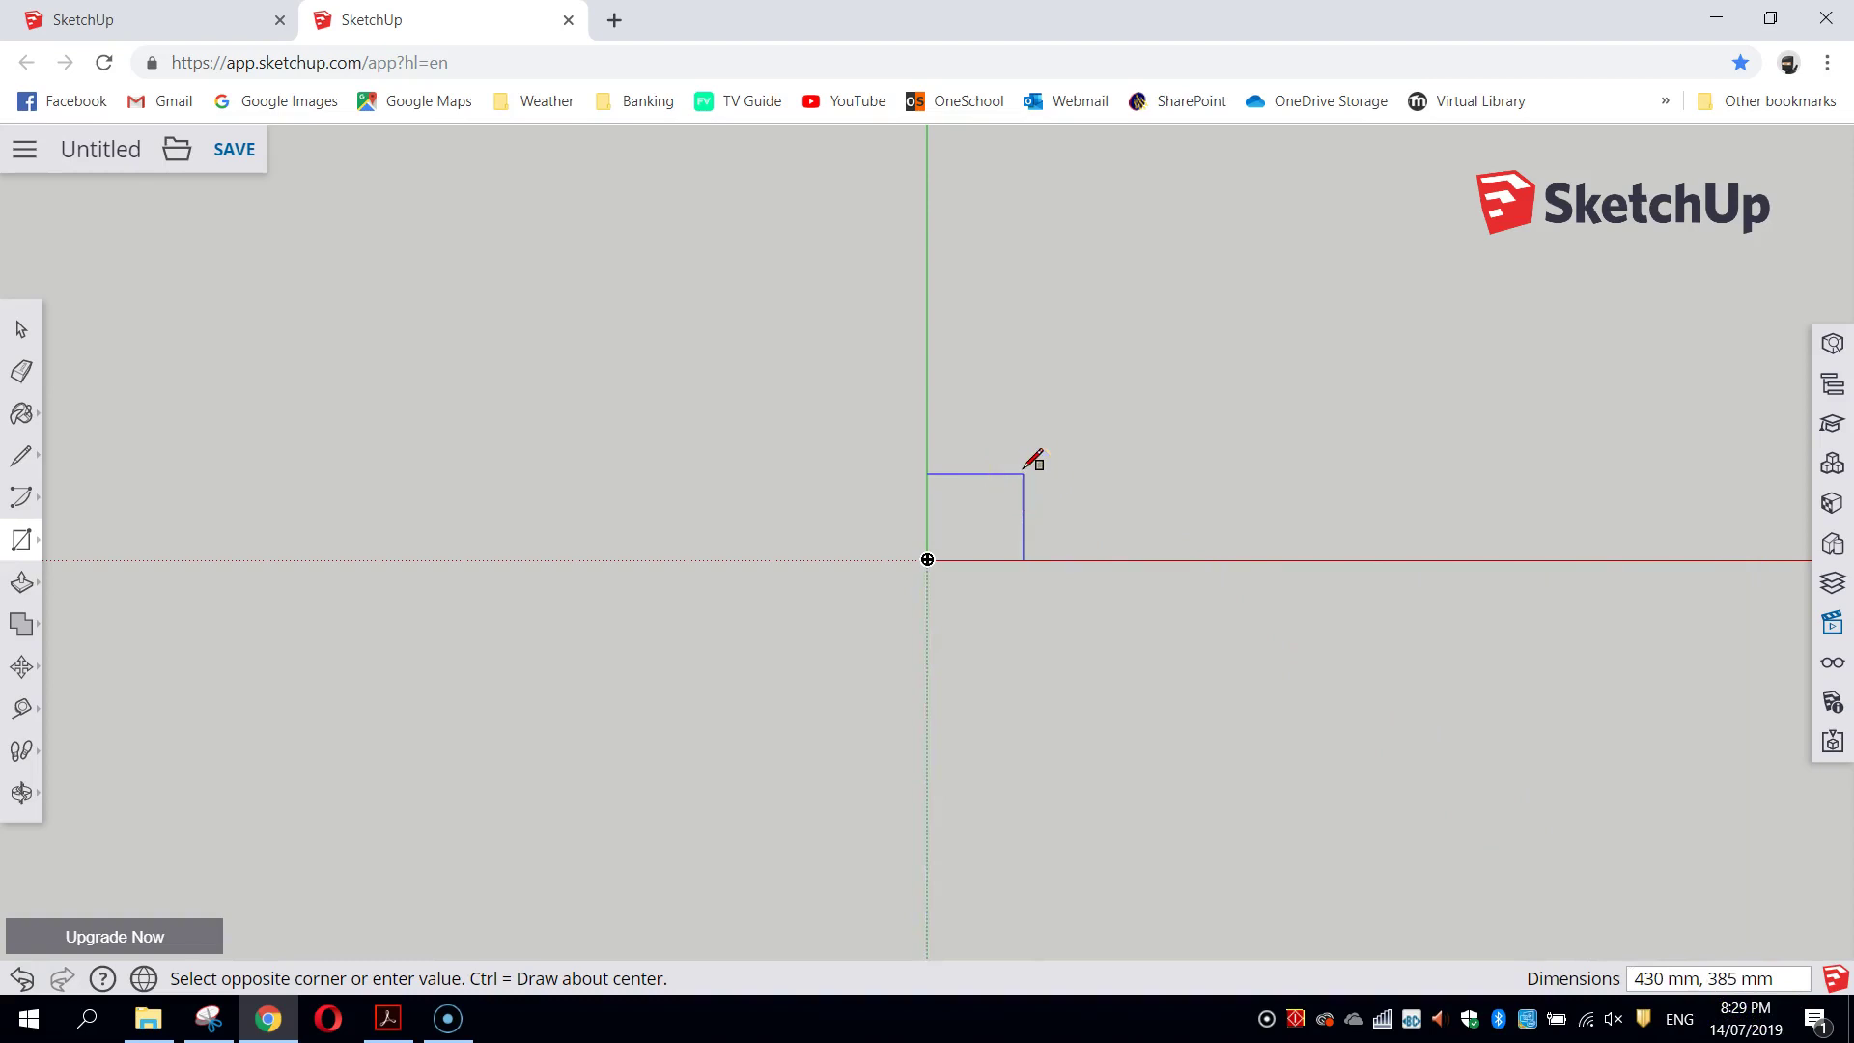
text(32,32)
key(Escape)
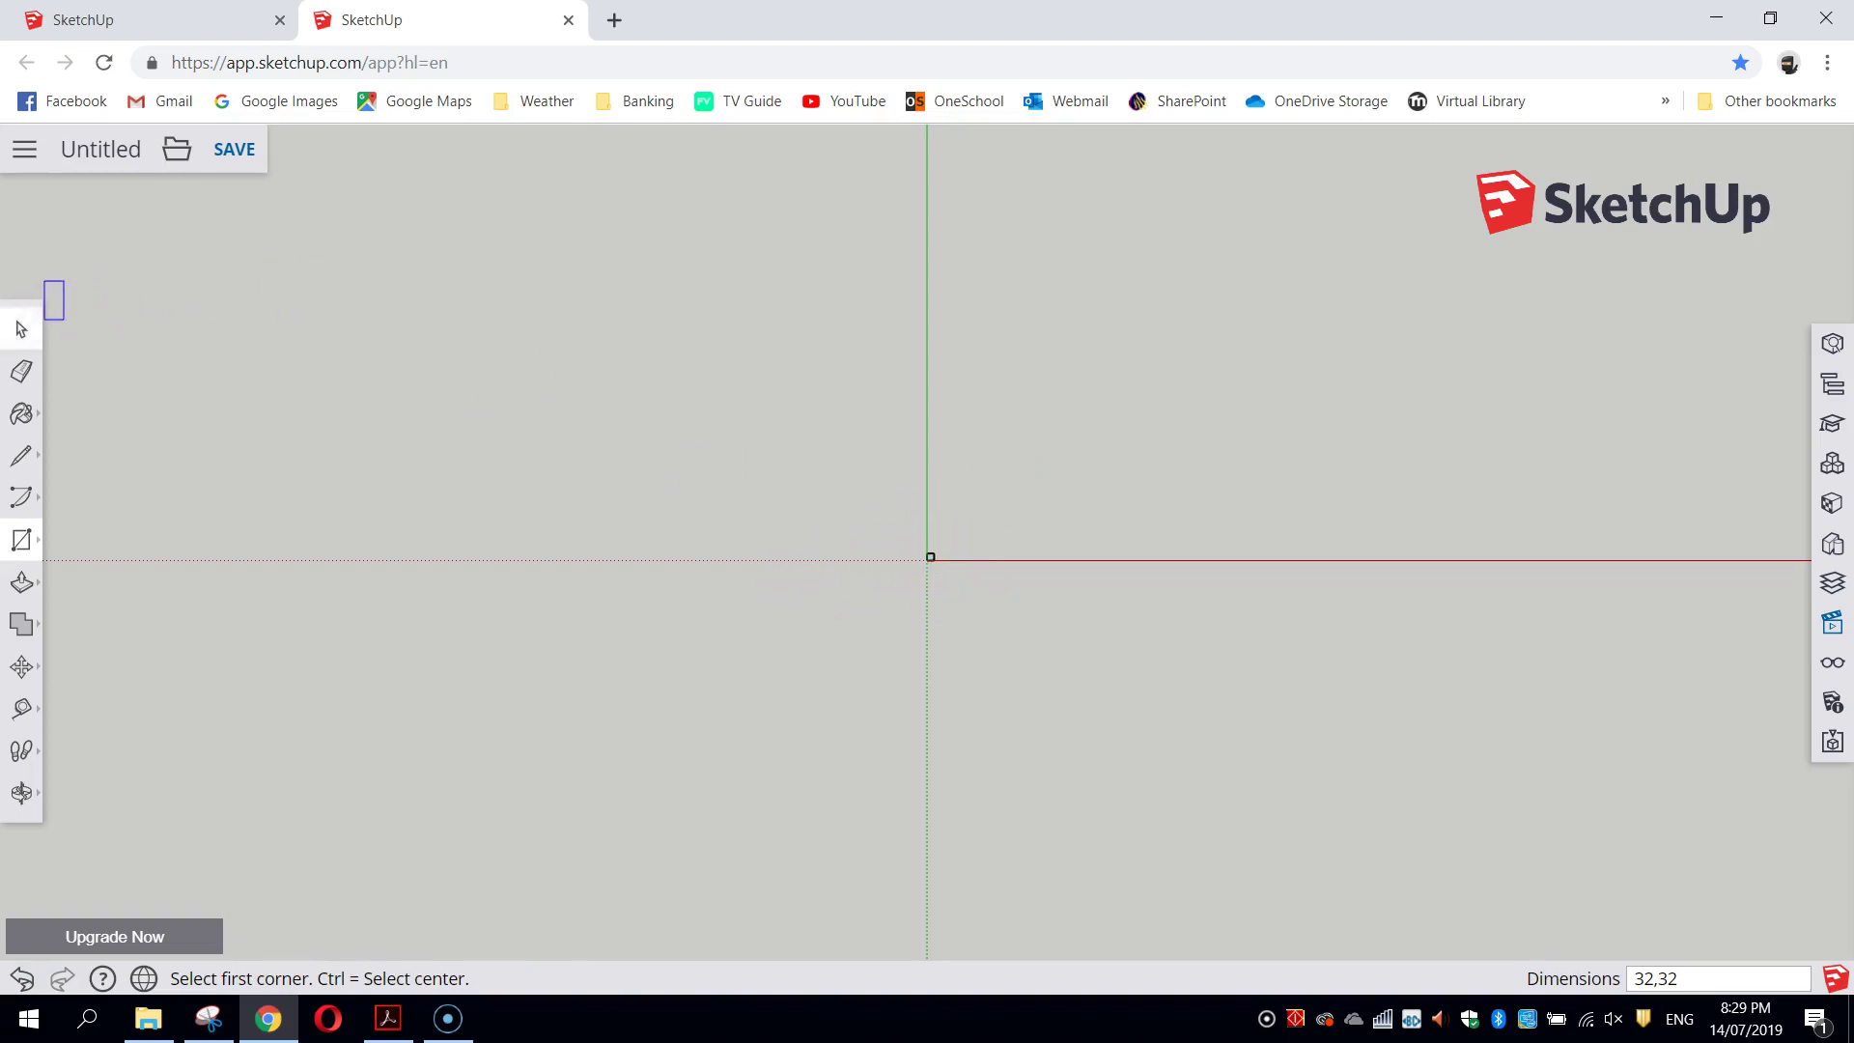
Step: Zoom in on the square and orbit to a perspective view with it lying flat on the ground
click(22, 330)
middle_drag(952, 561, 918, 558)
scroll(917, 556, up, 10)
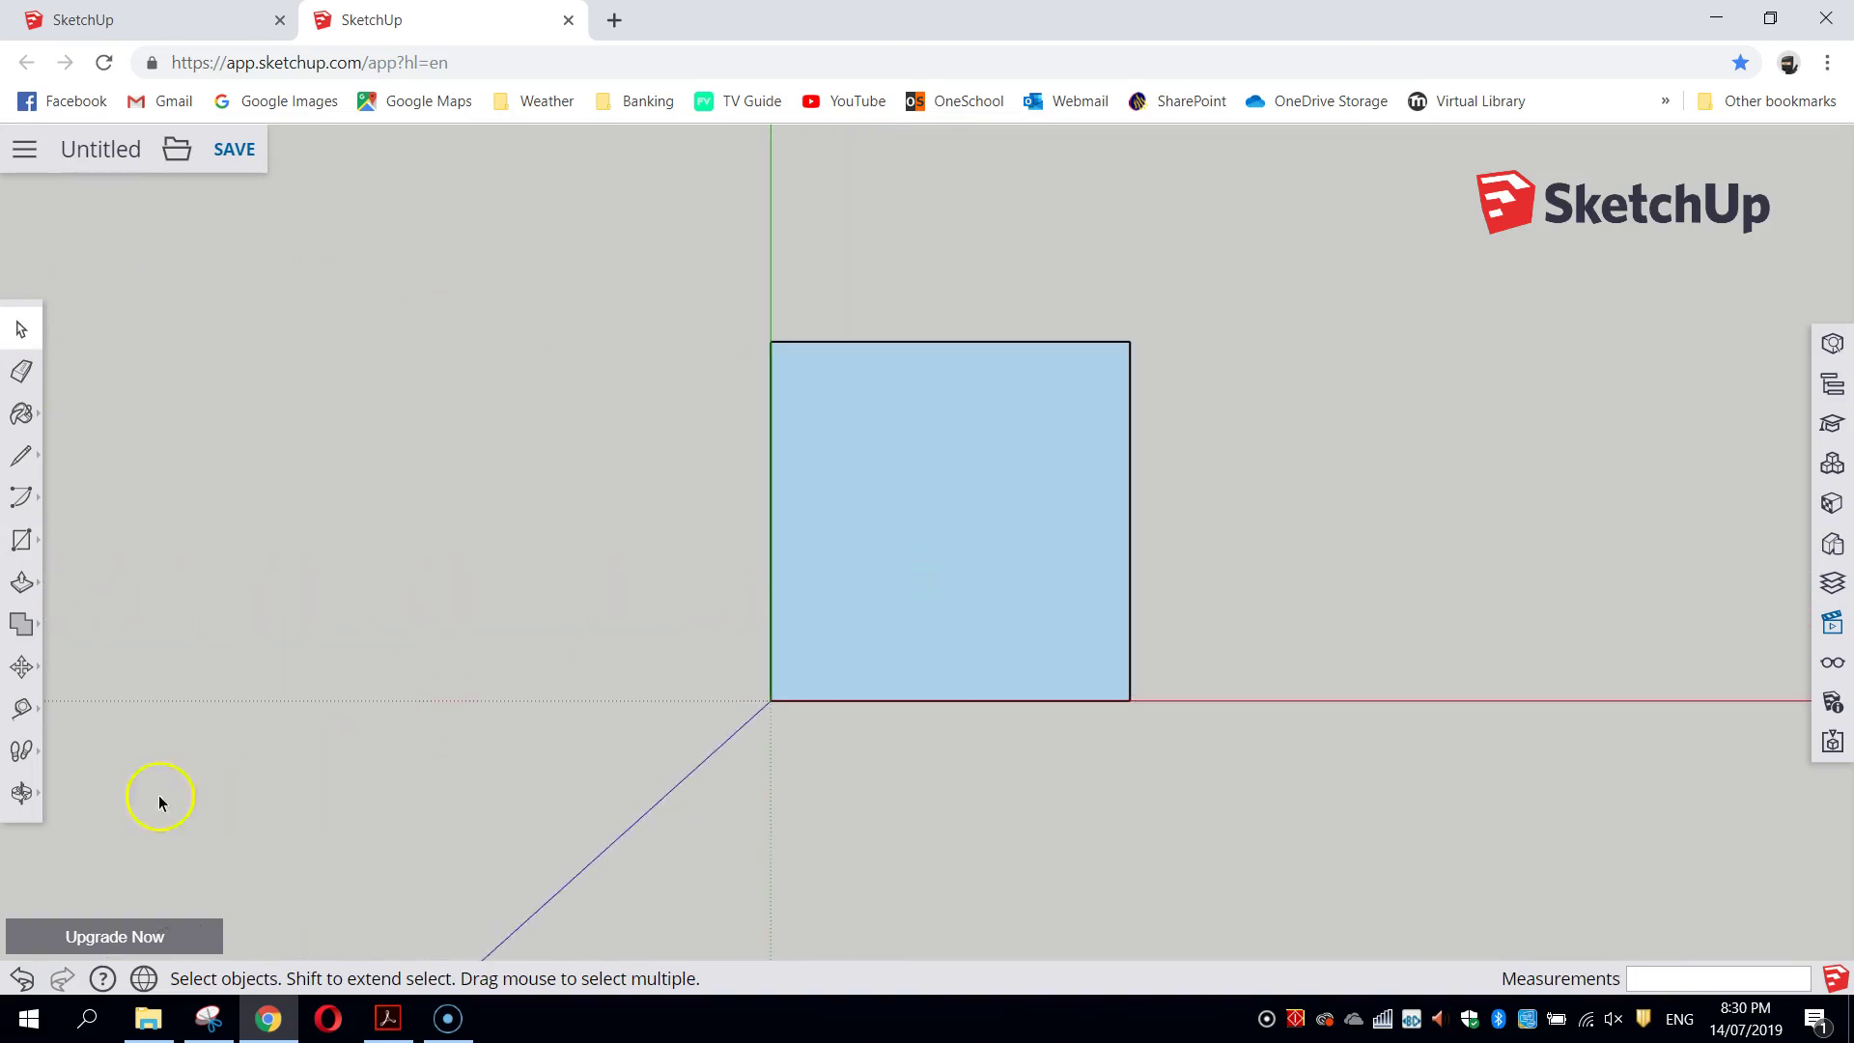
click(21, 792)
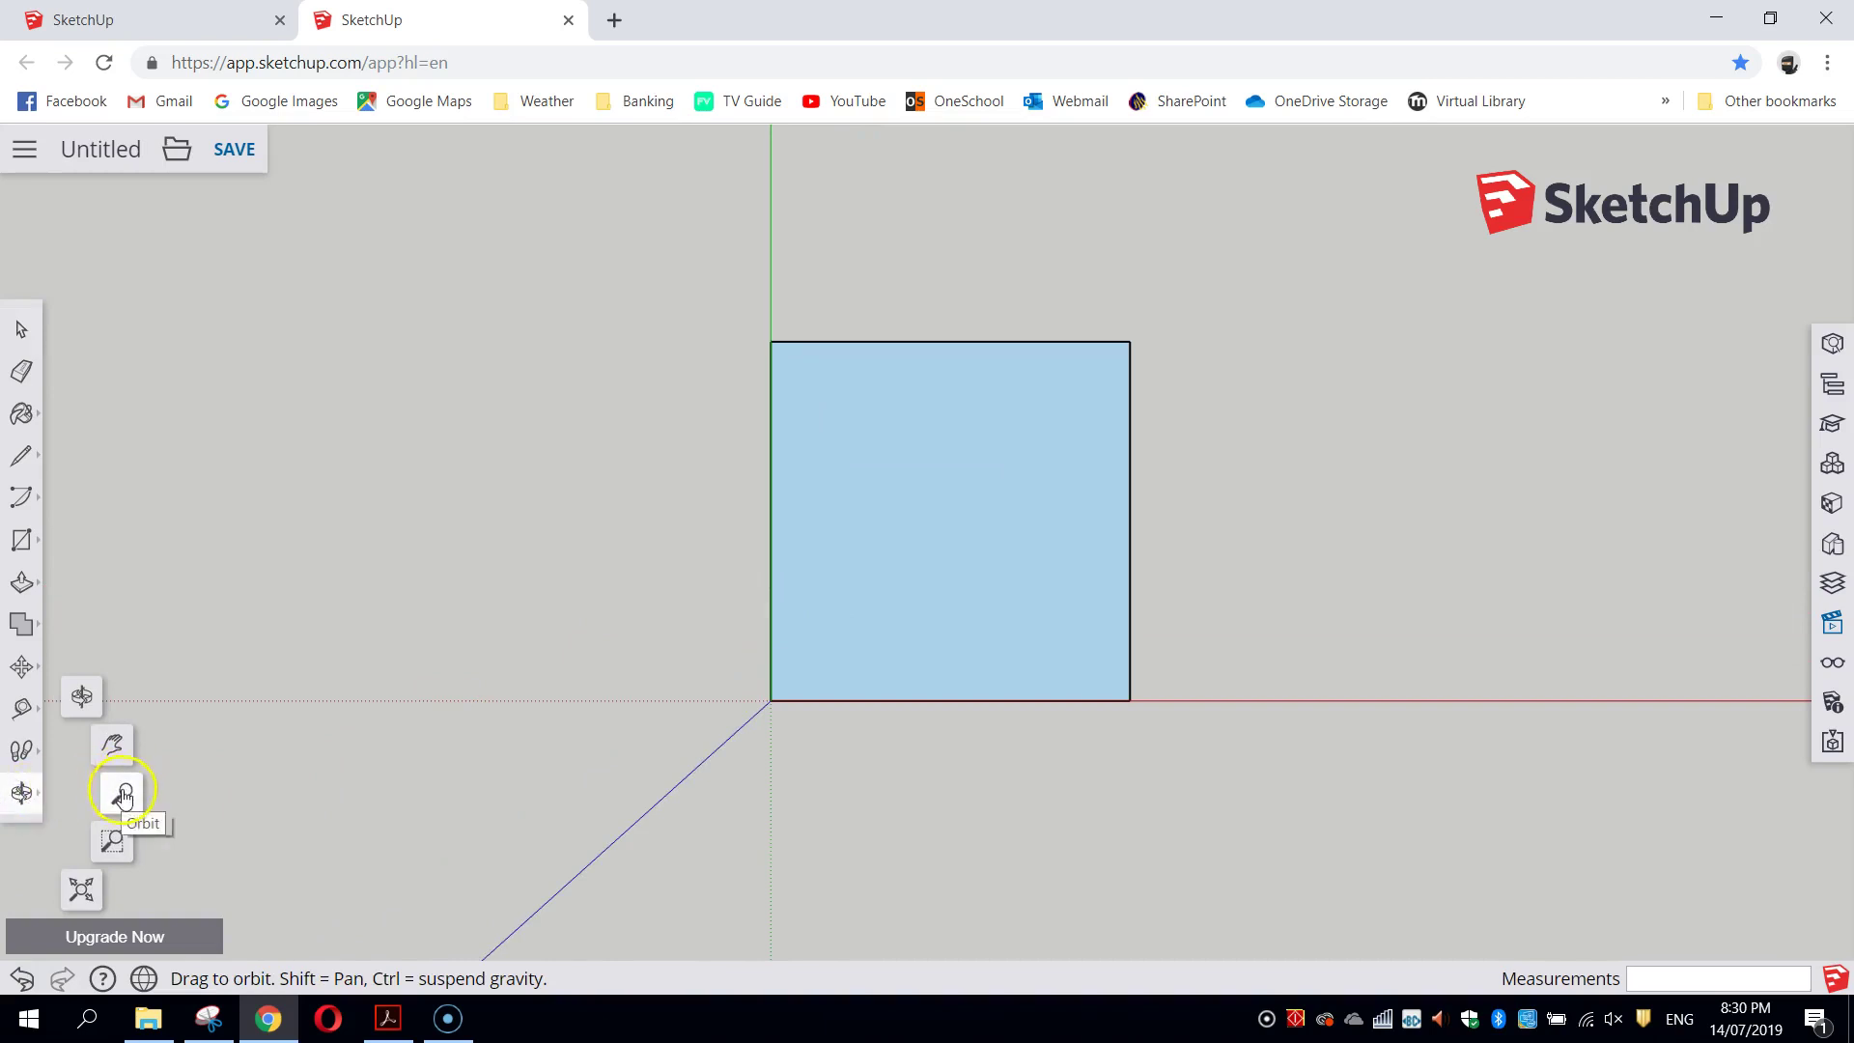
click(22, 332)
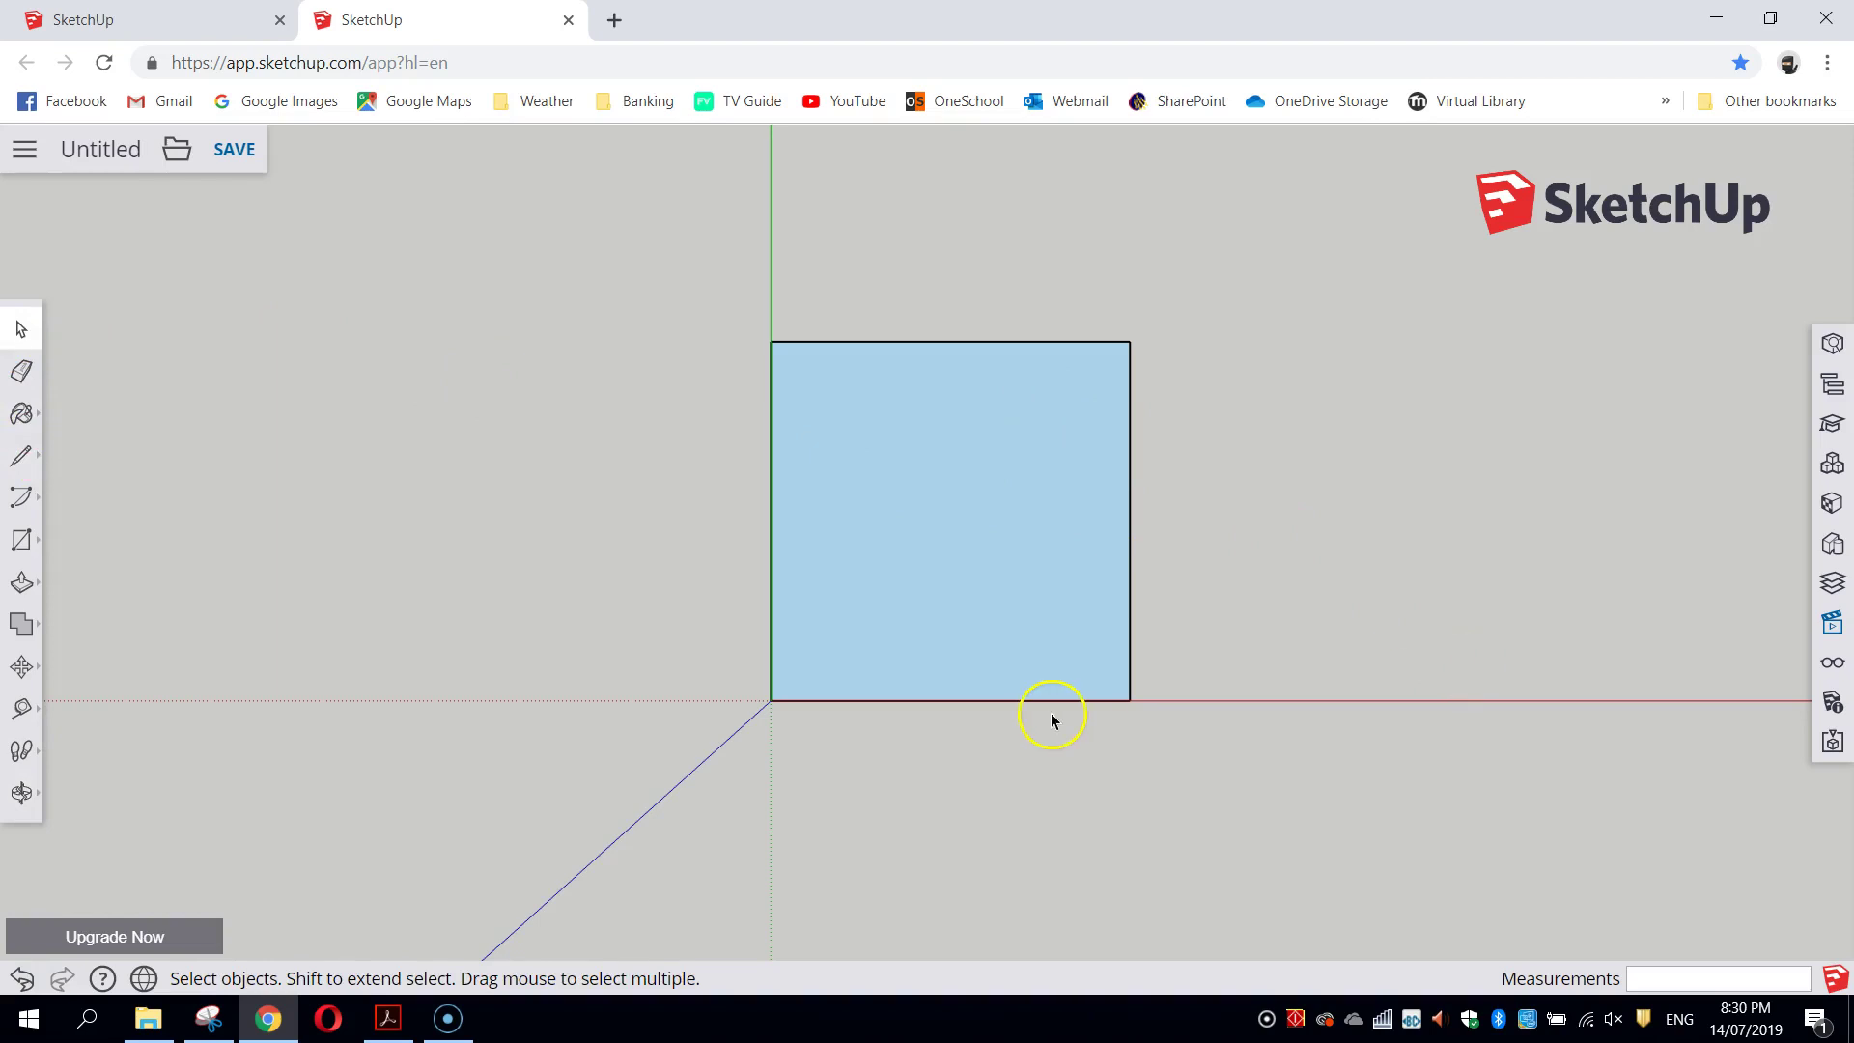
click(22, 792)
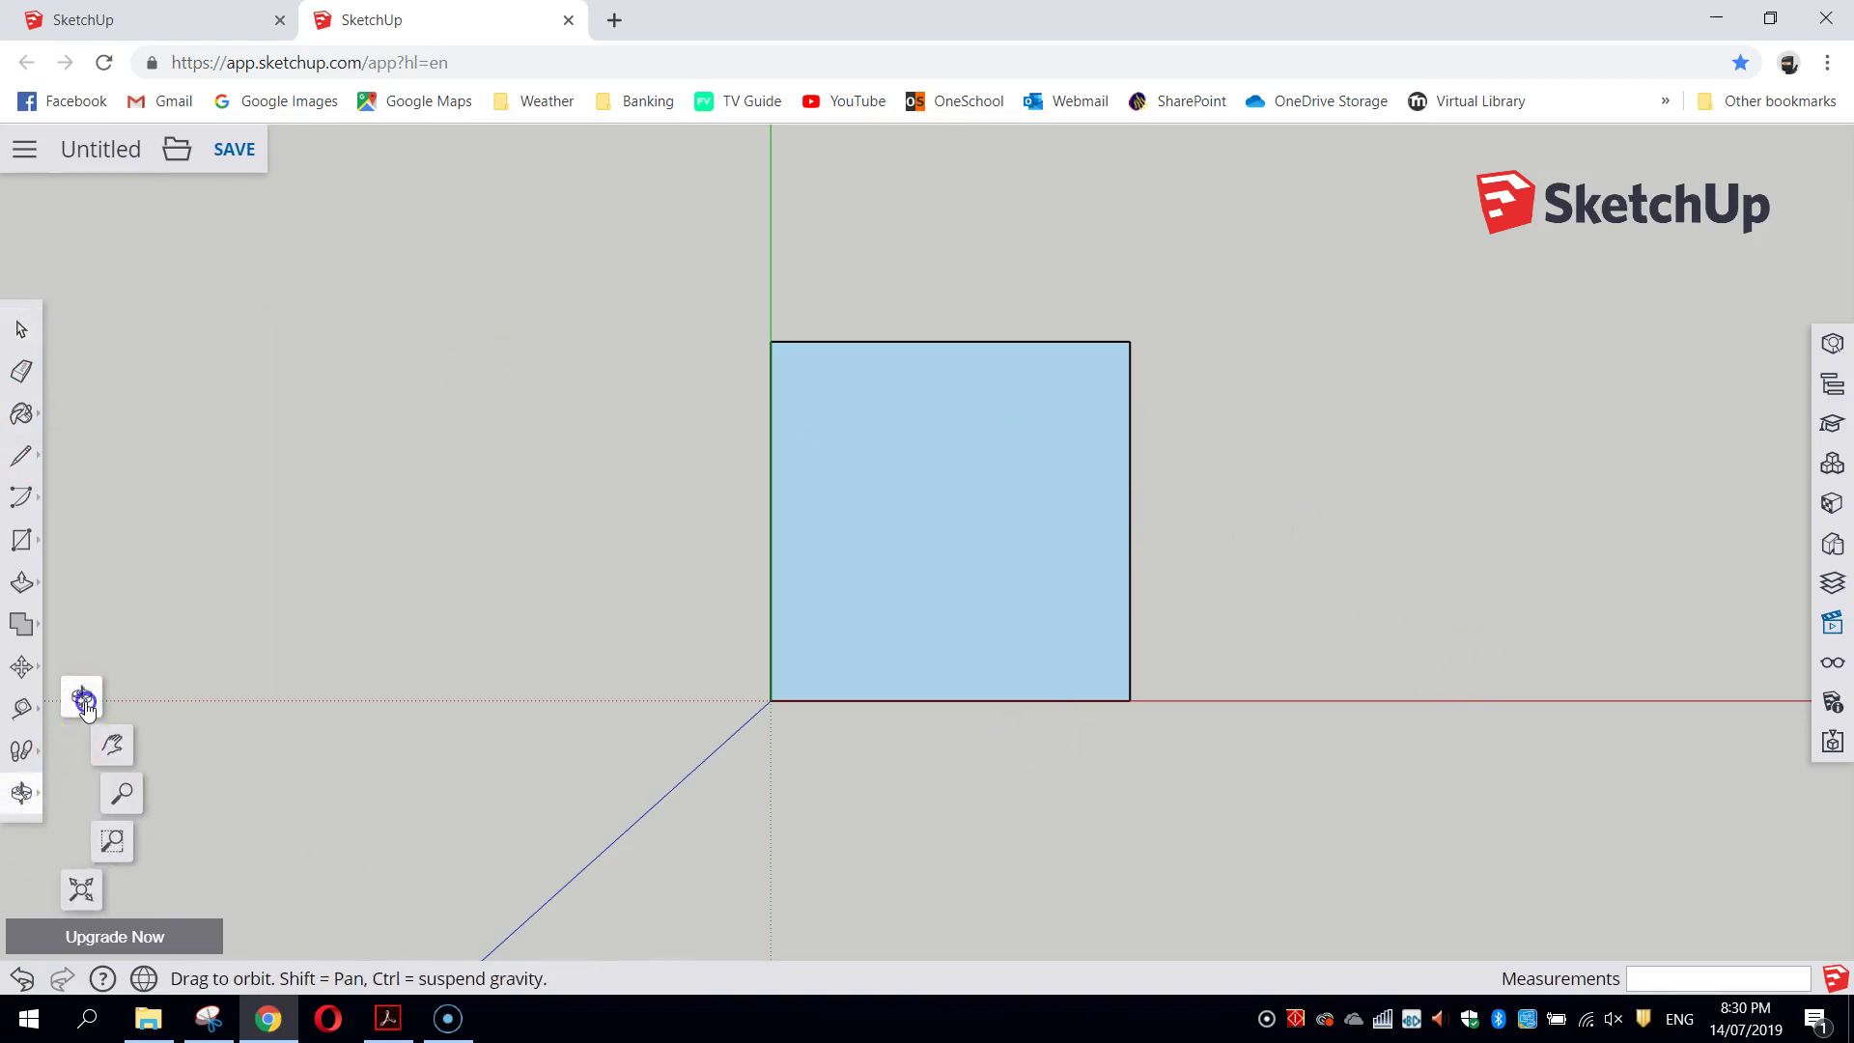
click(82, 700)
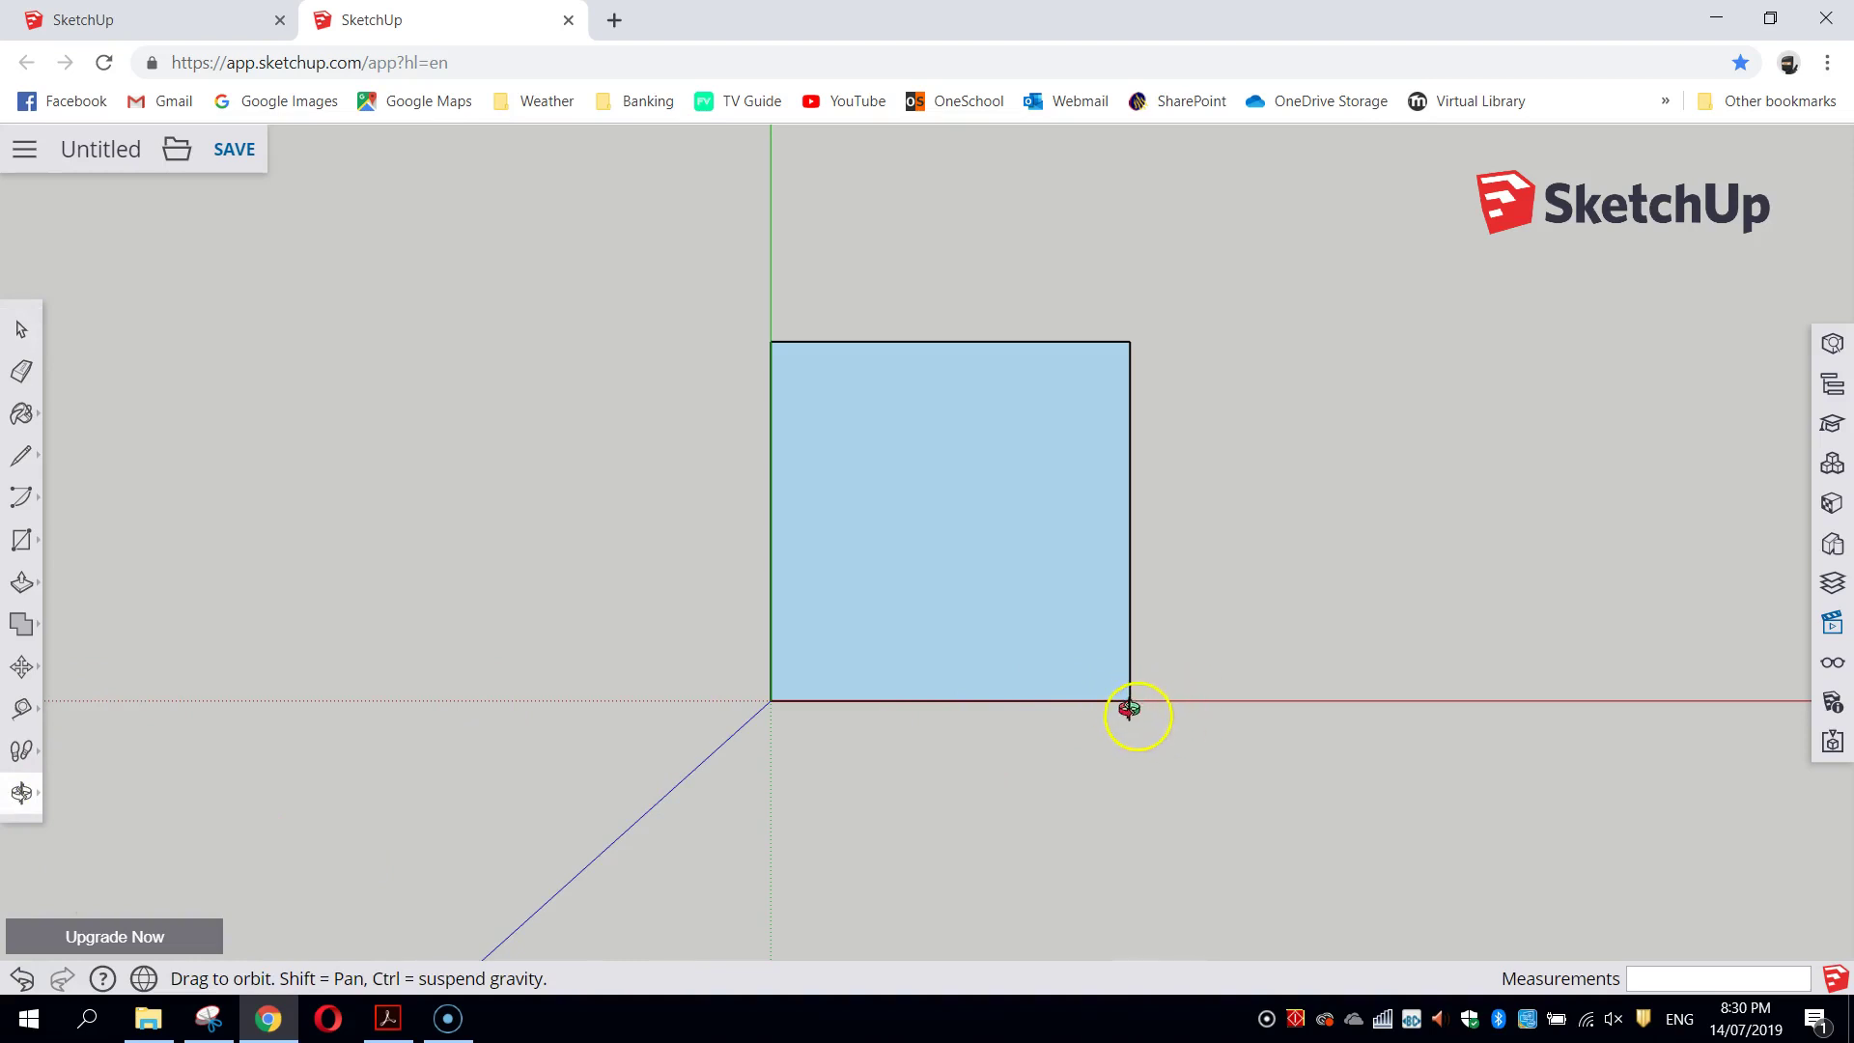
drag(1196, 737, 840, 235)
drag(1162, 740, 1048, 566)
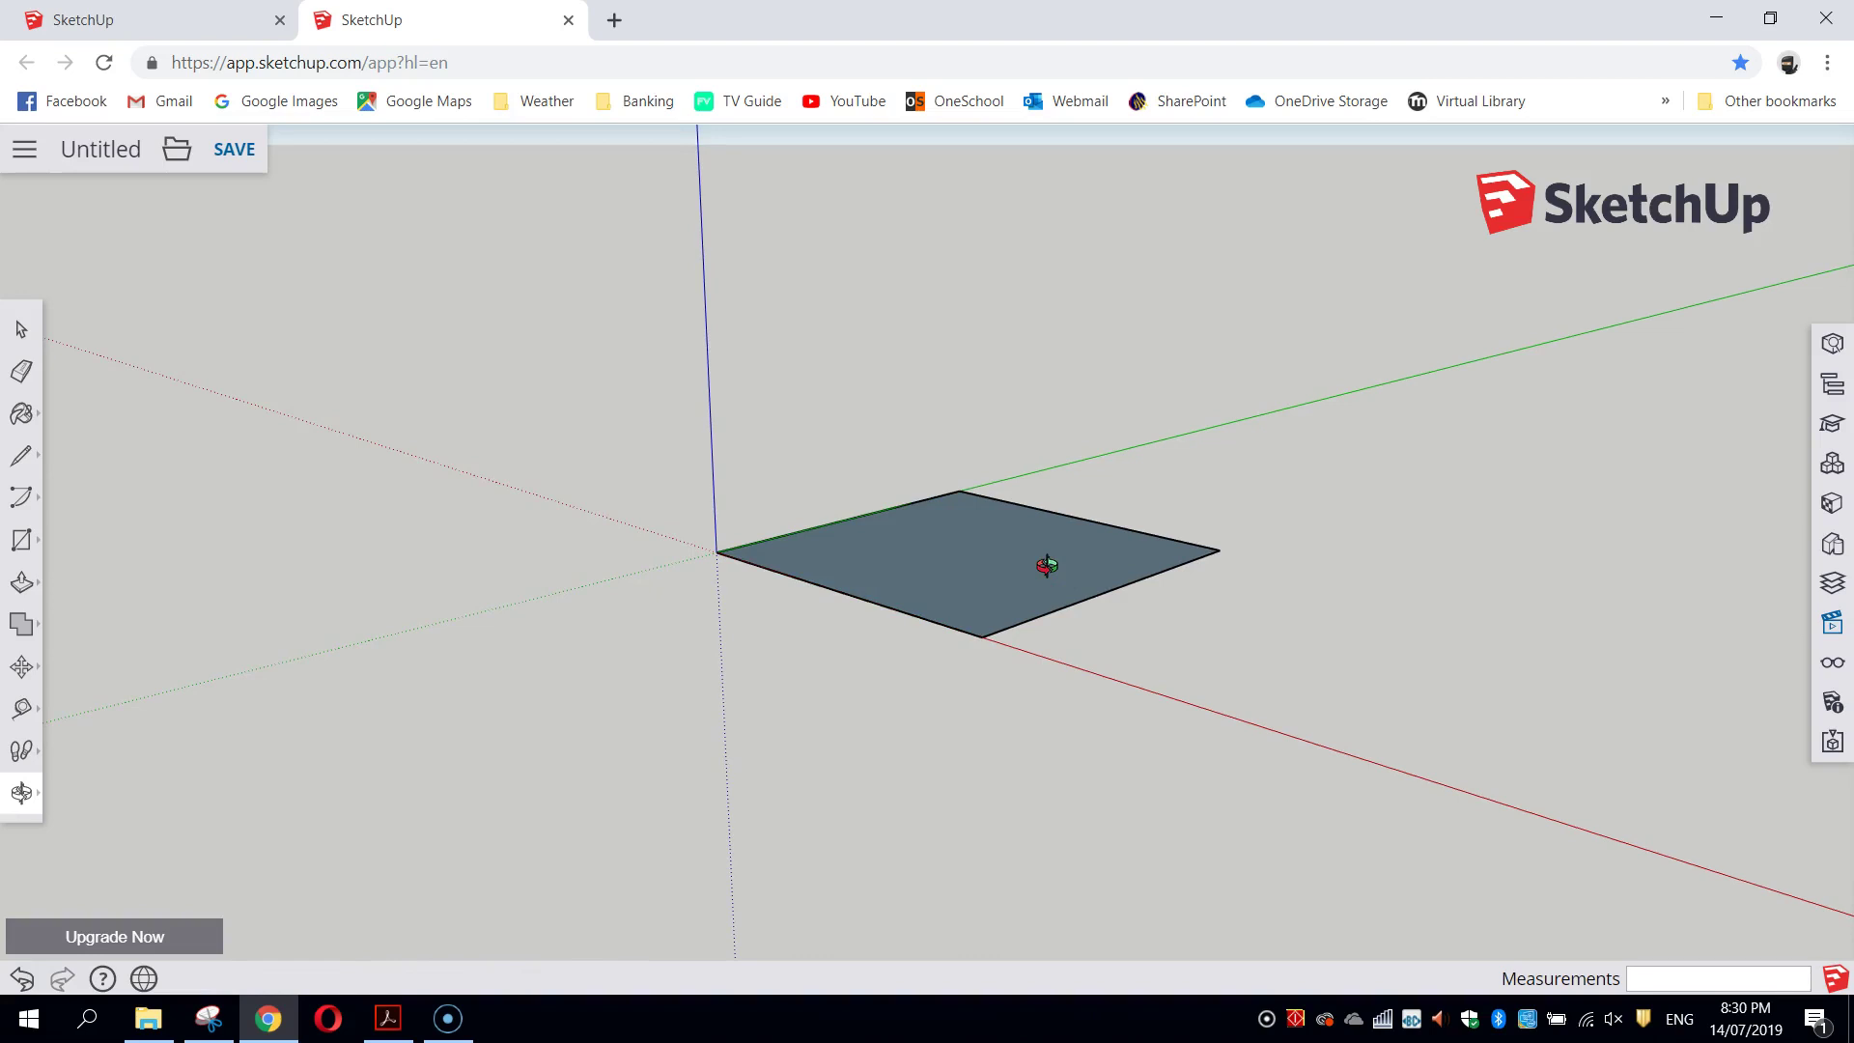
Step: Push/pull the square face up 18 mm into a 32 × 32 × 18 mm block and orbit around it
click(23, 583)
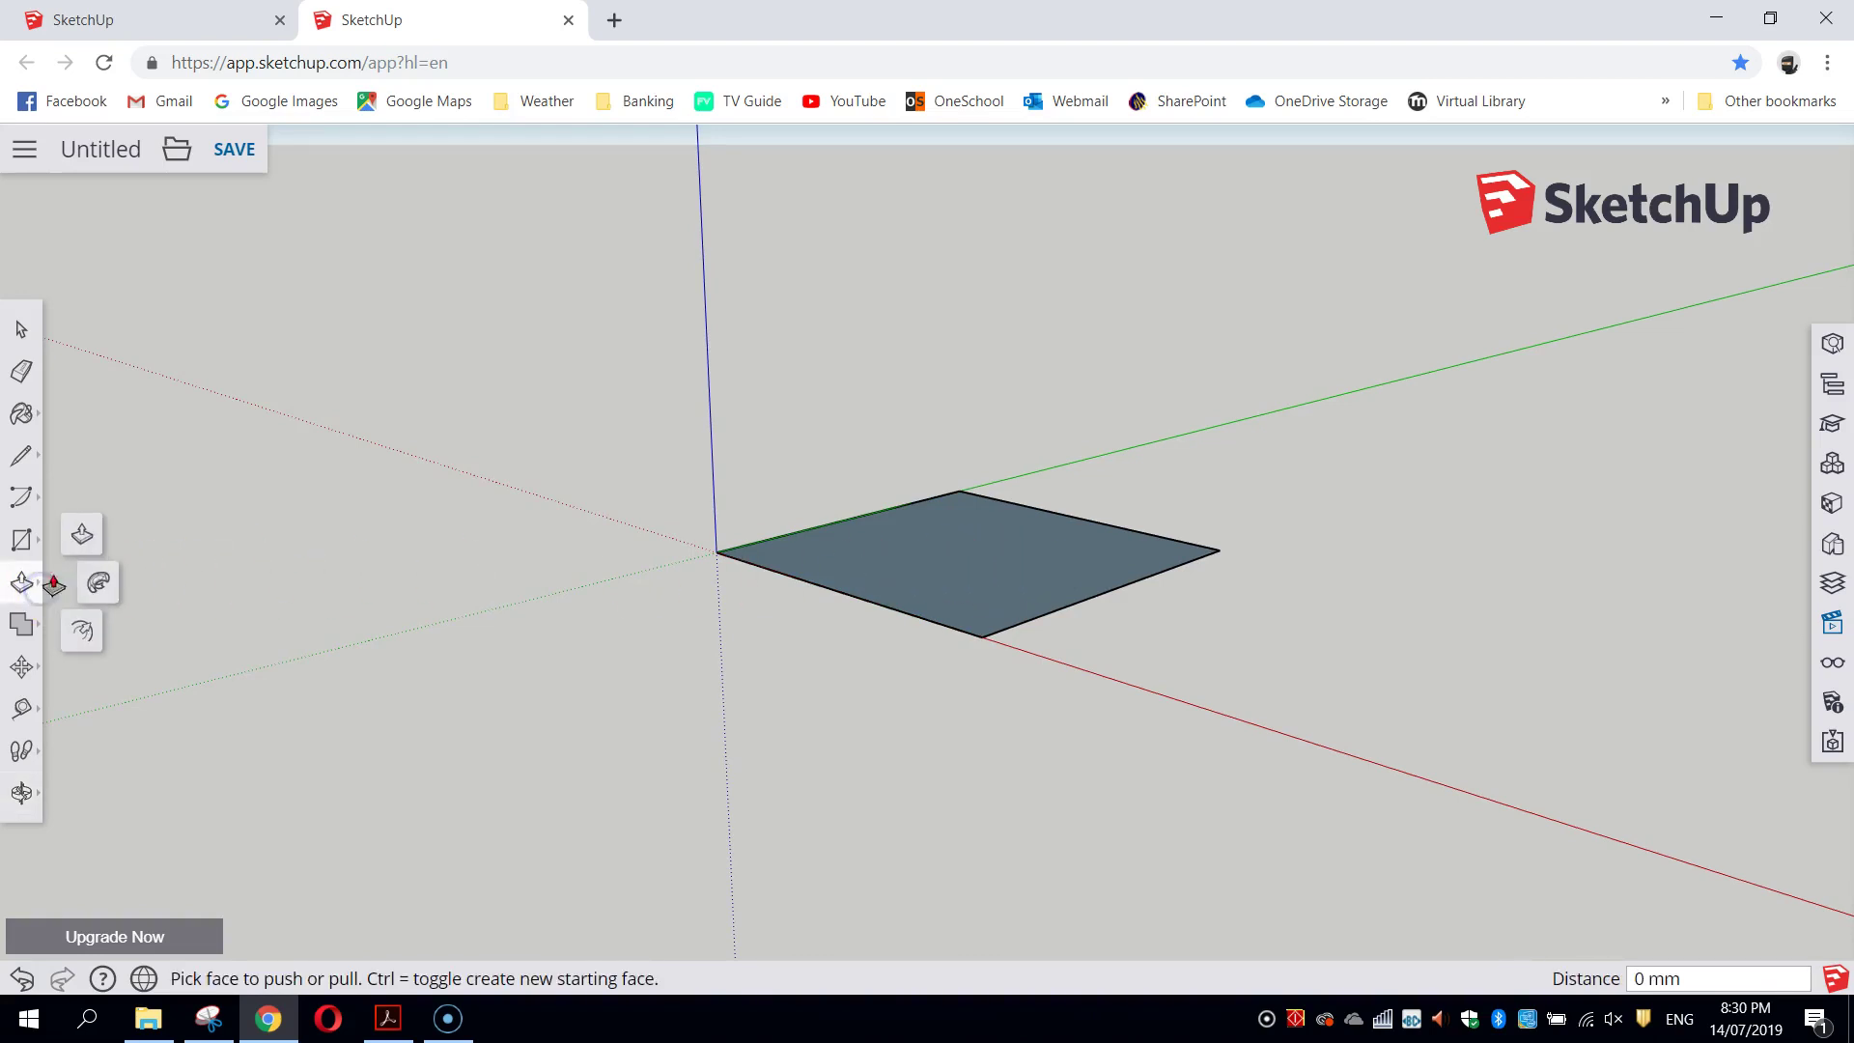
click(82, 534)
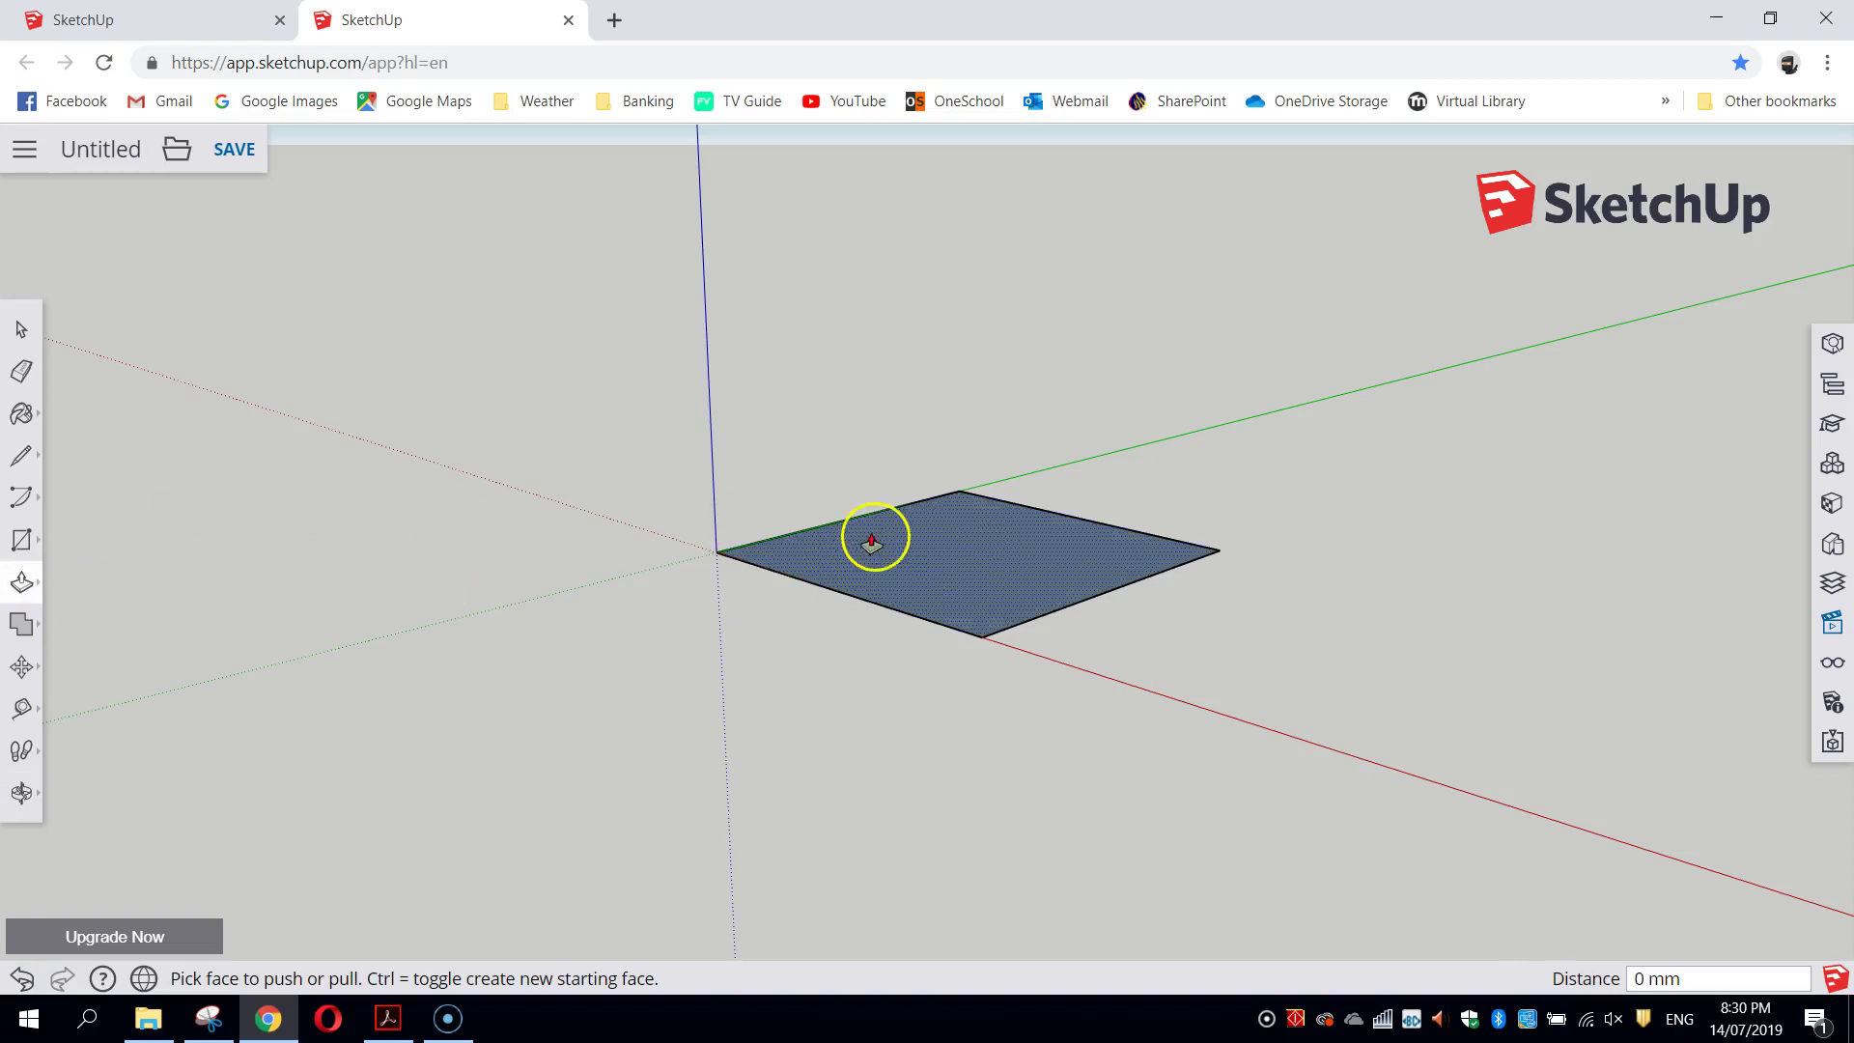
click(968, 577)
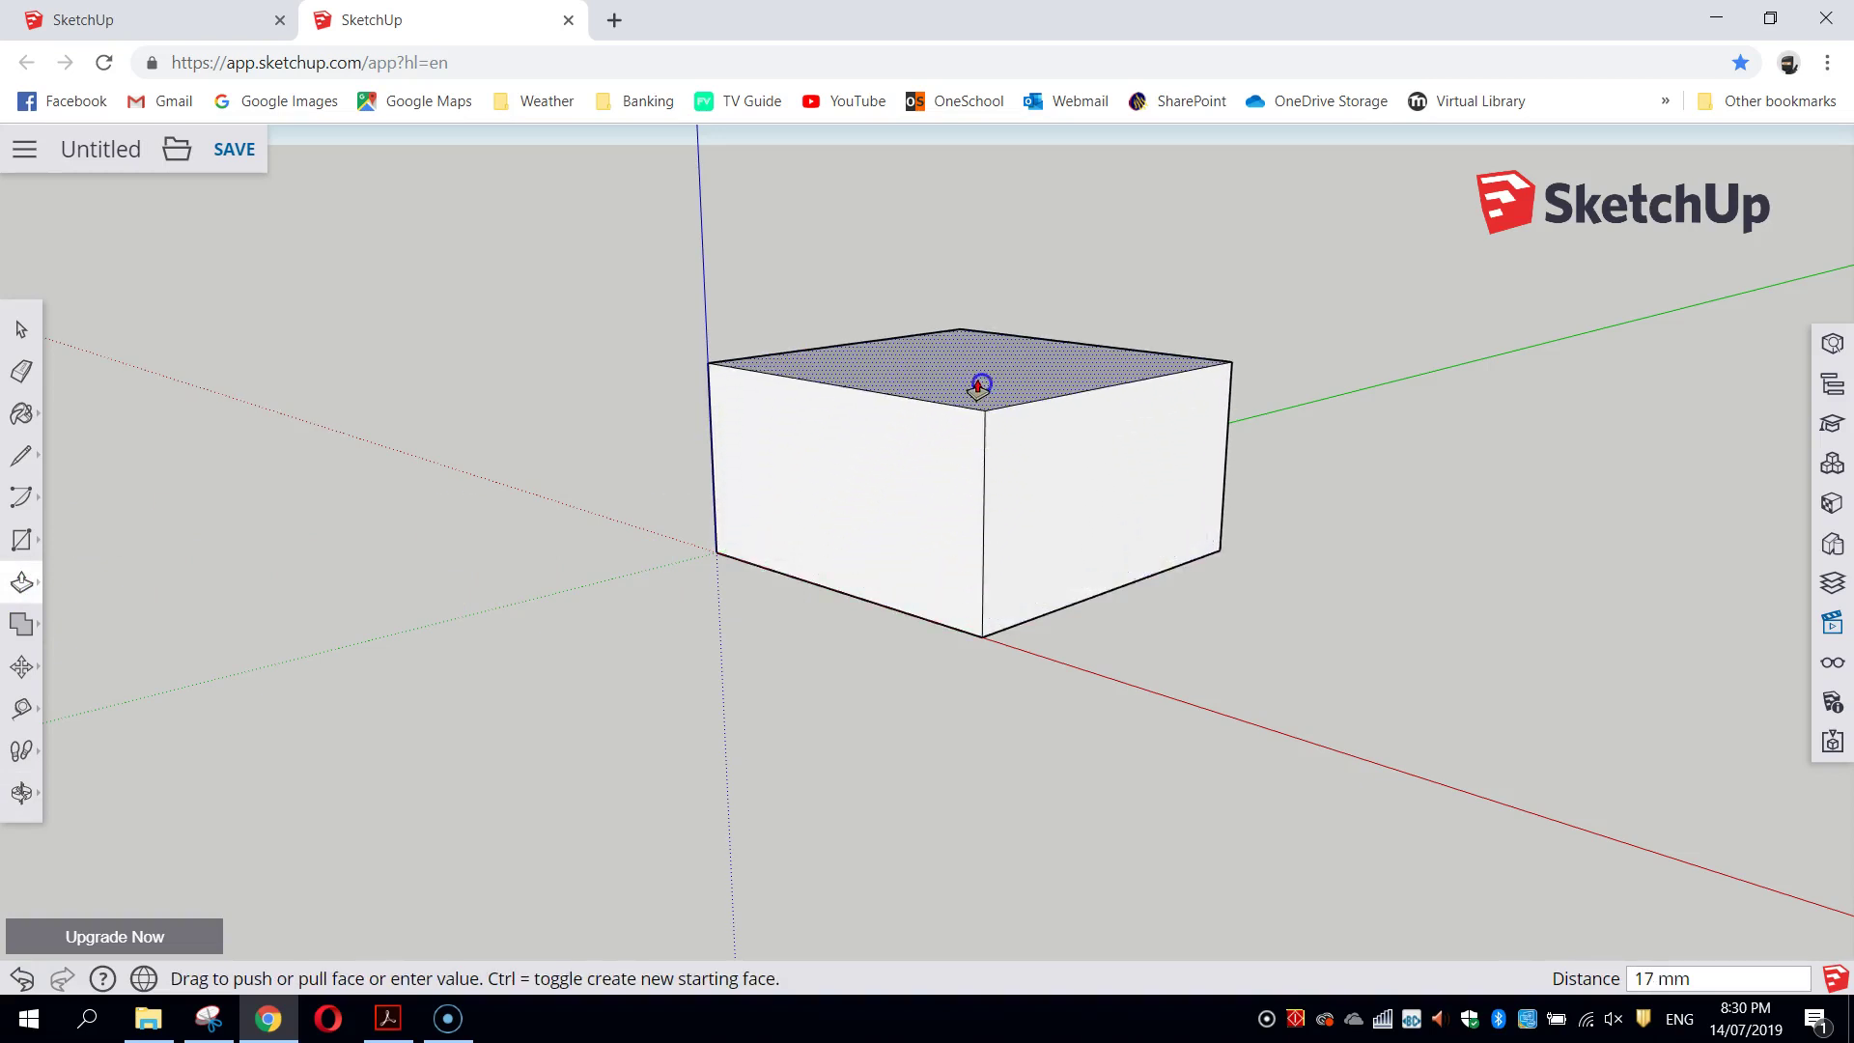
click(976, 377)
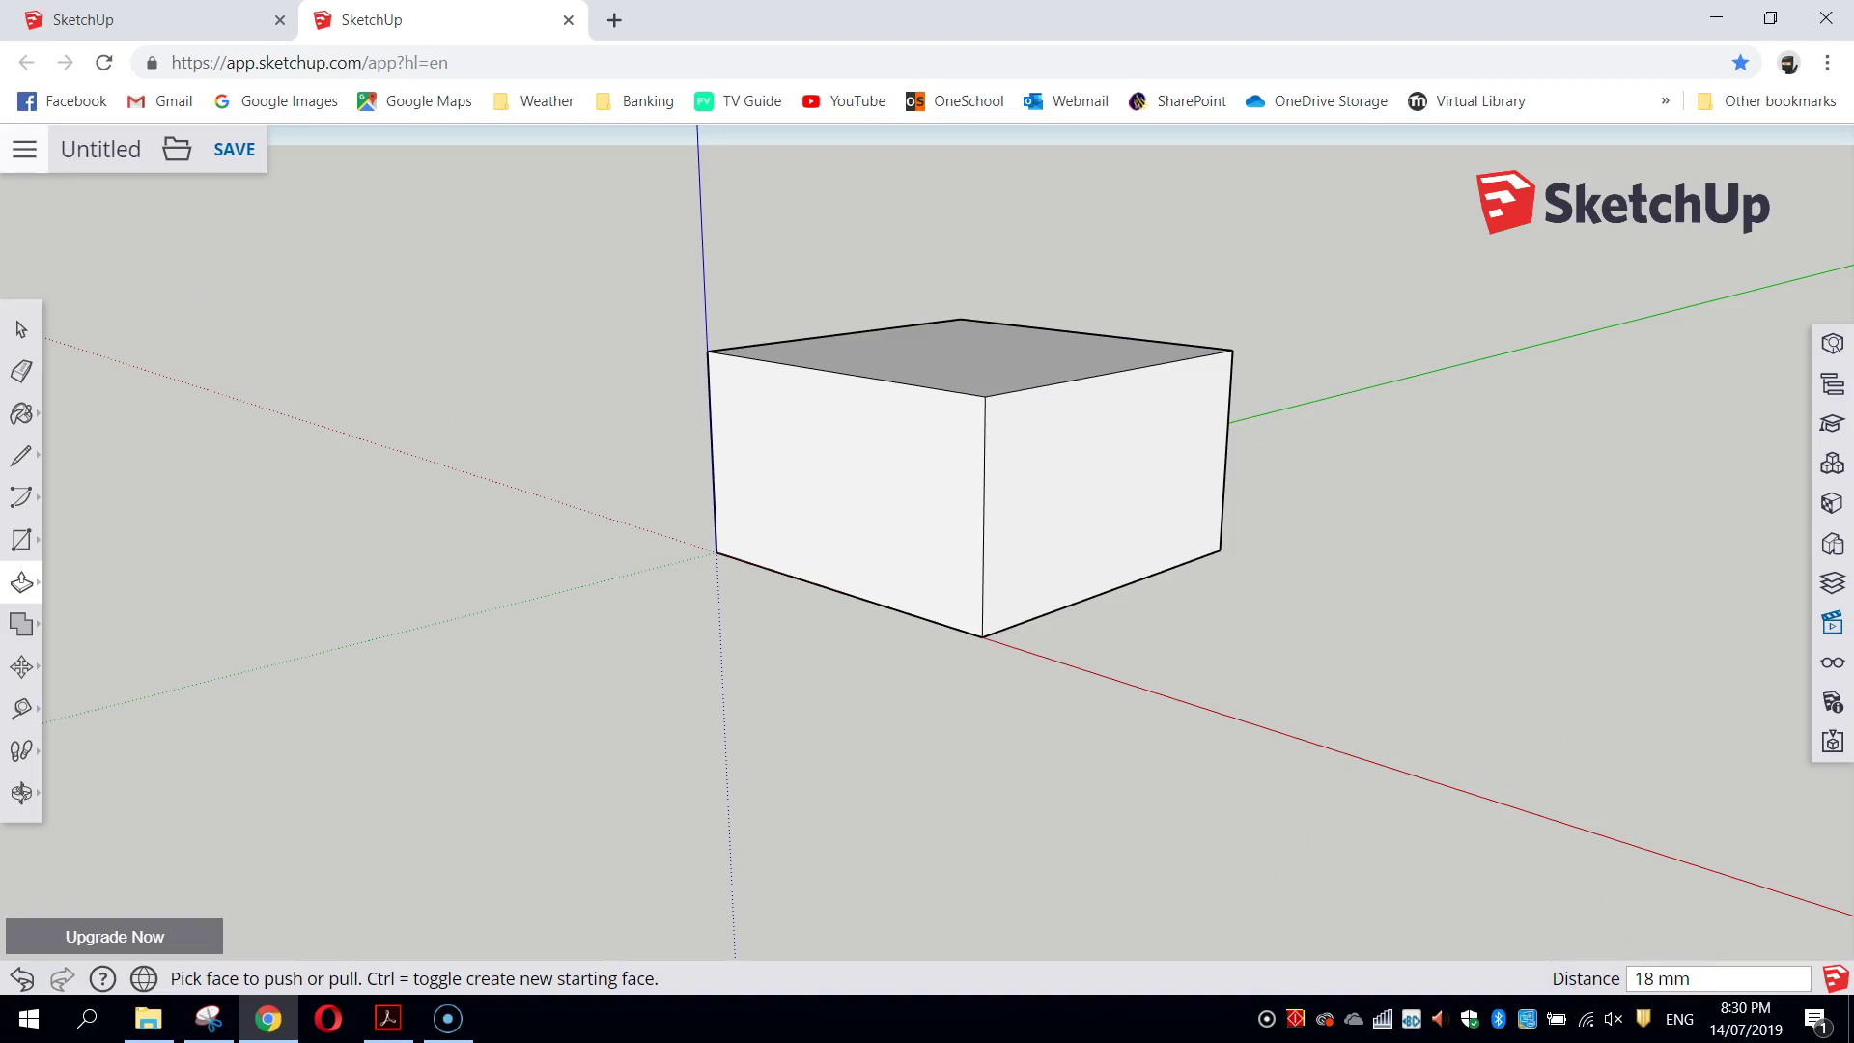
click(21, 329)
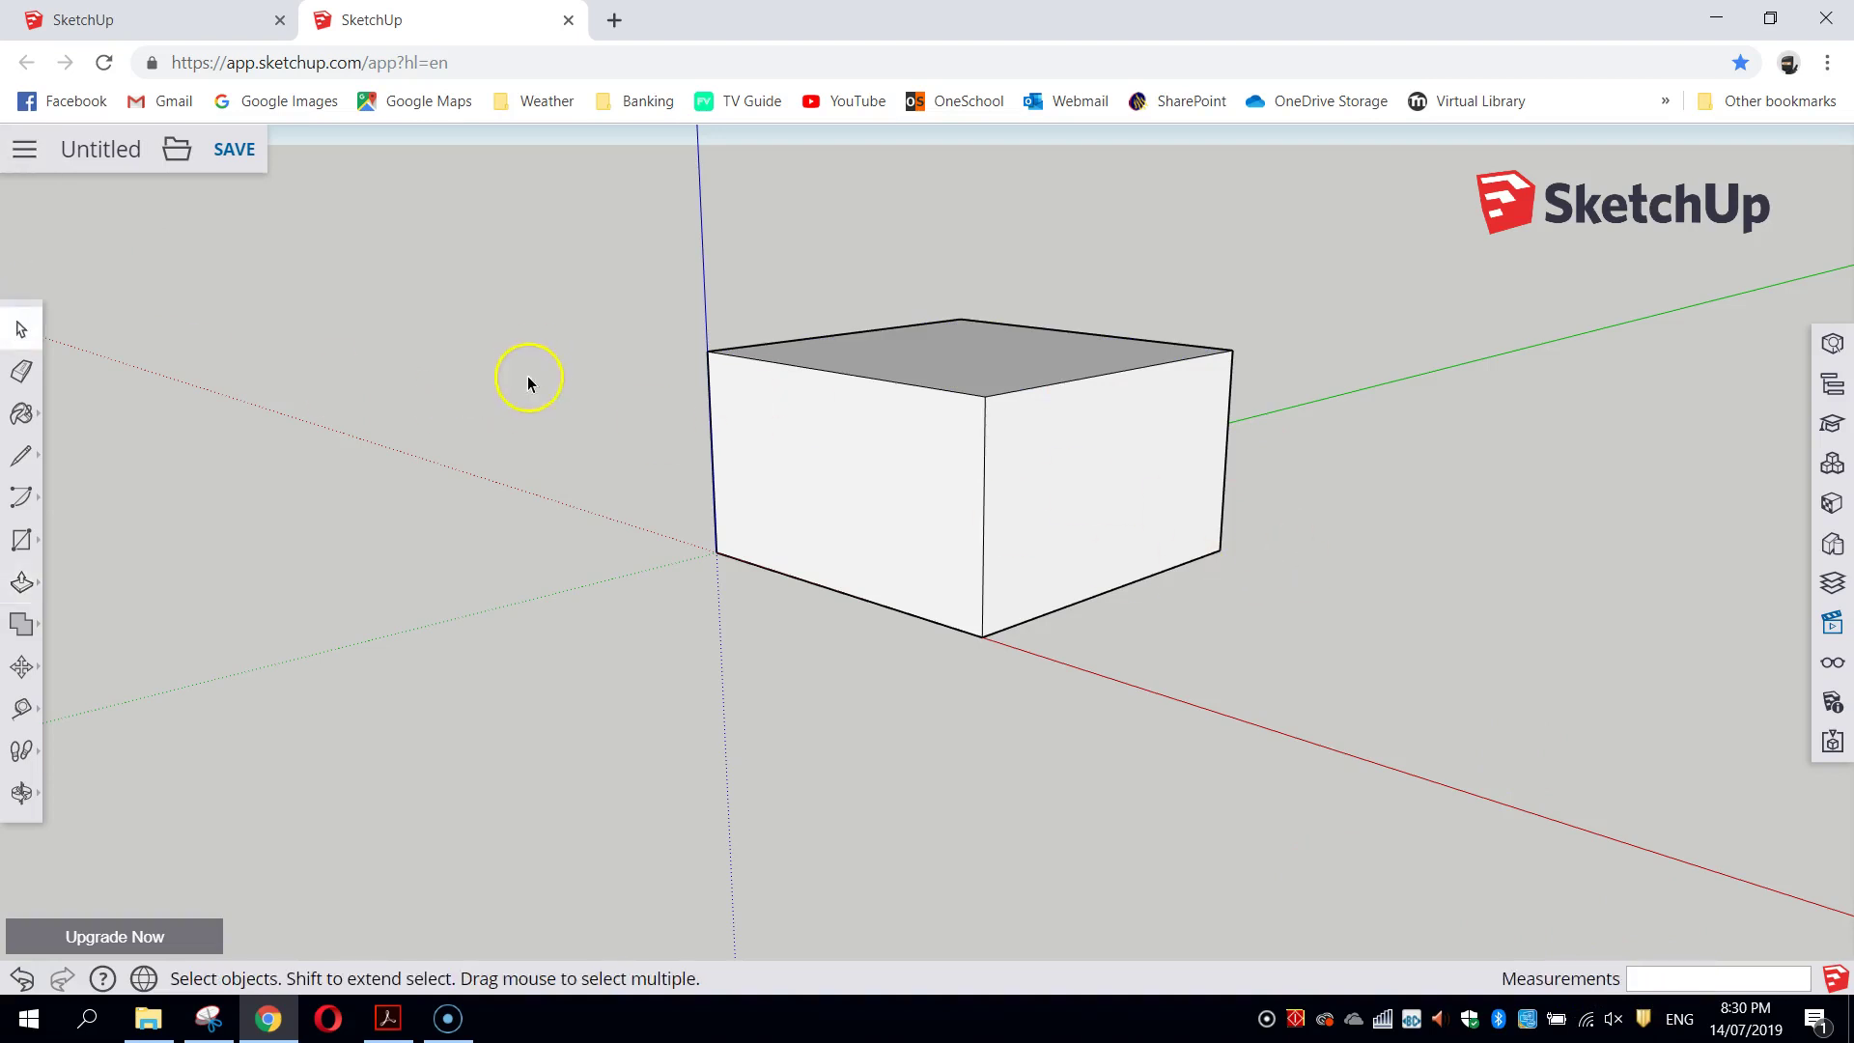
middle_drag(530, 386, 869, 505)
middle_drag(1275, 348, 1294, 454)
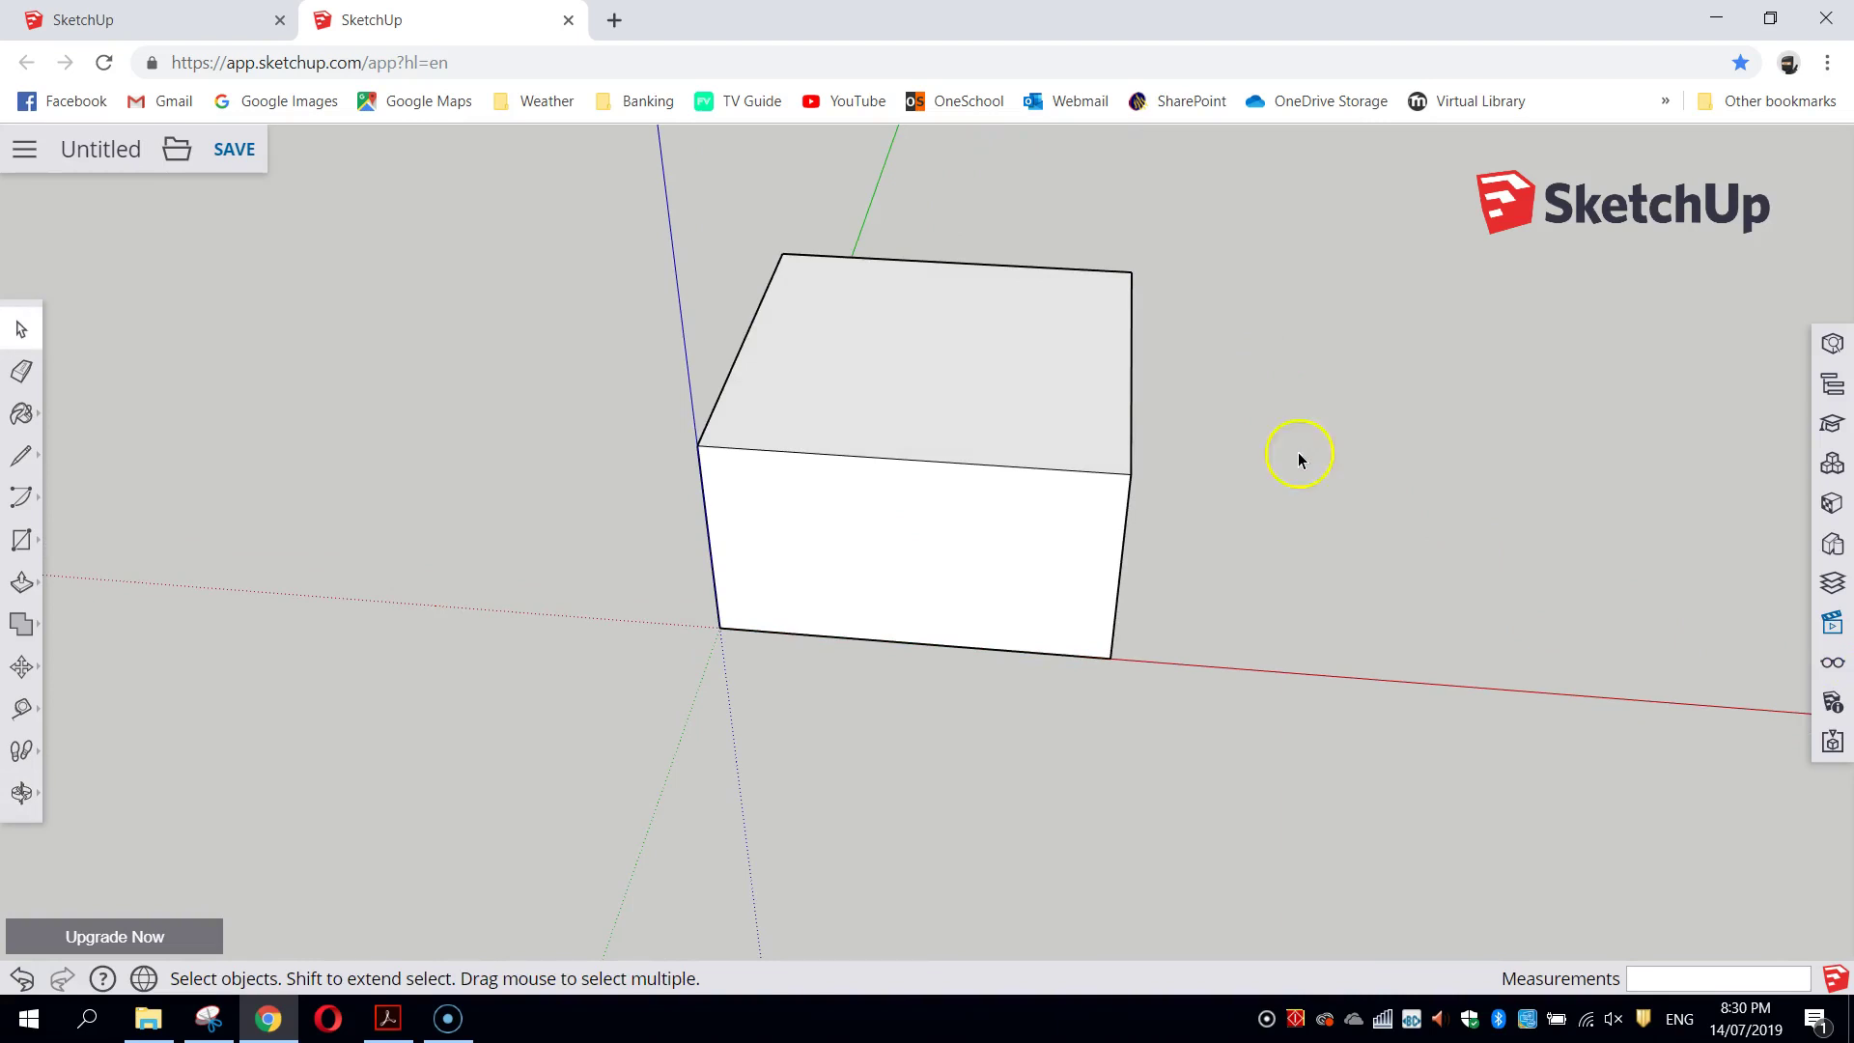
Step: Snap to a flat straight-on standard view of the box
click(1832, 623)
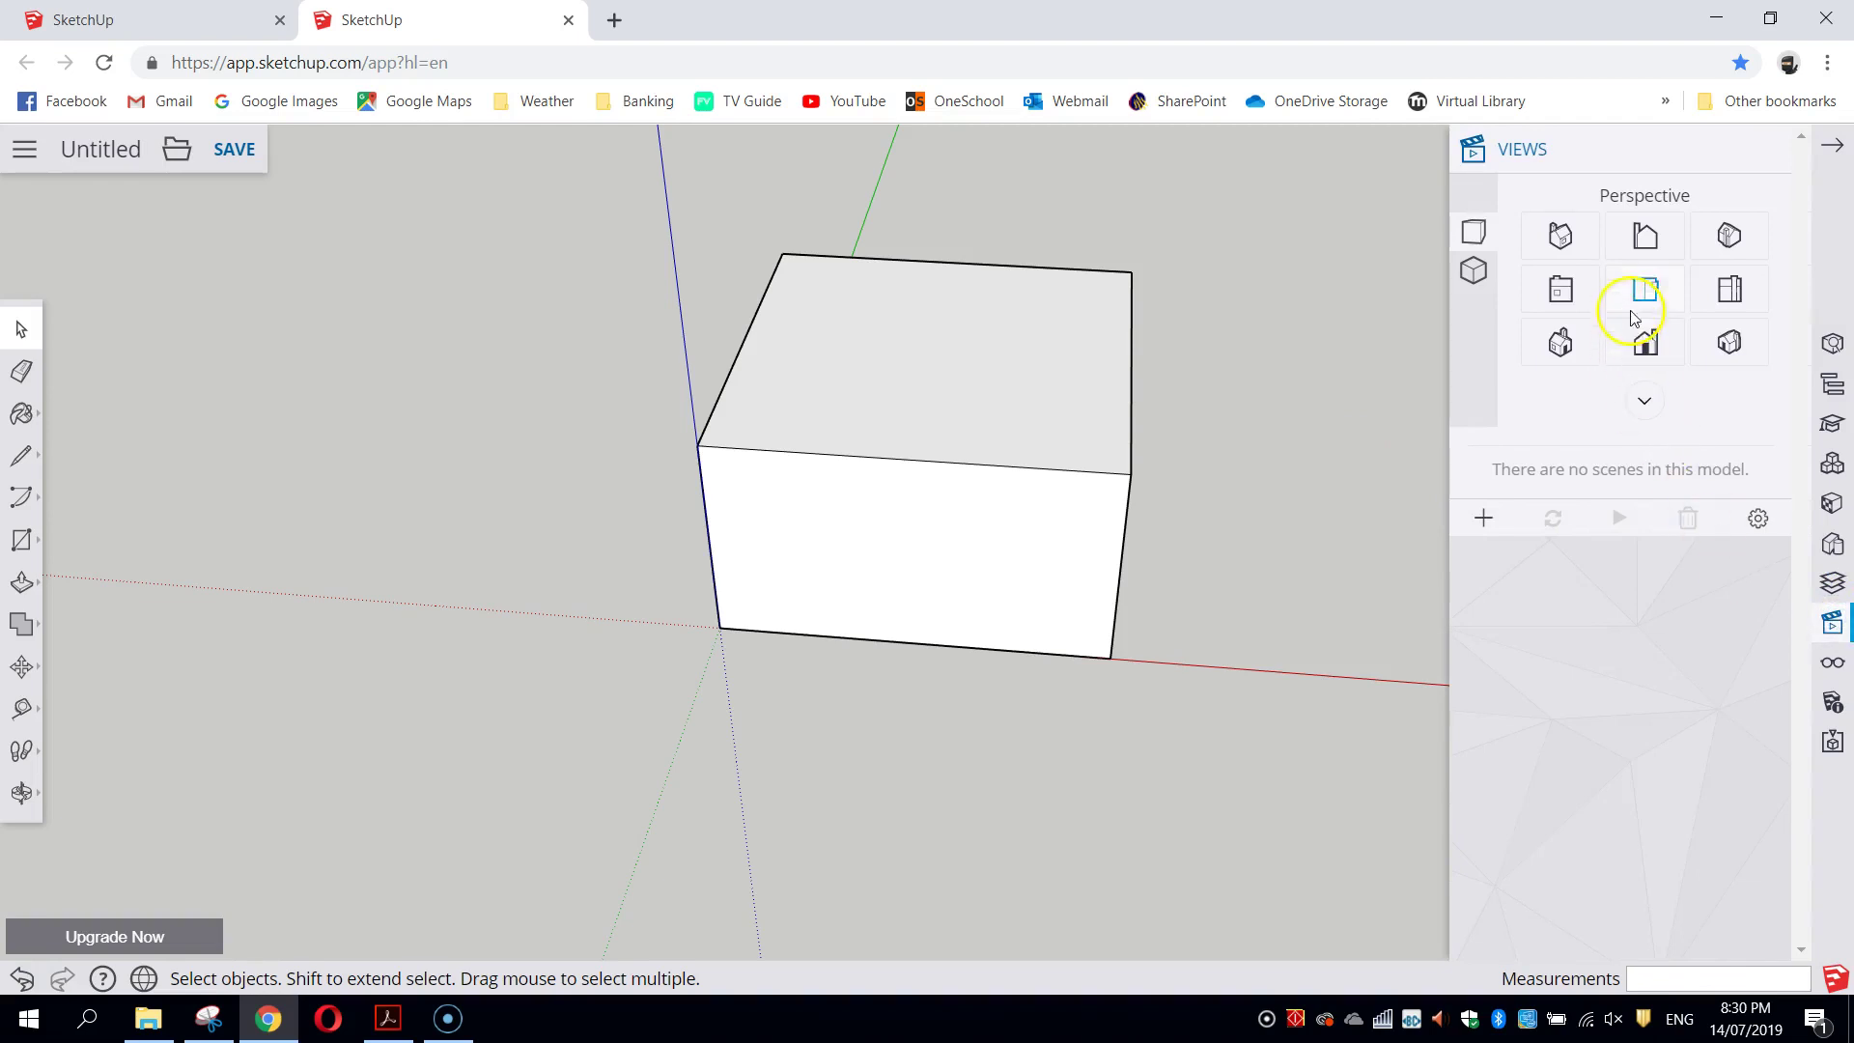
click(1631, 309)
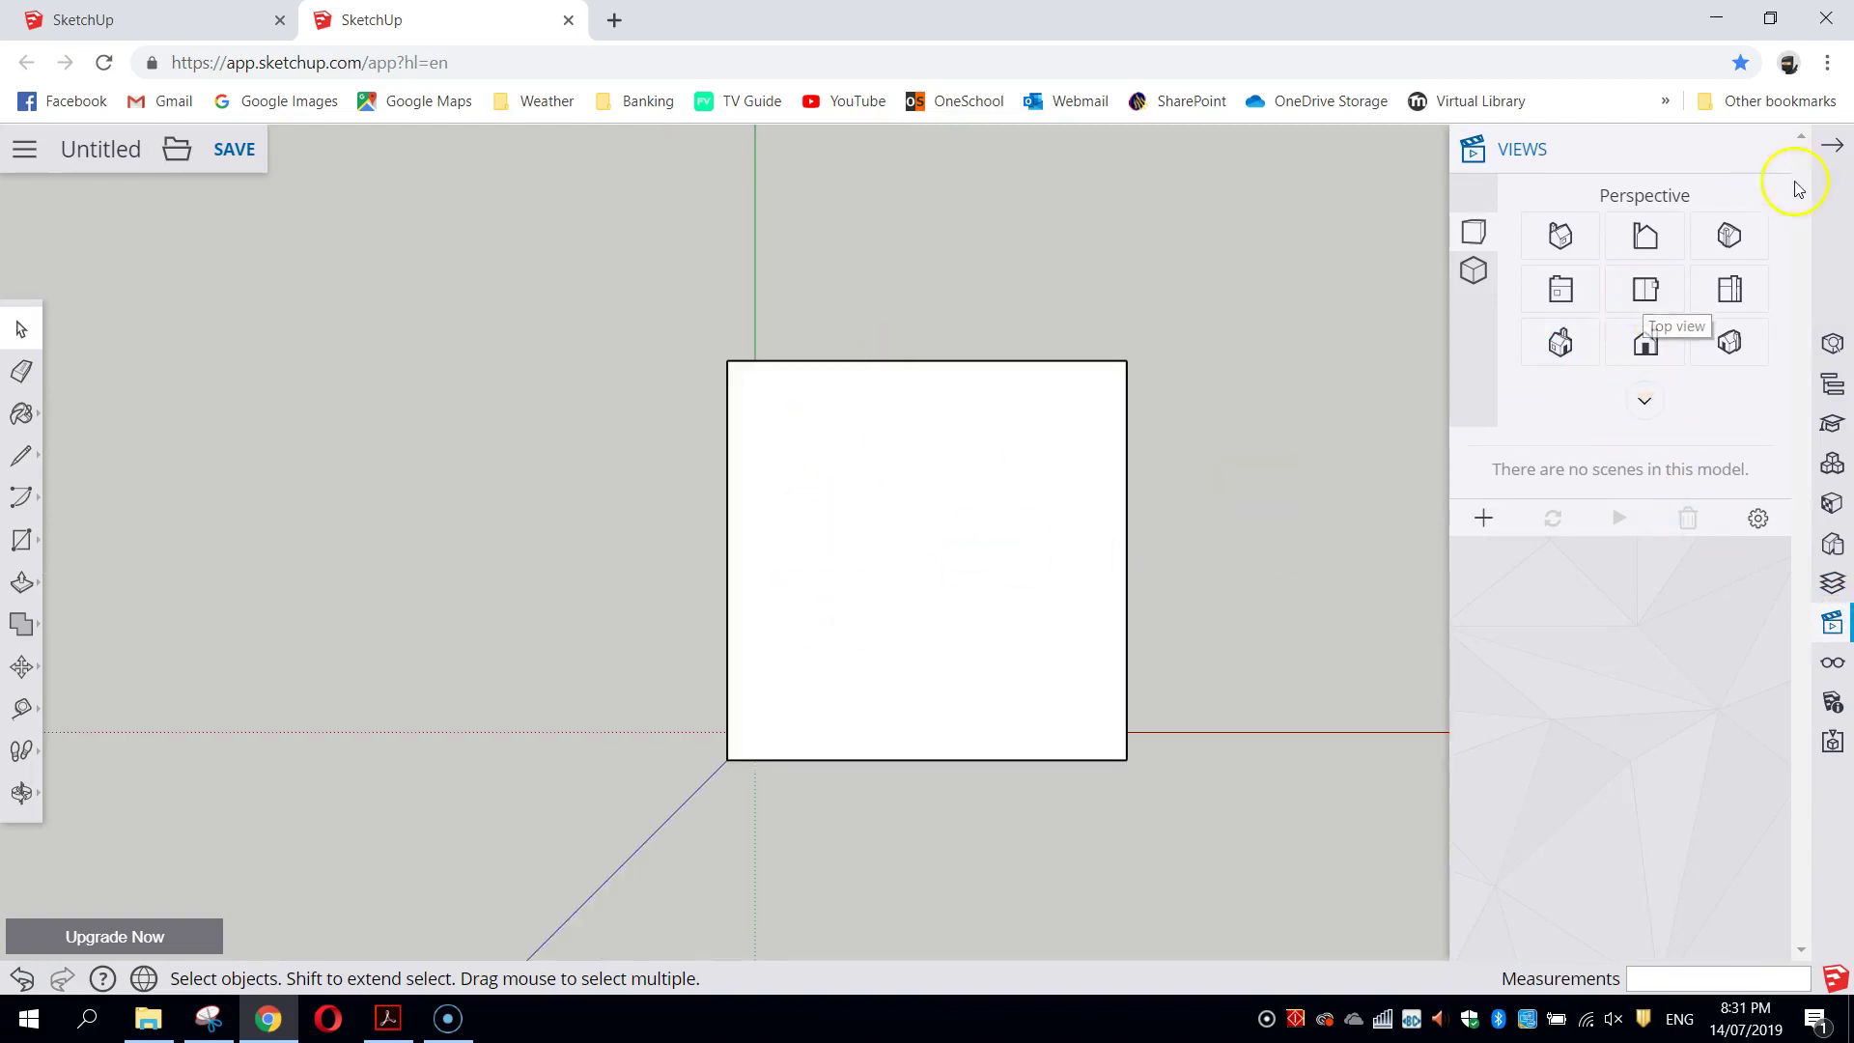
click(1832, 147)
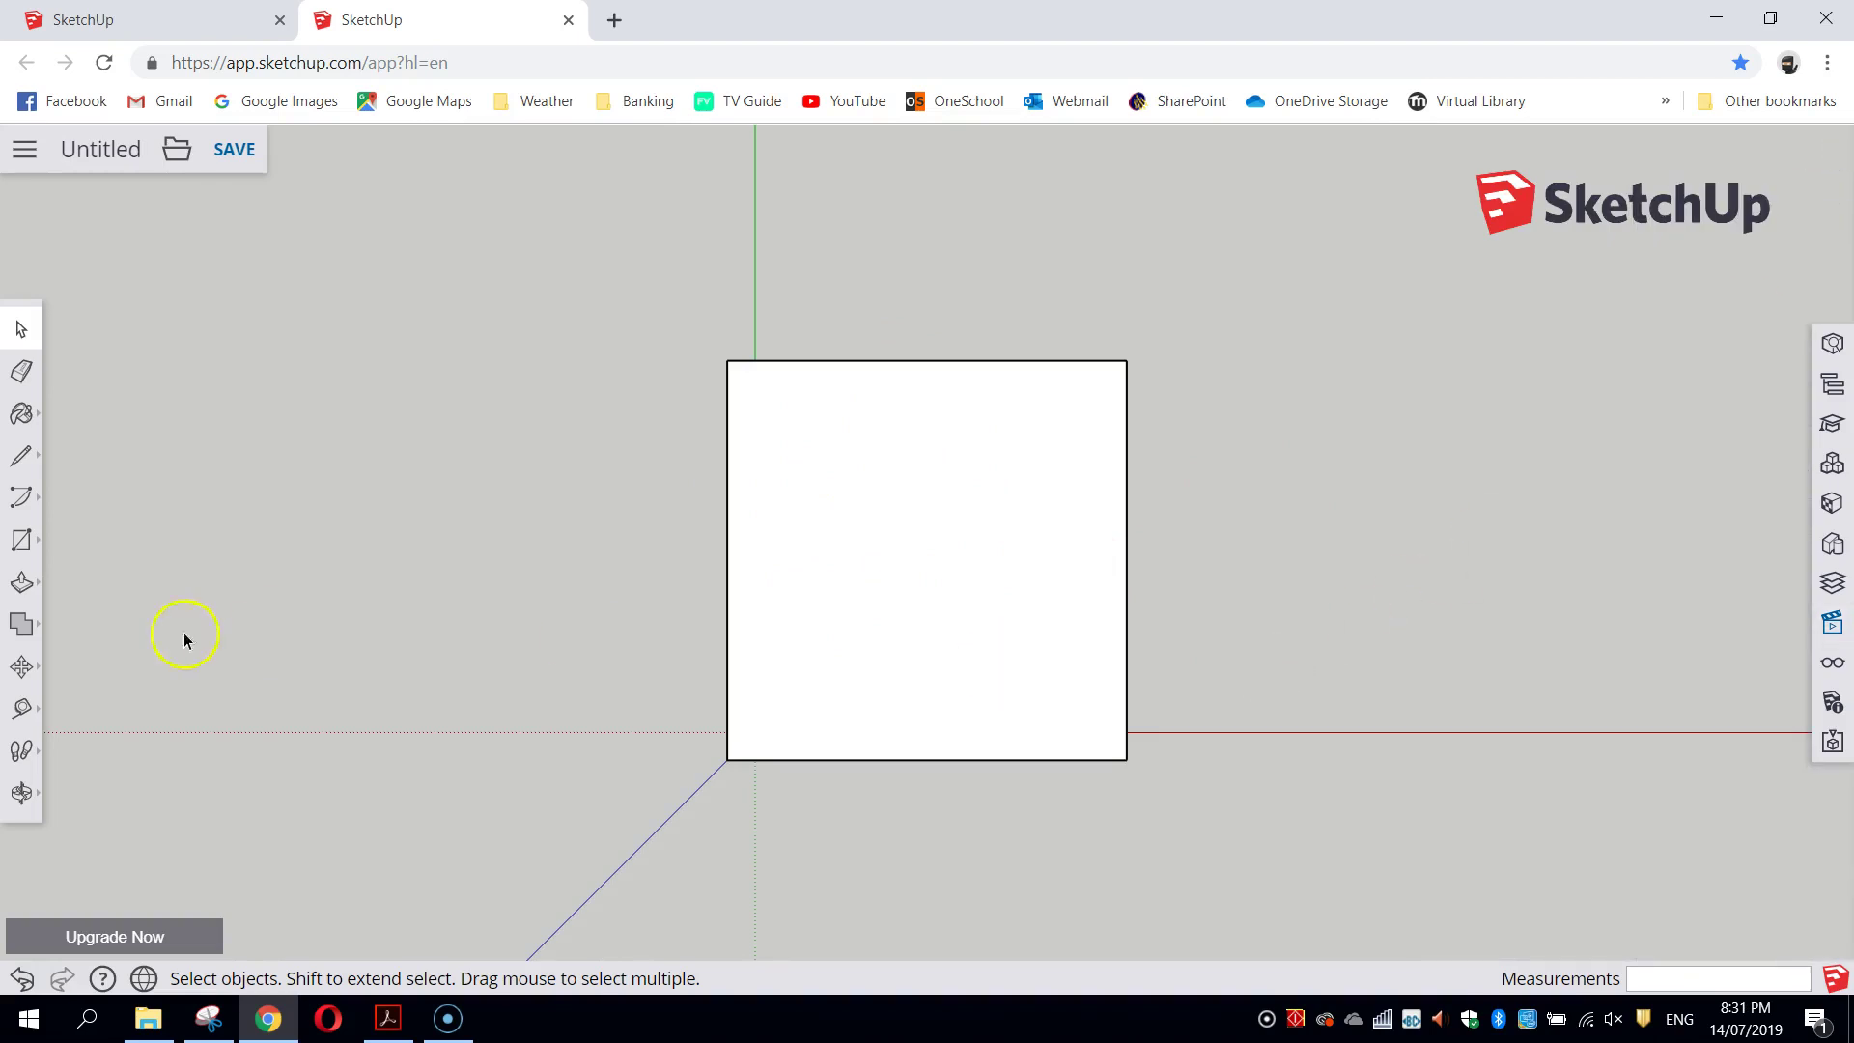
Step: Draw a 32 mm horizontal line from the left edge to the right edge near the face's top
click(20, 455)
click(83, 431)
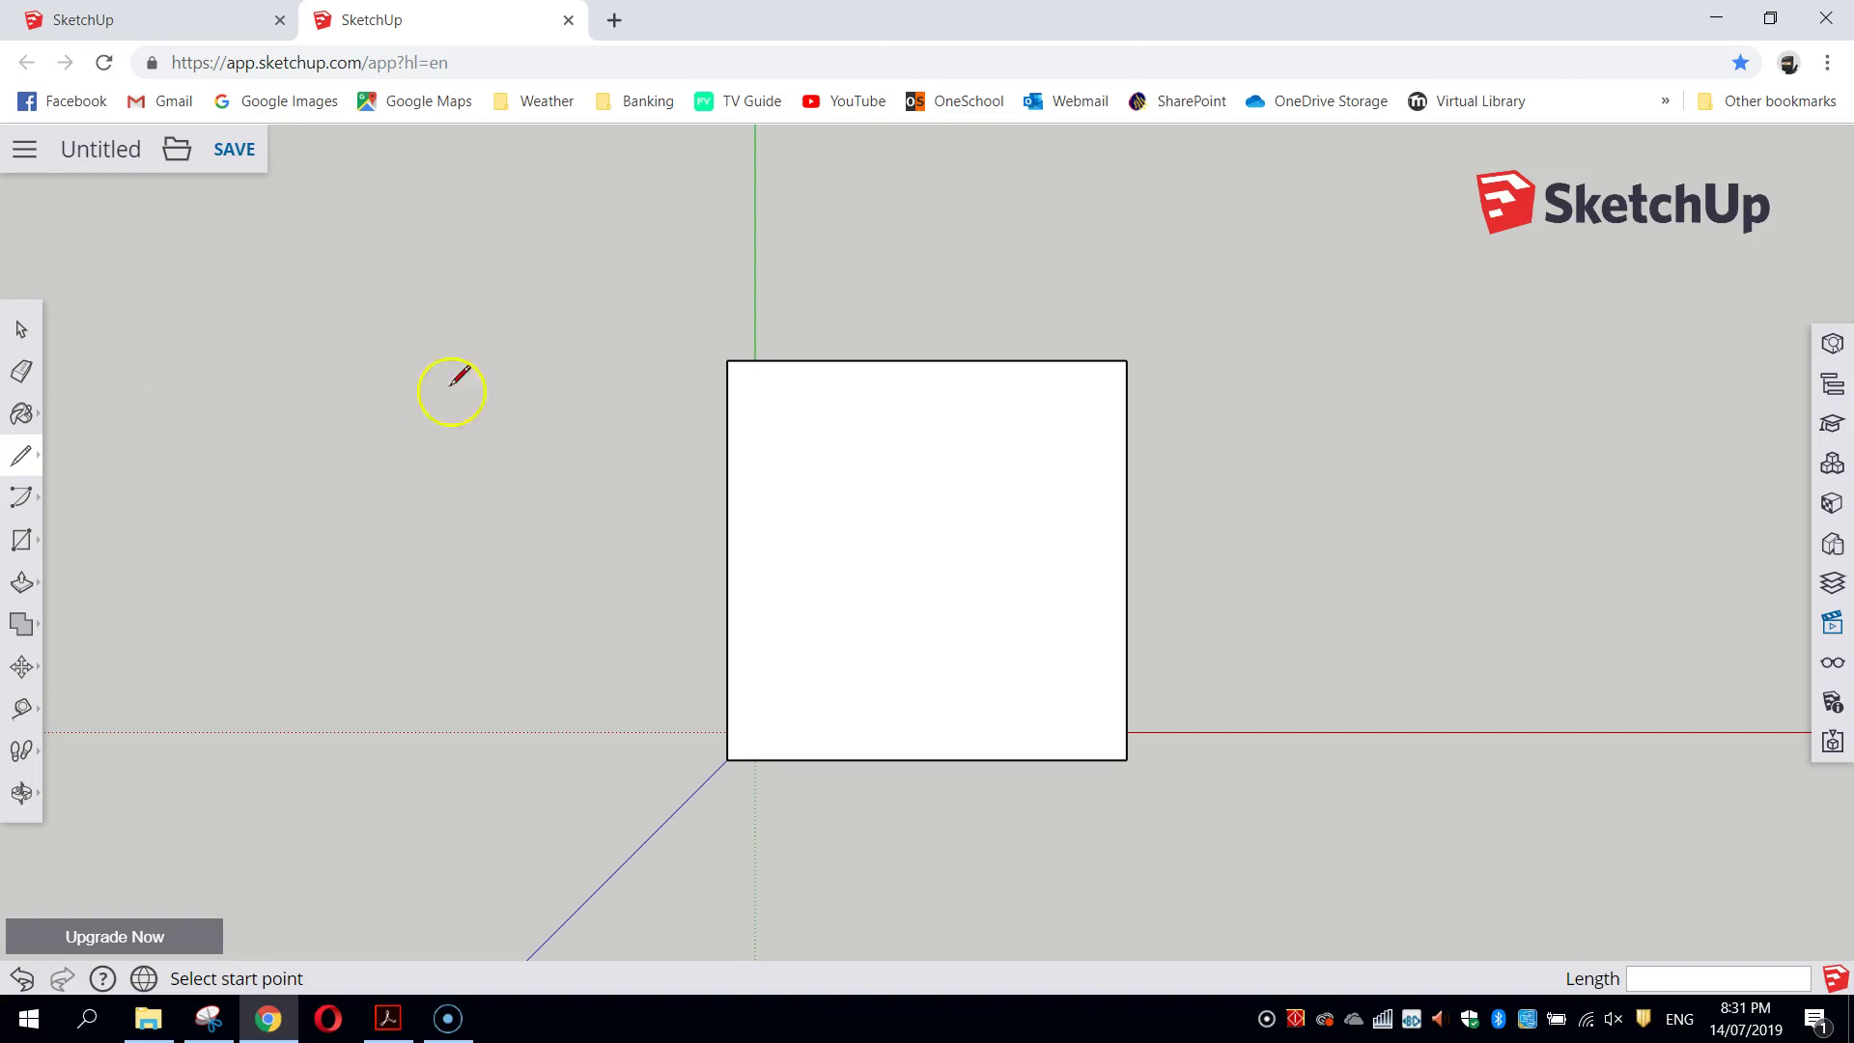
click(728, 359)
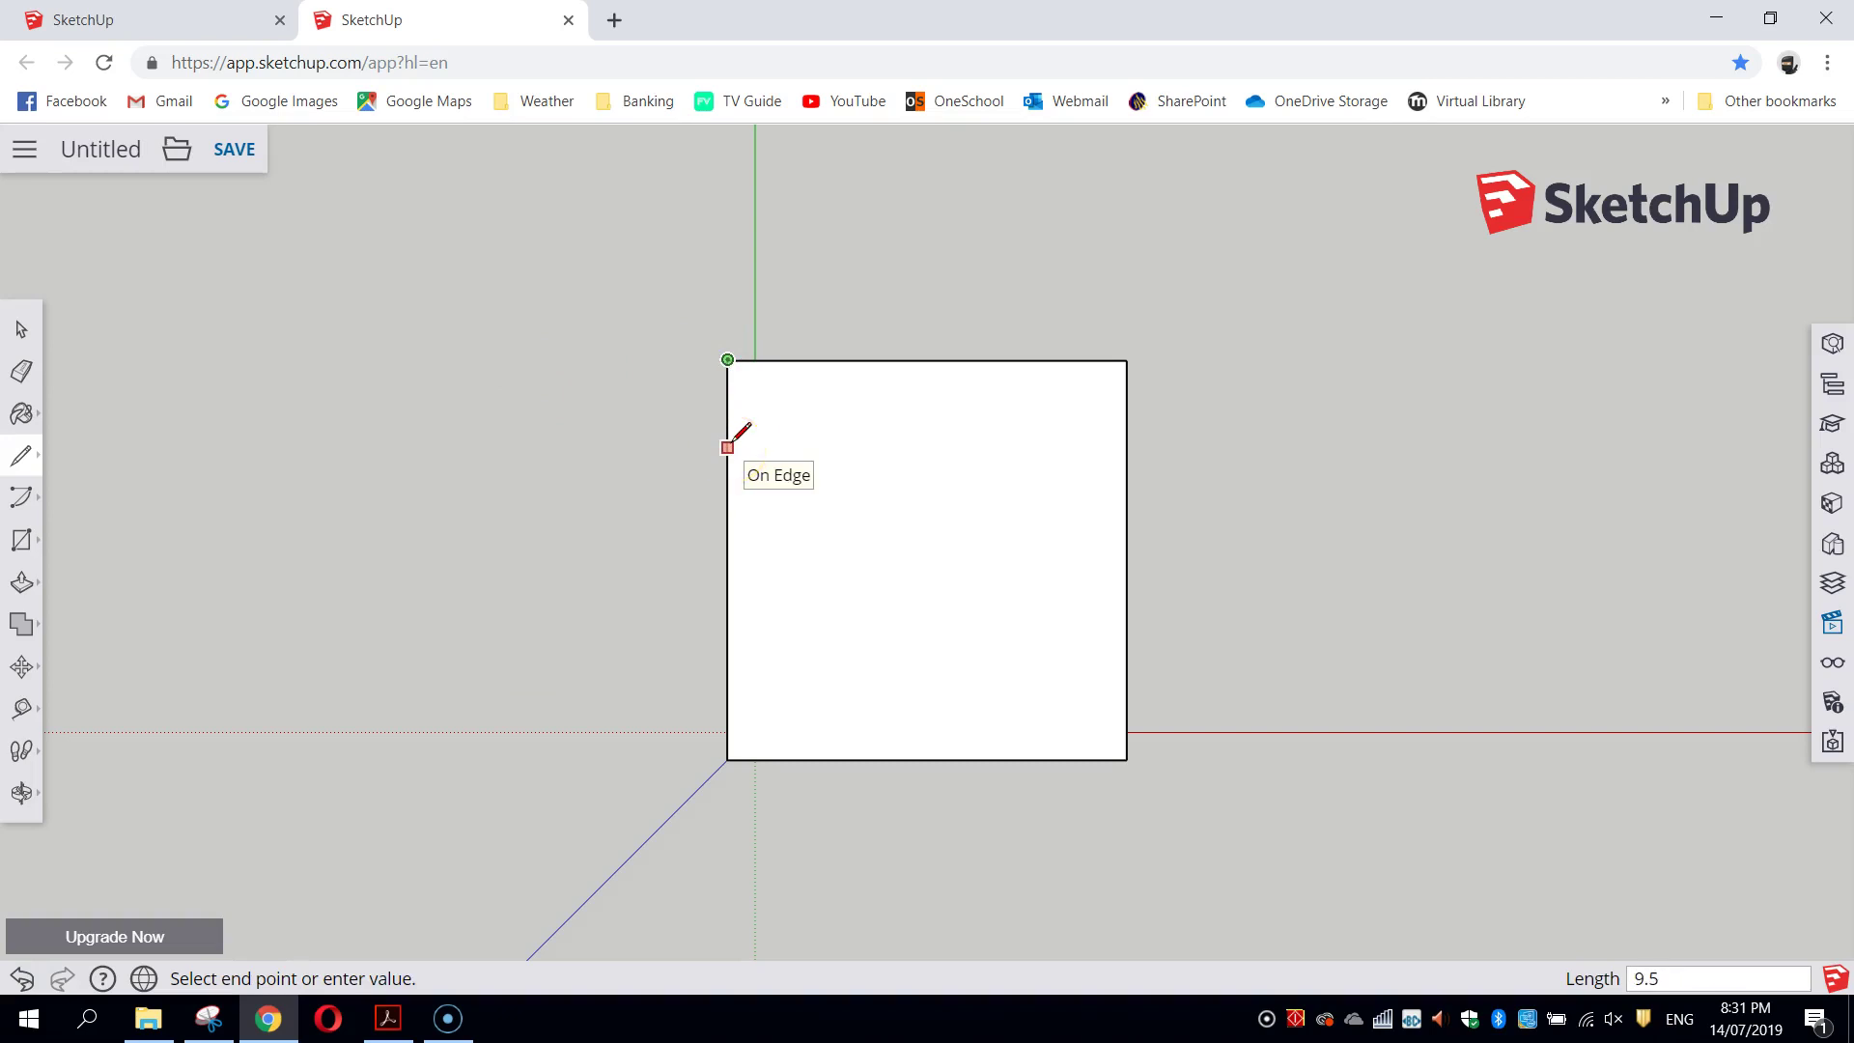
key(Return)
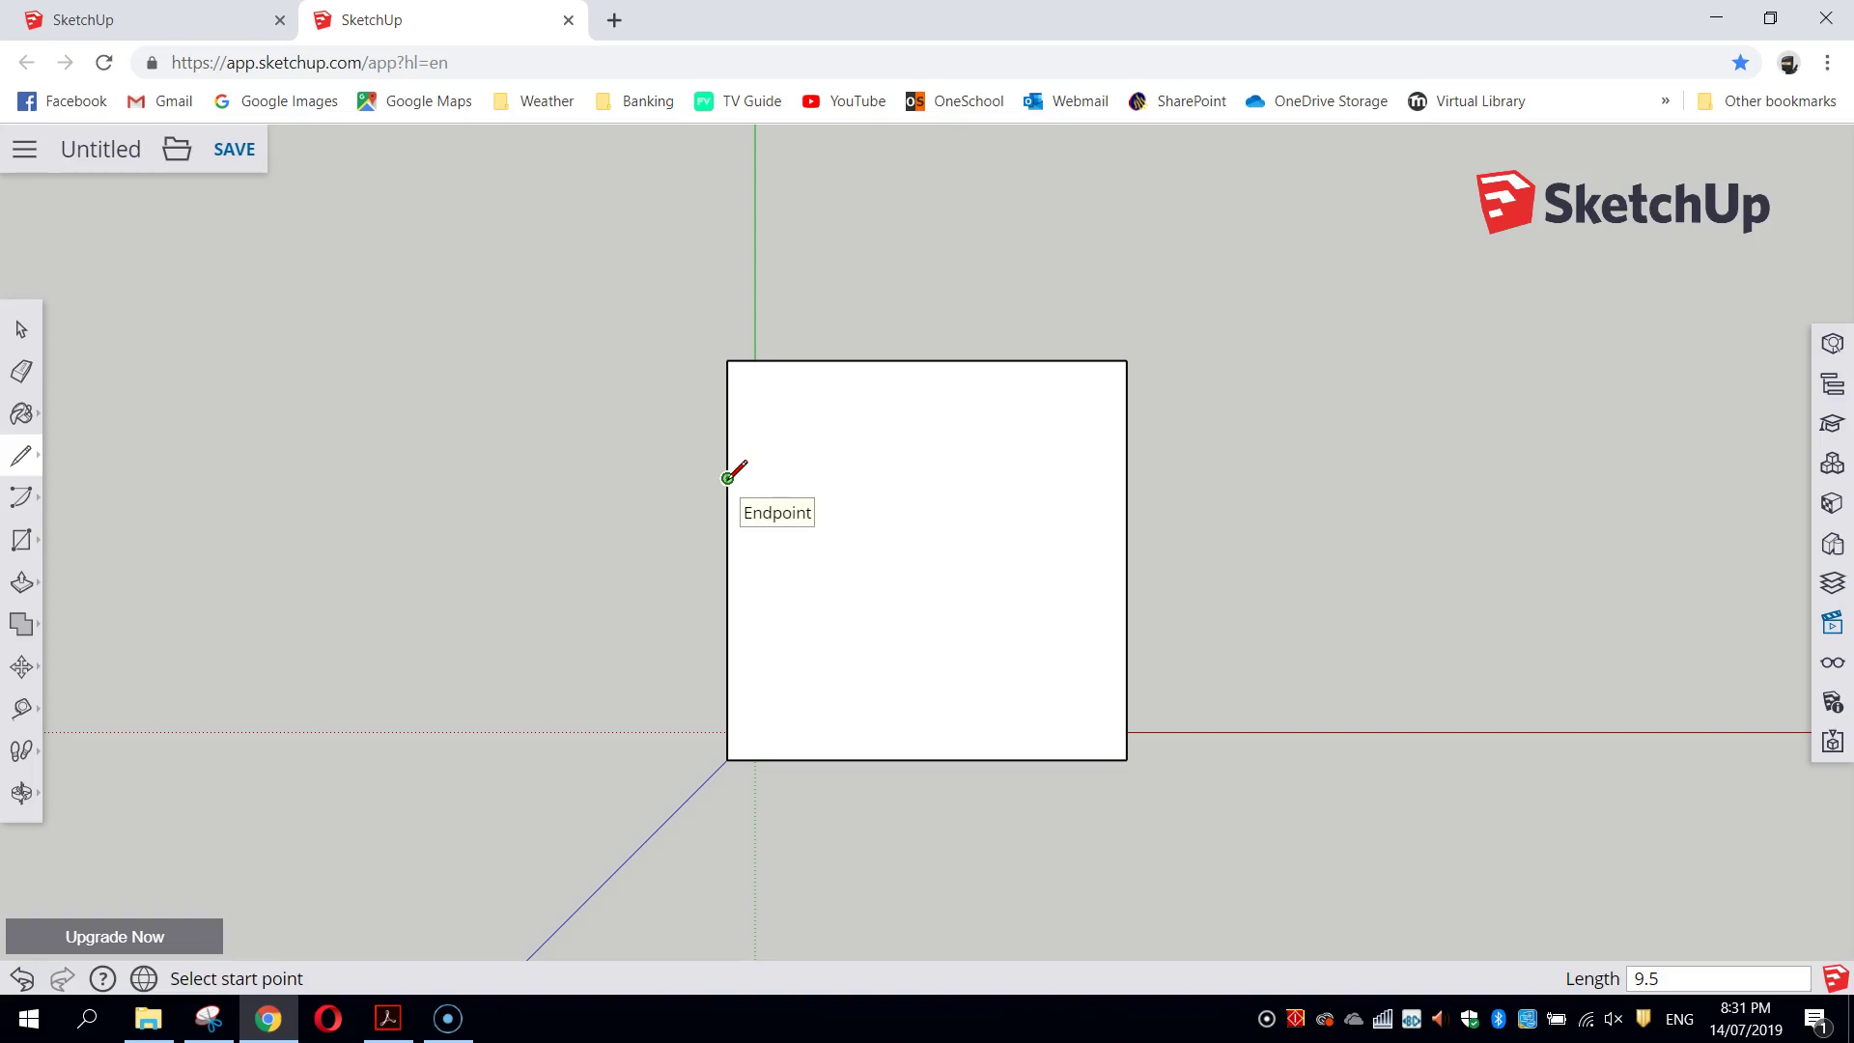
click(727, 477)
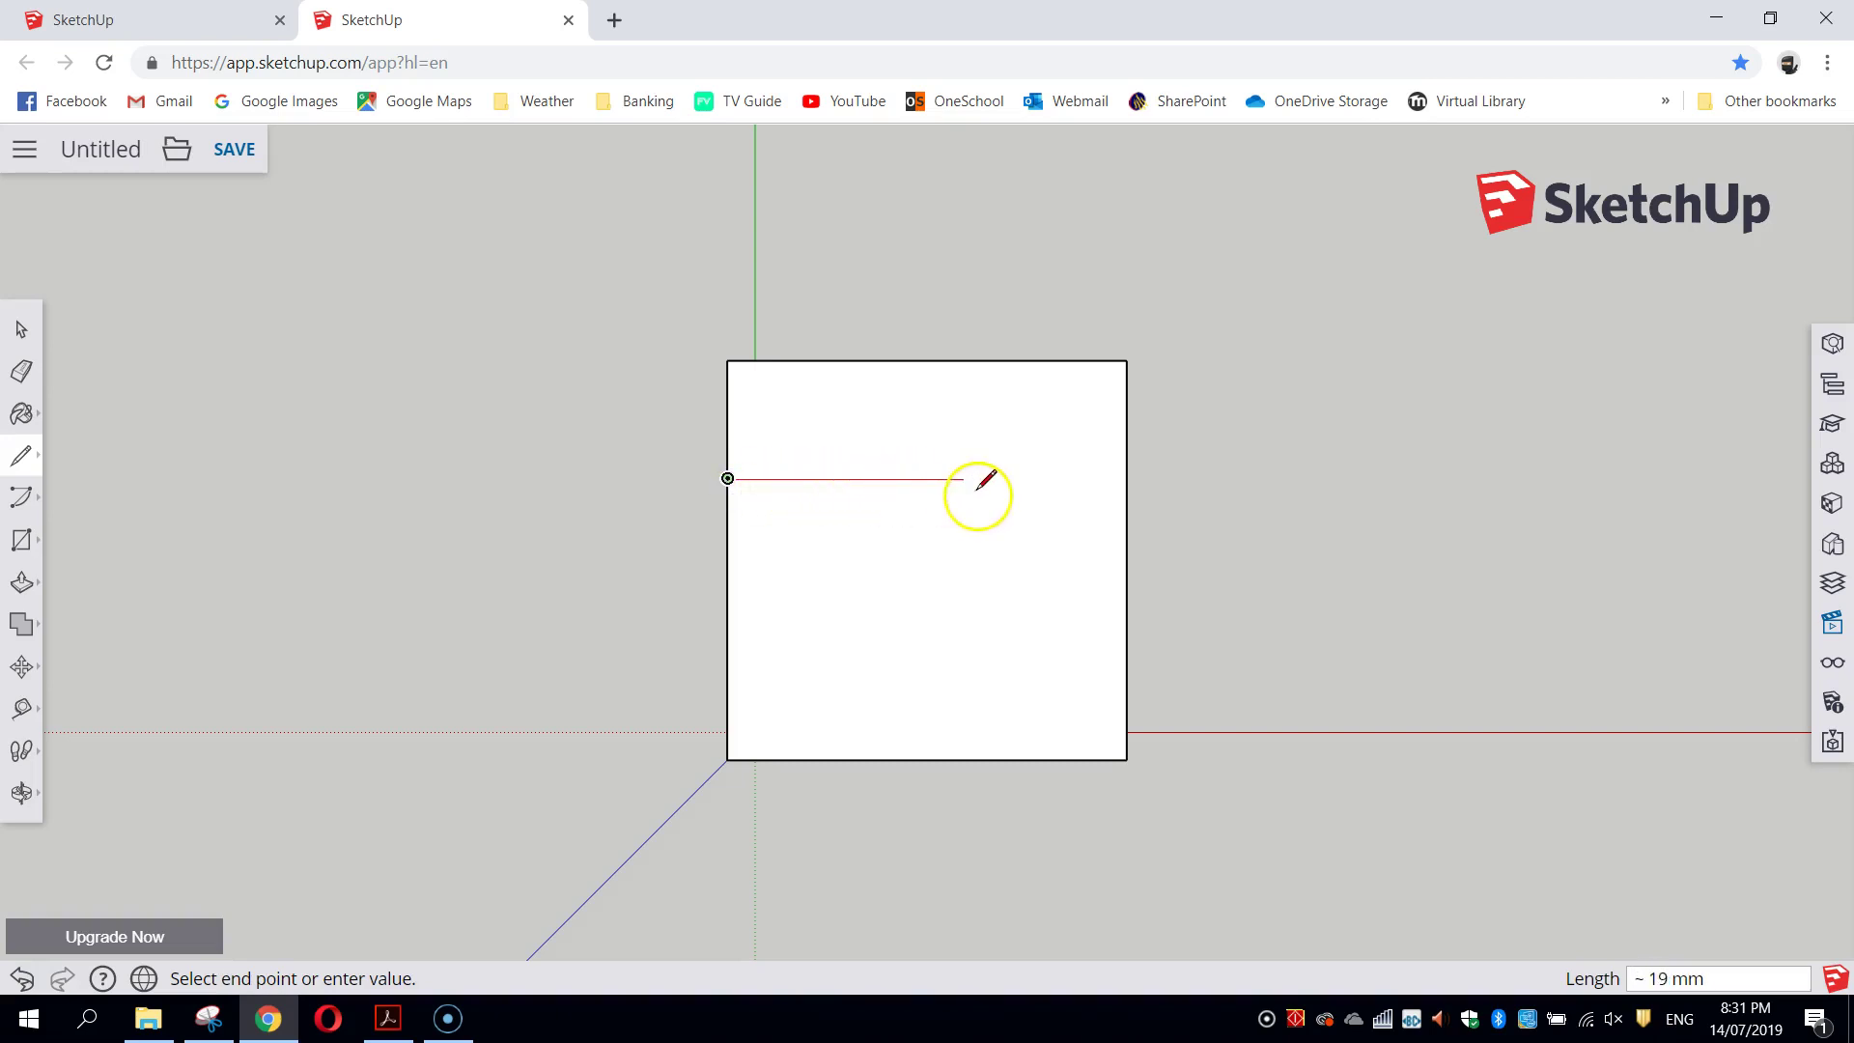
click(1127, 477)
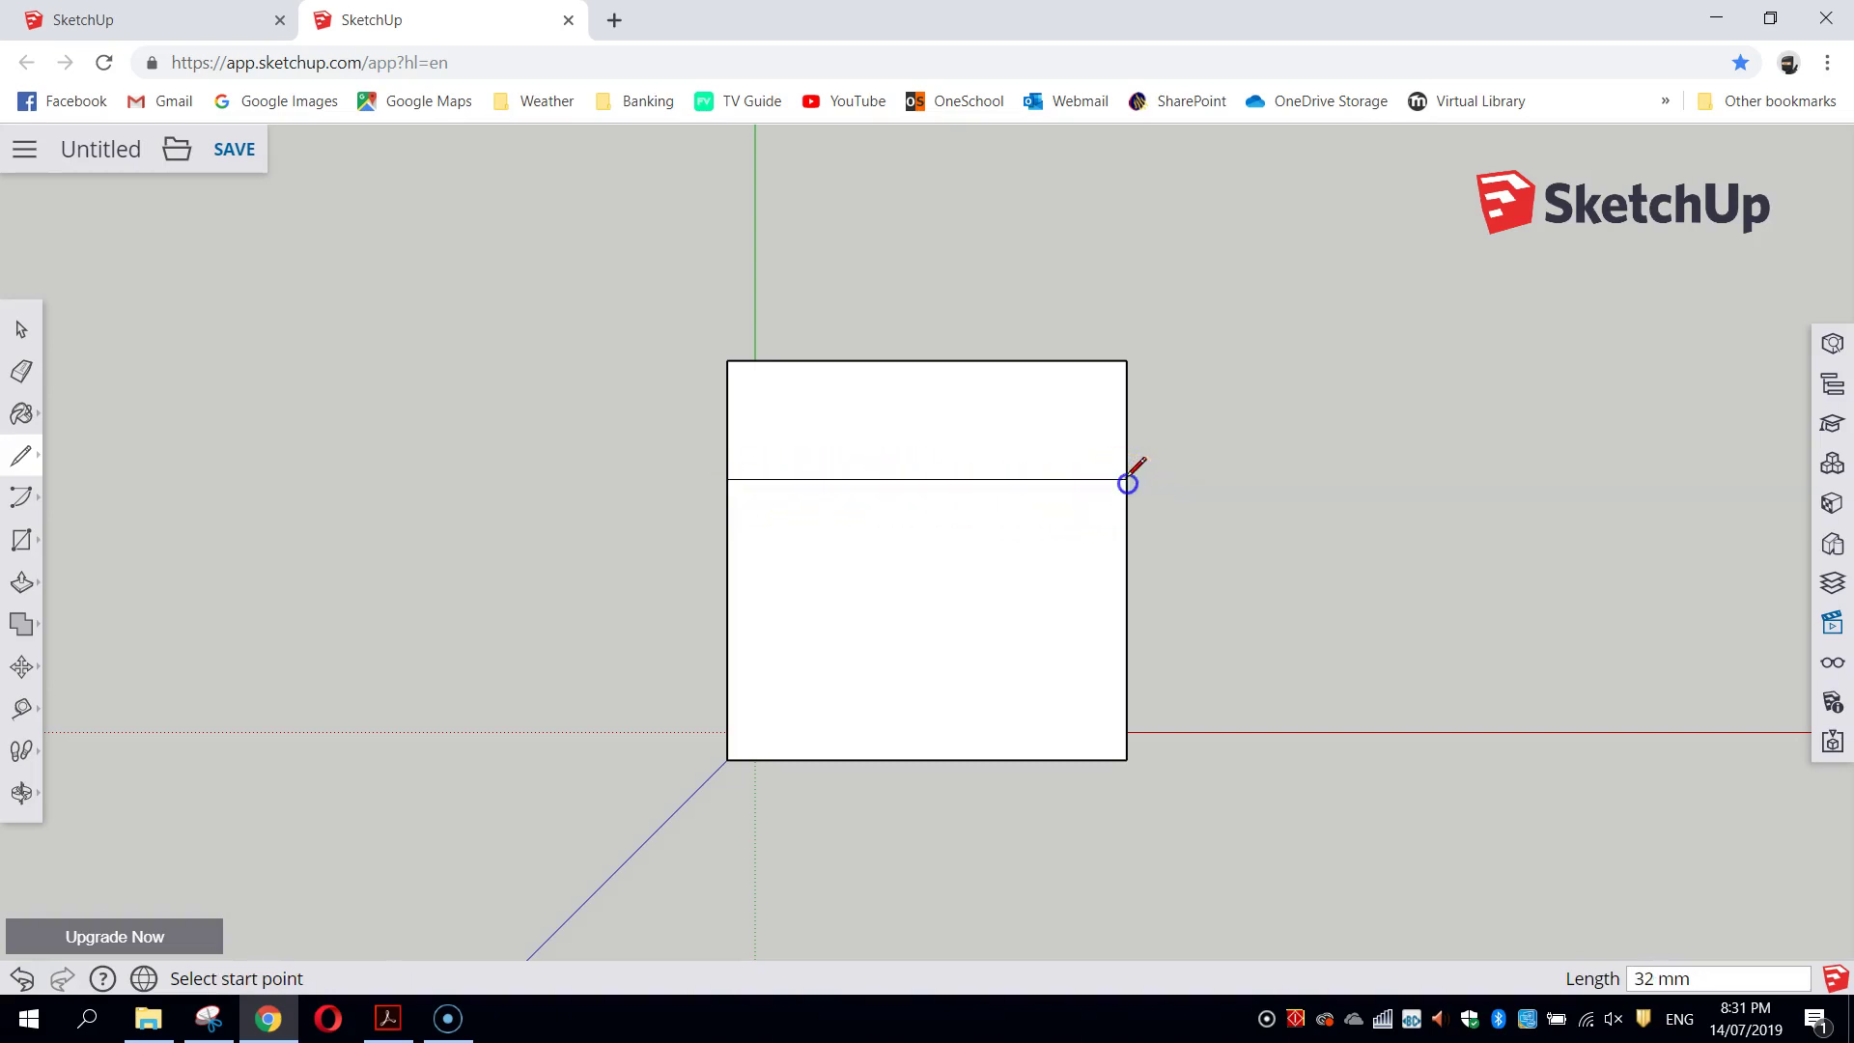
Step: Draw a second 32 mm horizontal line lower on the face, creating three bands
click(728, 759)
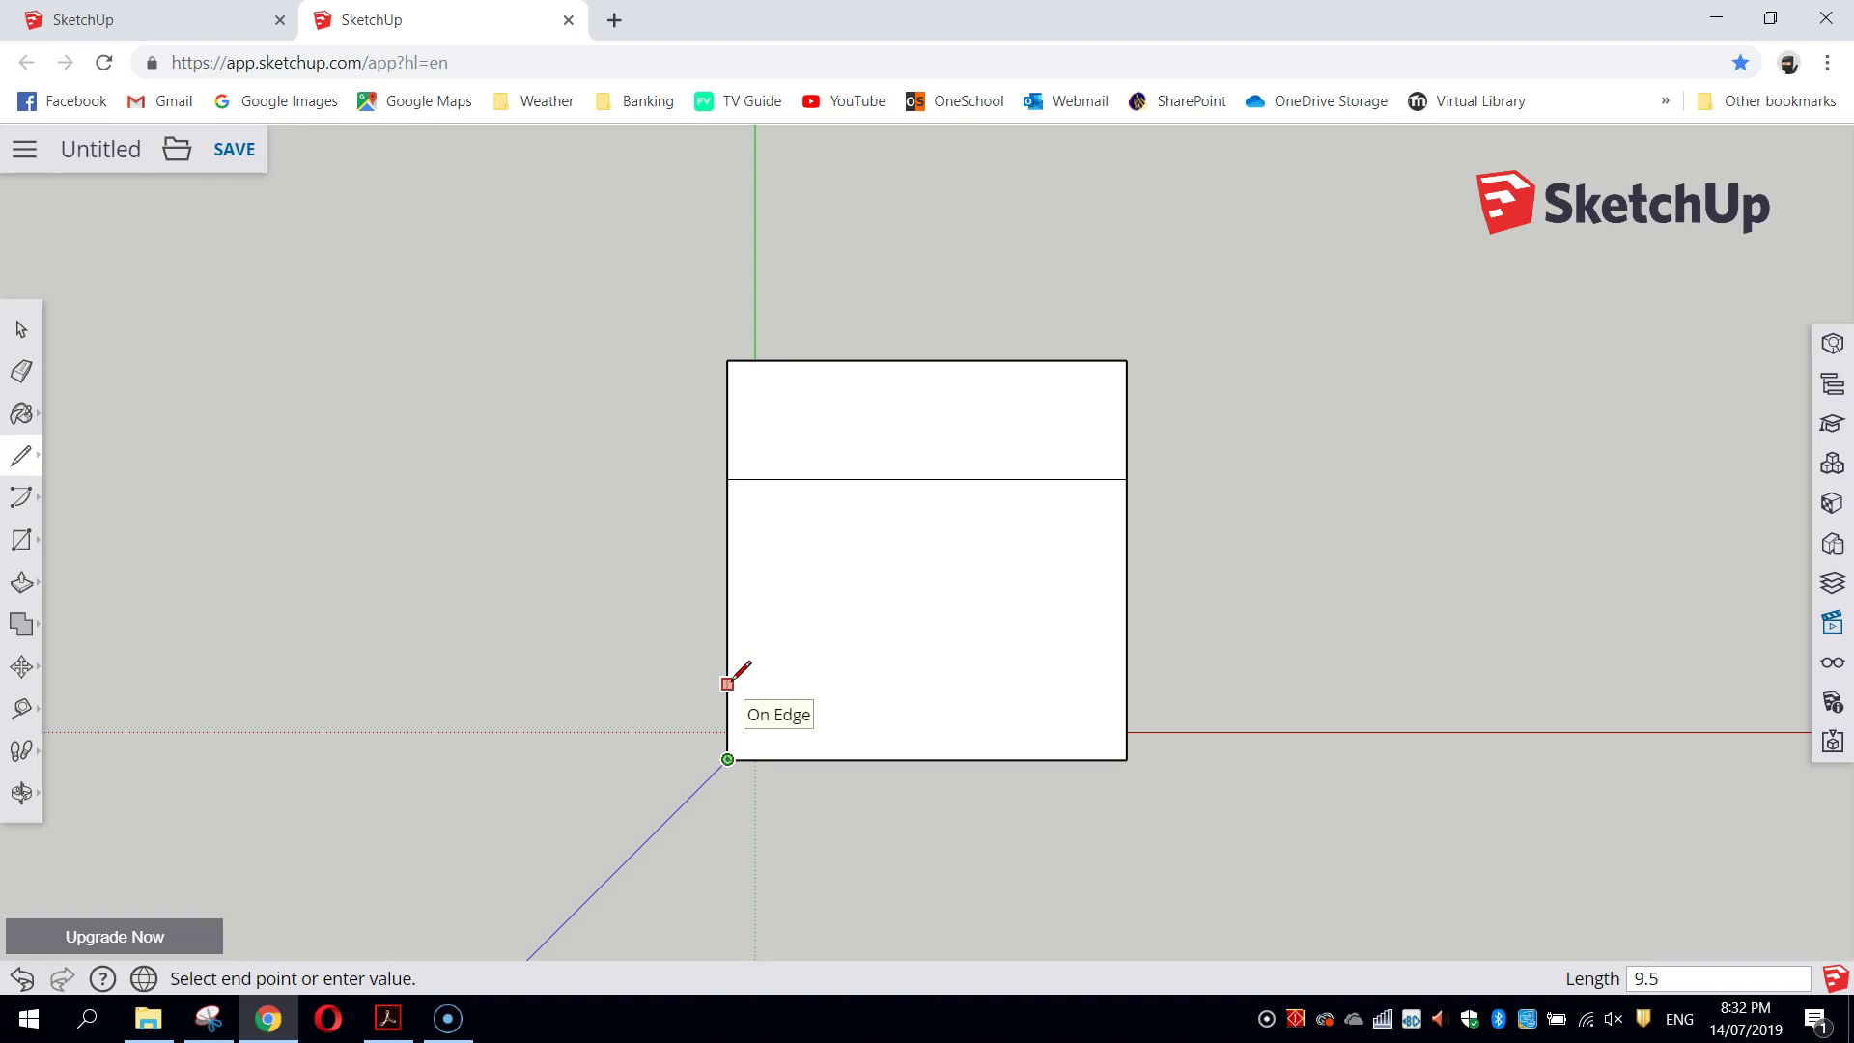
key(Escape)
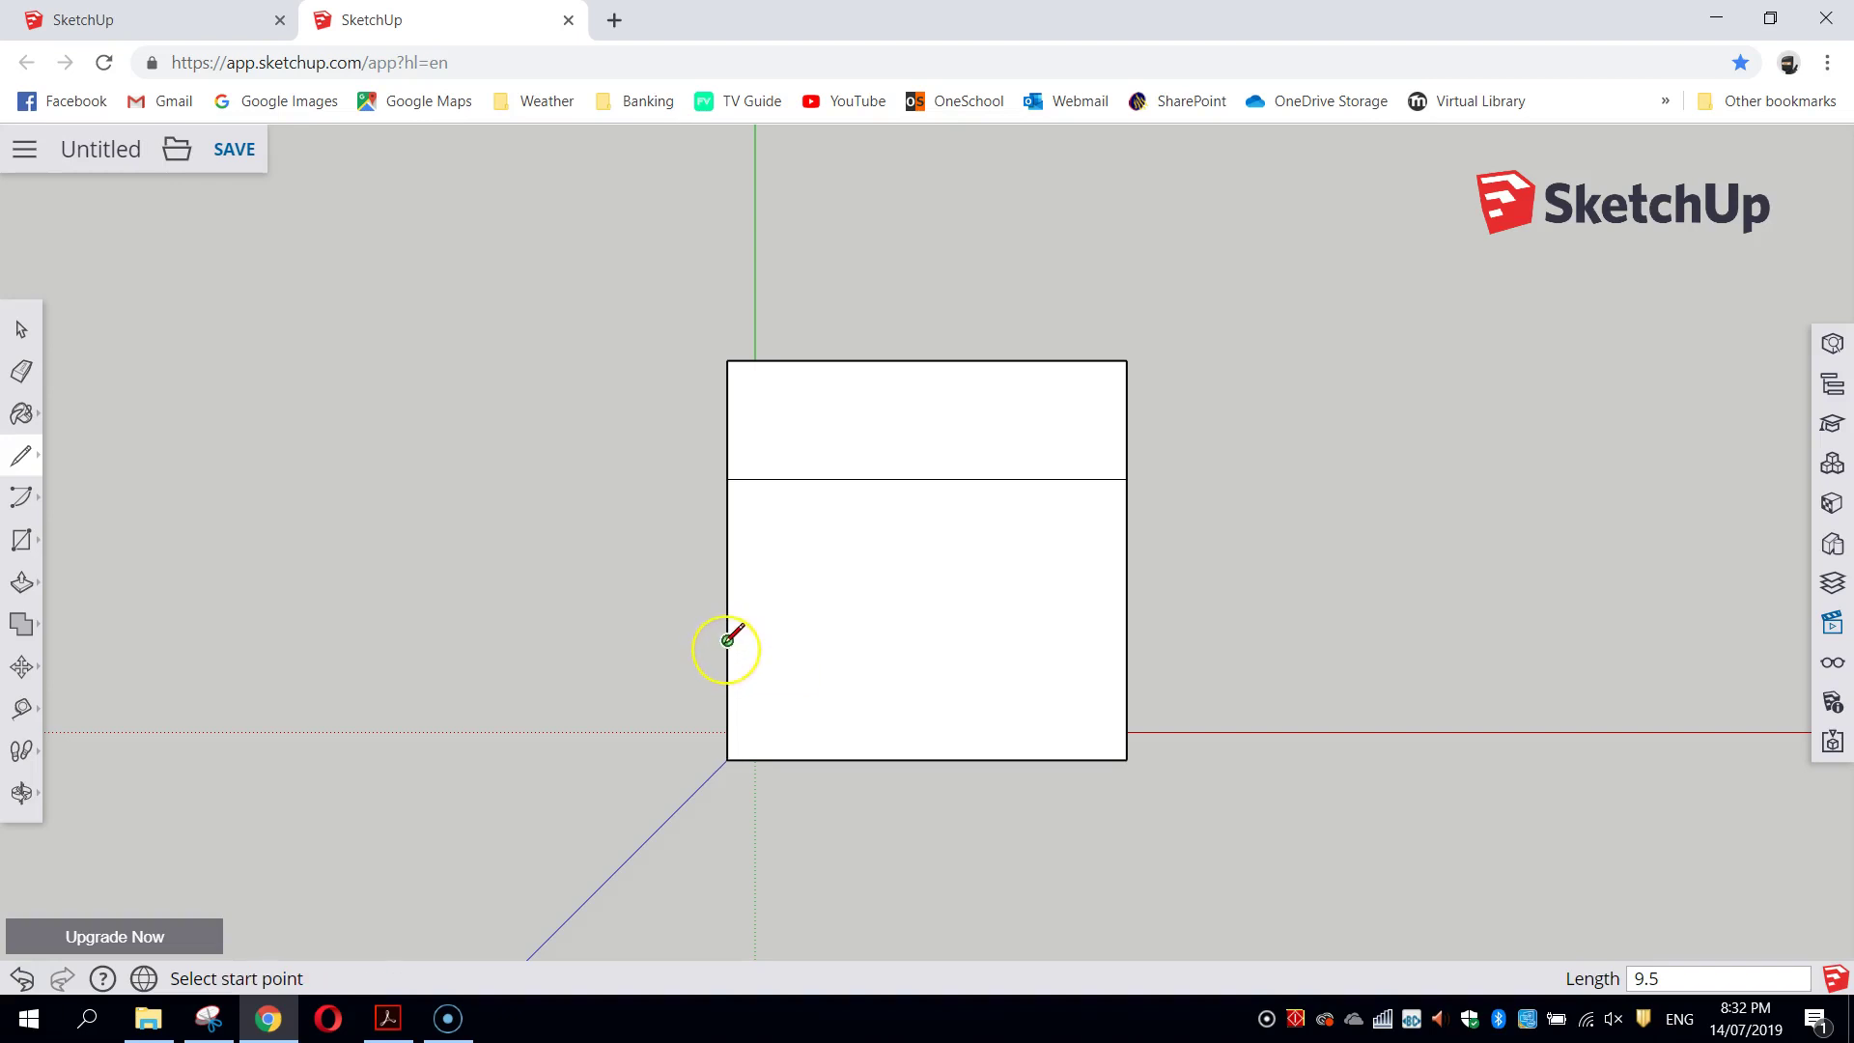
click(728, 639)
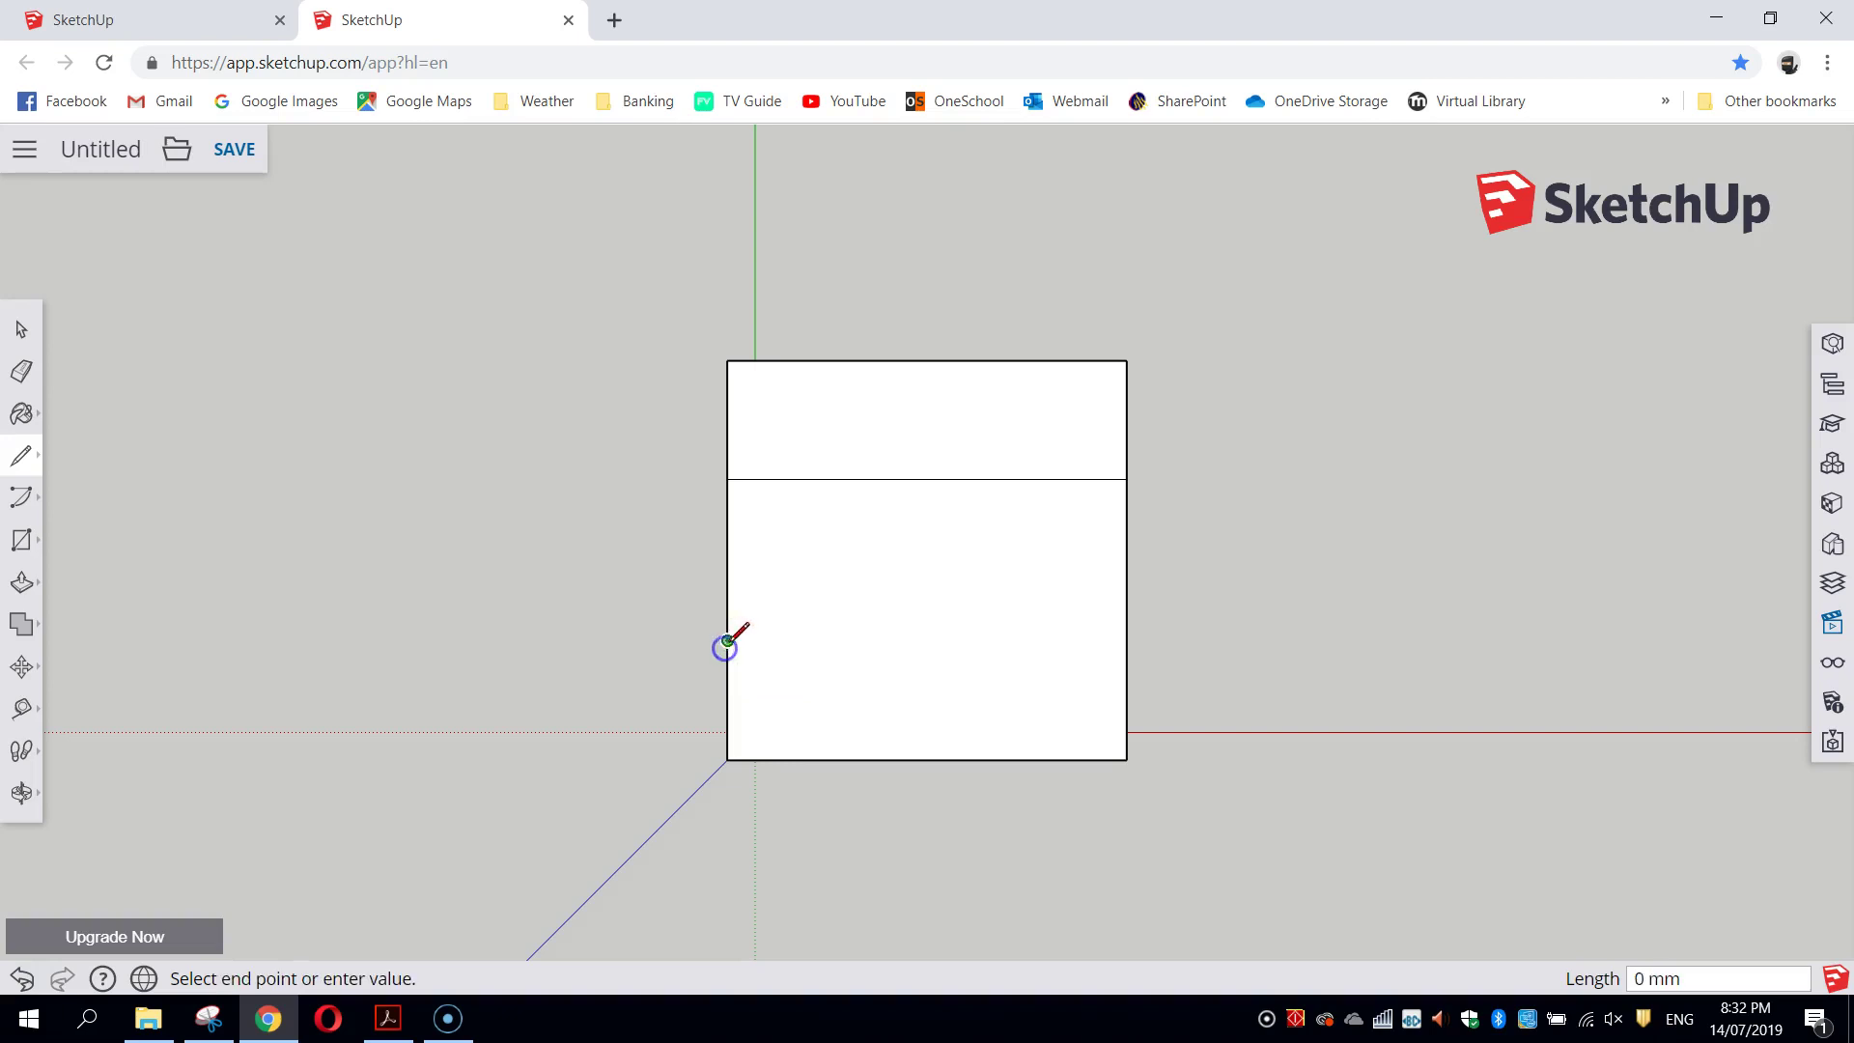
click(1126, 640)
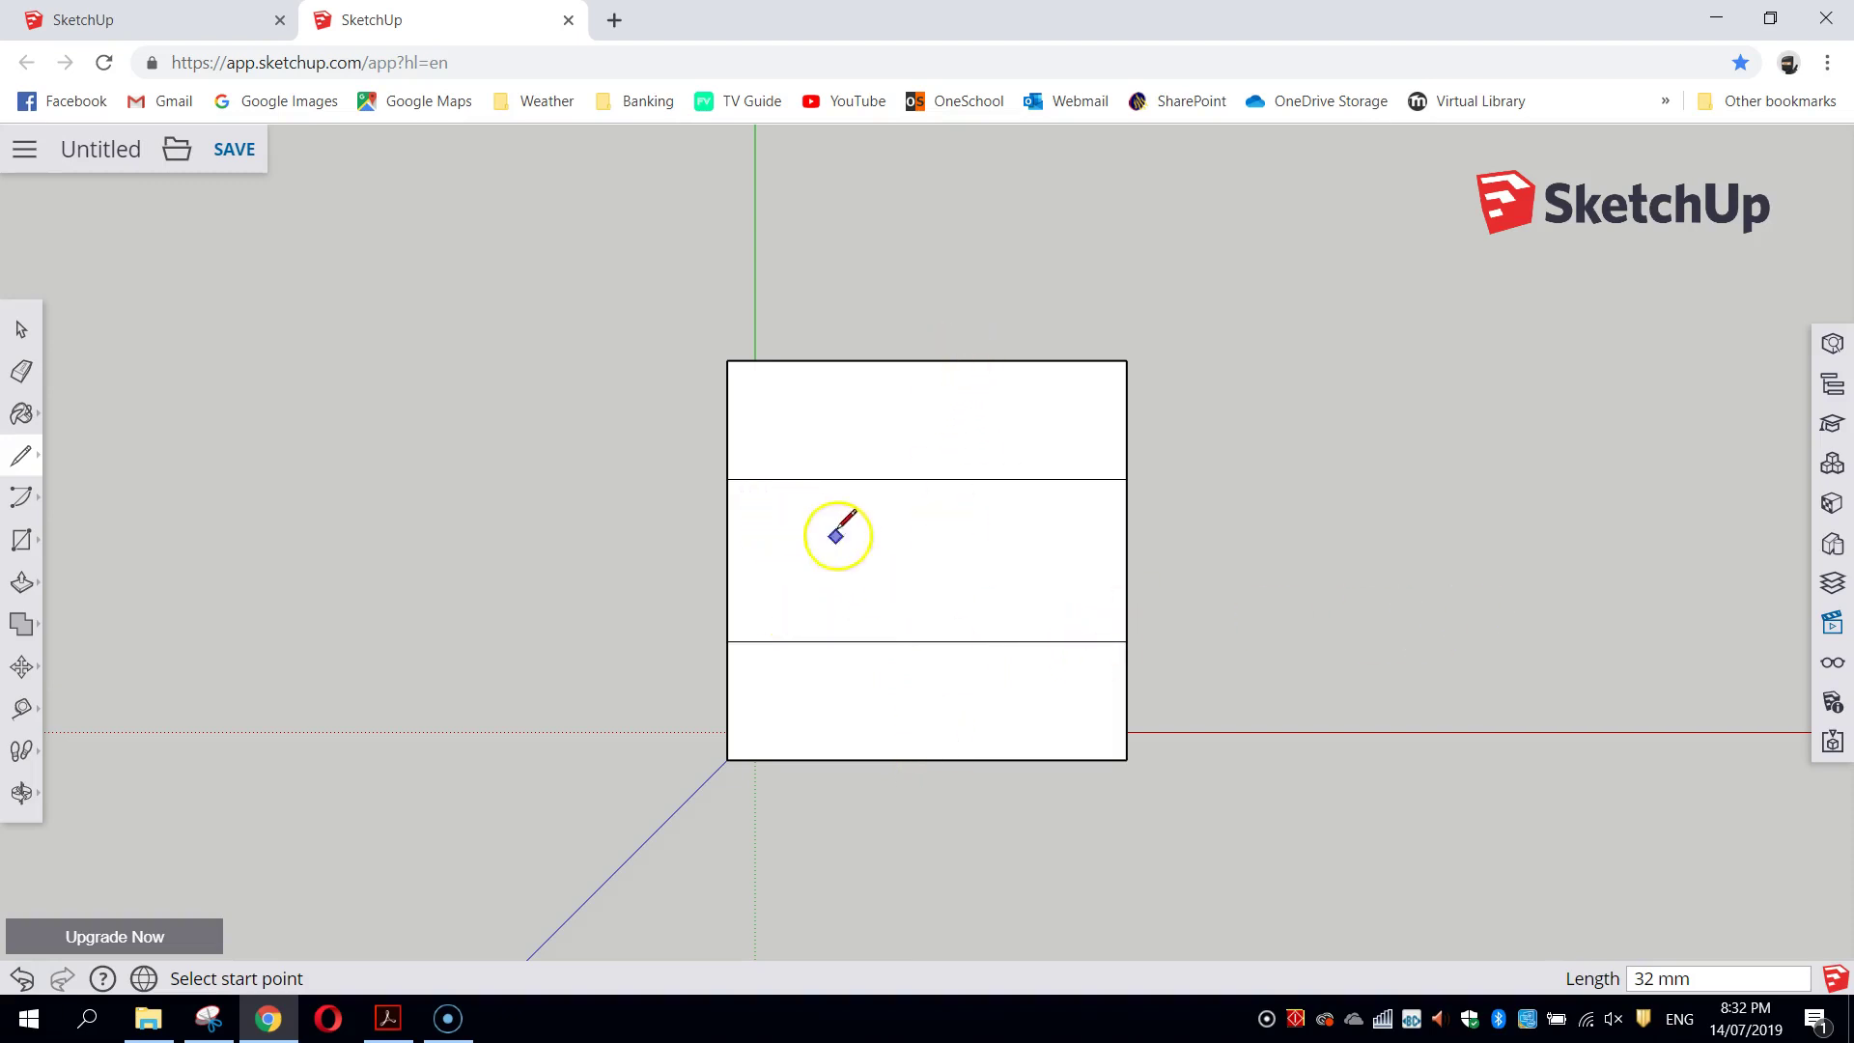
Step: Draw a vertical divider 3 mm in from the middle band's left end
scroll(971, 543, up, 3)
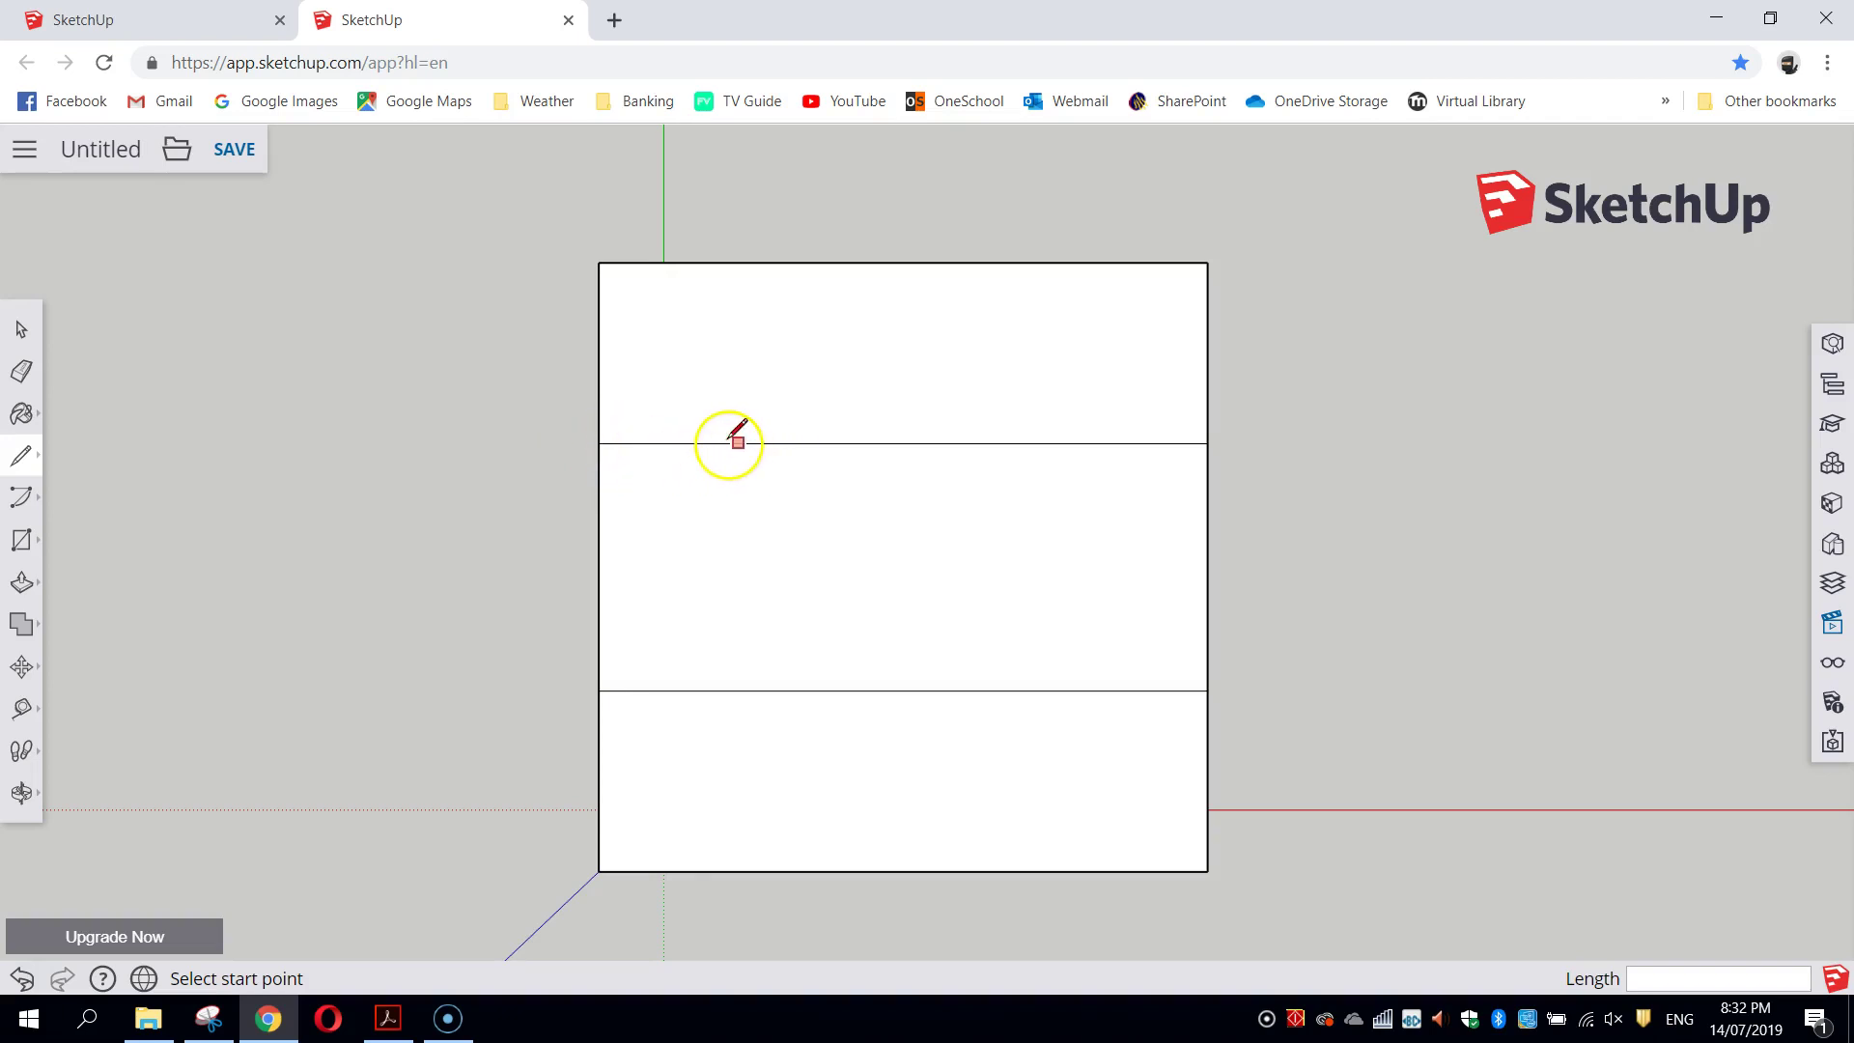
click(599, 443)
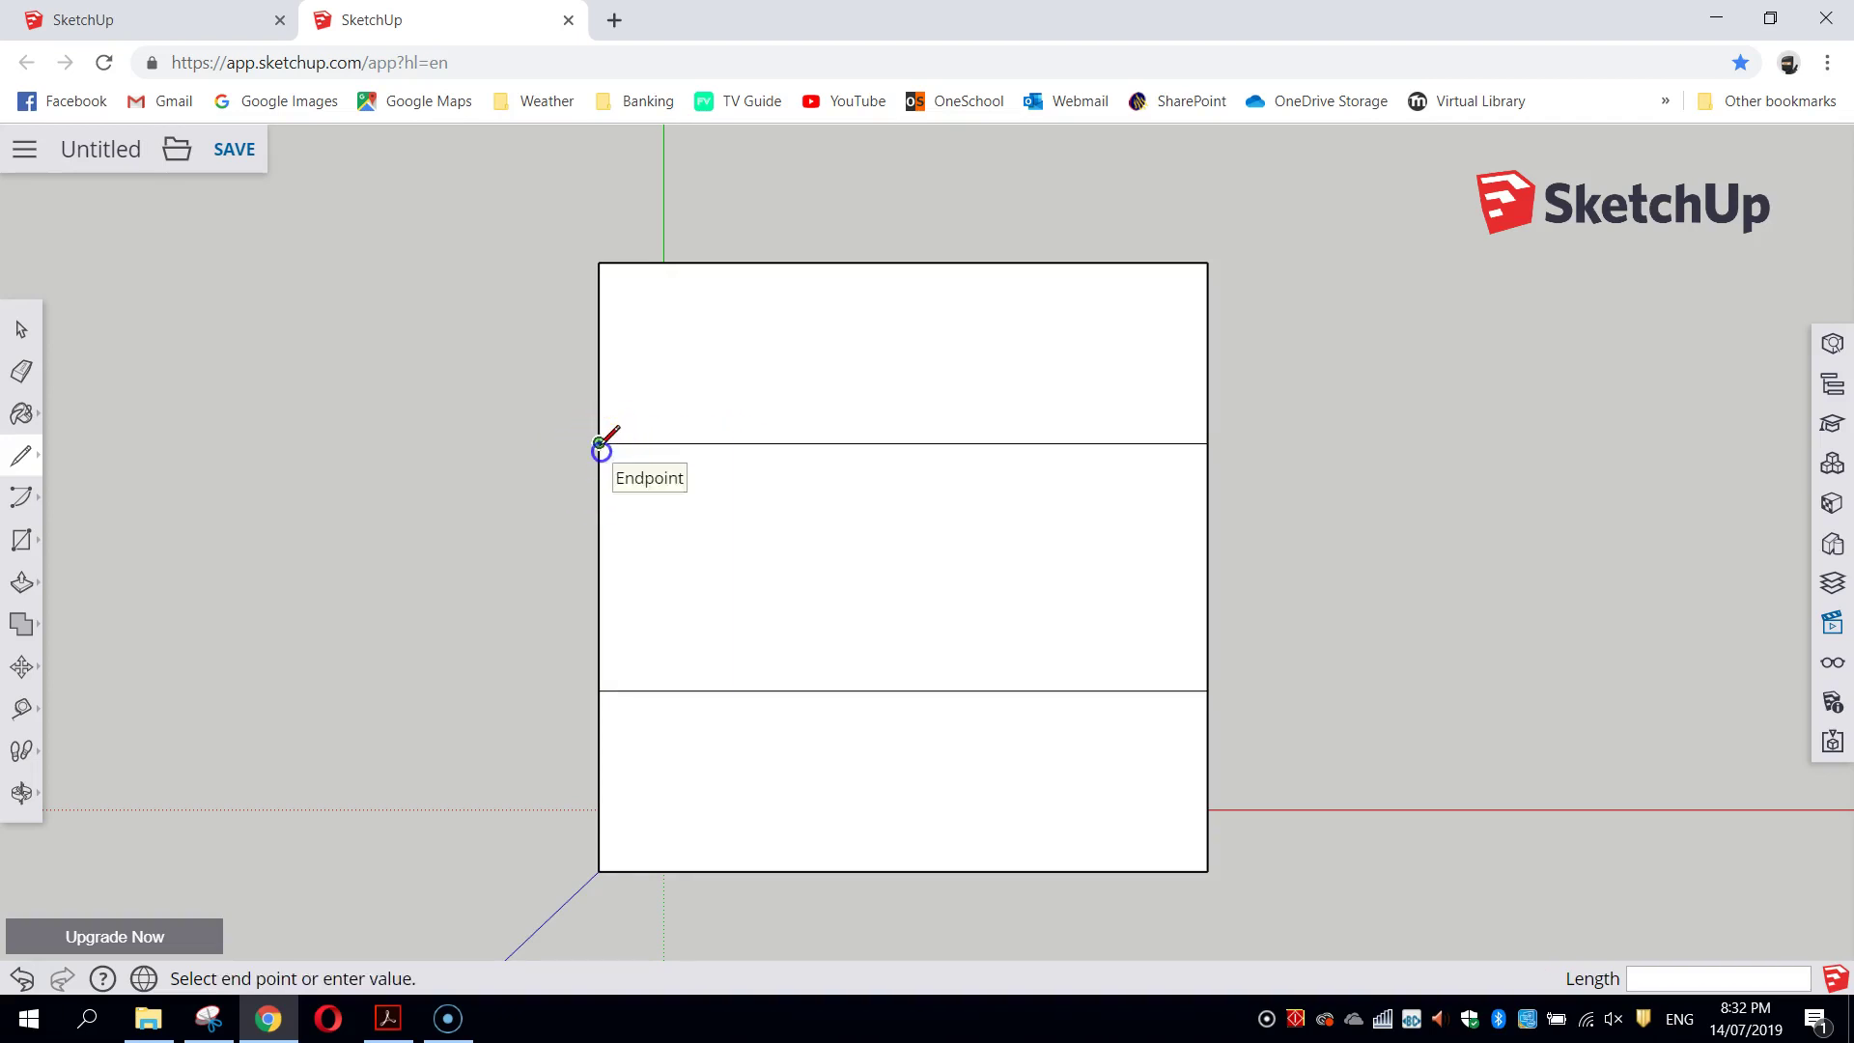
click(656, 442)
key(Escape)
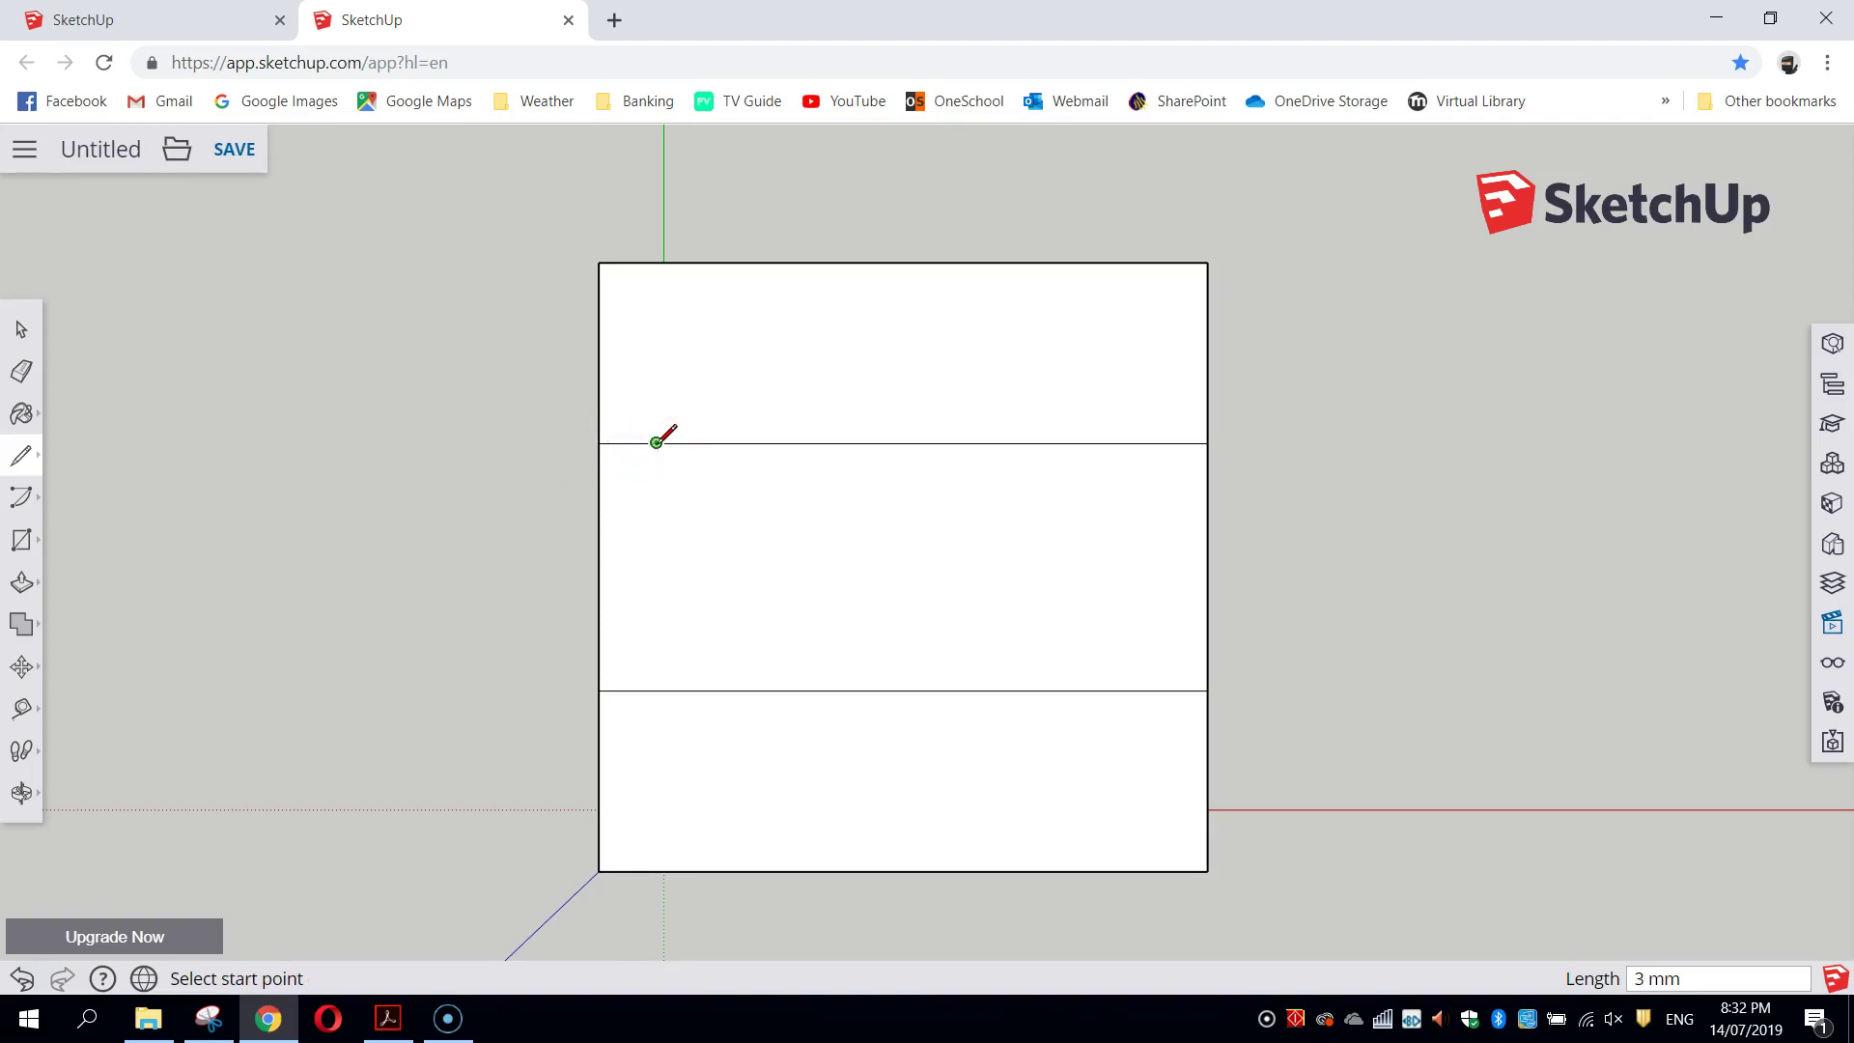
click(656, 442)
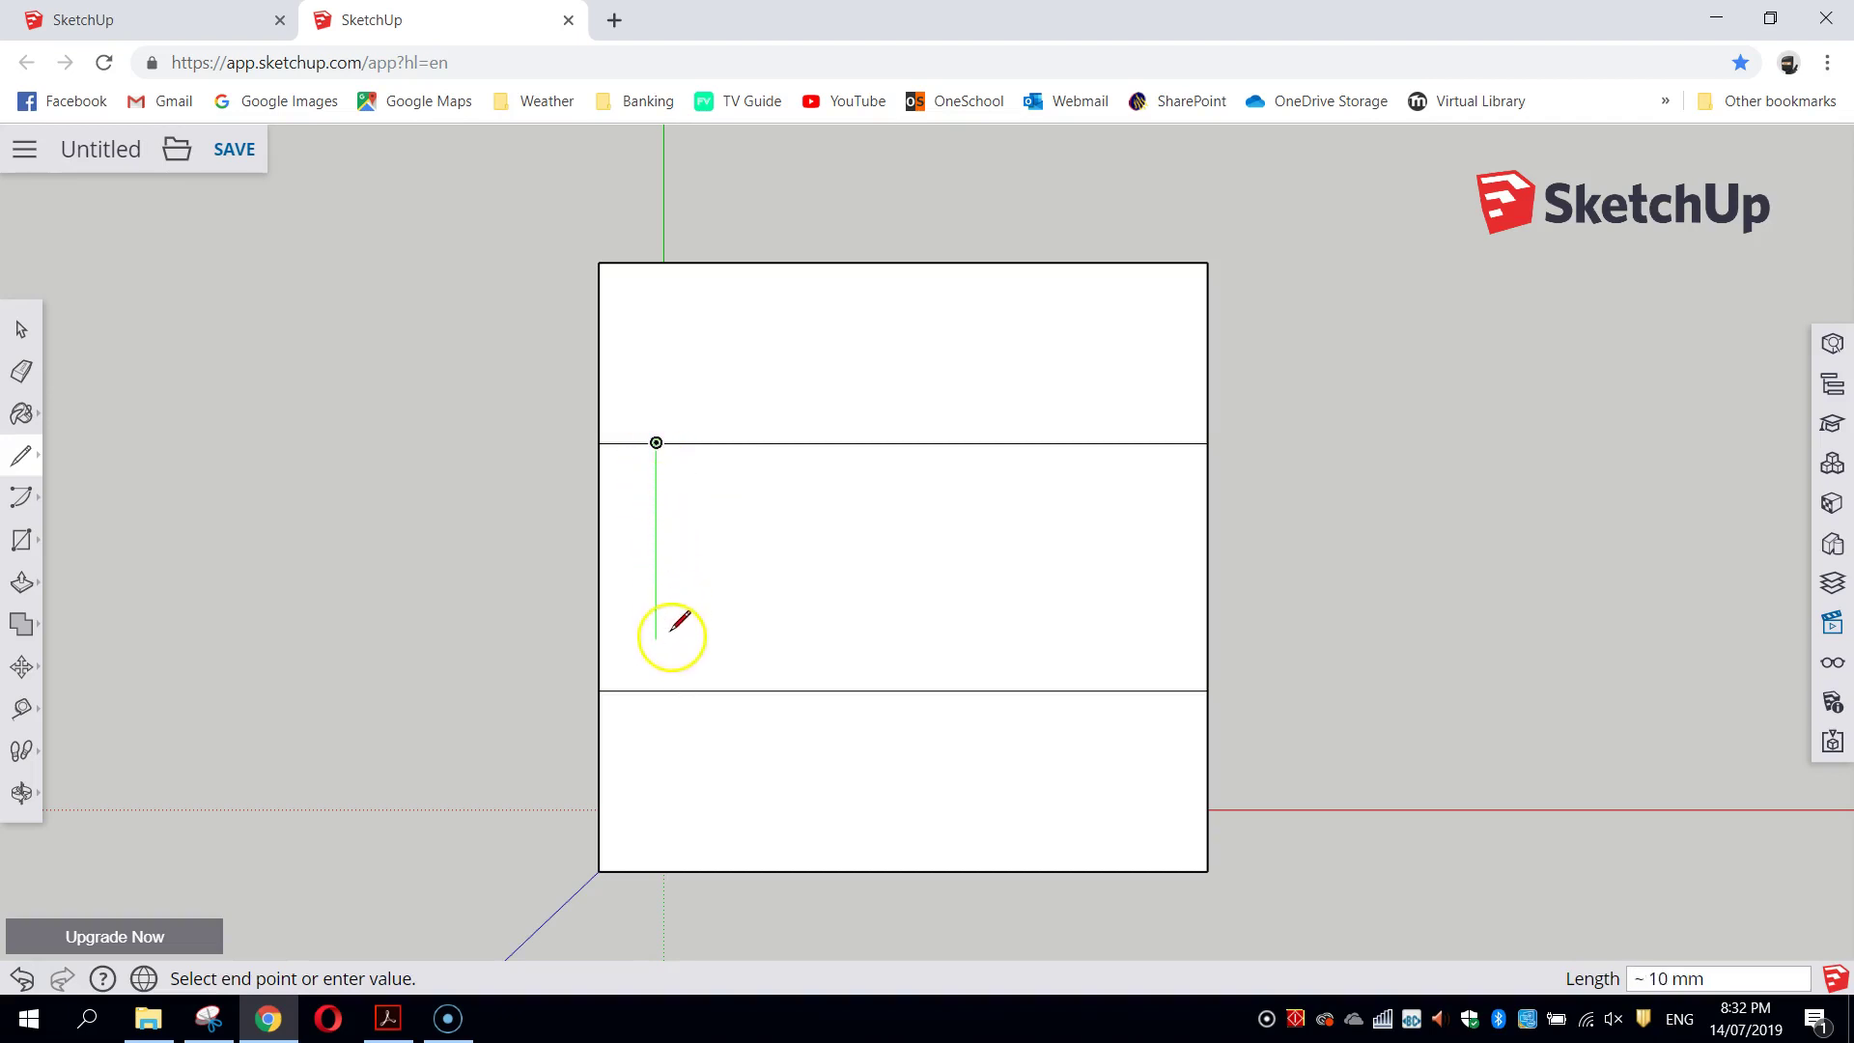
click(664, 689)
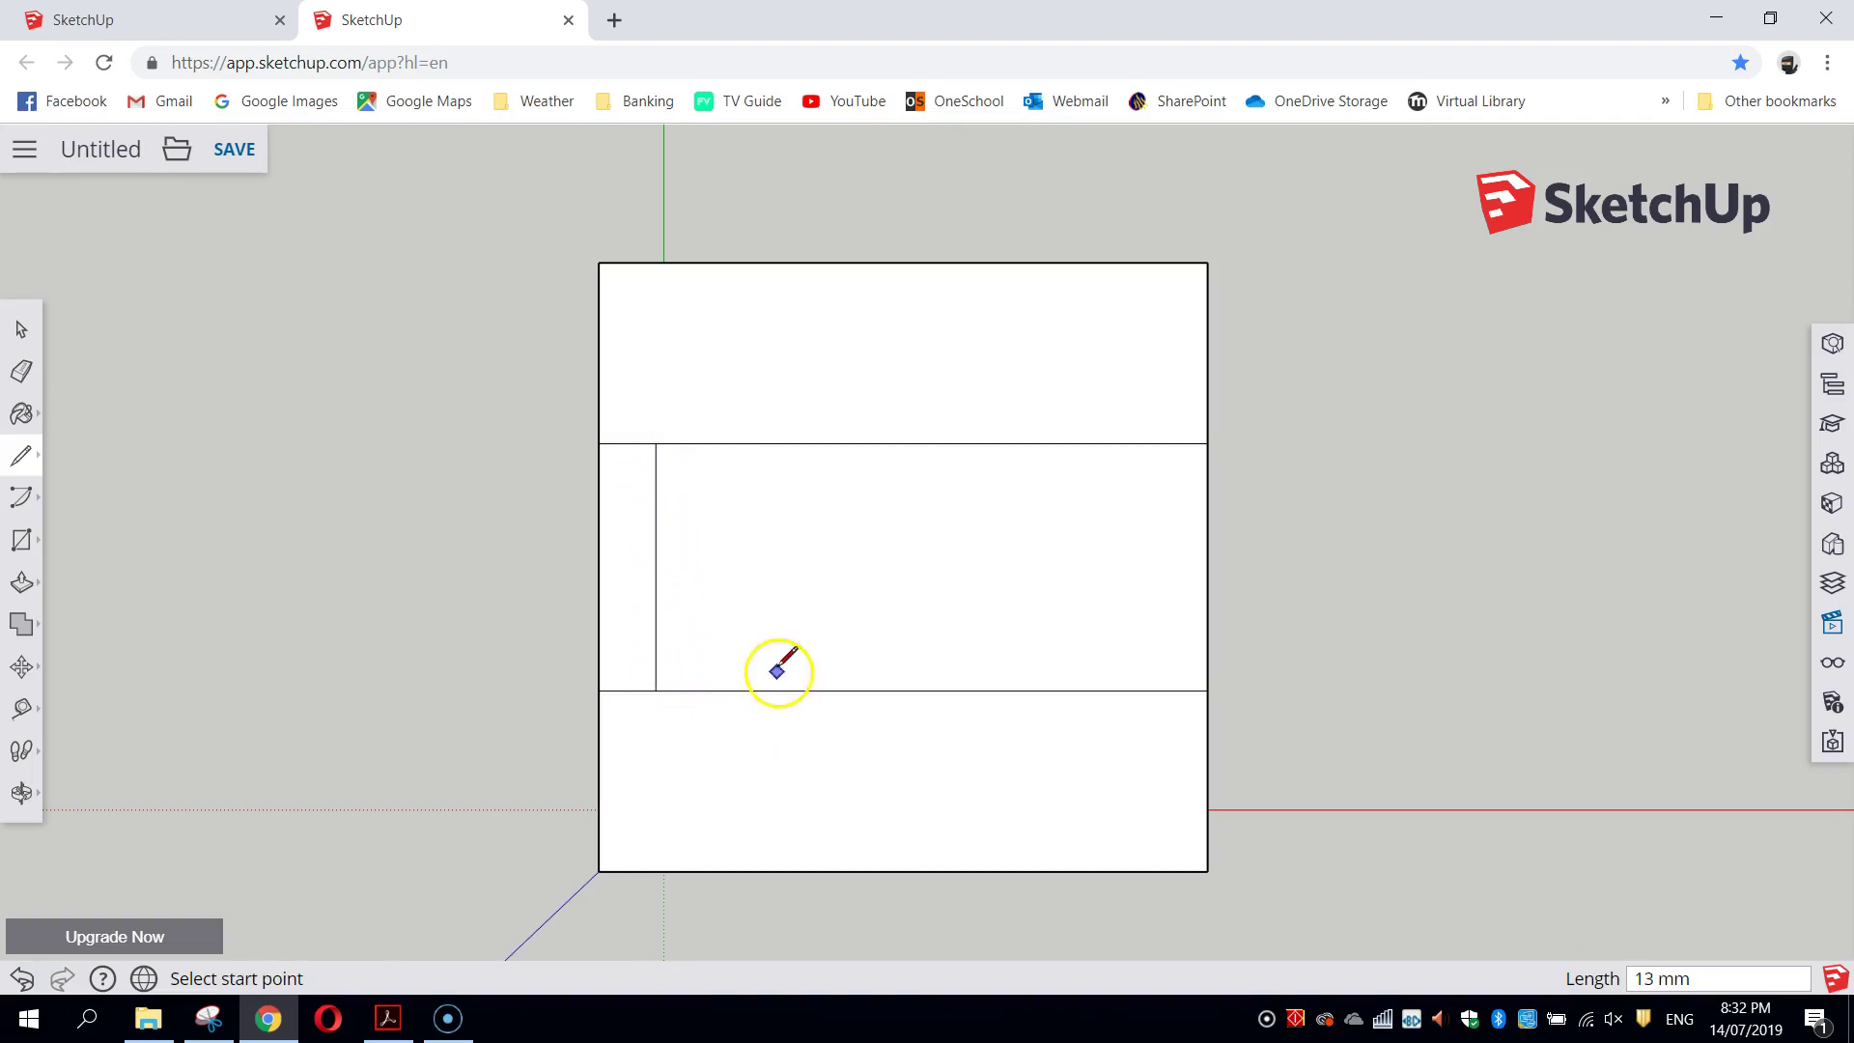
Step: Mark a second point along the upper line and erase the edges left of the inset divider
click(656, 442)
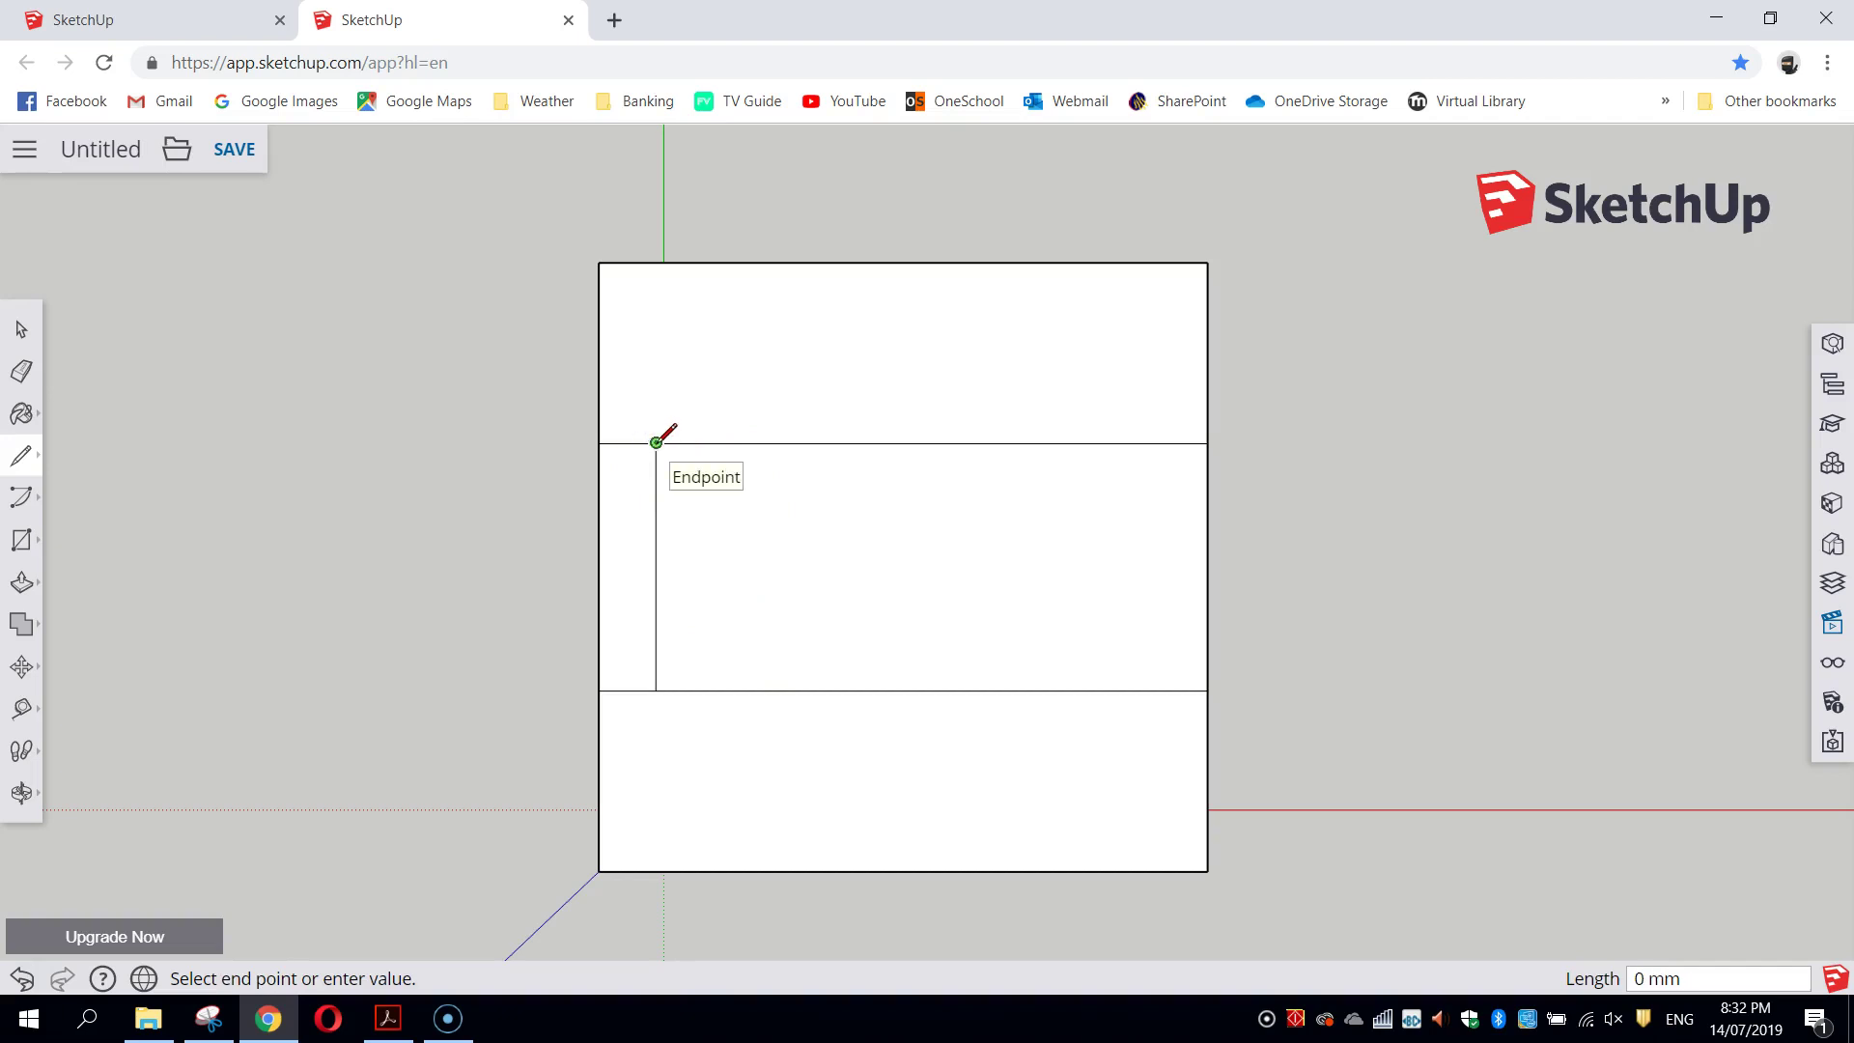
mouse_move(667, 442)
mouse_down()
mouse_move(750, 443)
mouse_move(763, 685)
mouse_up()
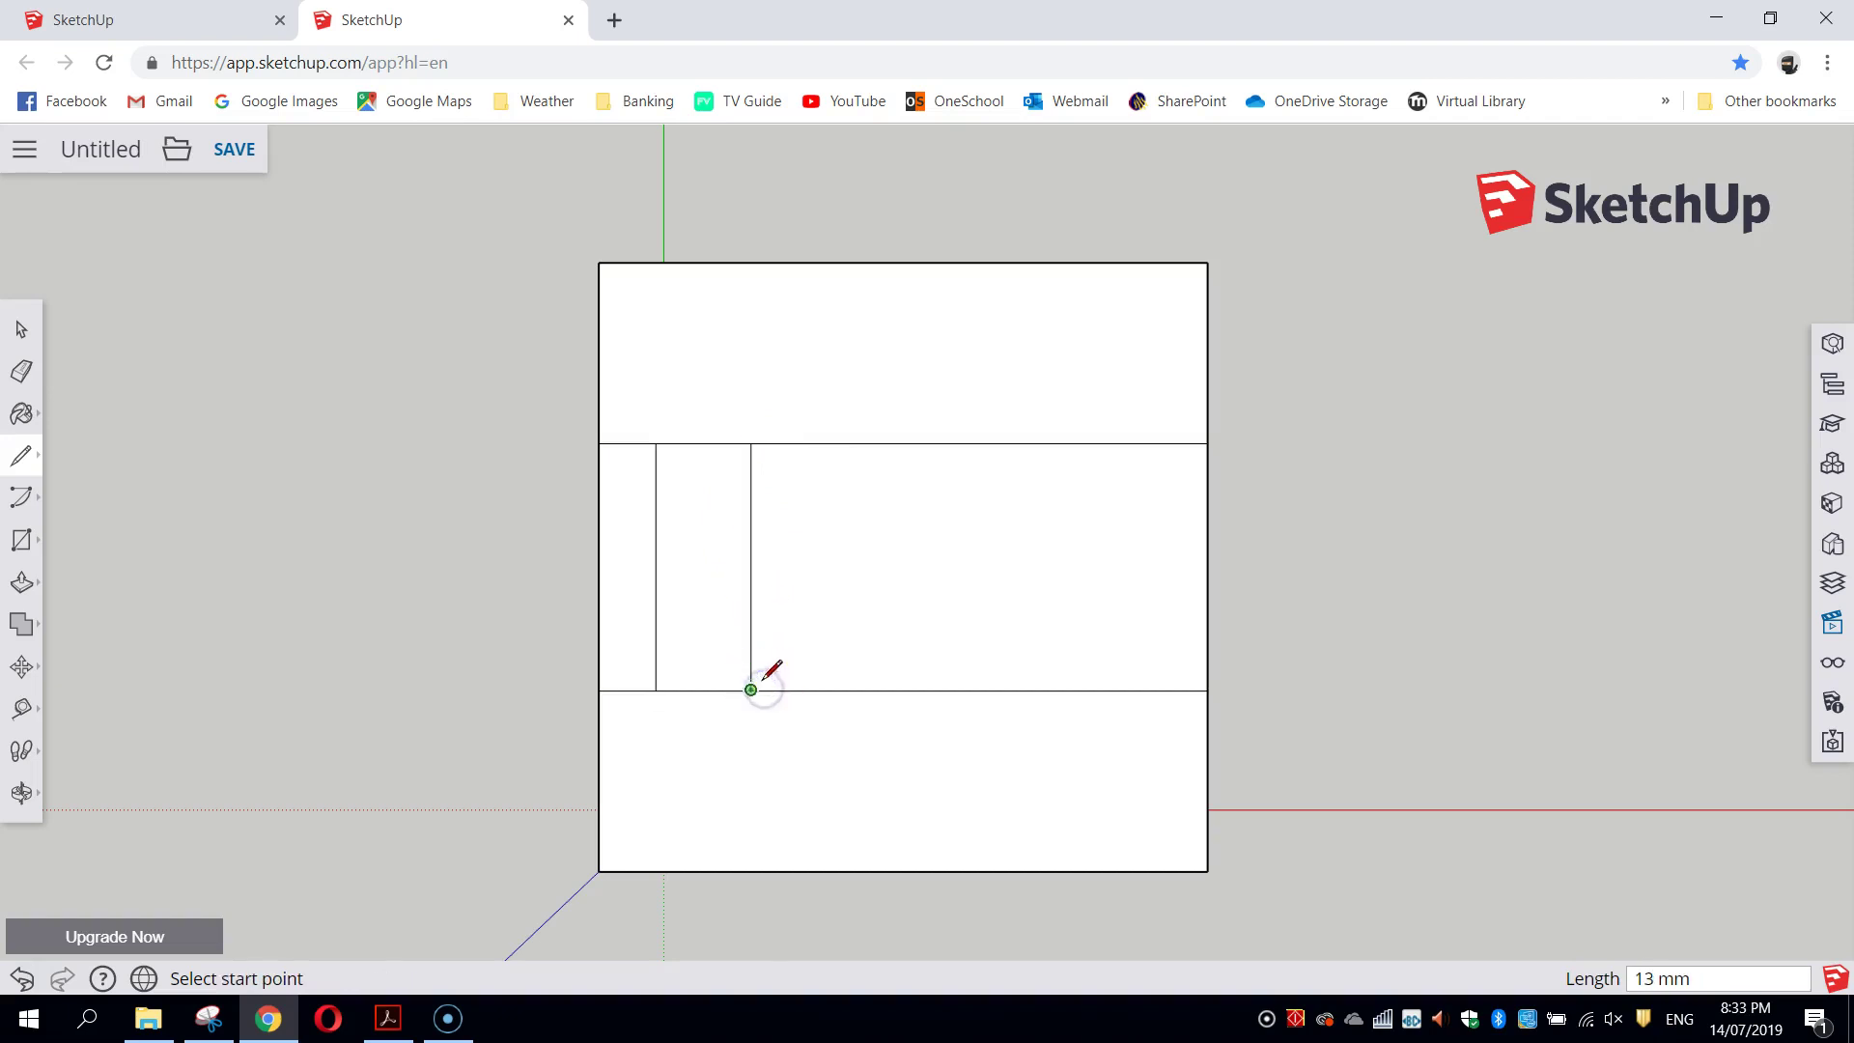
click(21, 371)
click(532, 422)
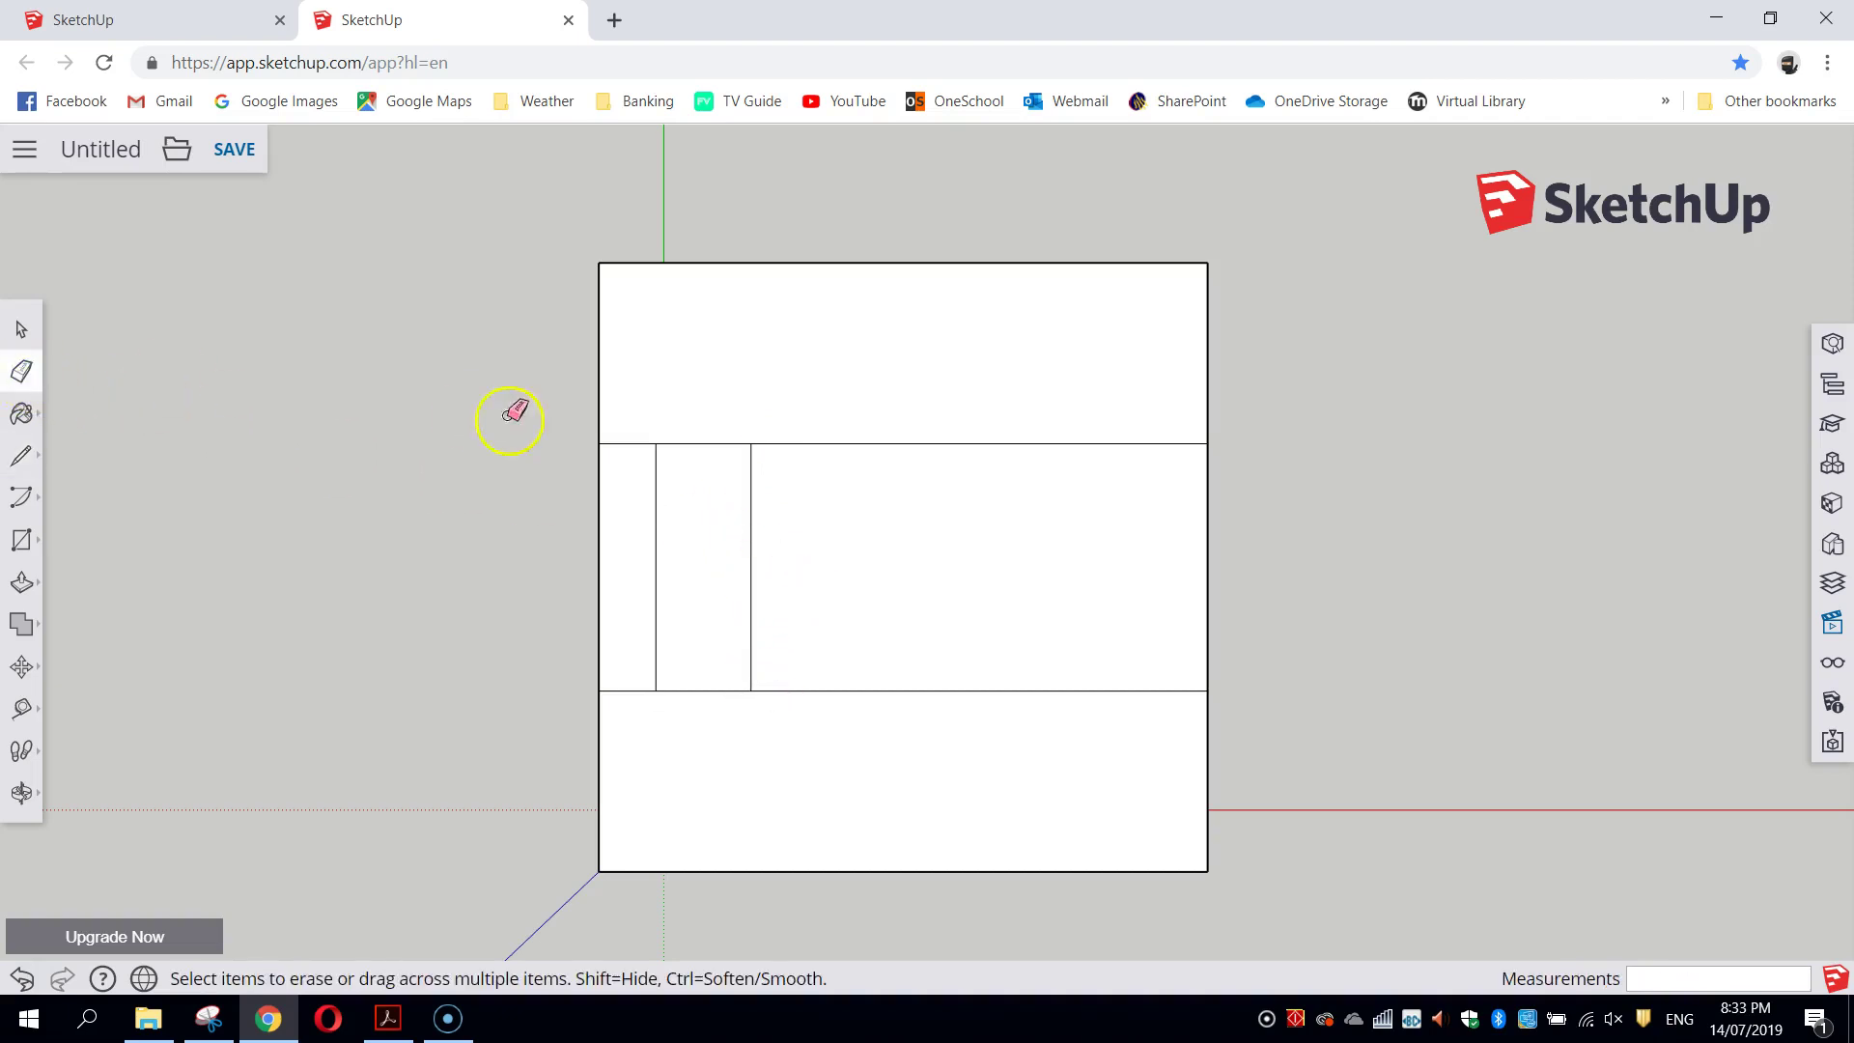
mouse_move(532, 422)
mouse_down()
mouse_move(623, 435)
mouse_move(621, 649)
mouse_move(642, 720)
mouse_up()
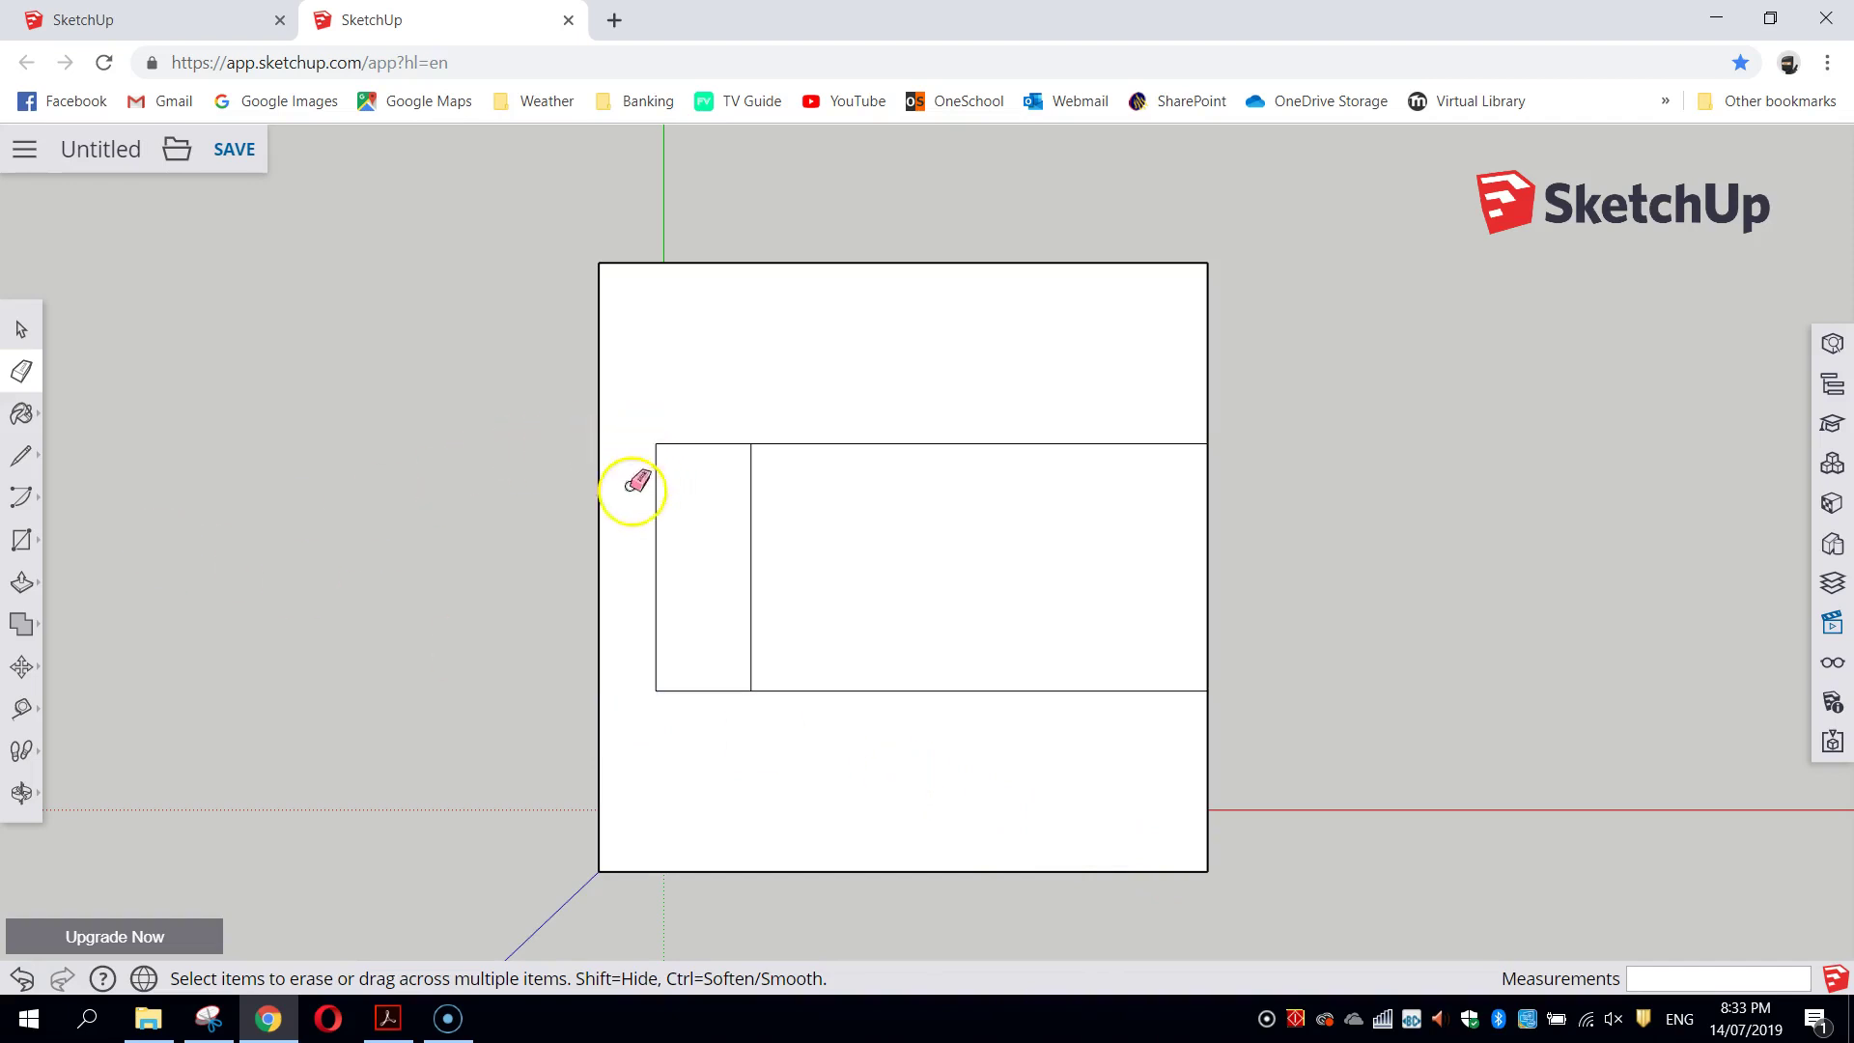
click(21, 454)
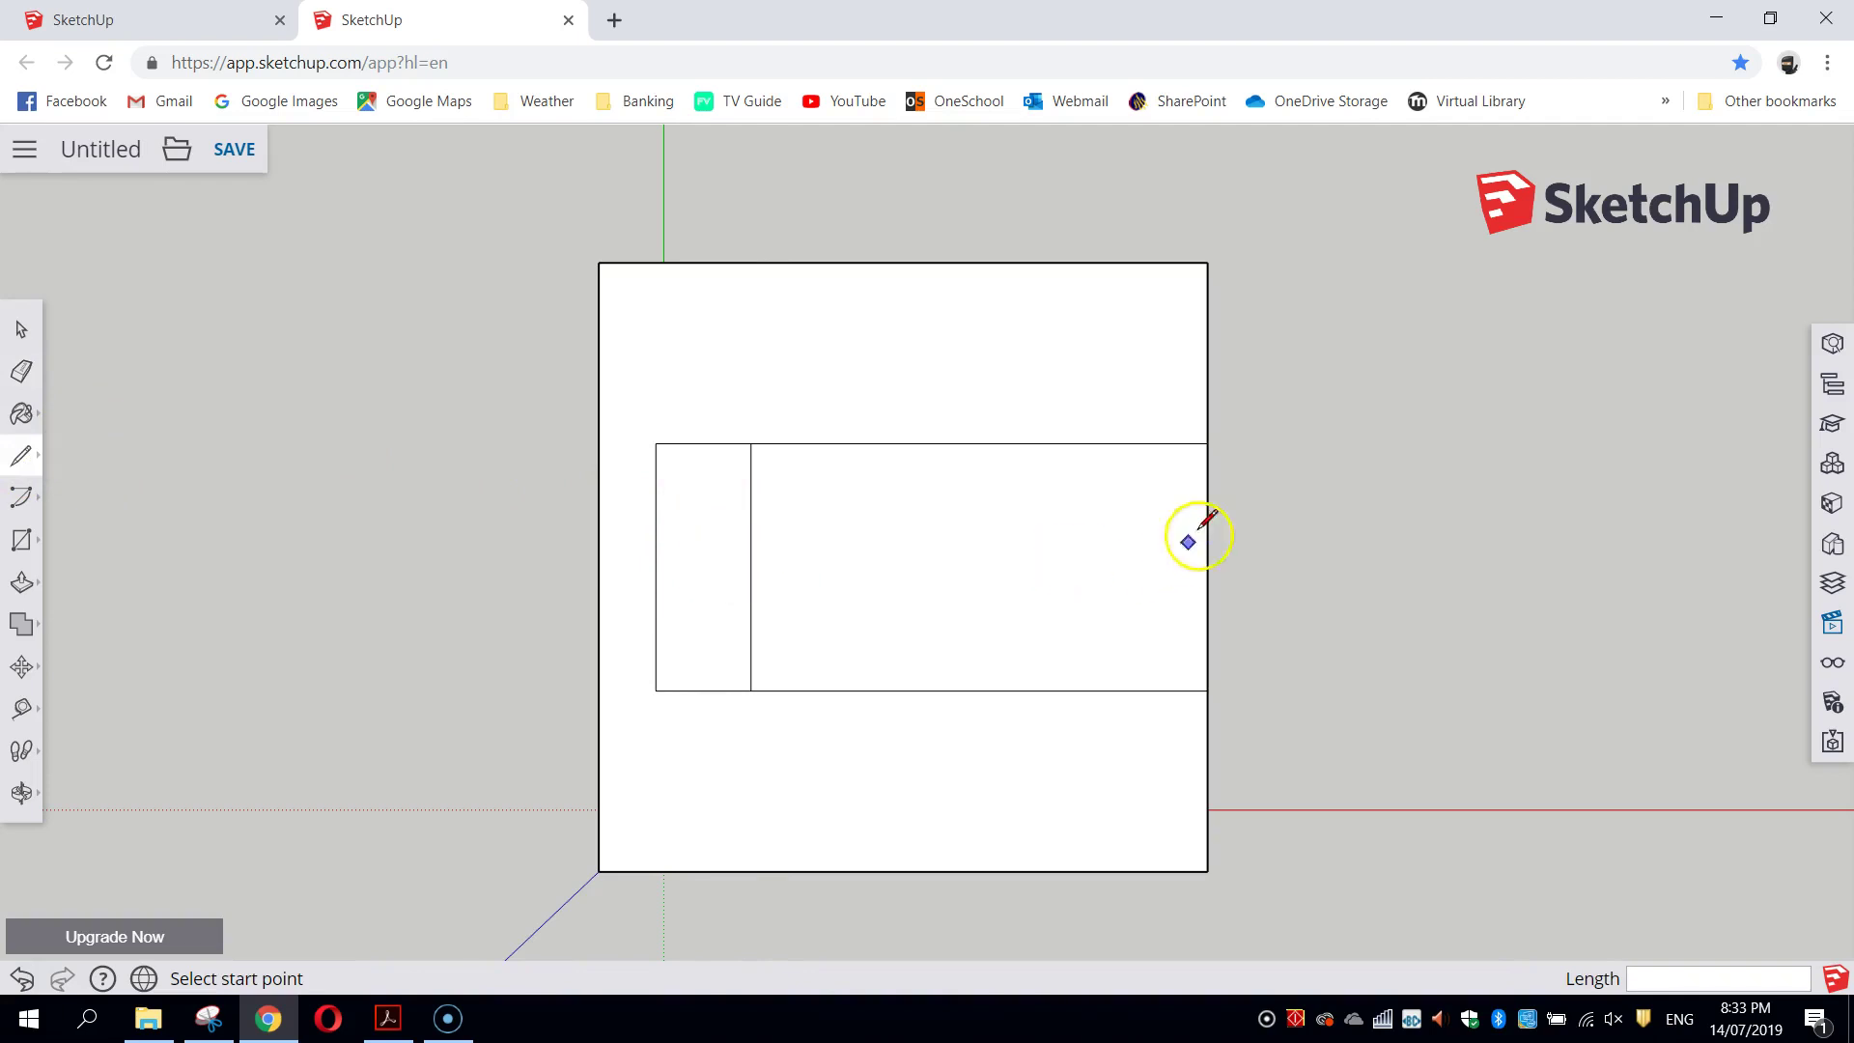
Step: Add a vertical divider a short way in from the inset rectangle's right end
click(1208, 442)
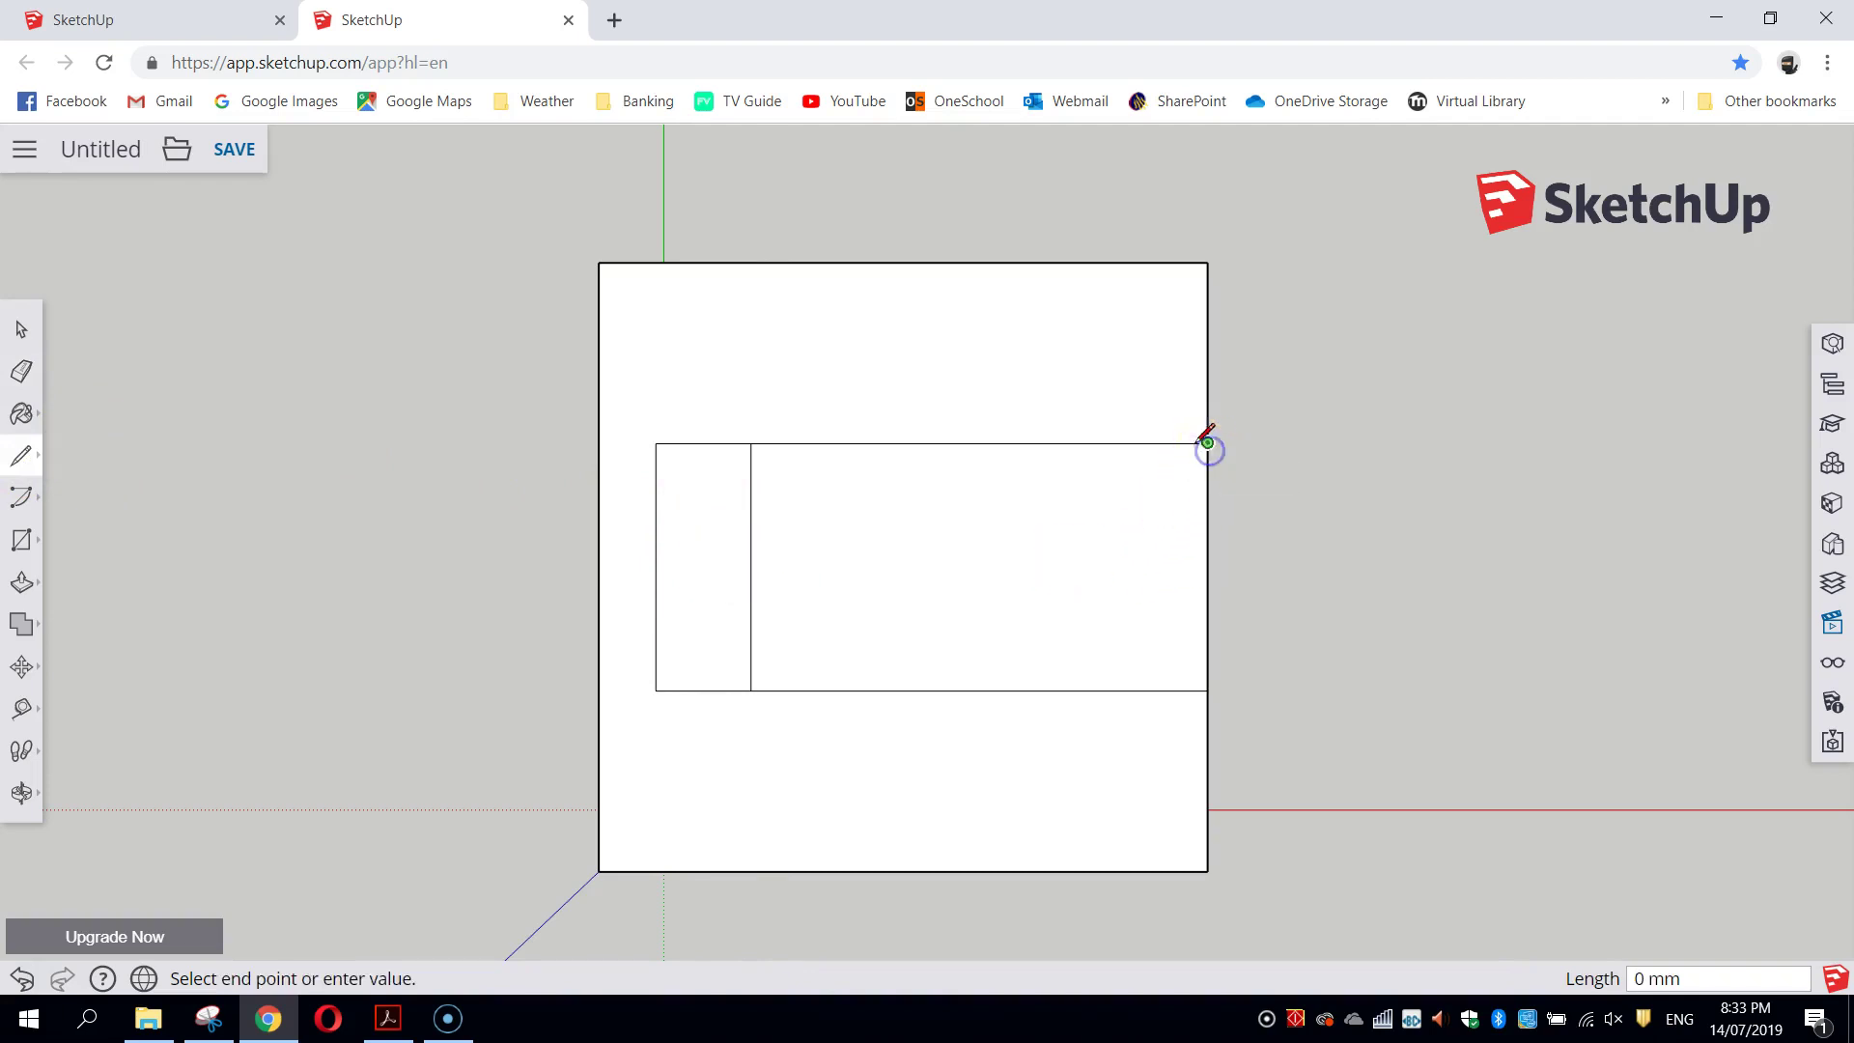
click(1151, 442)
click(1151, 442)
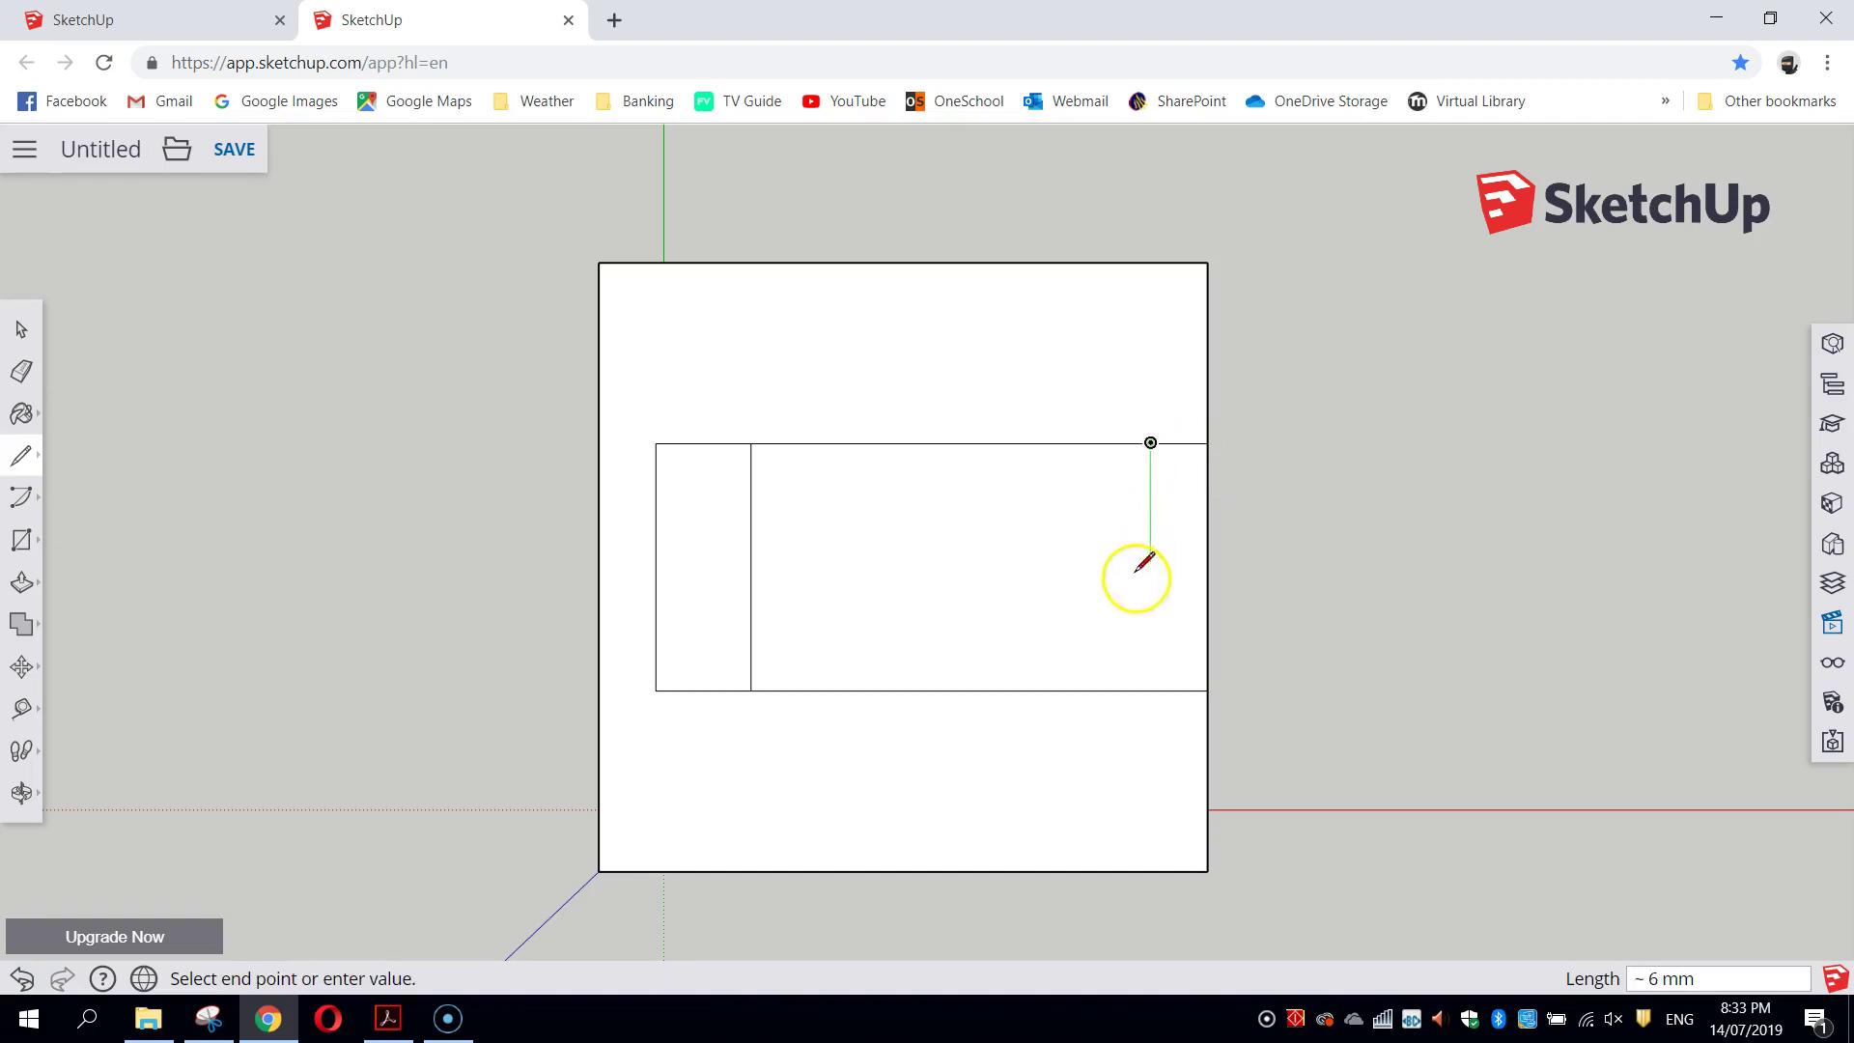
click(1150, 689)
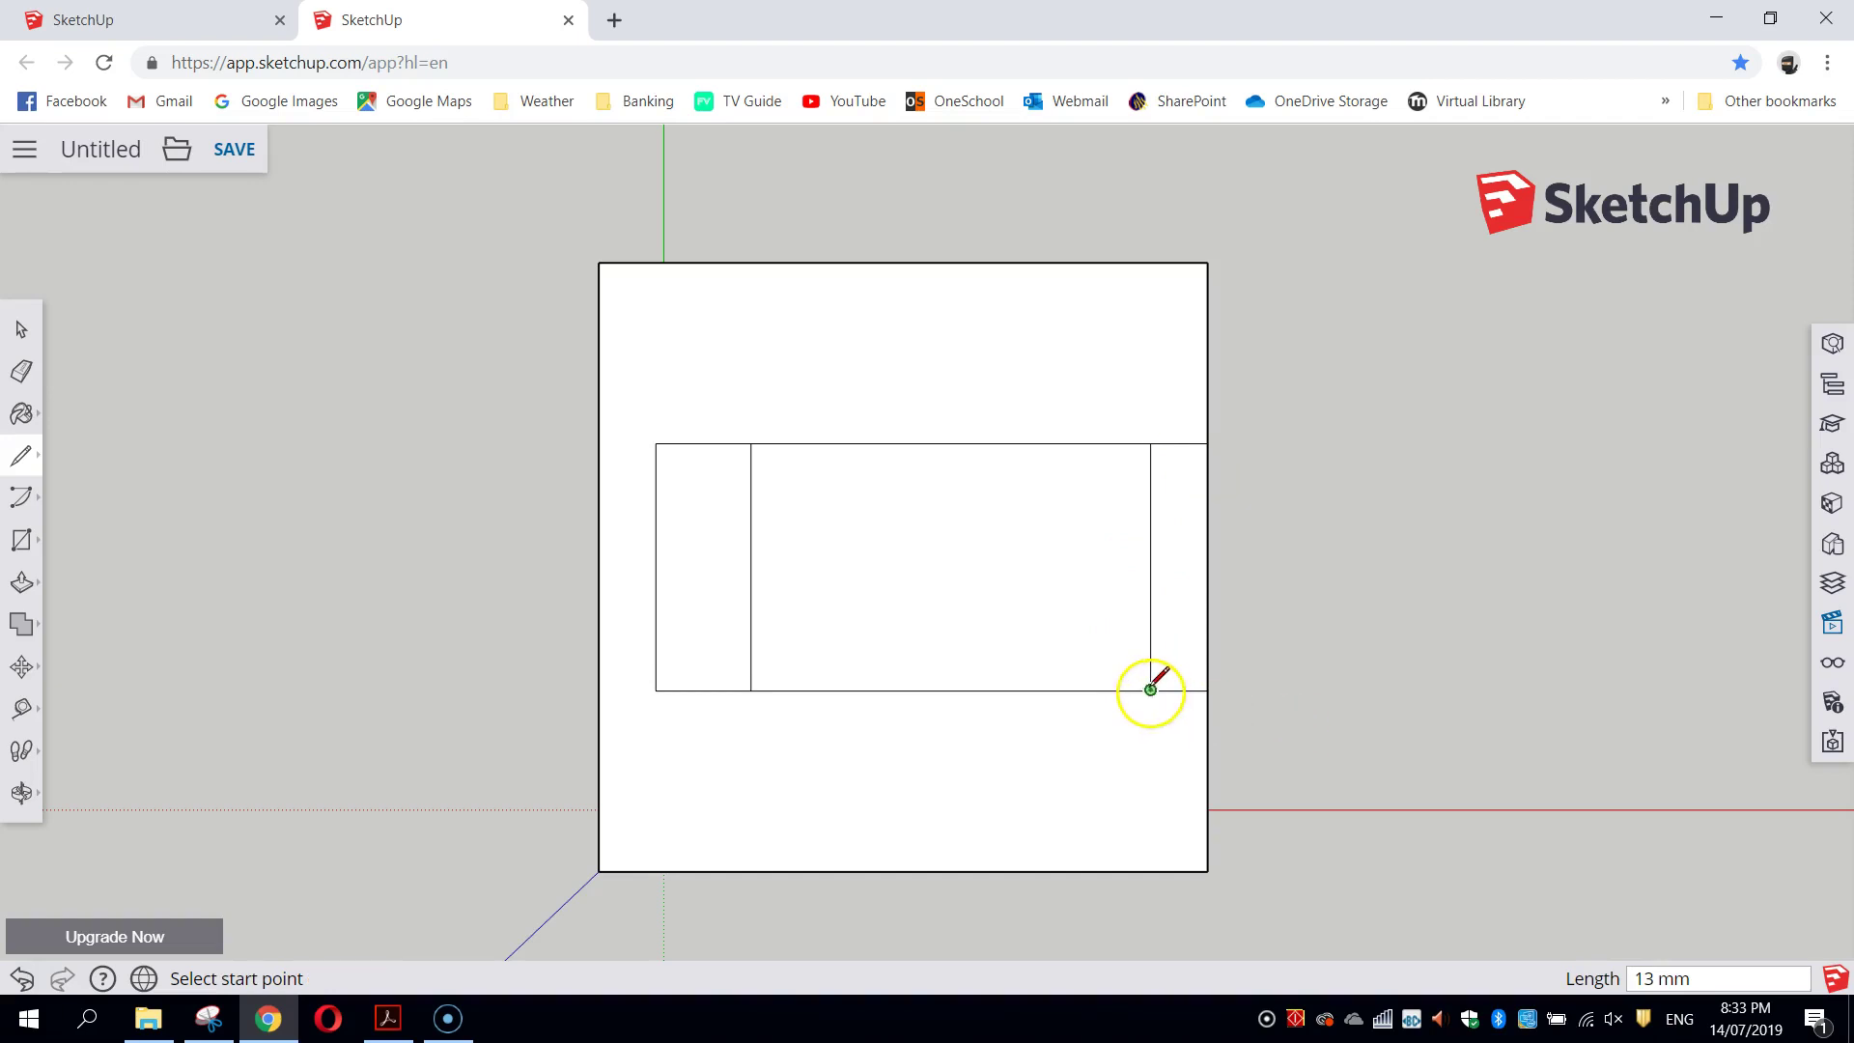
Step: Add another vertical line 5 mm further left and erase the short right-end top and bottom edges
click(1150, 690)
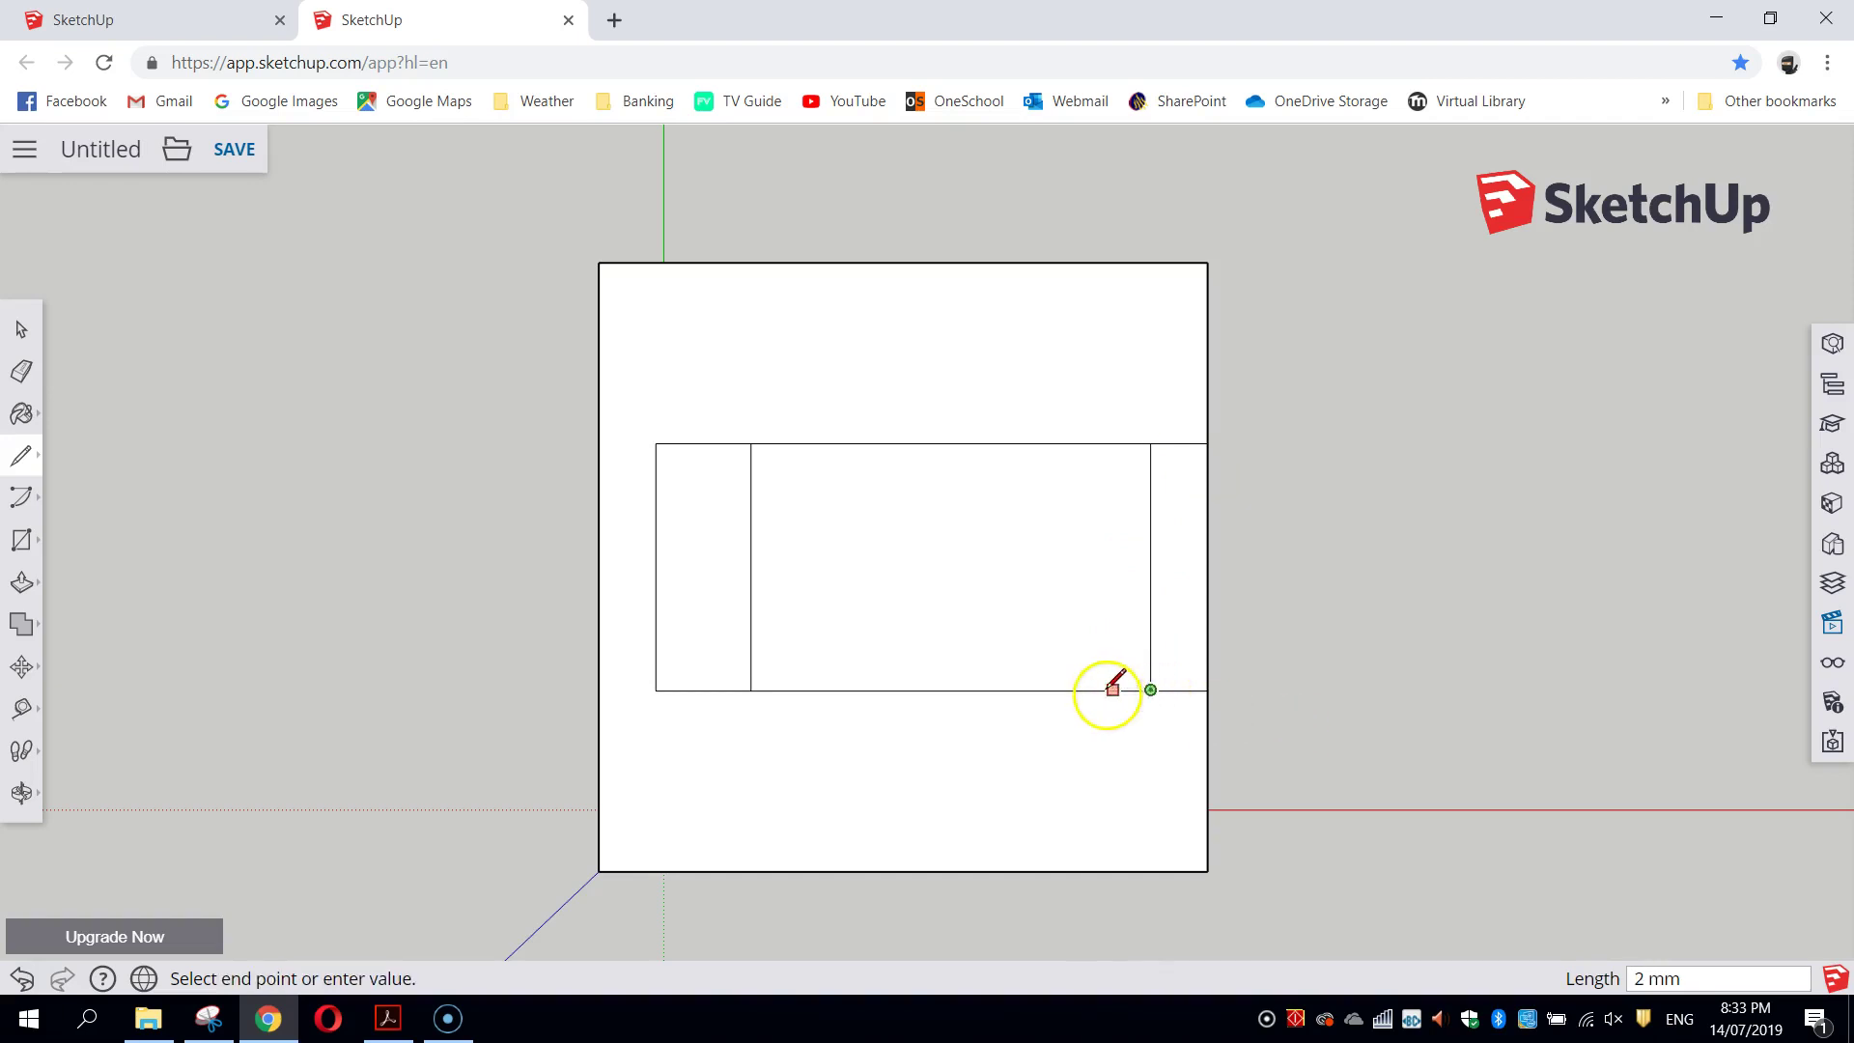
click(1055, 689)
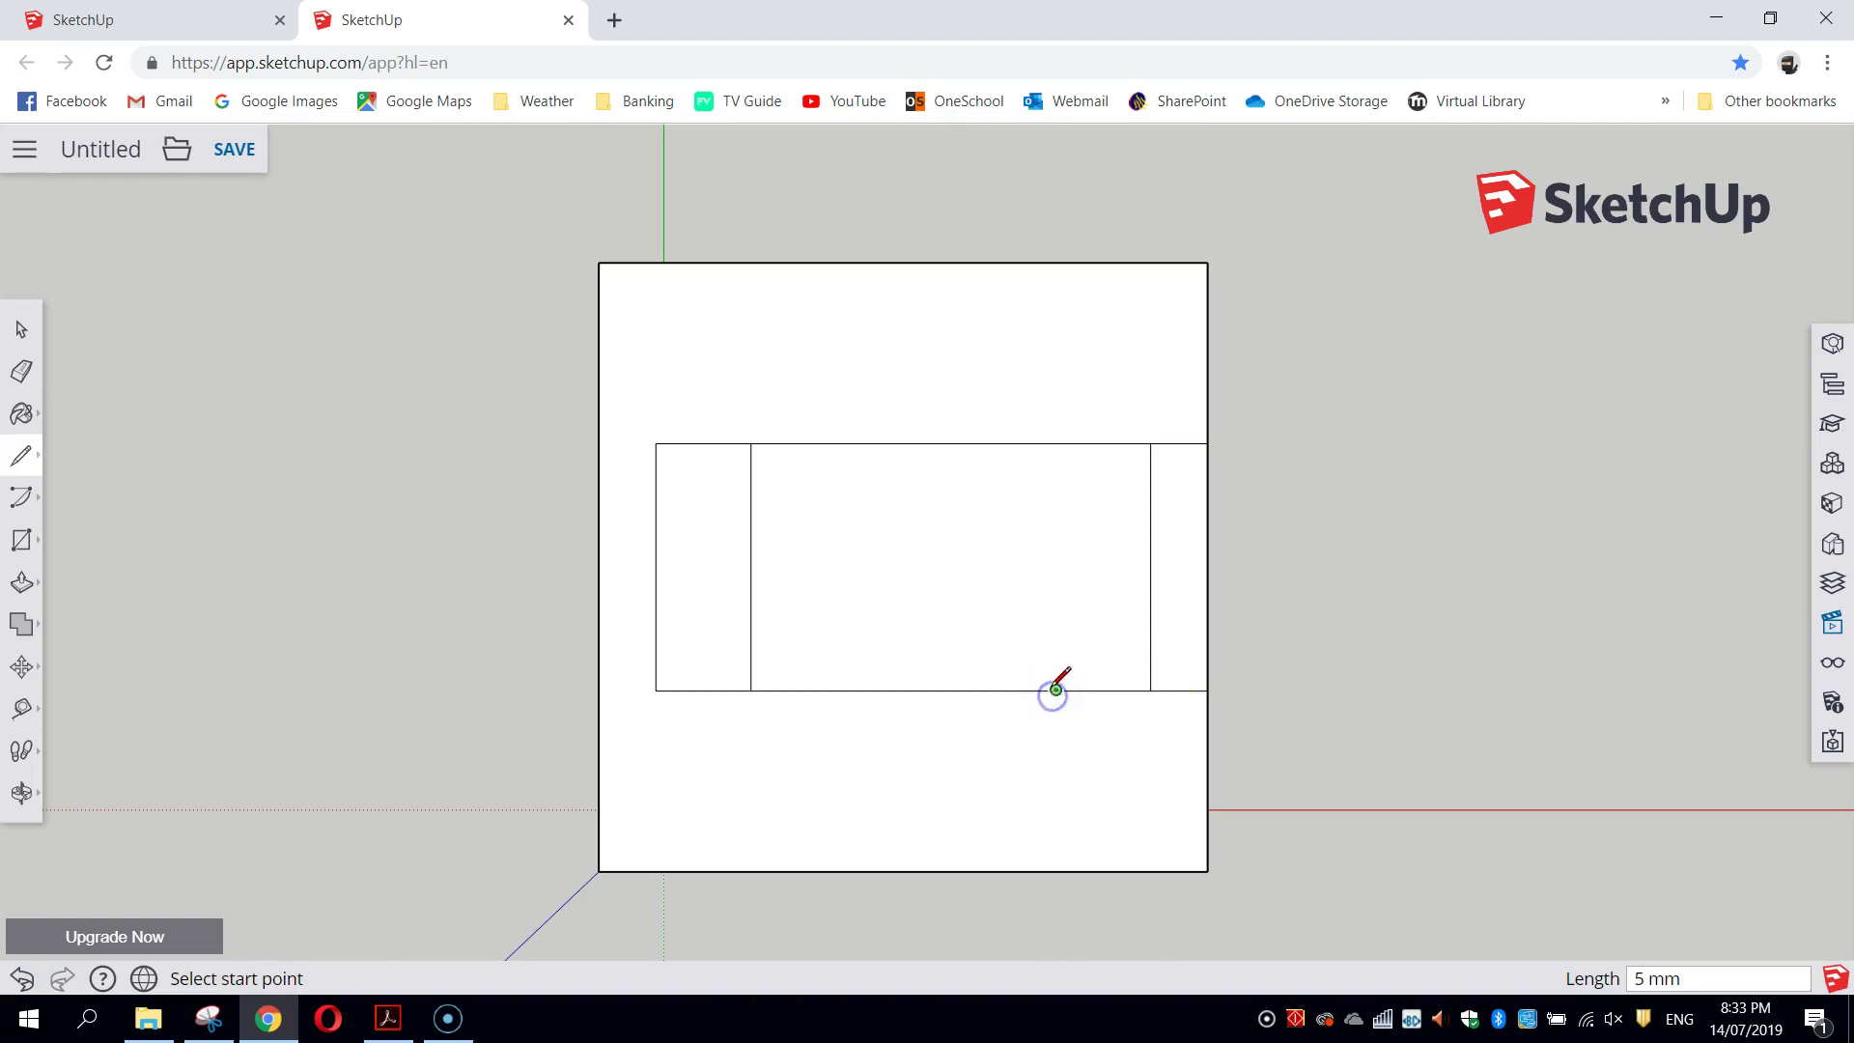
click(1056, 690)
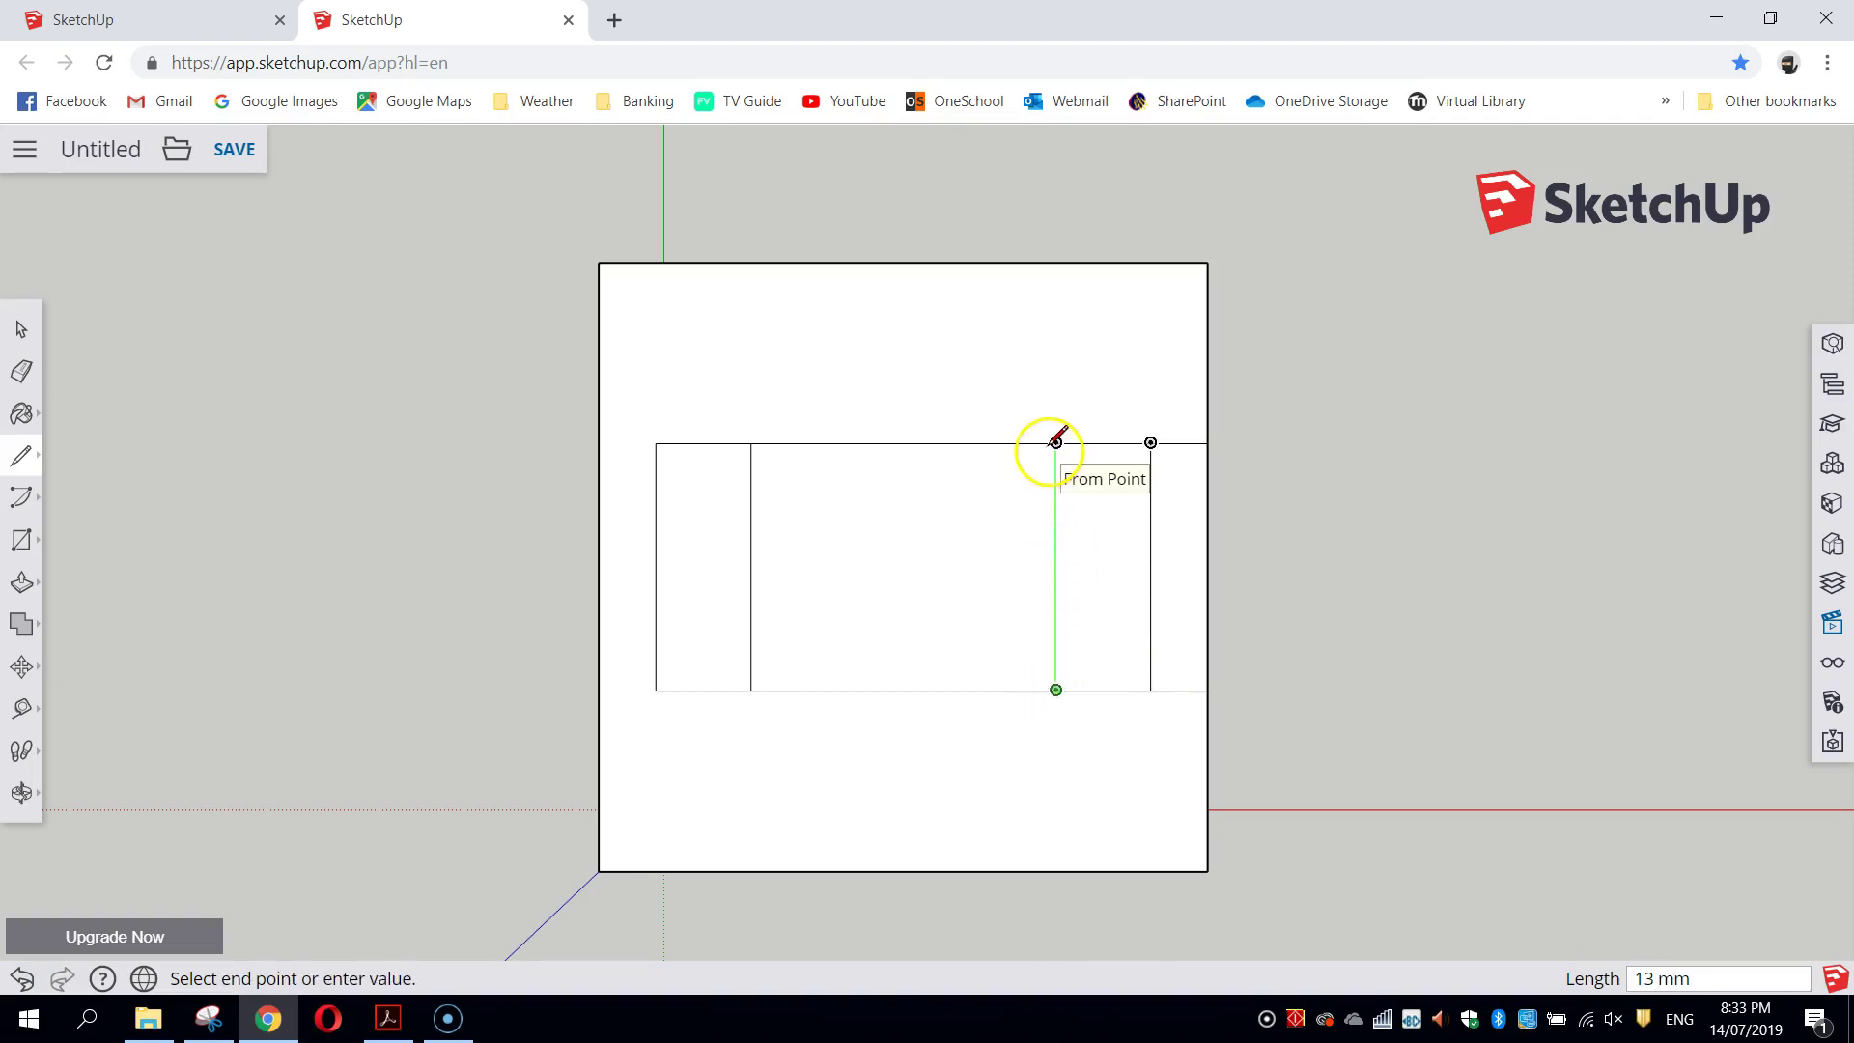
click(1054, 444)
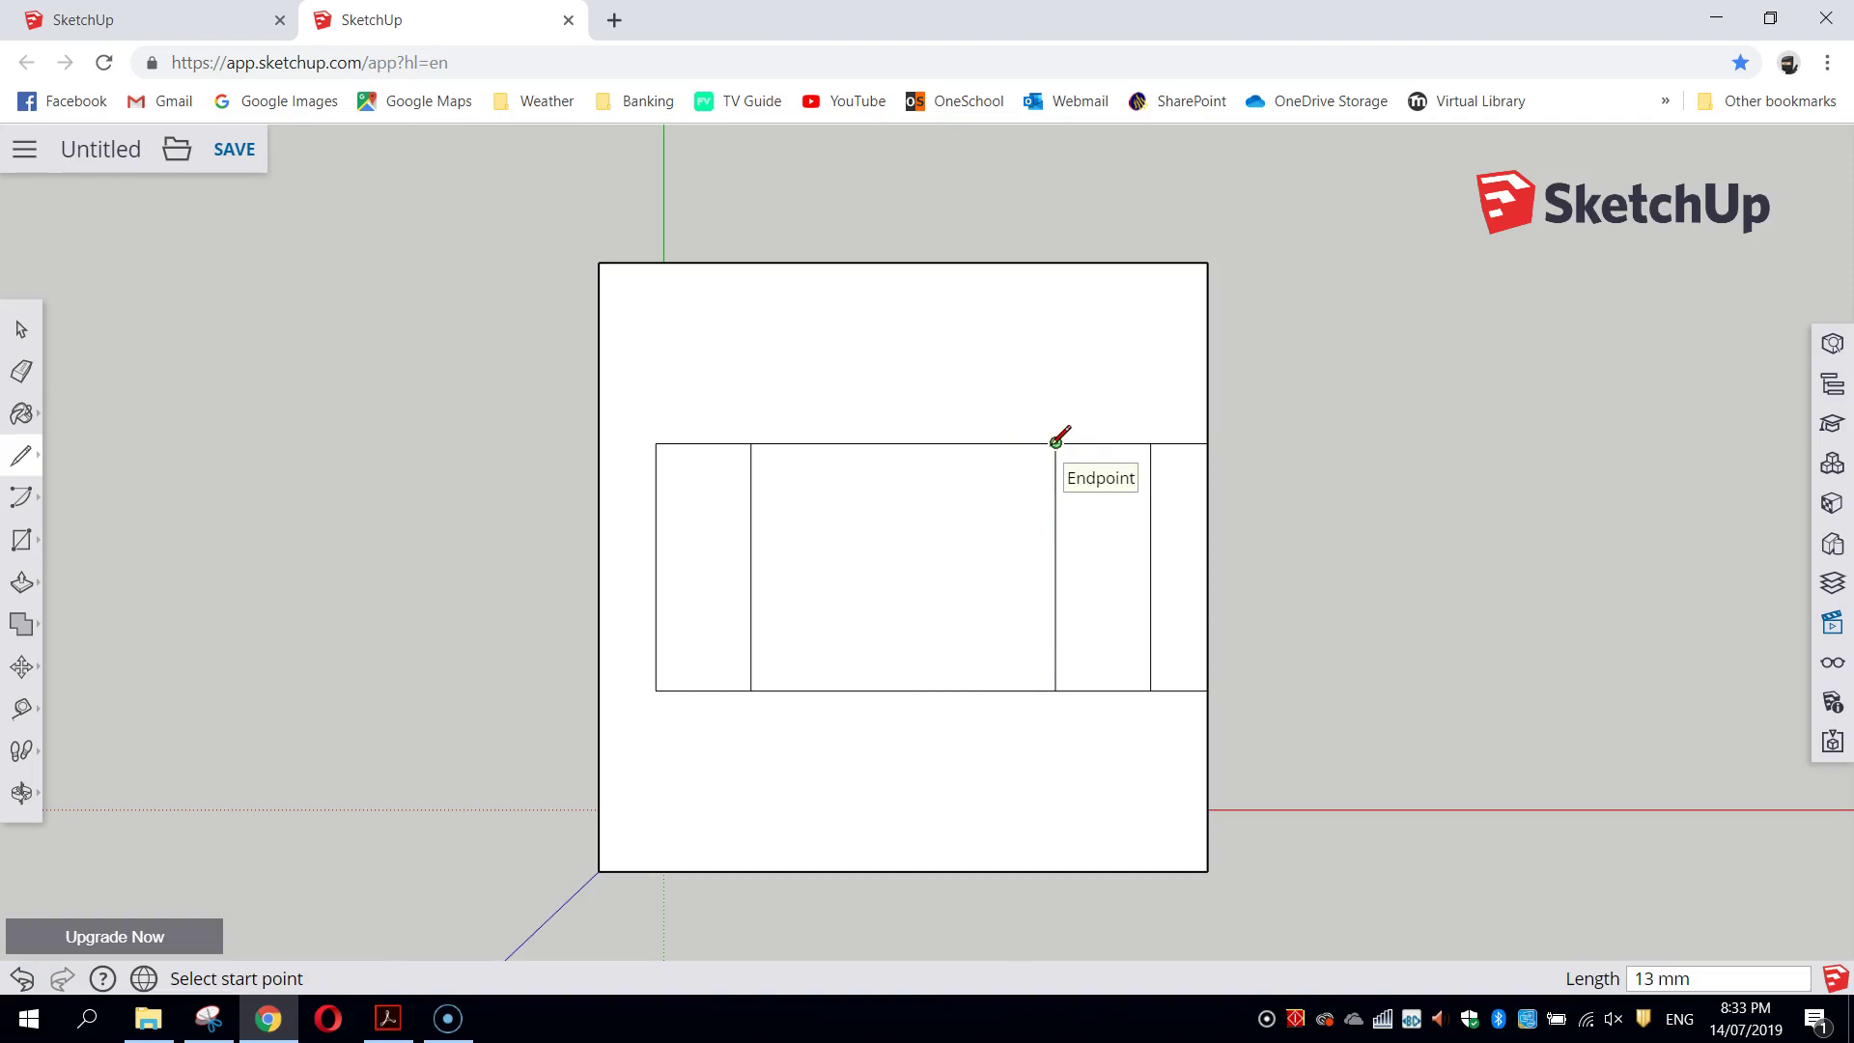
click(21, 370)
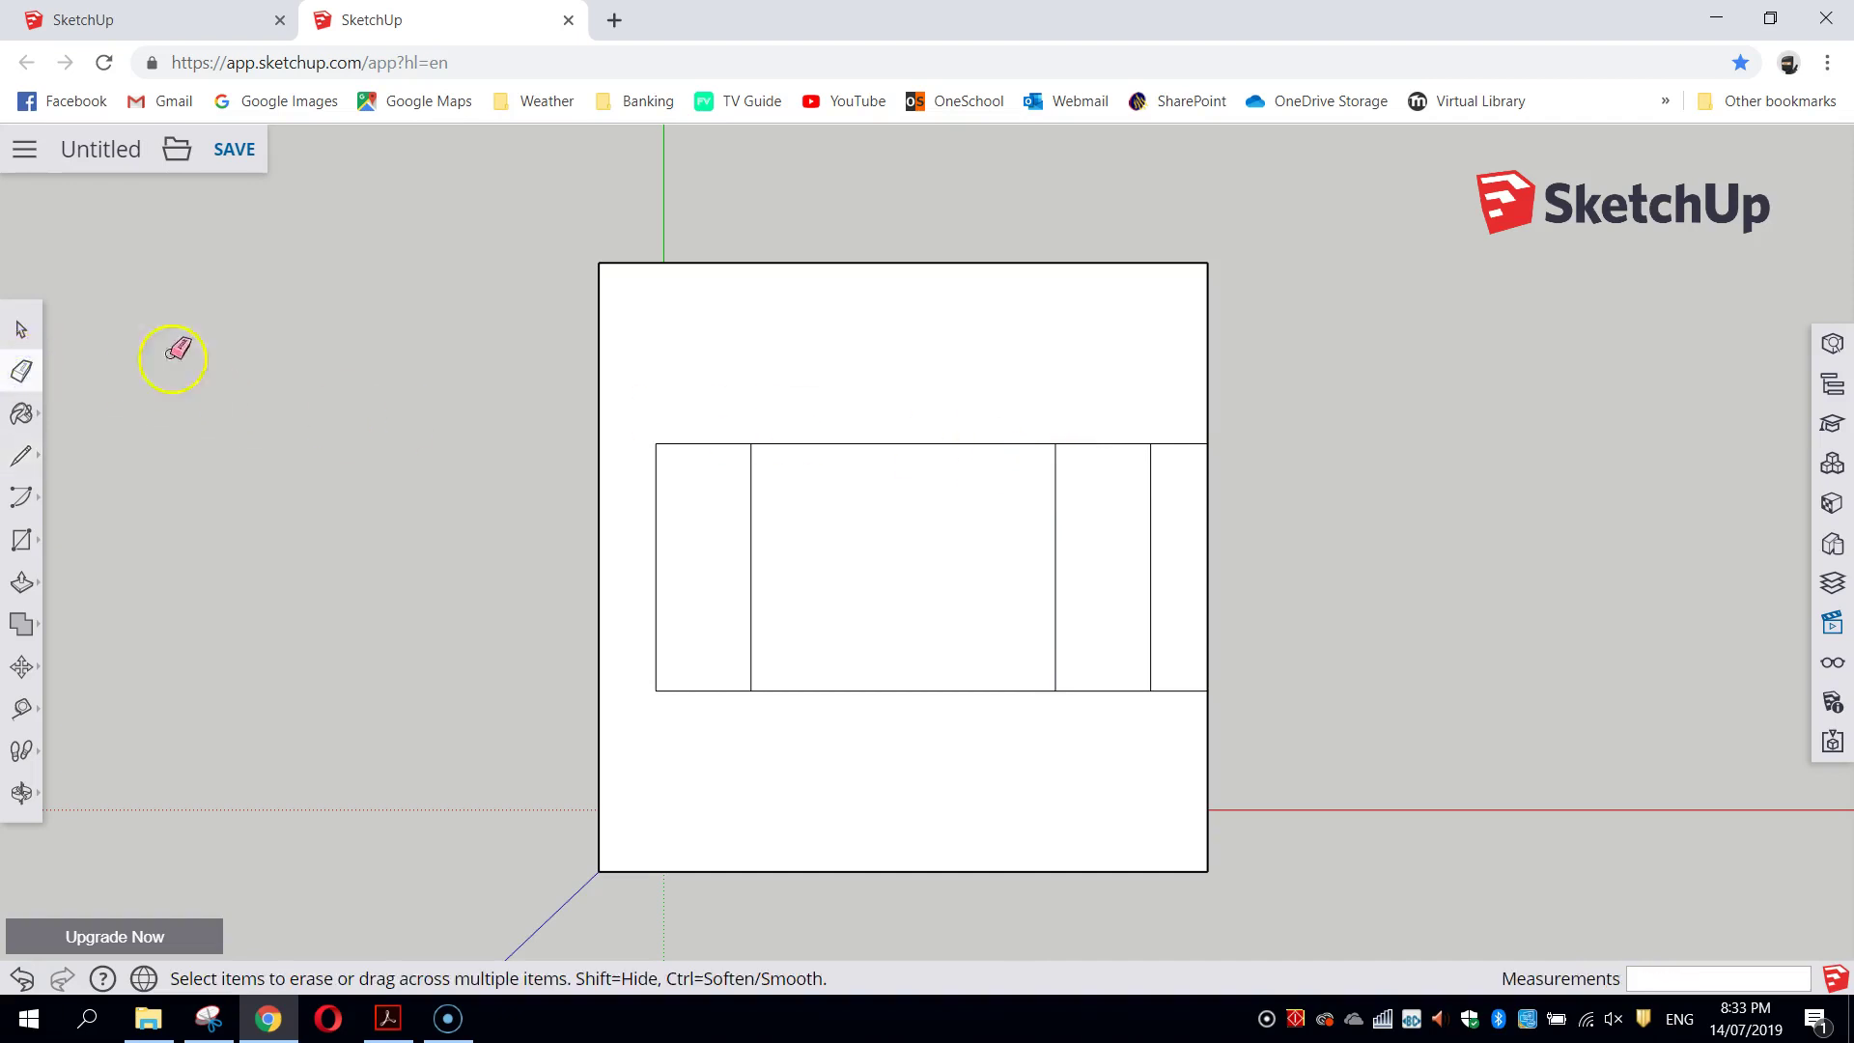
click(1180, 445)
click(1178, 689)
Step: Split the middle section at its midpoints and draw a rectangle centred on that line
click(21, 456)
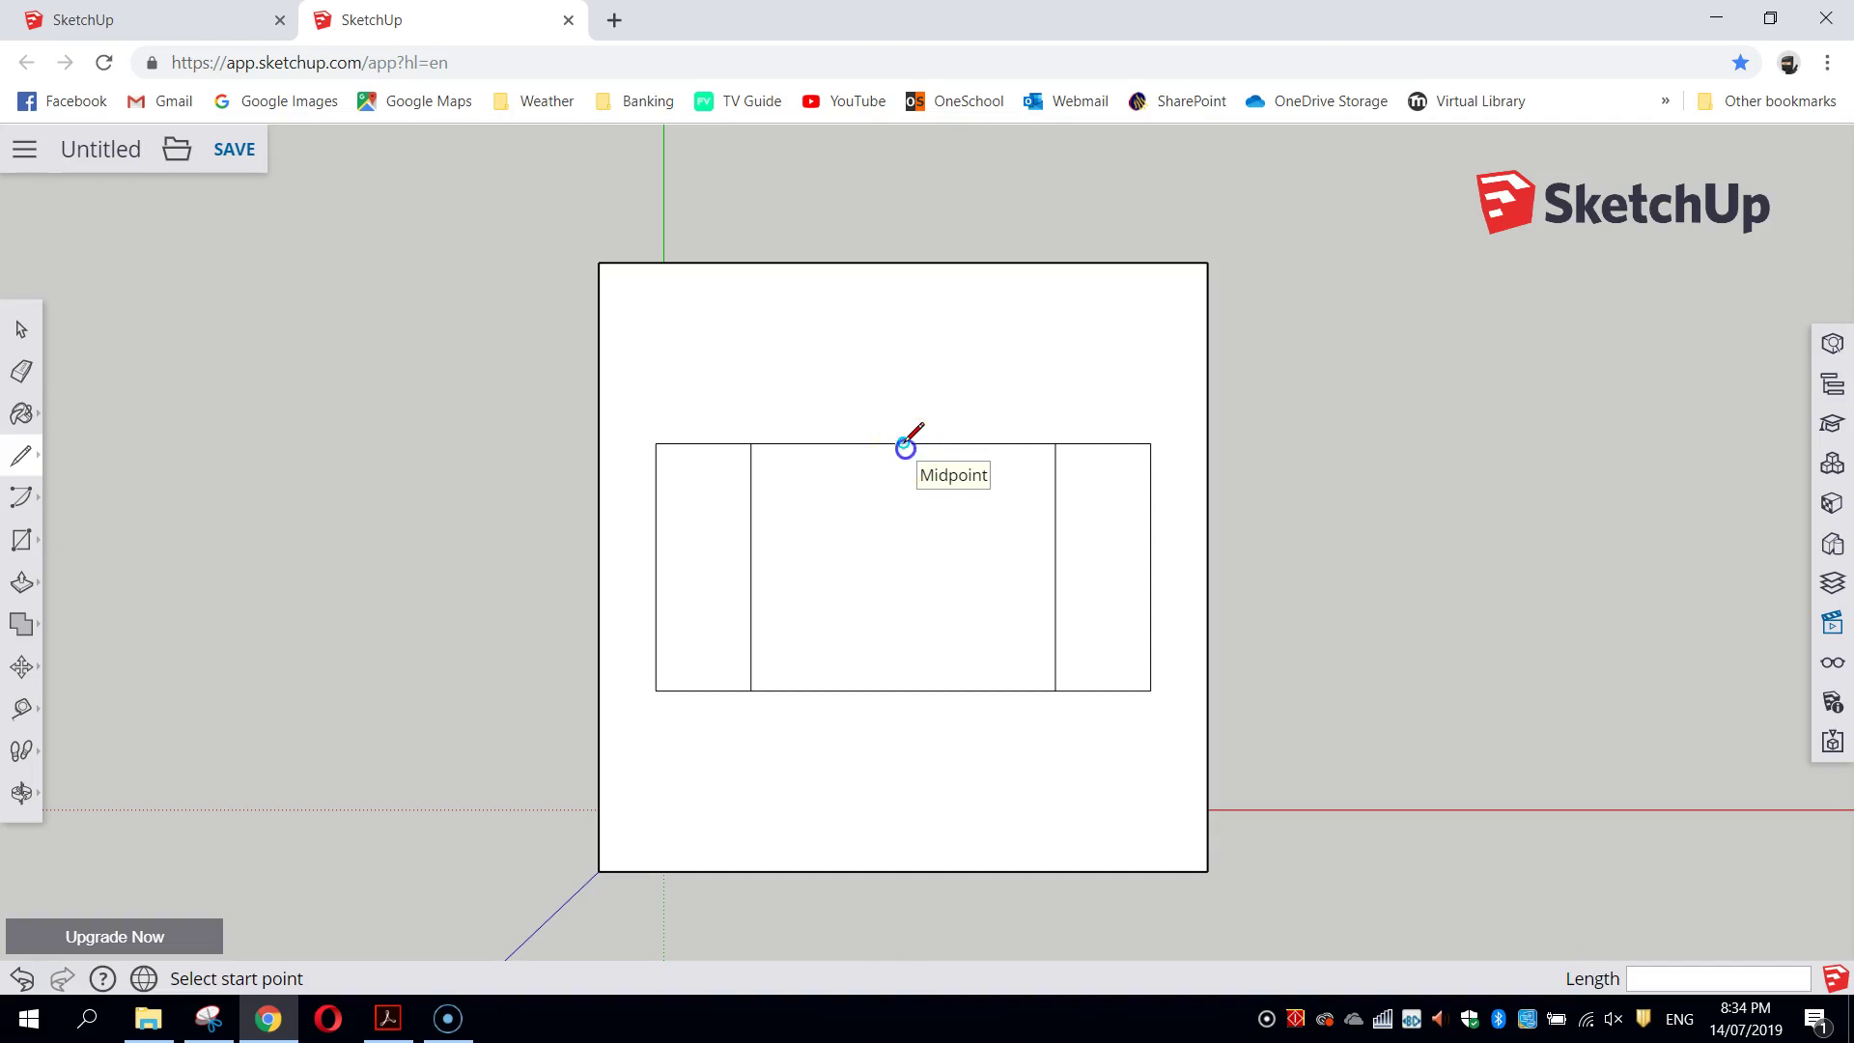
click(904, 446)
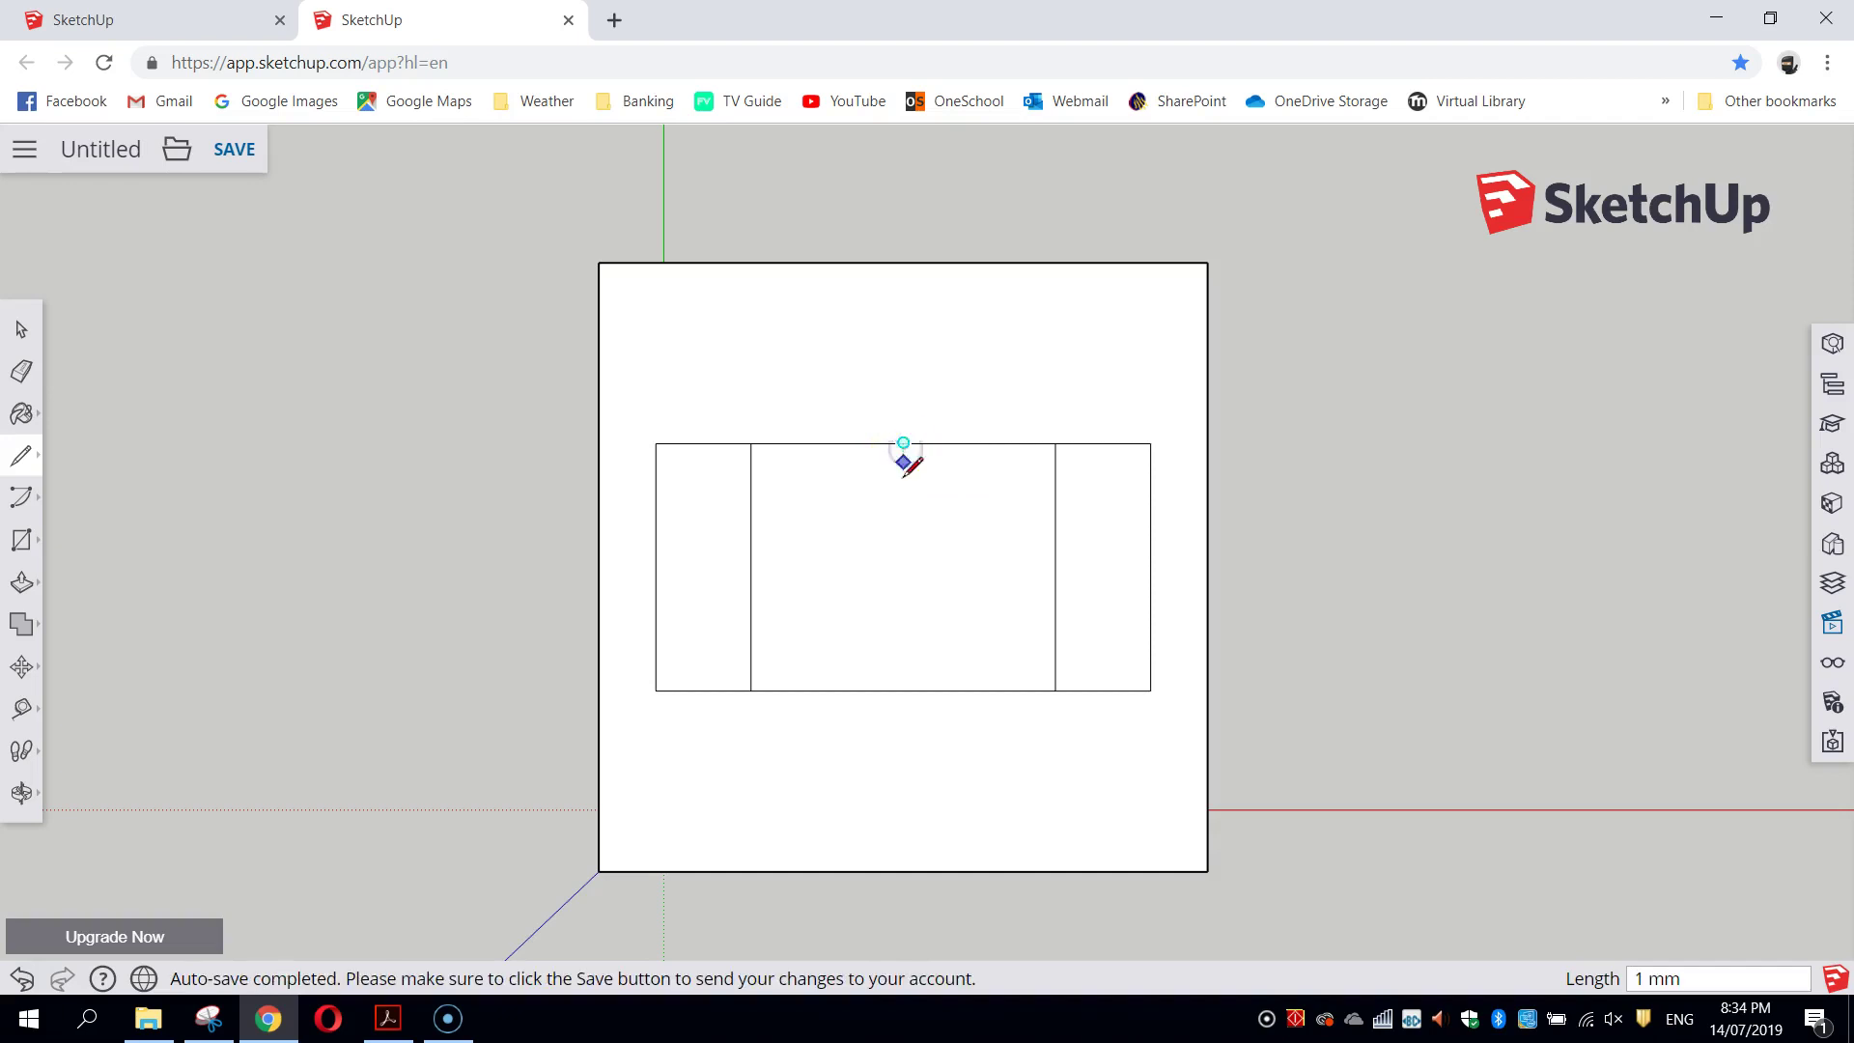
click(906, 692)
click(1092, 705)
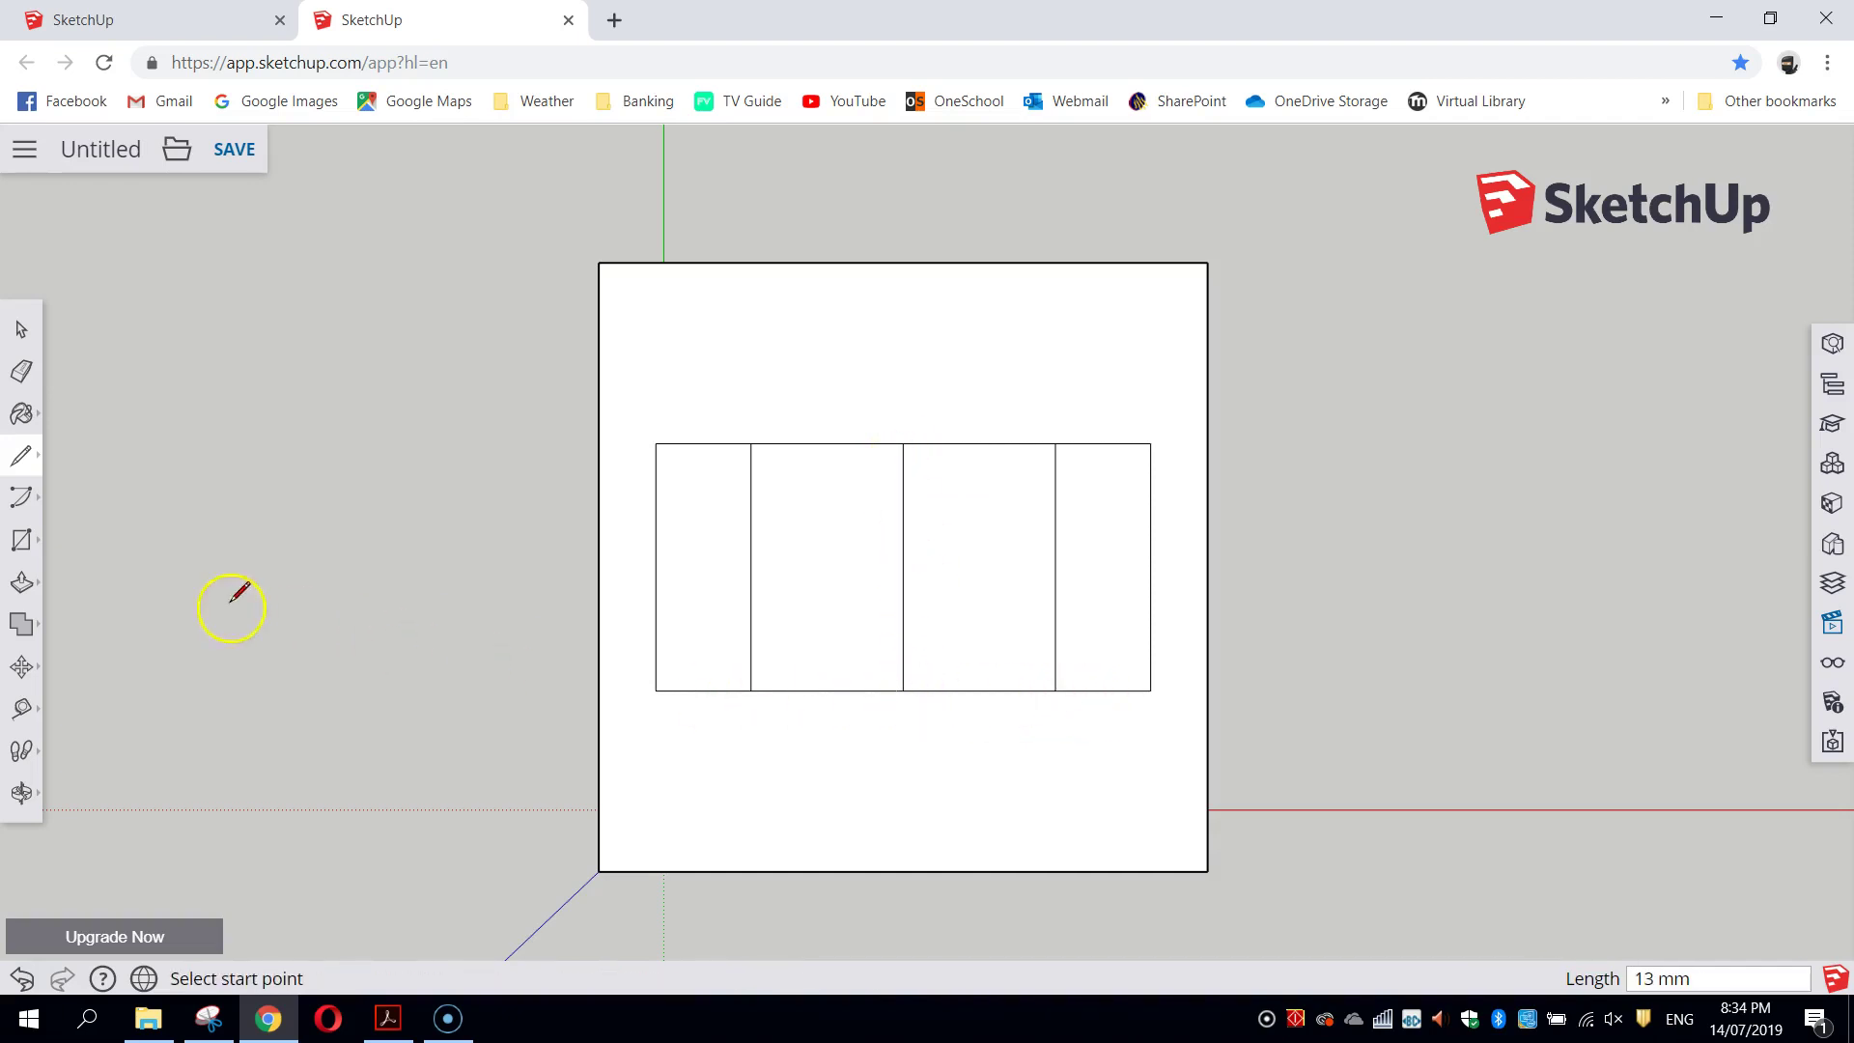
click(27, 550)
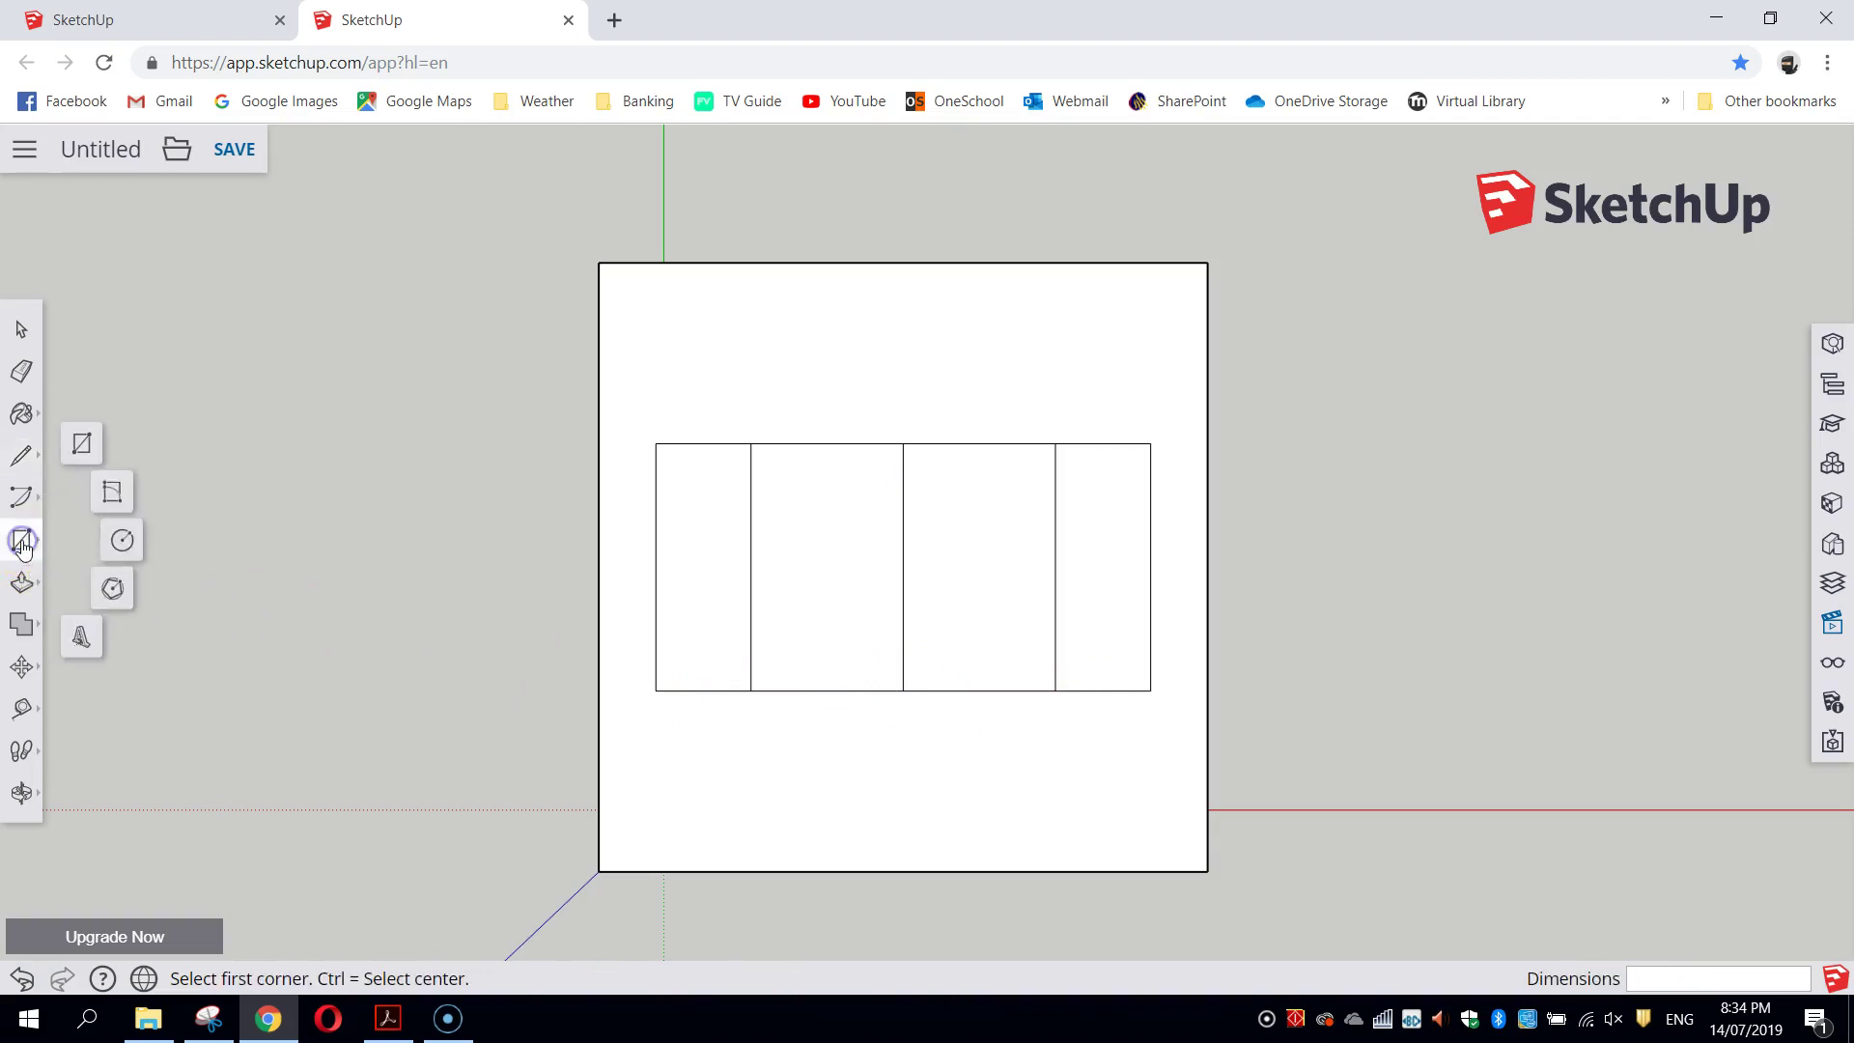
click(82, 446)
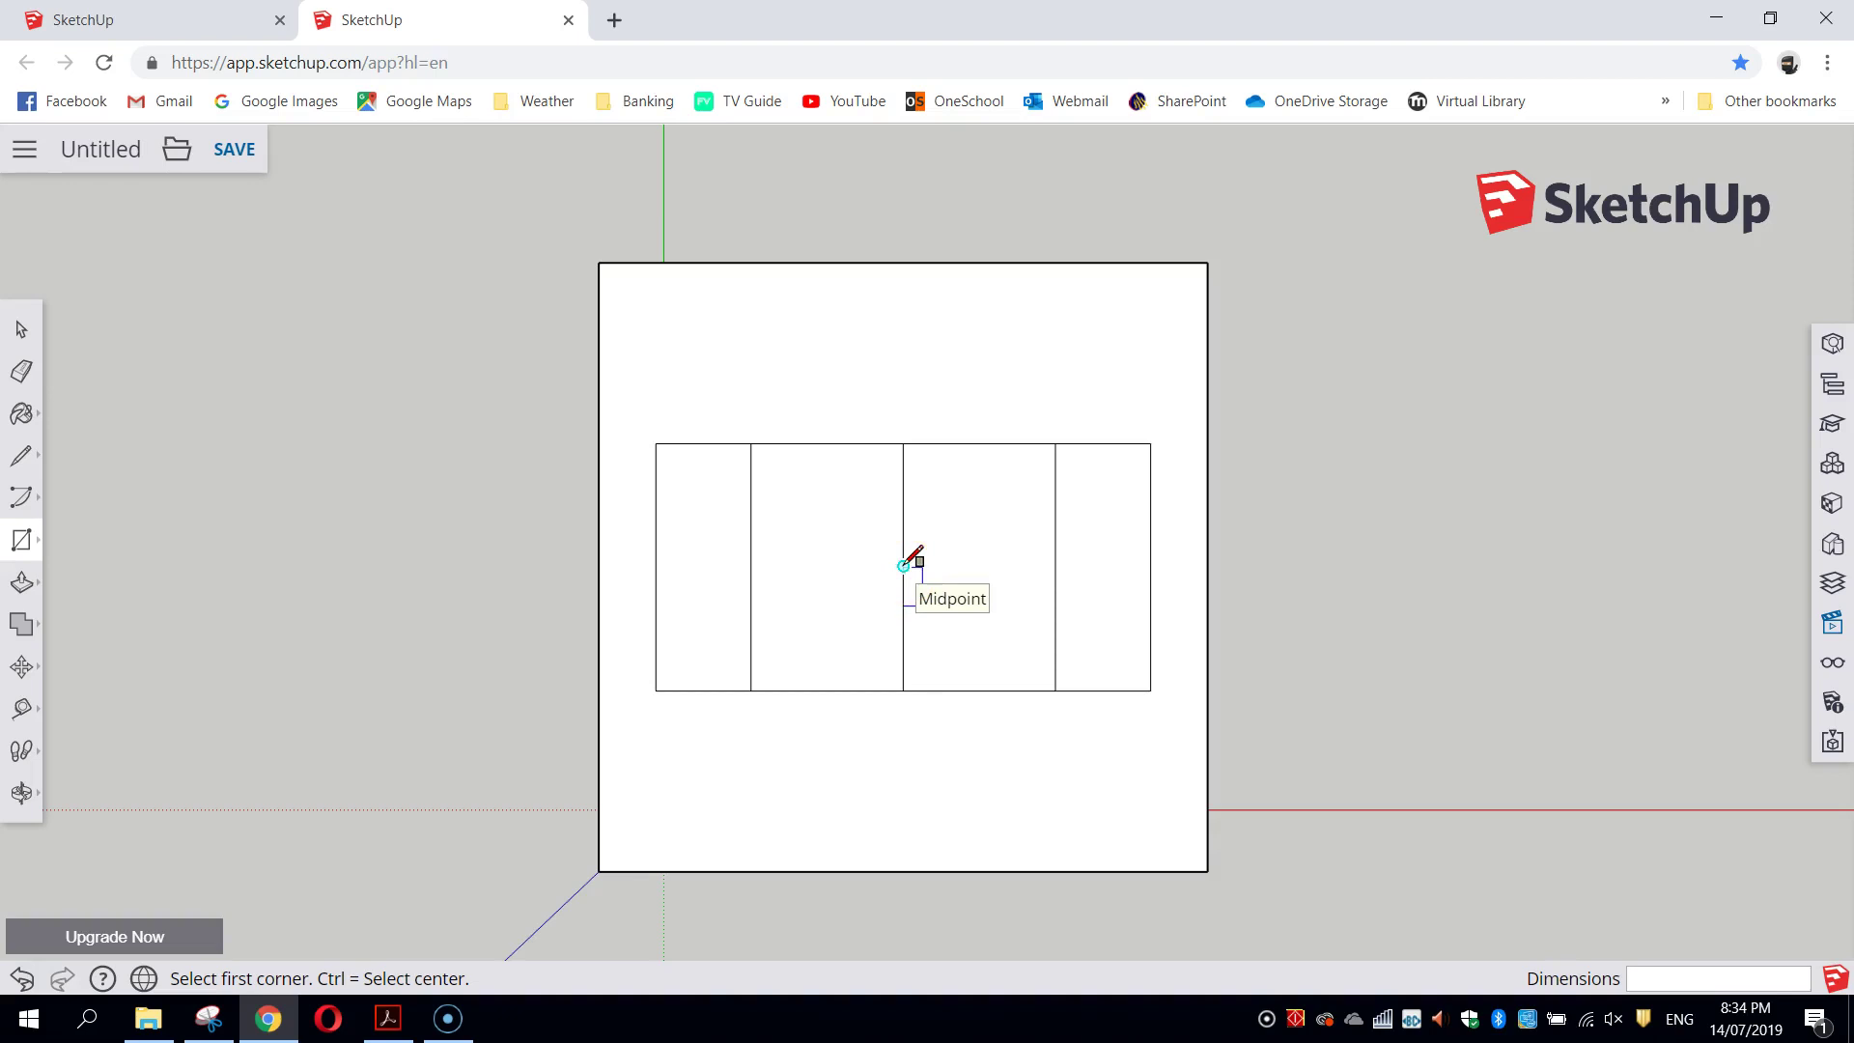
ctrl+drag(903, 565, 947, 688)
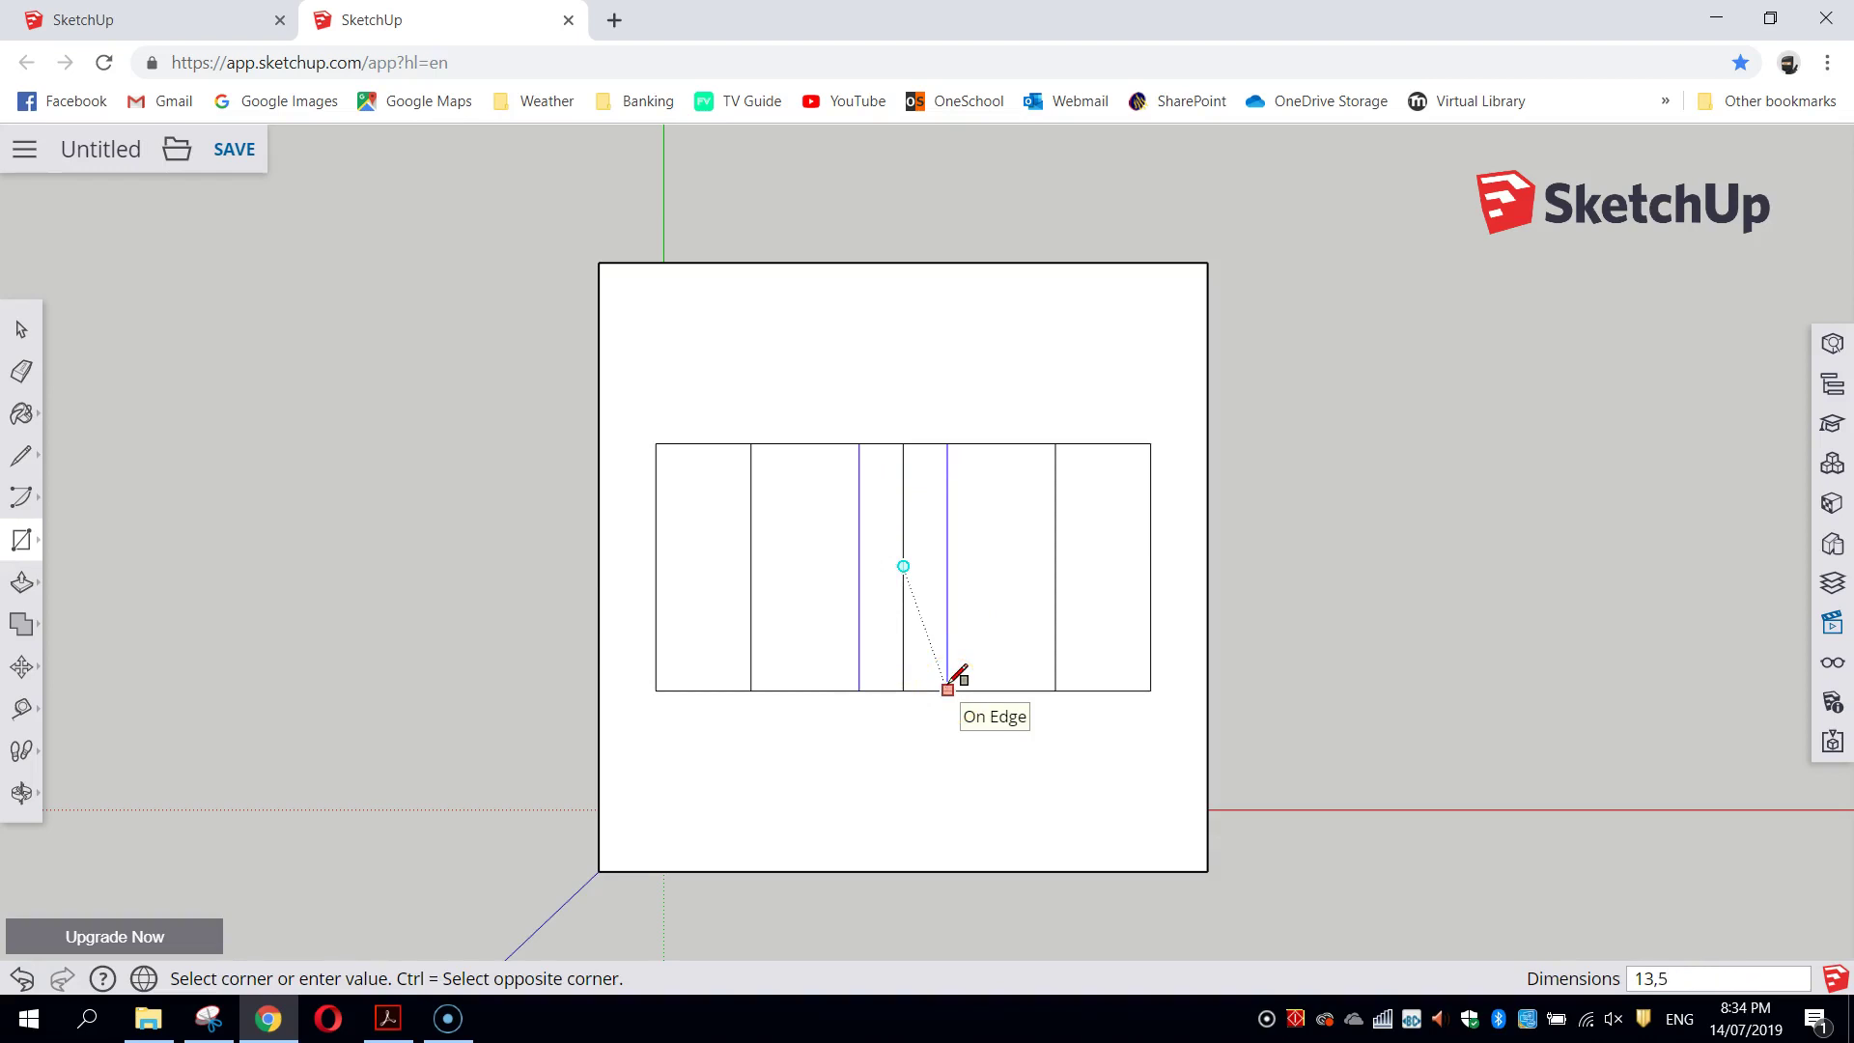
drag(947, 689, 949, 687)
click(1372, 770)
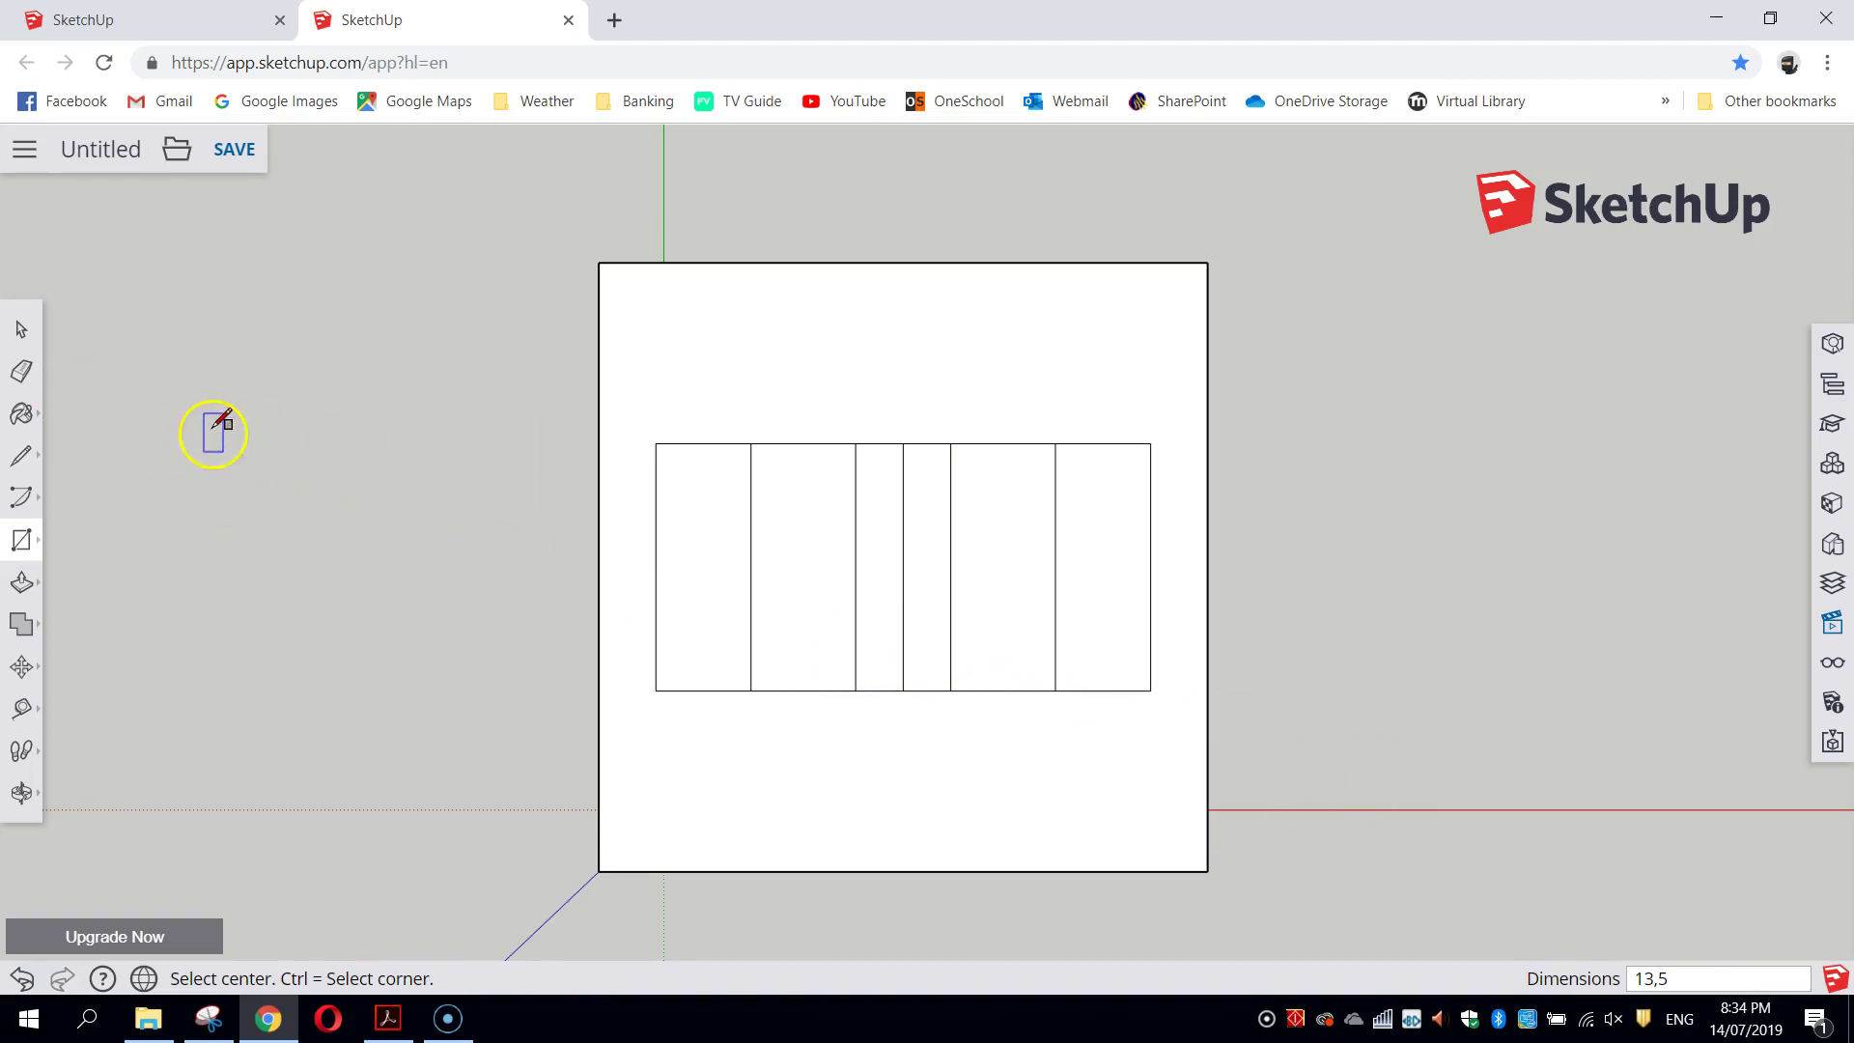
Step: Erase the centre line and the gap sections' edges, leaving three separate slot outlines
click(22, 371)
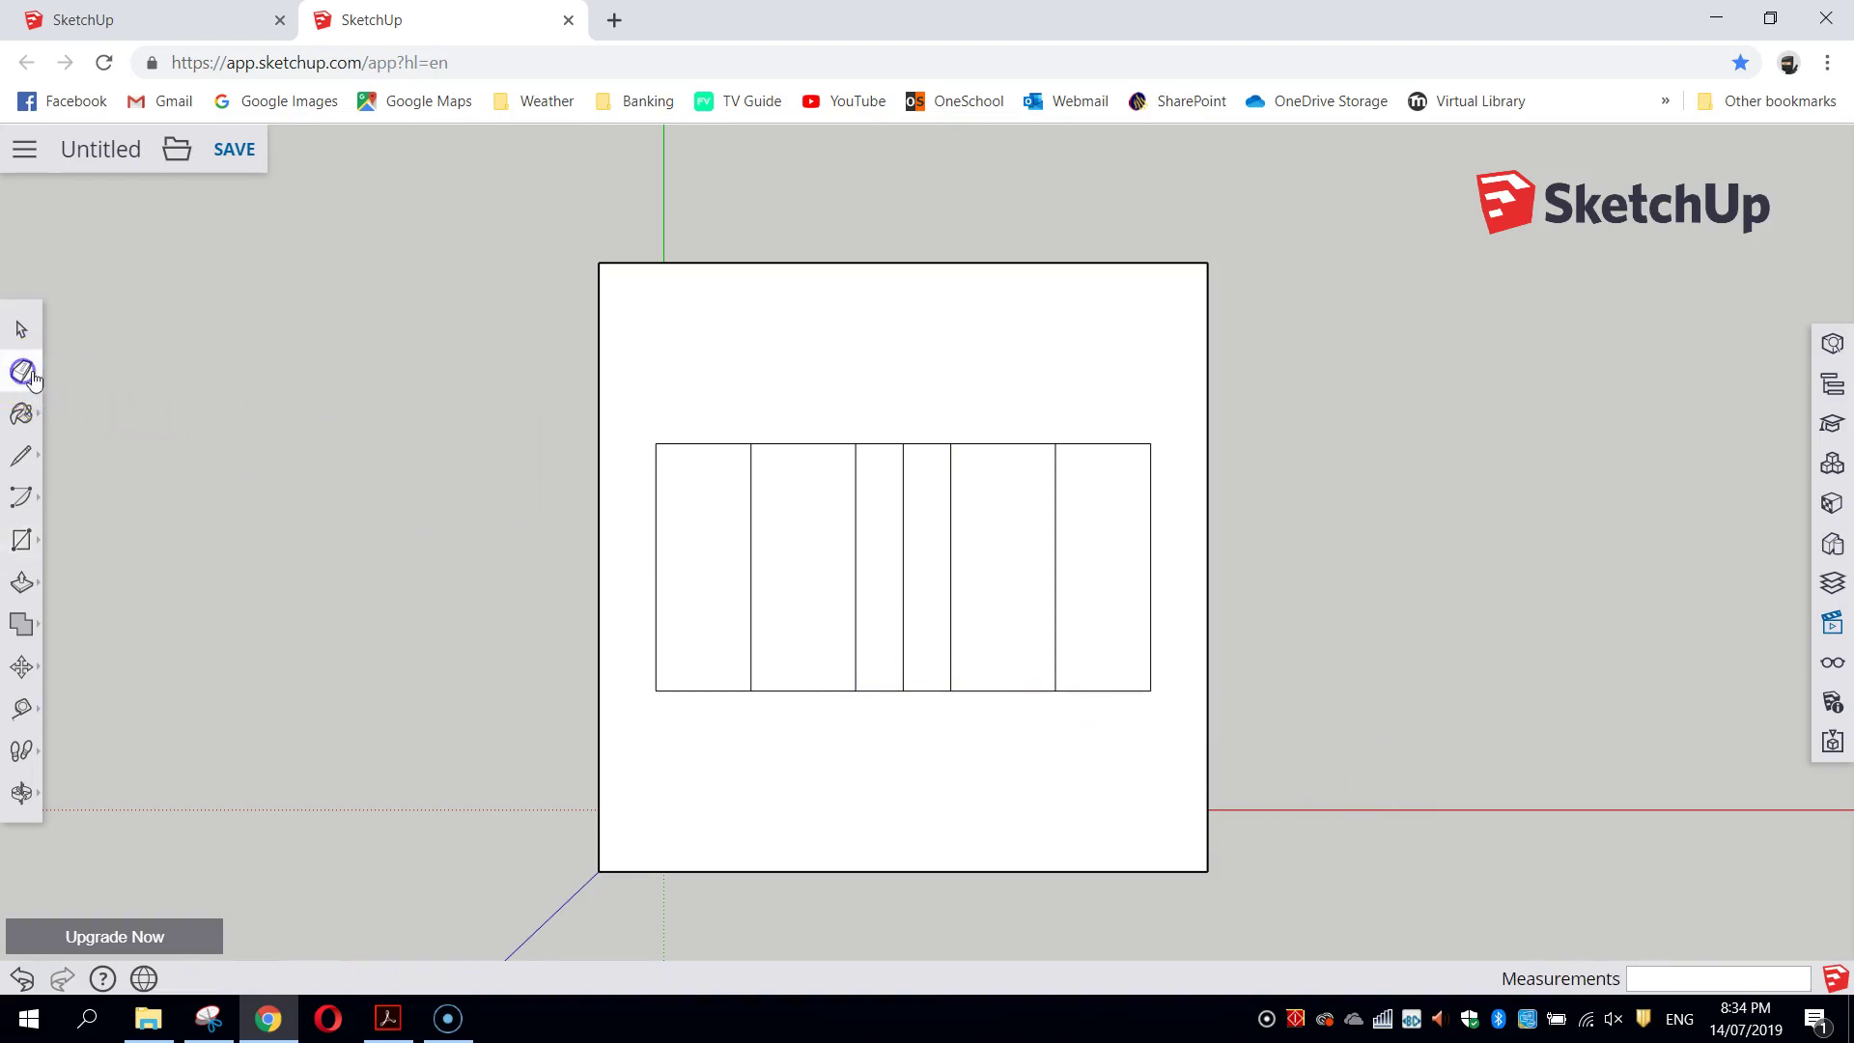
click(903, 565)
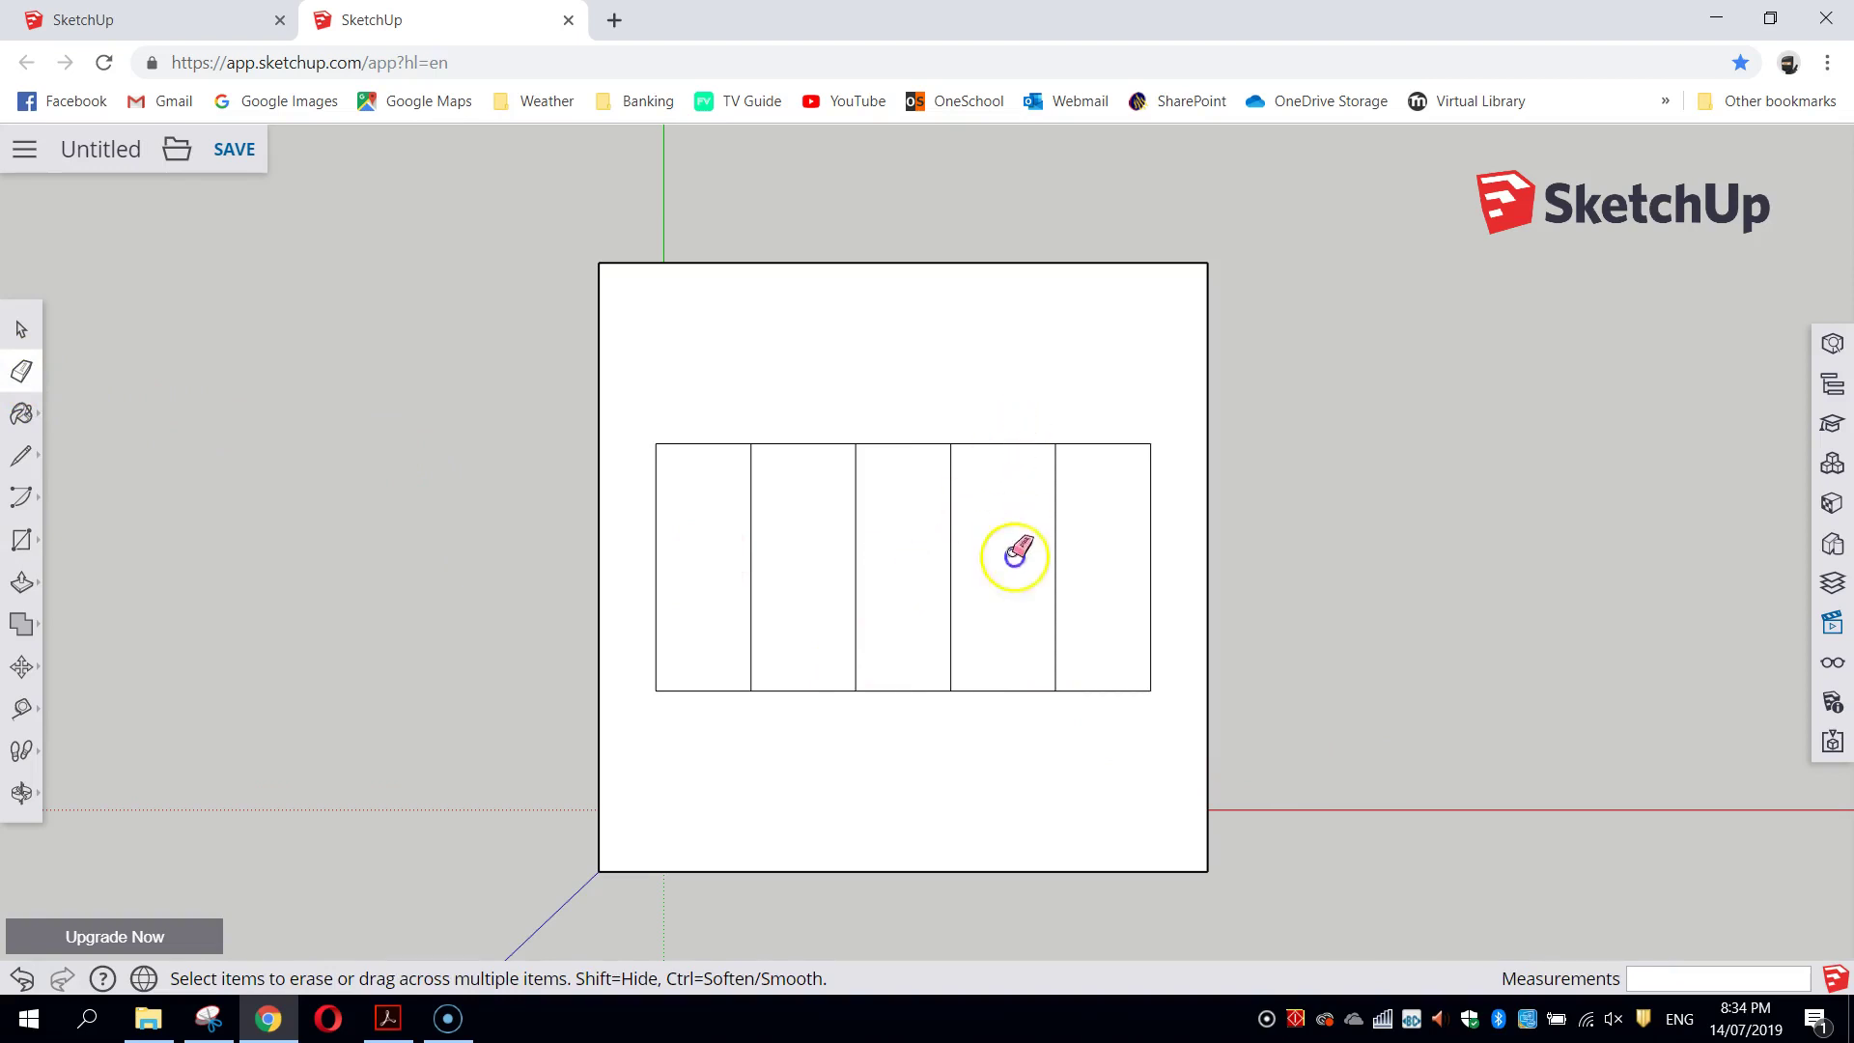
click(1014, 690)
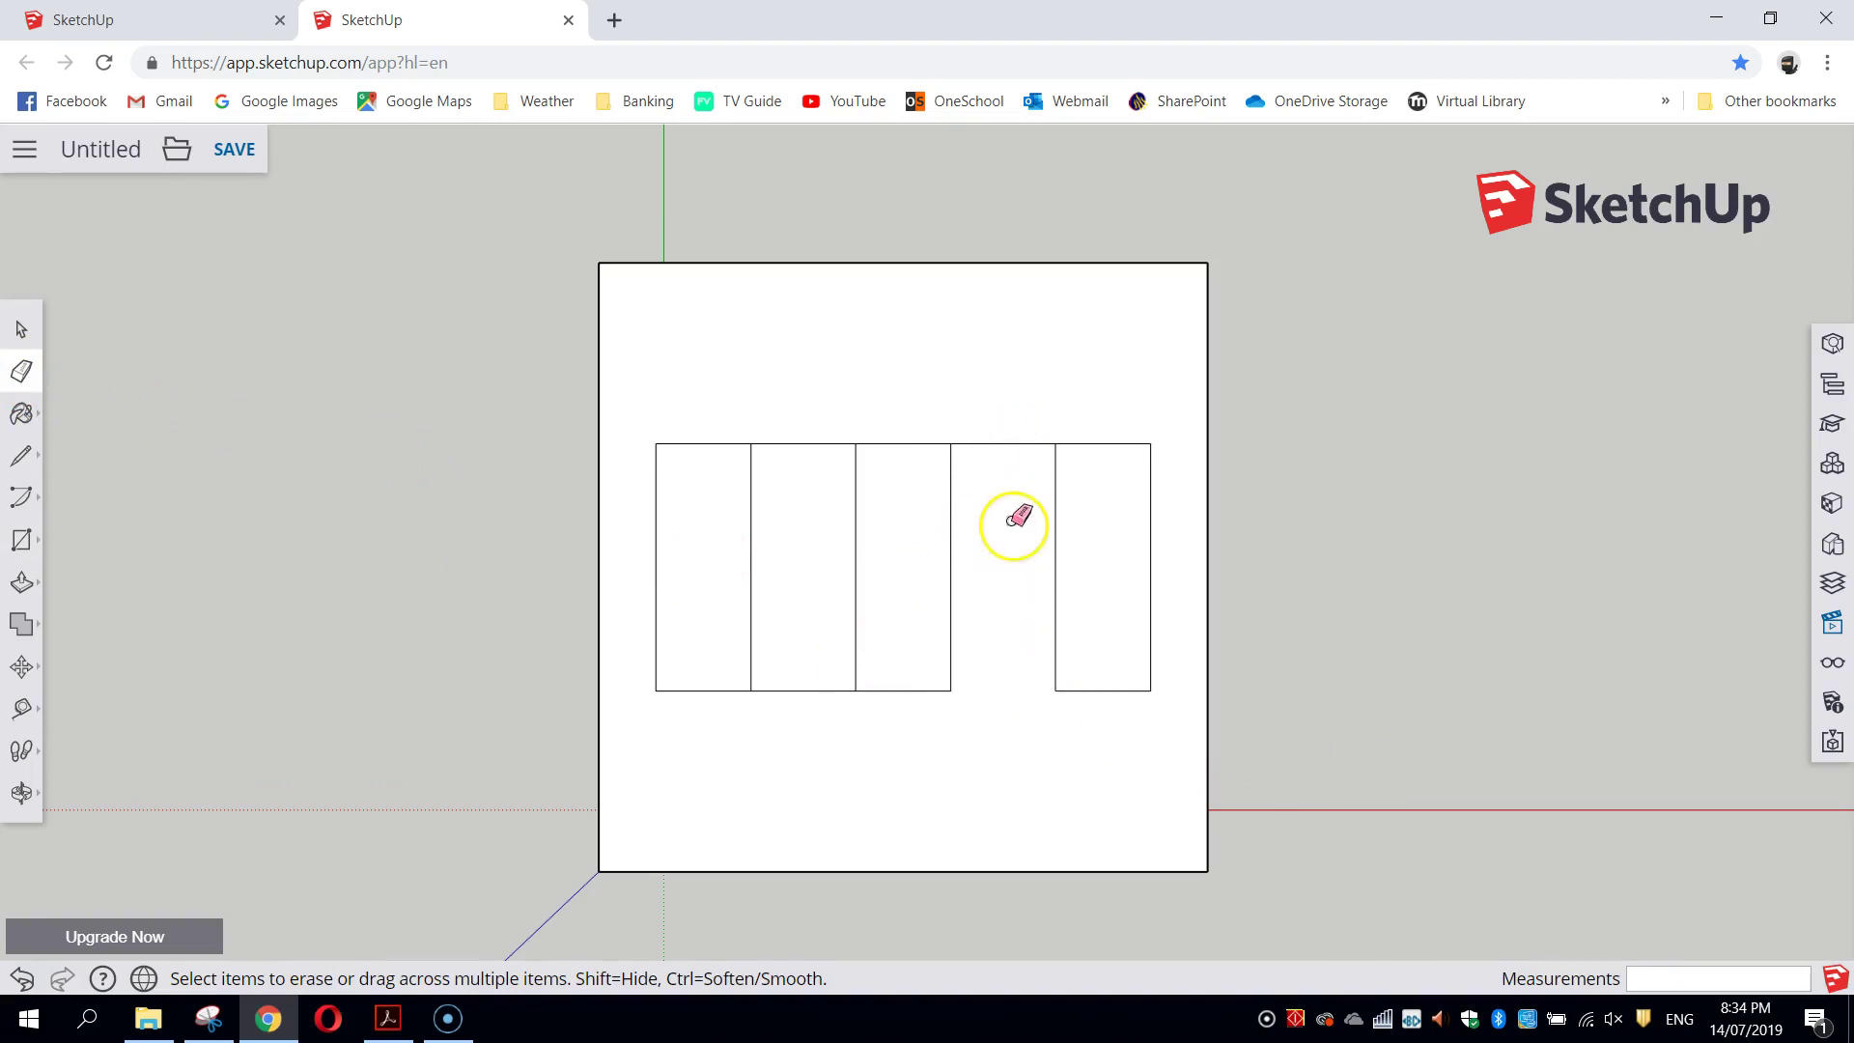
click(1005, 443)
click(804, 443)
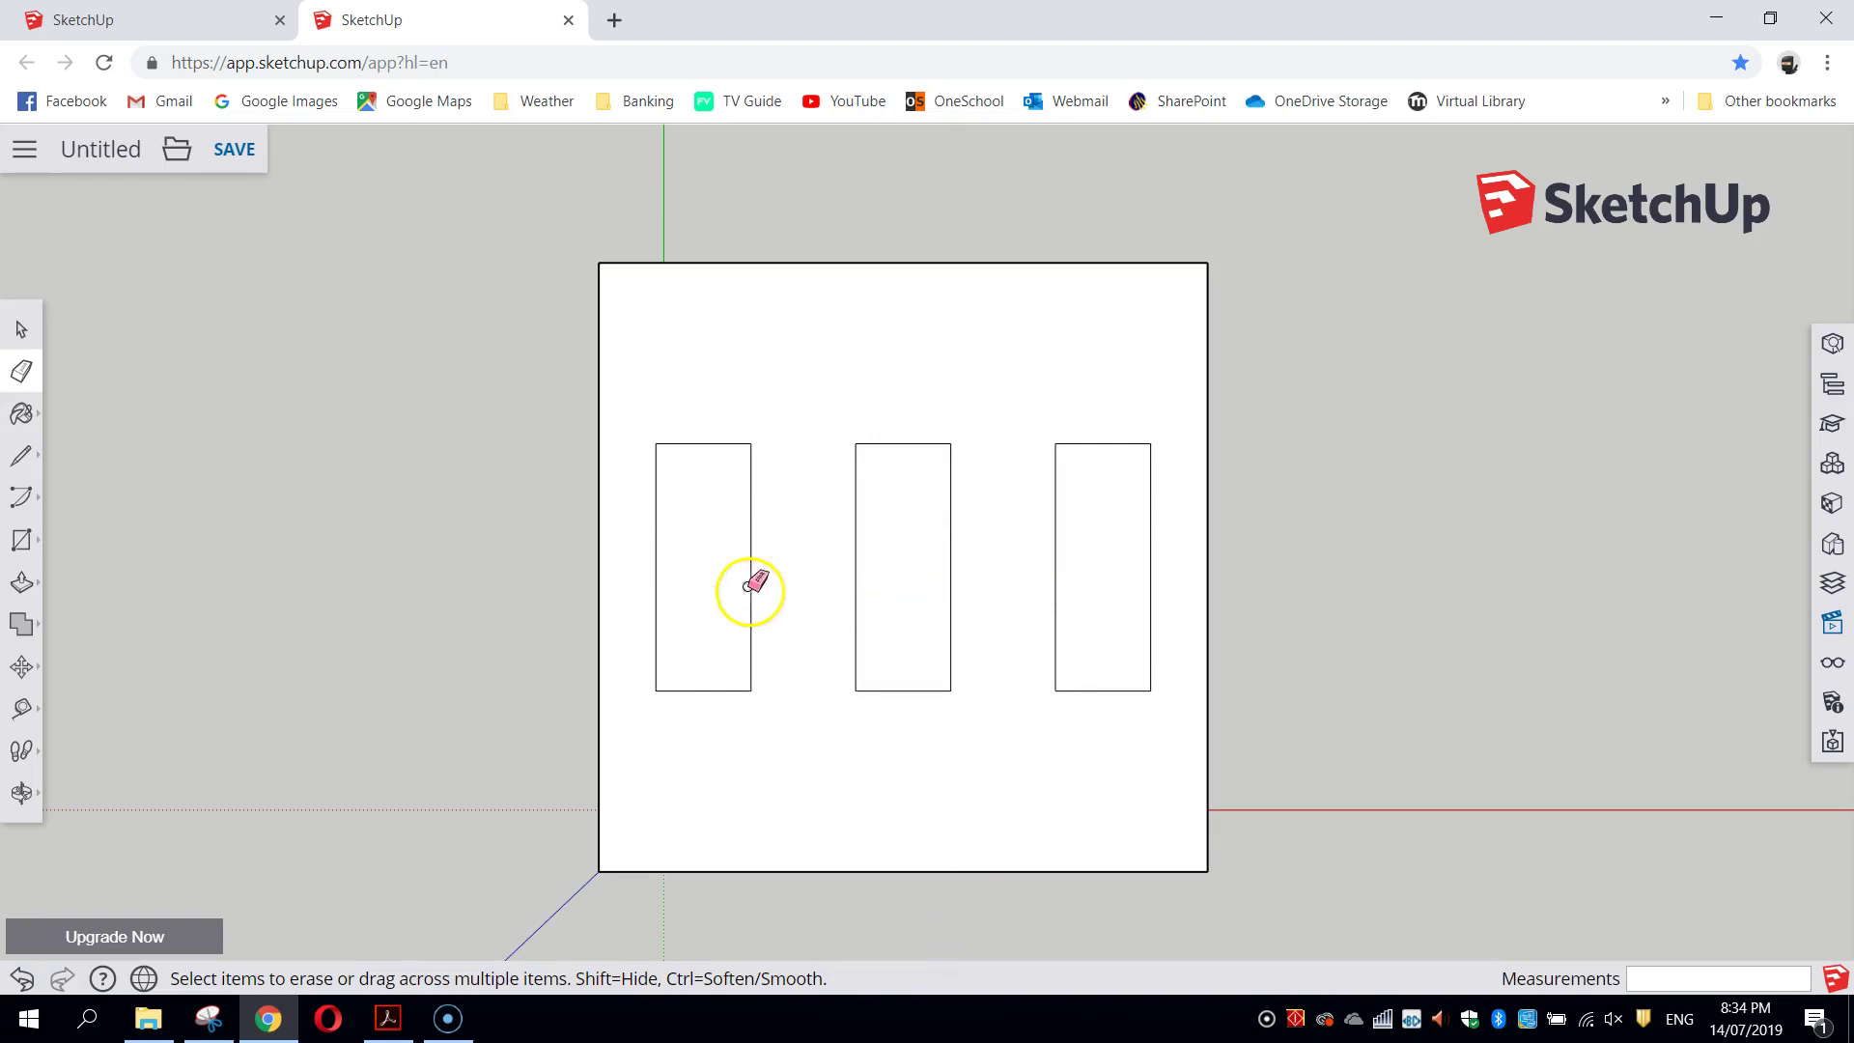
click(22, 329)
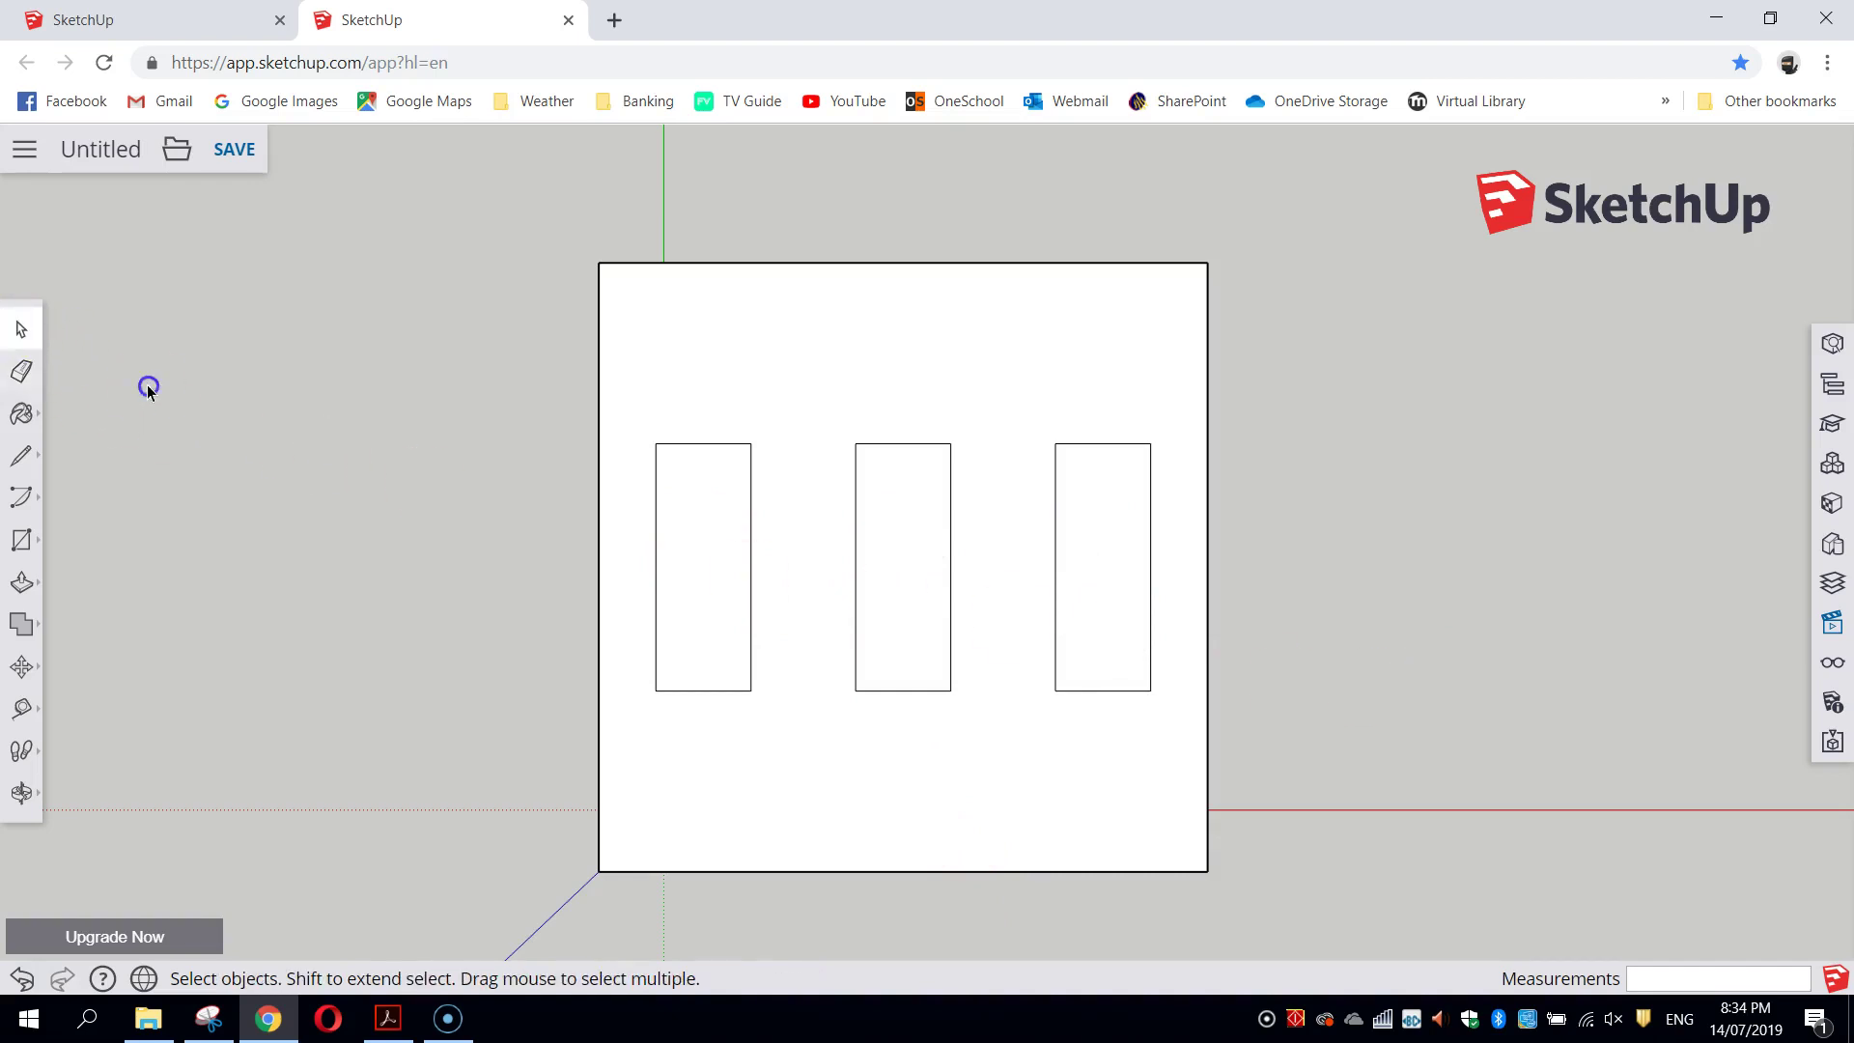
Step: Push the nearest slot rectangle down into the box
middle_drag(1340, 732, 921, 440)
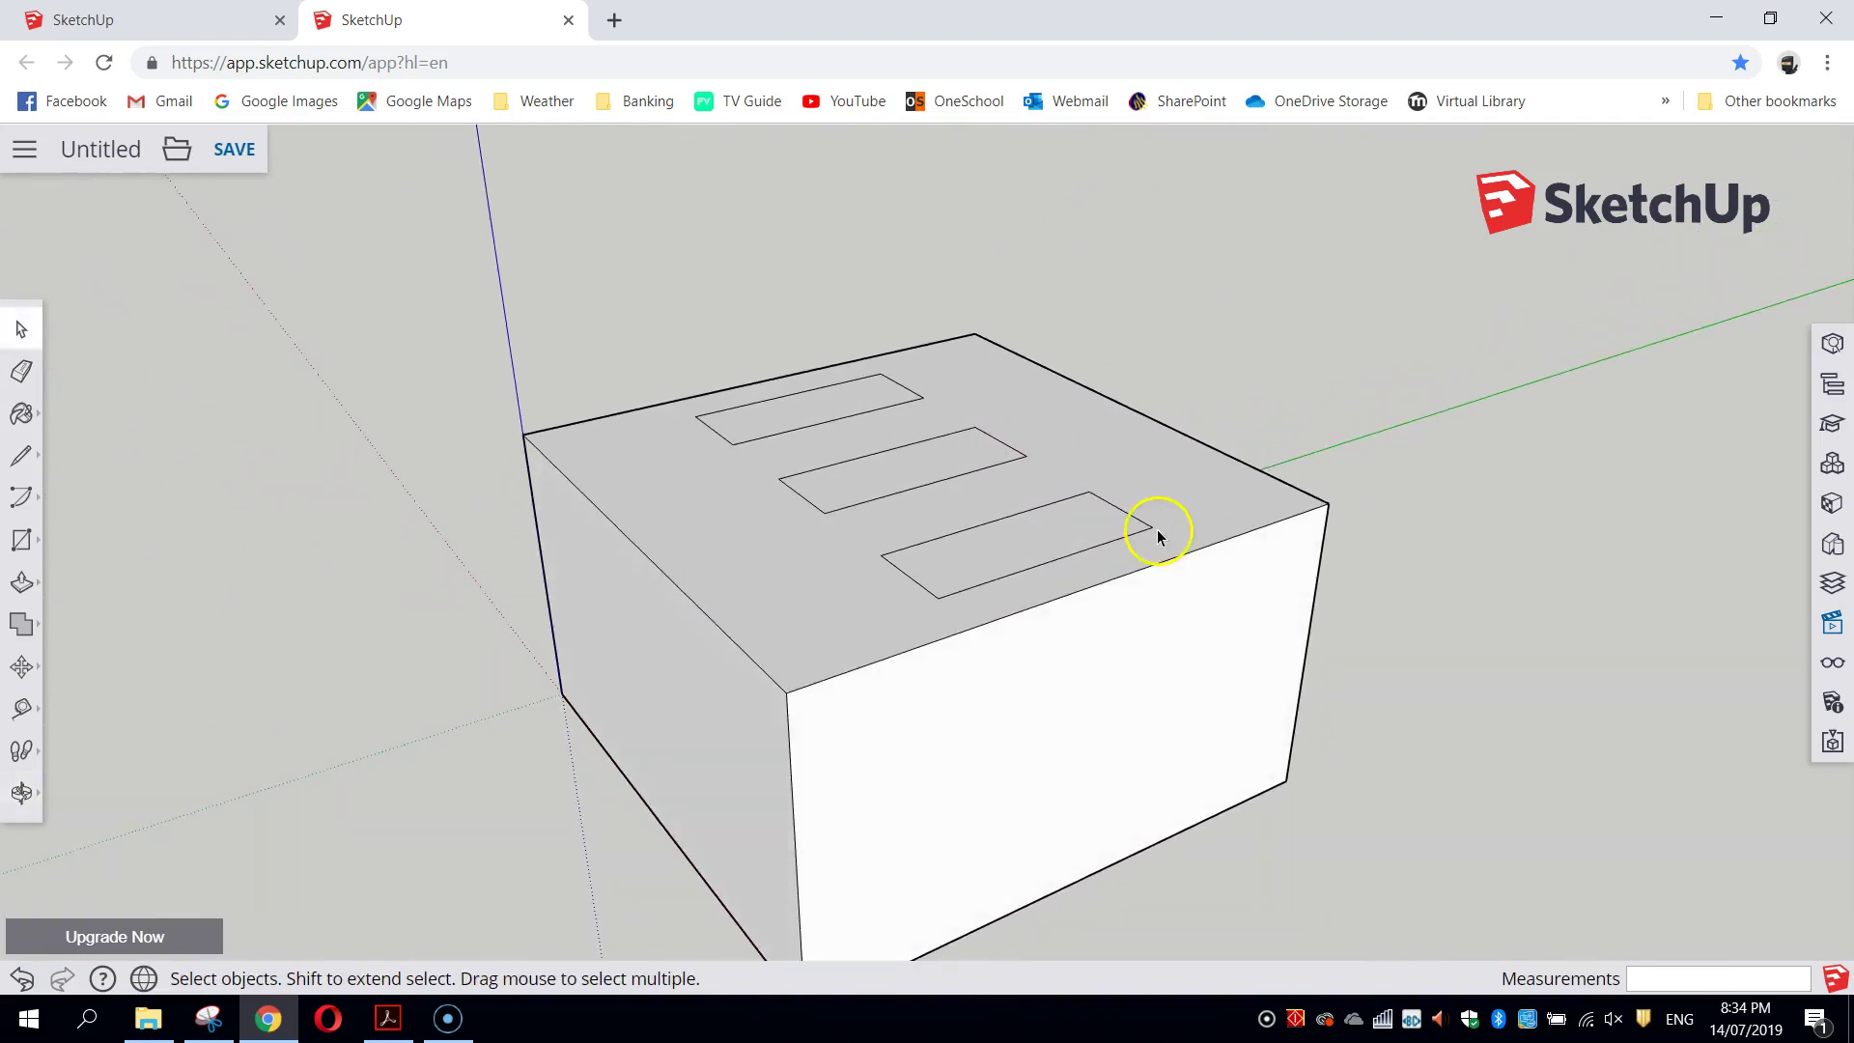
click(21, 582)
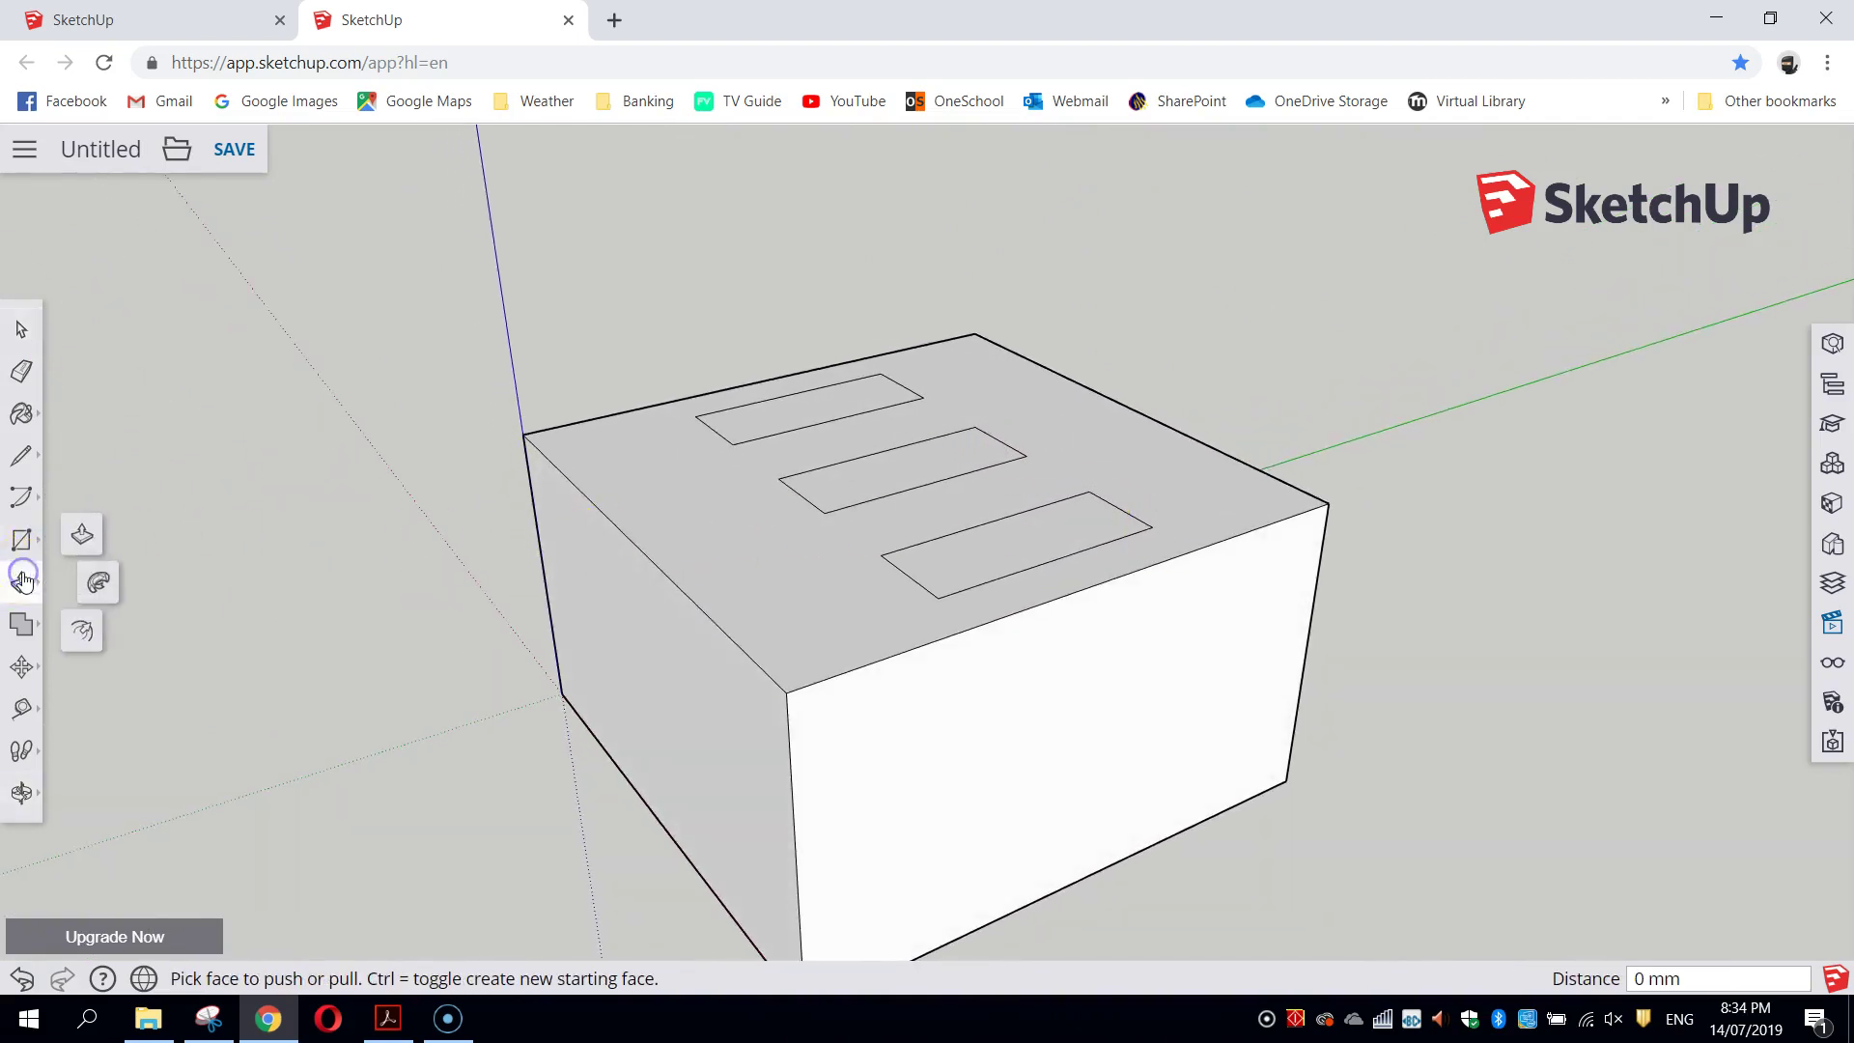
click(1045, 535)
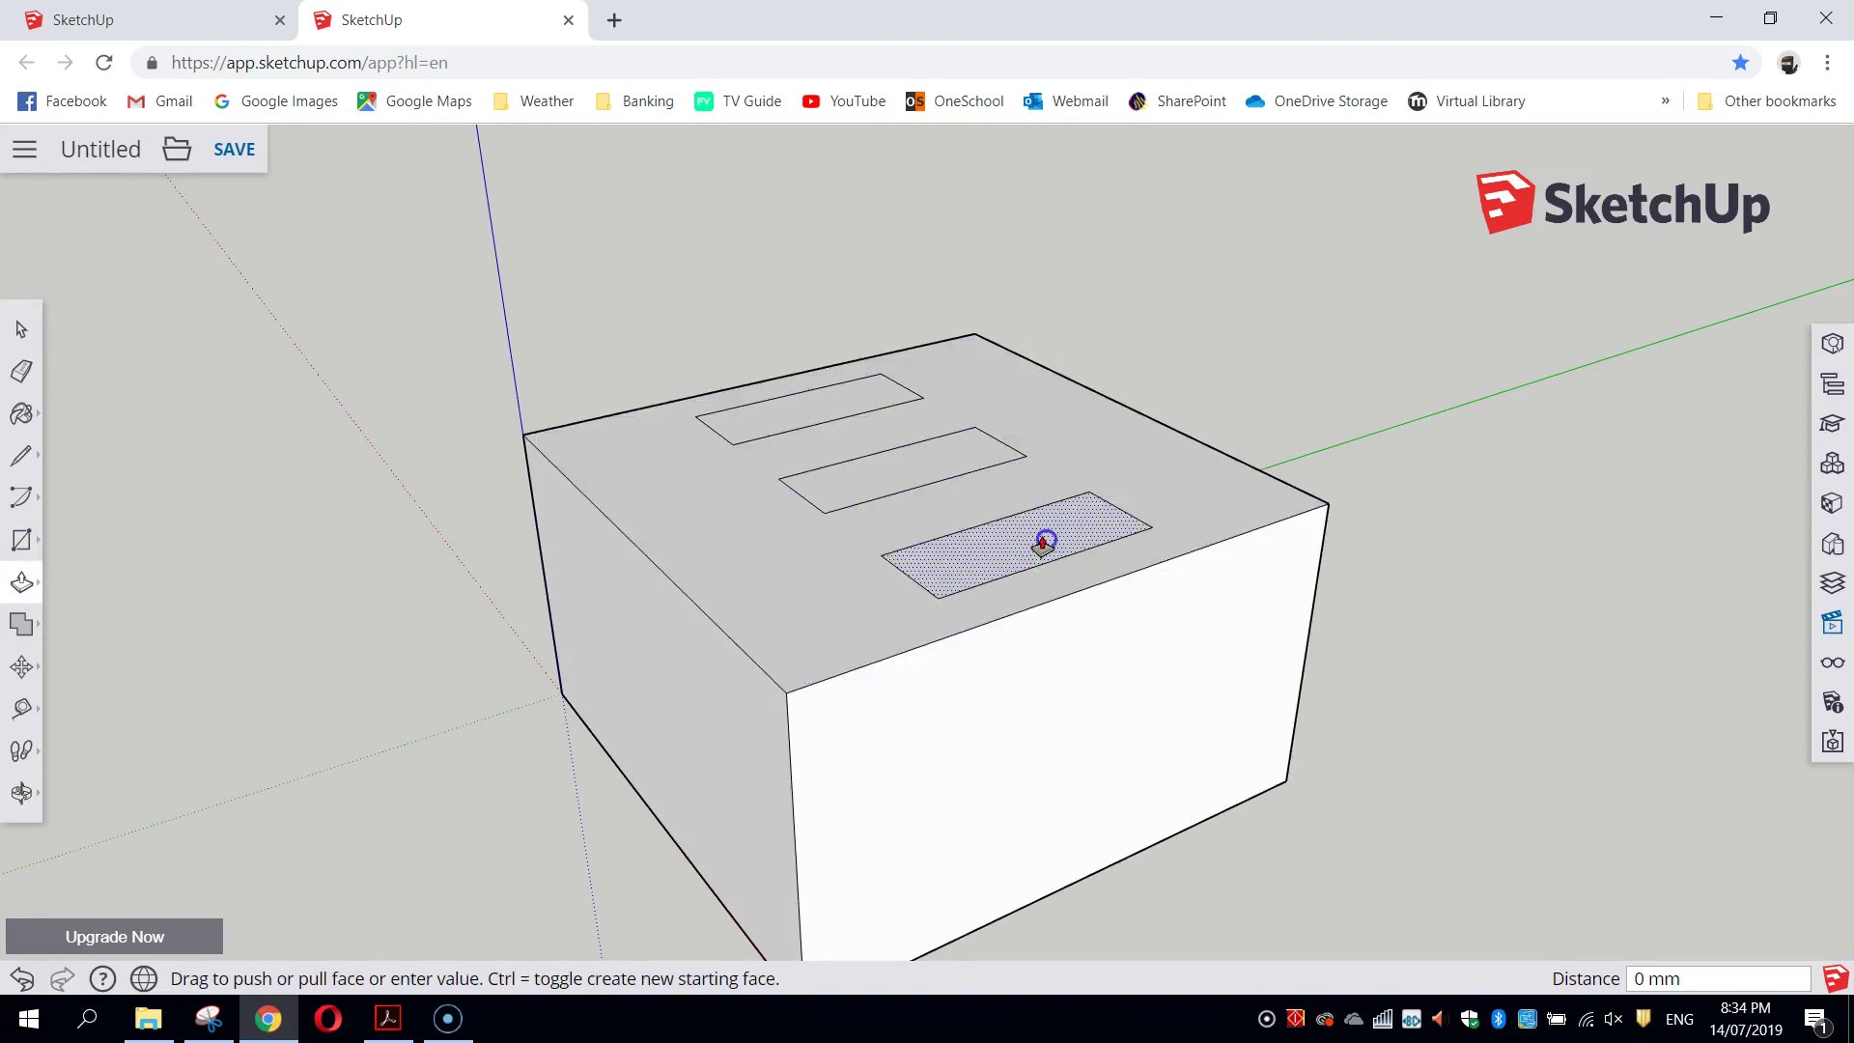
click(1044, 621)
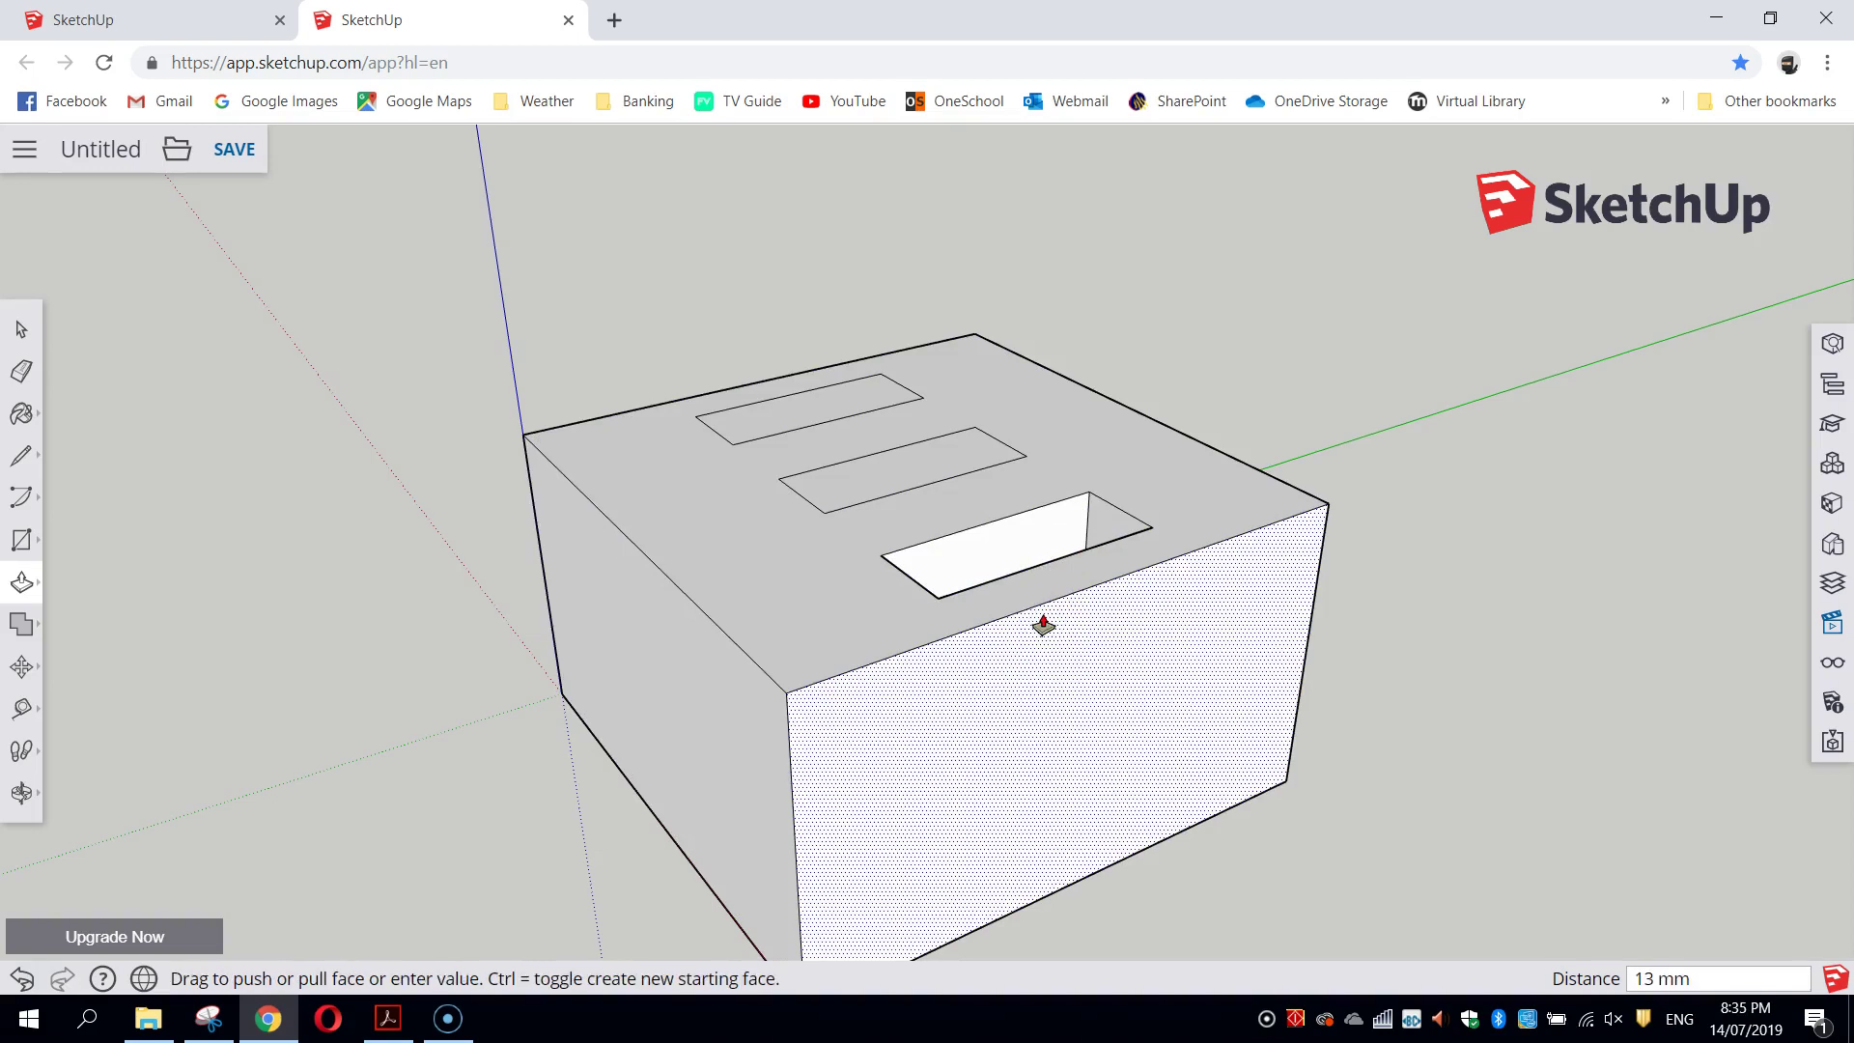
Step: Push the middle and far slot rectangles 13 mm down into the block
middle_drag(1043, 625, 1221, 882)
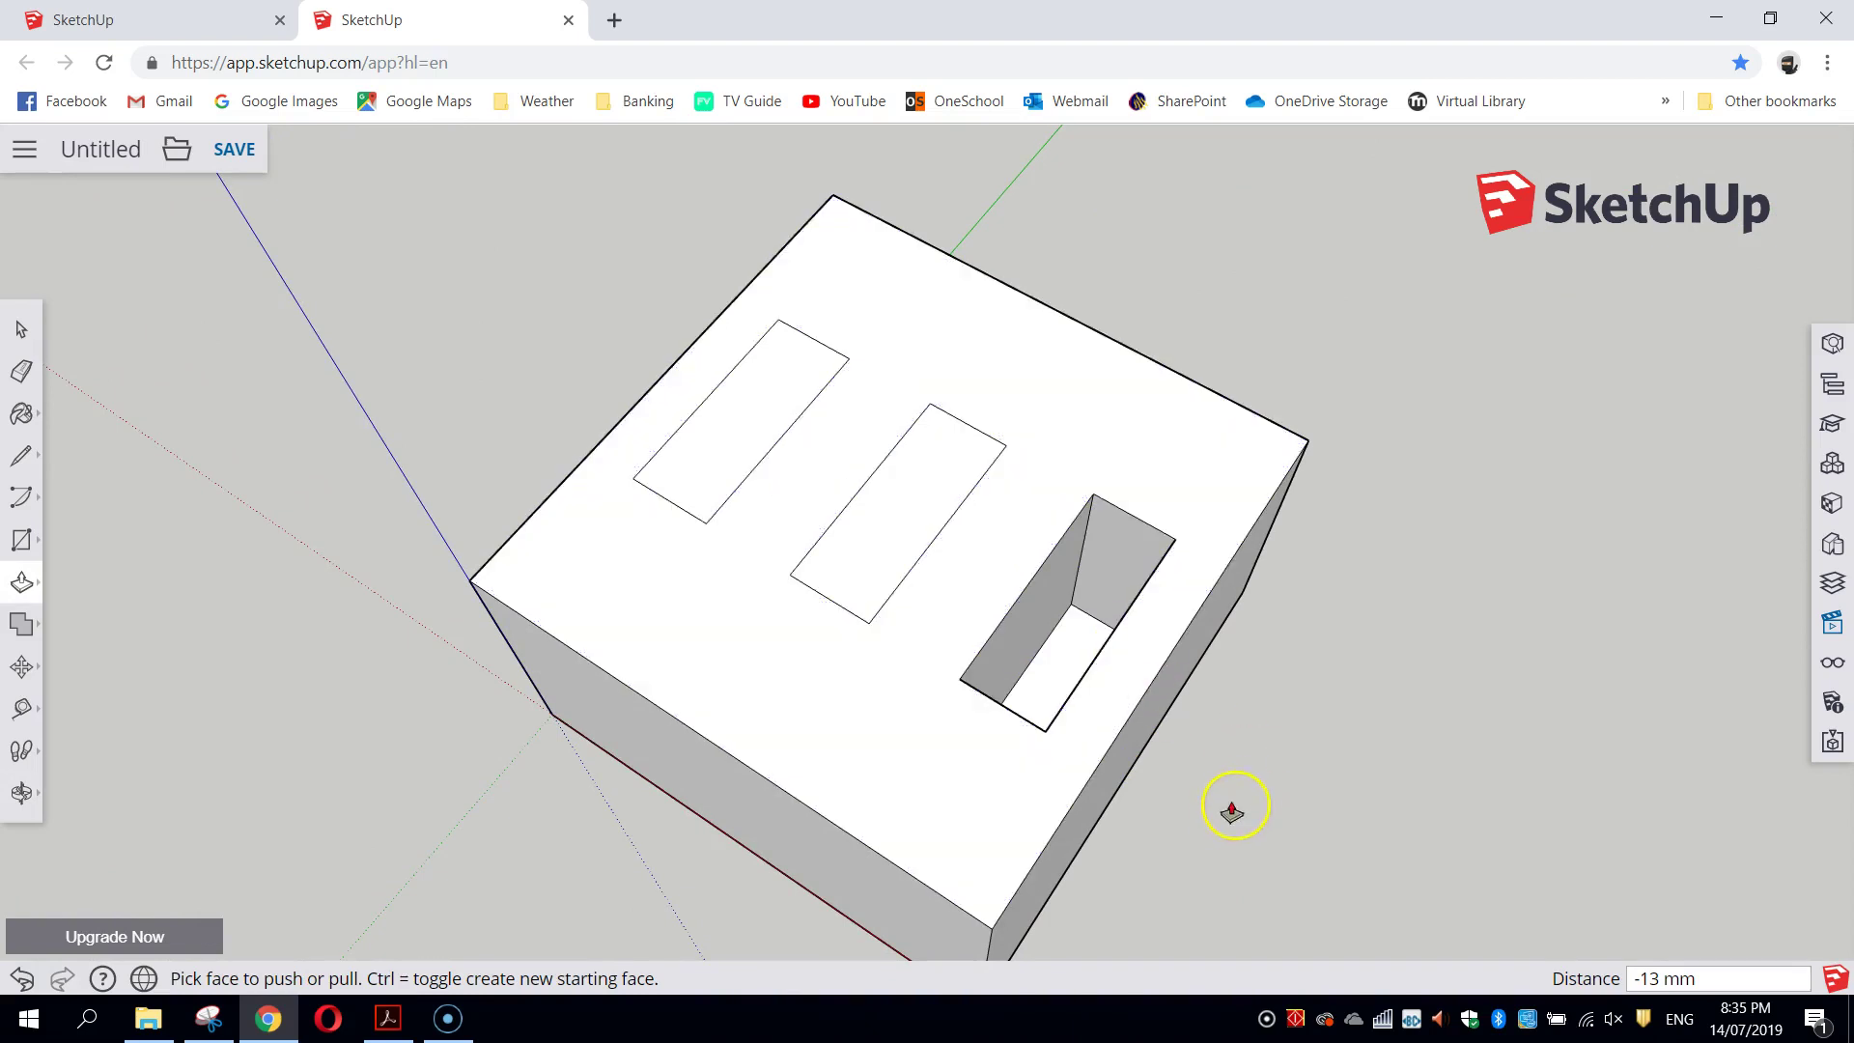
middle_drag(1233, 811, 853, 435)
click(880, 475)
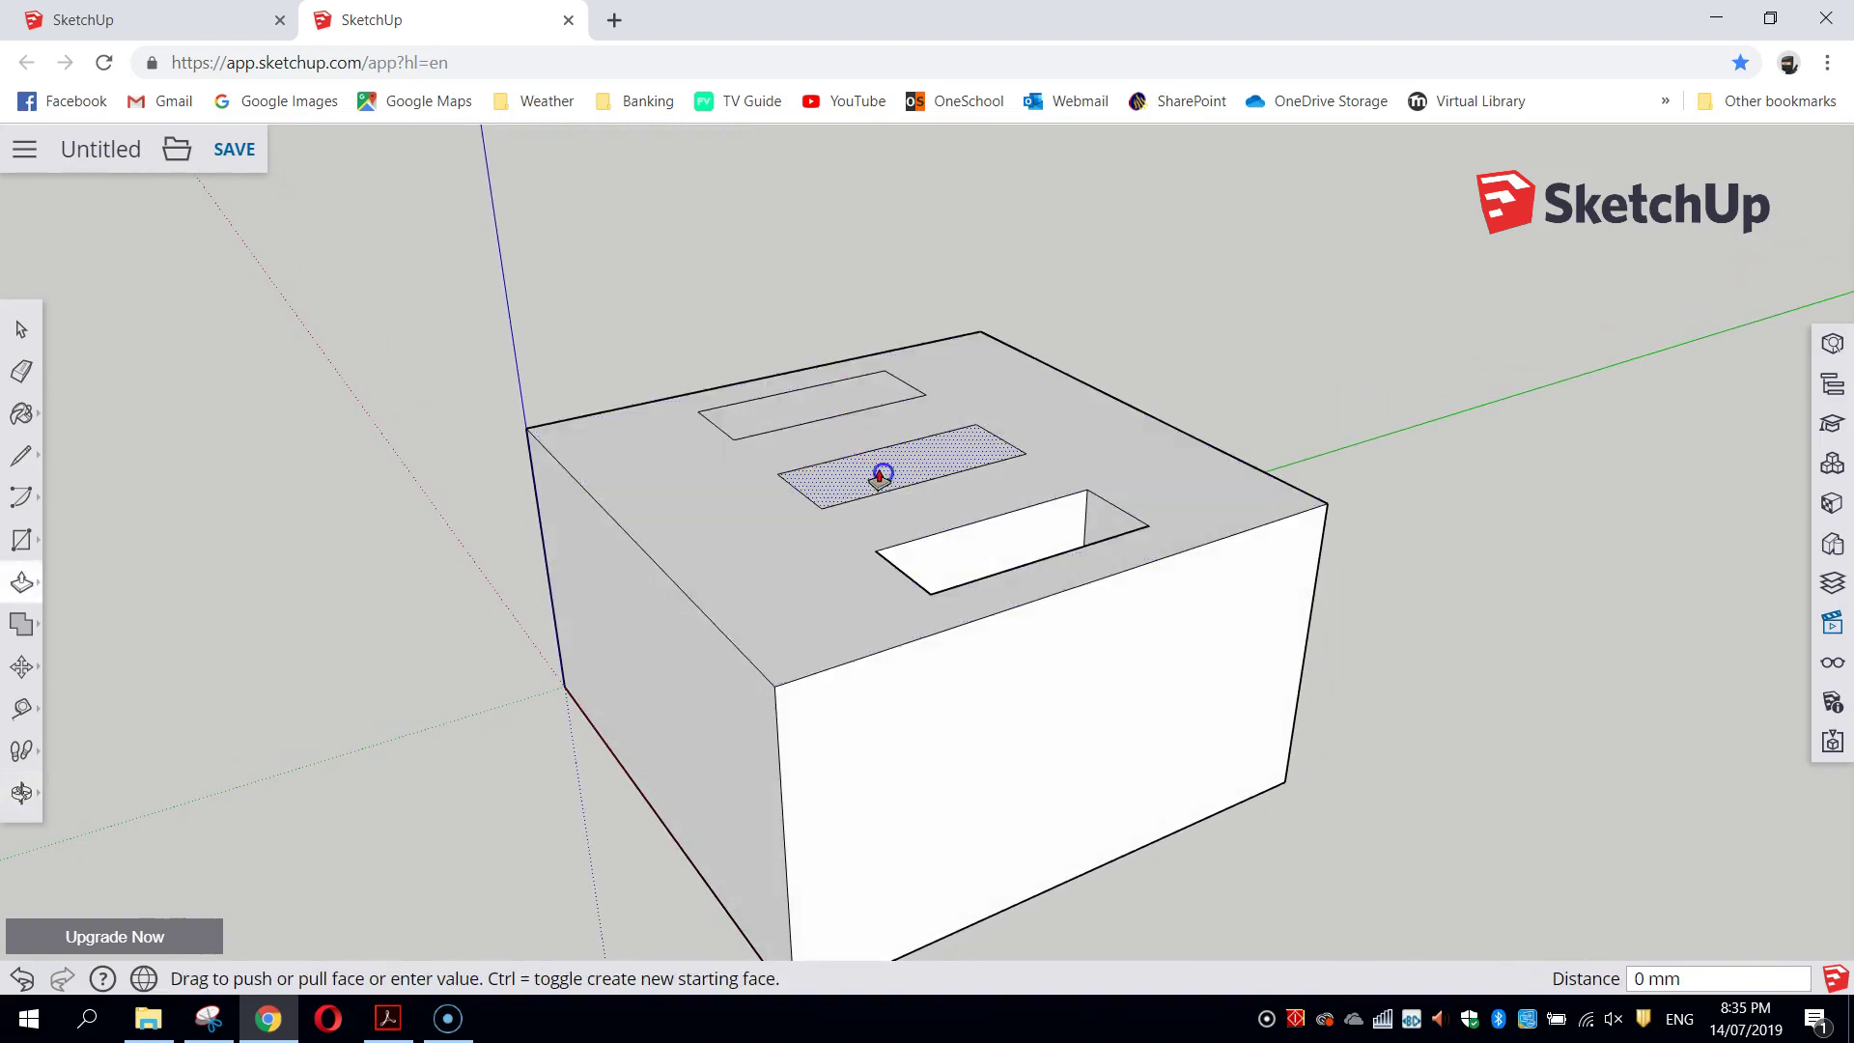
click(871, 538)
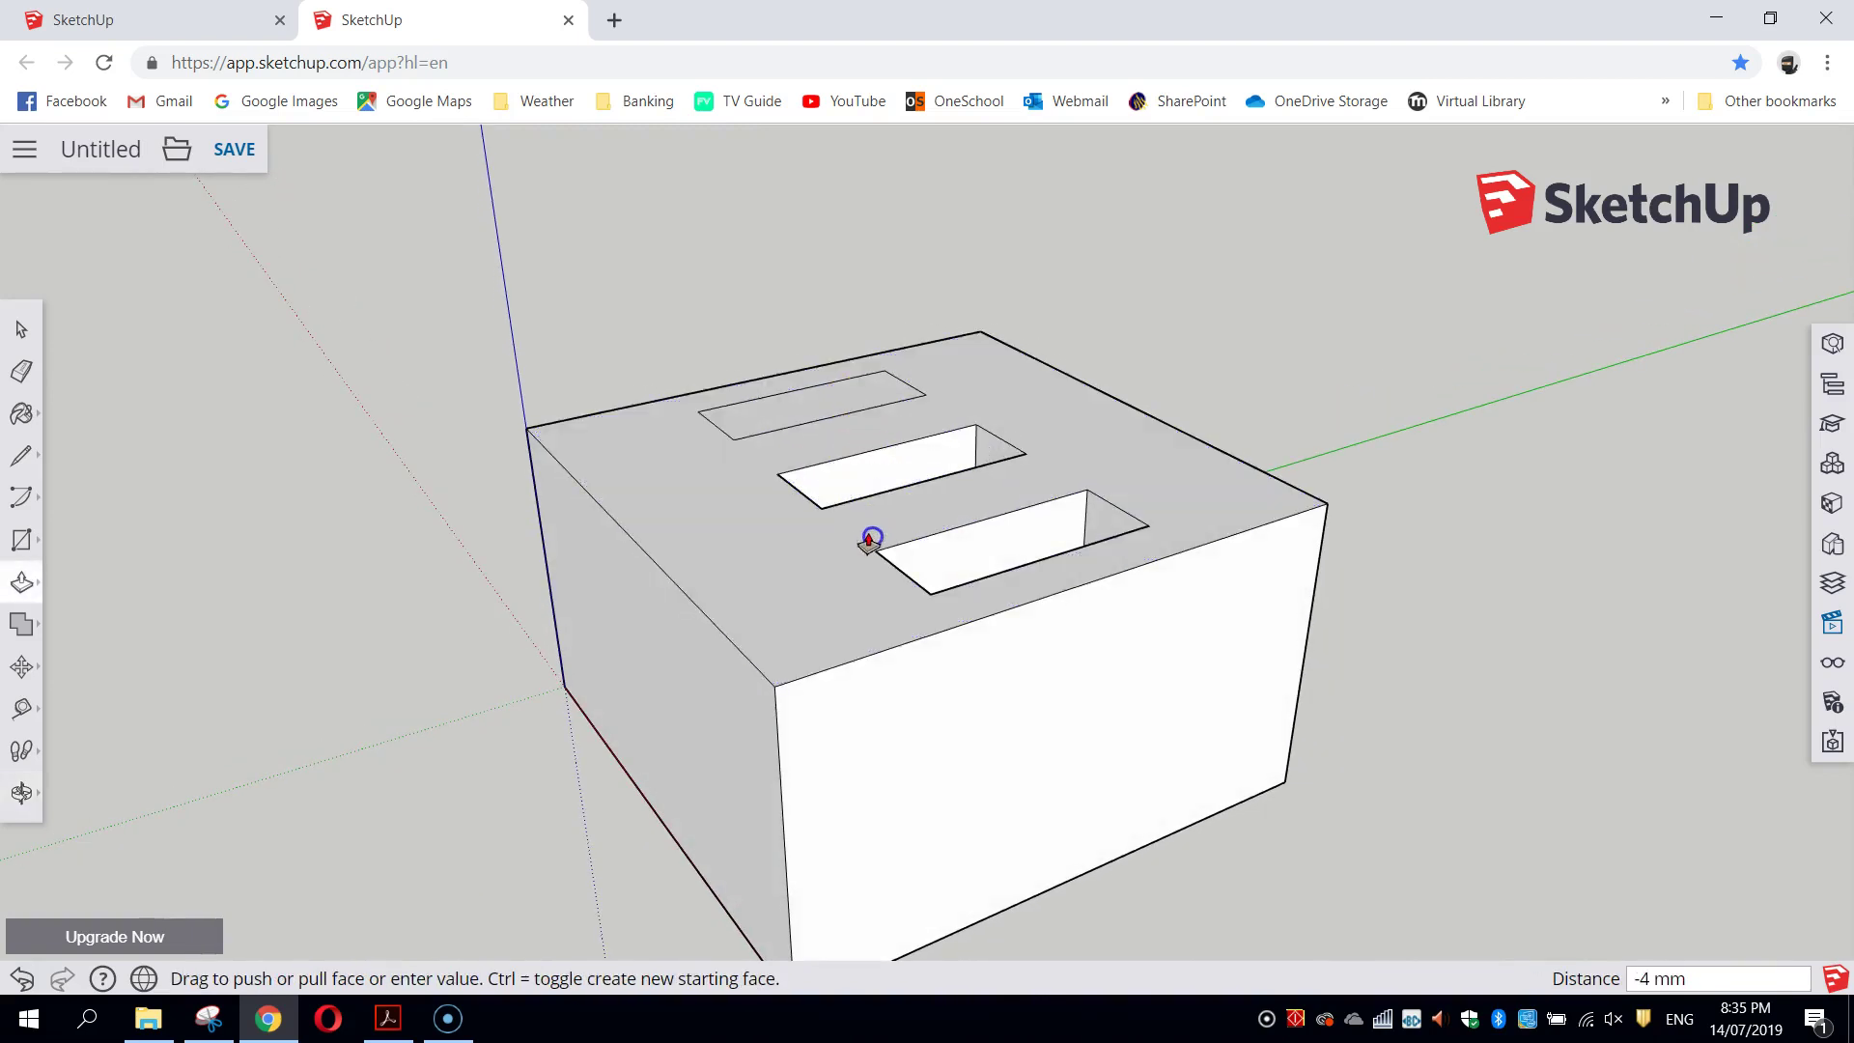
click(869, 541)
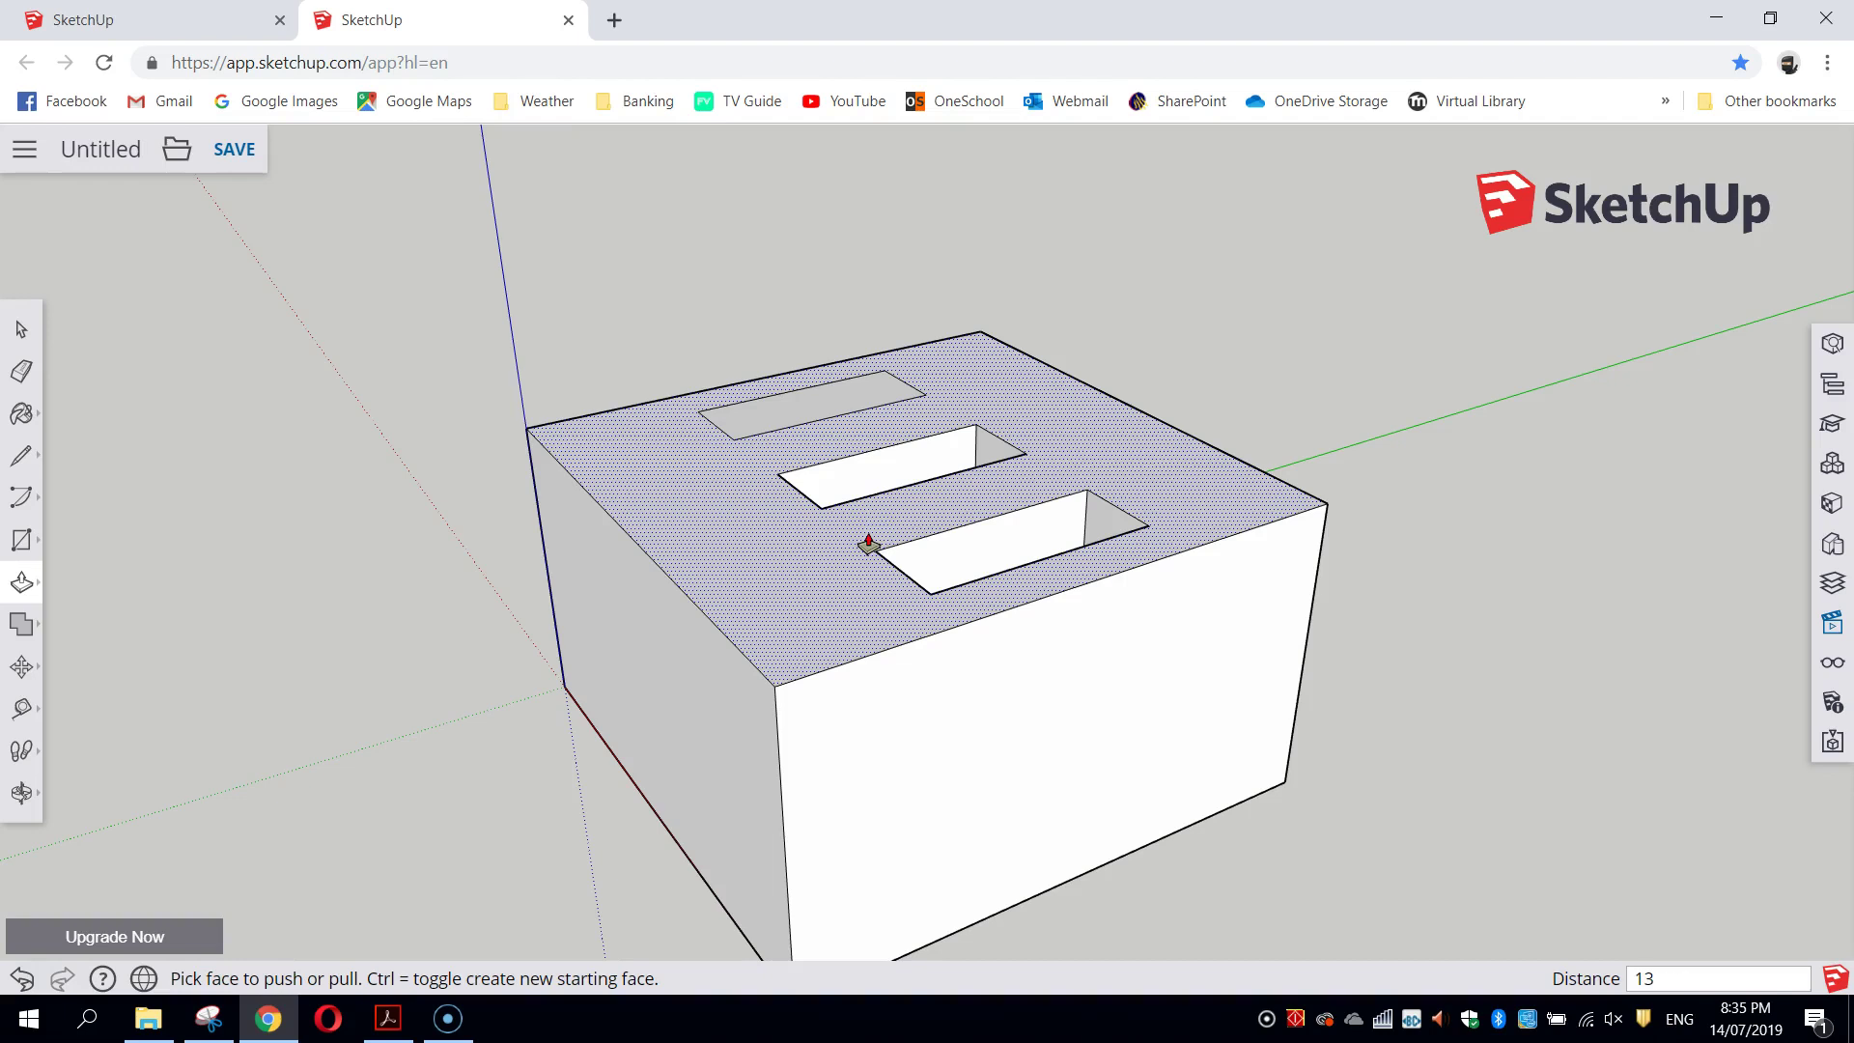
key(Return)
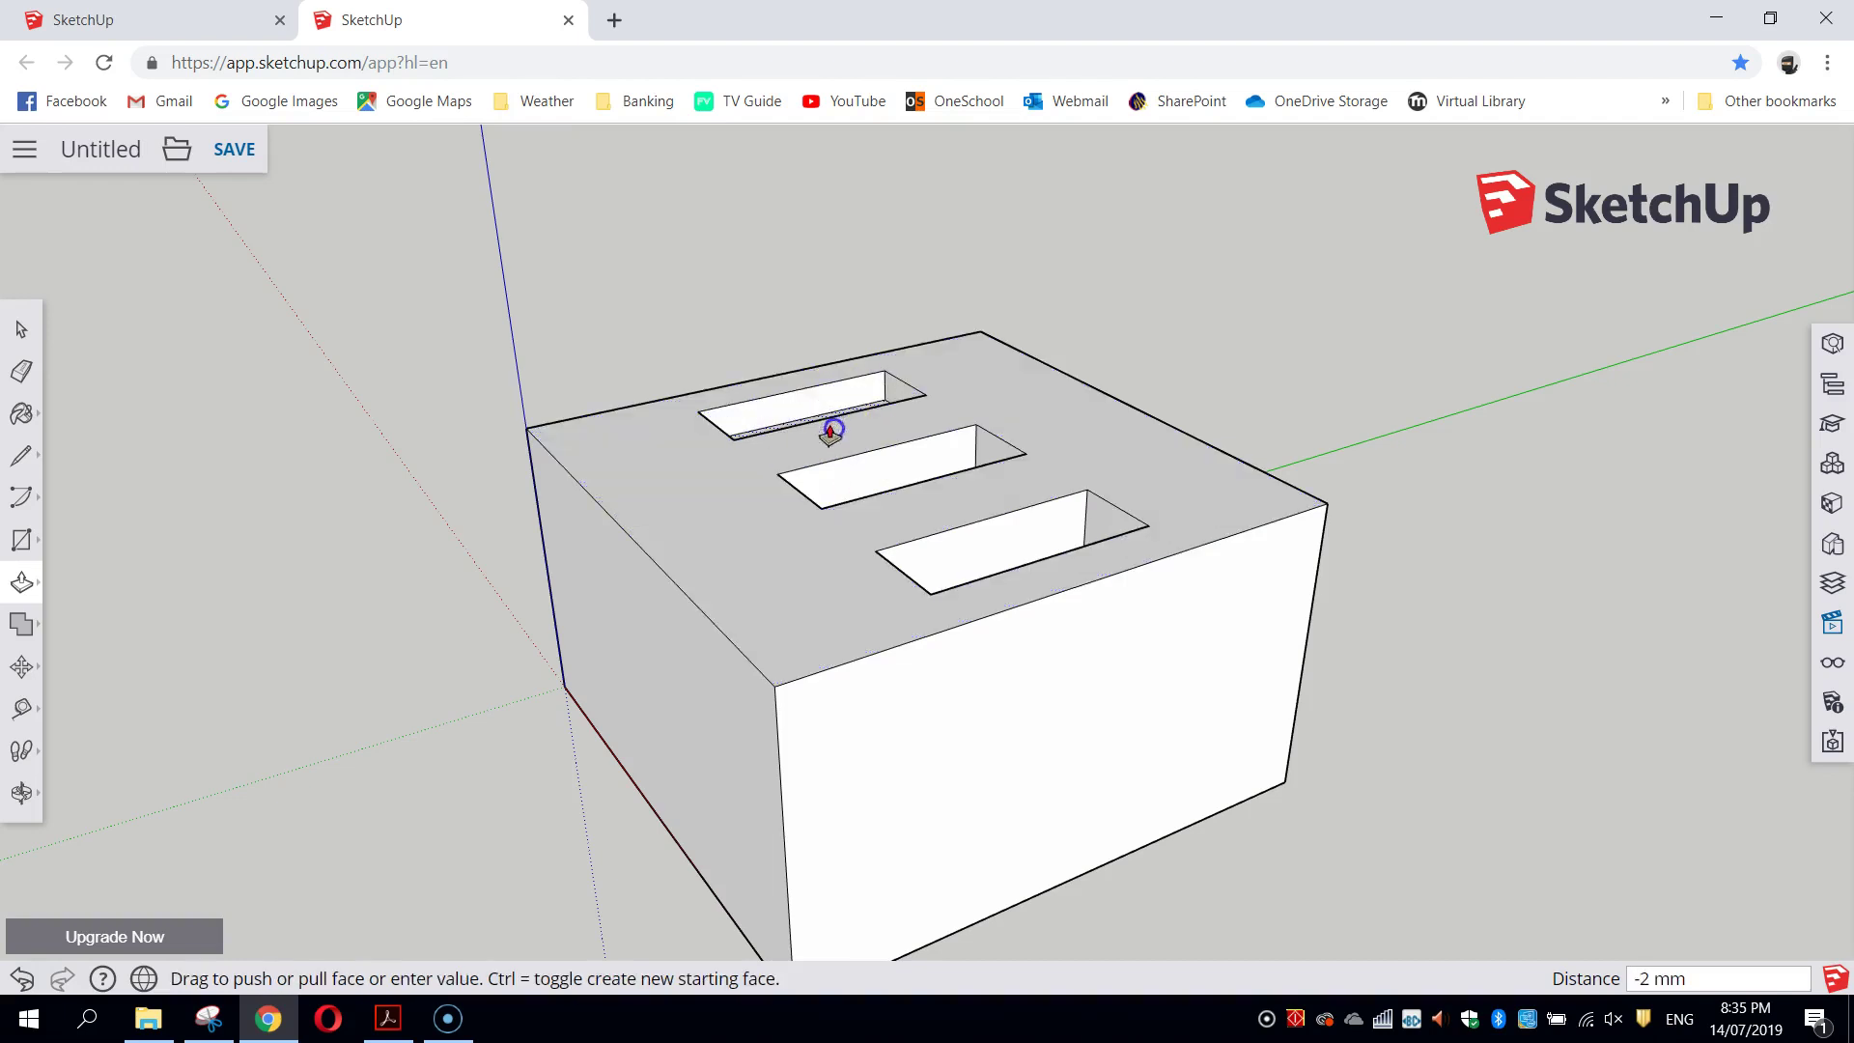
click(826, 465)
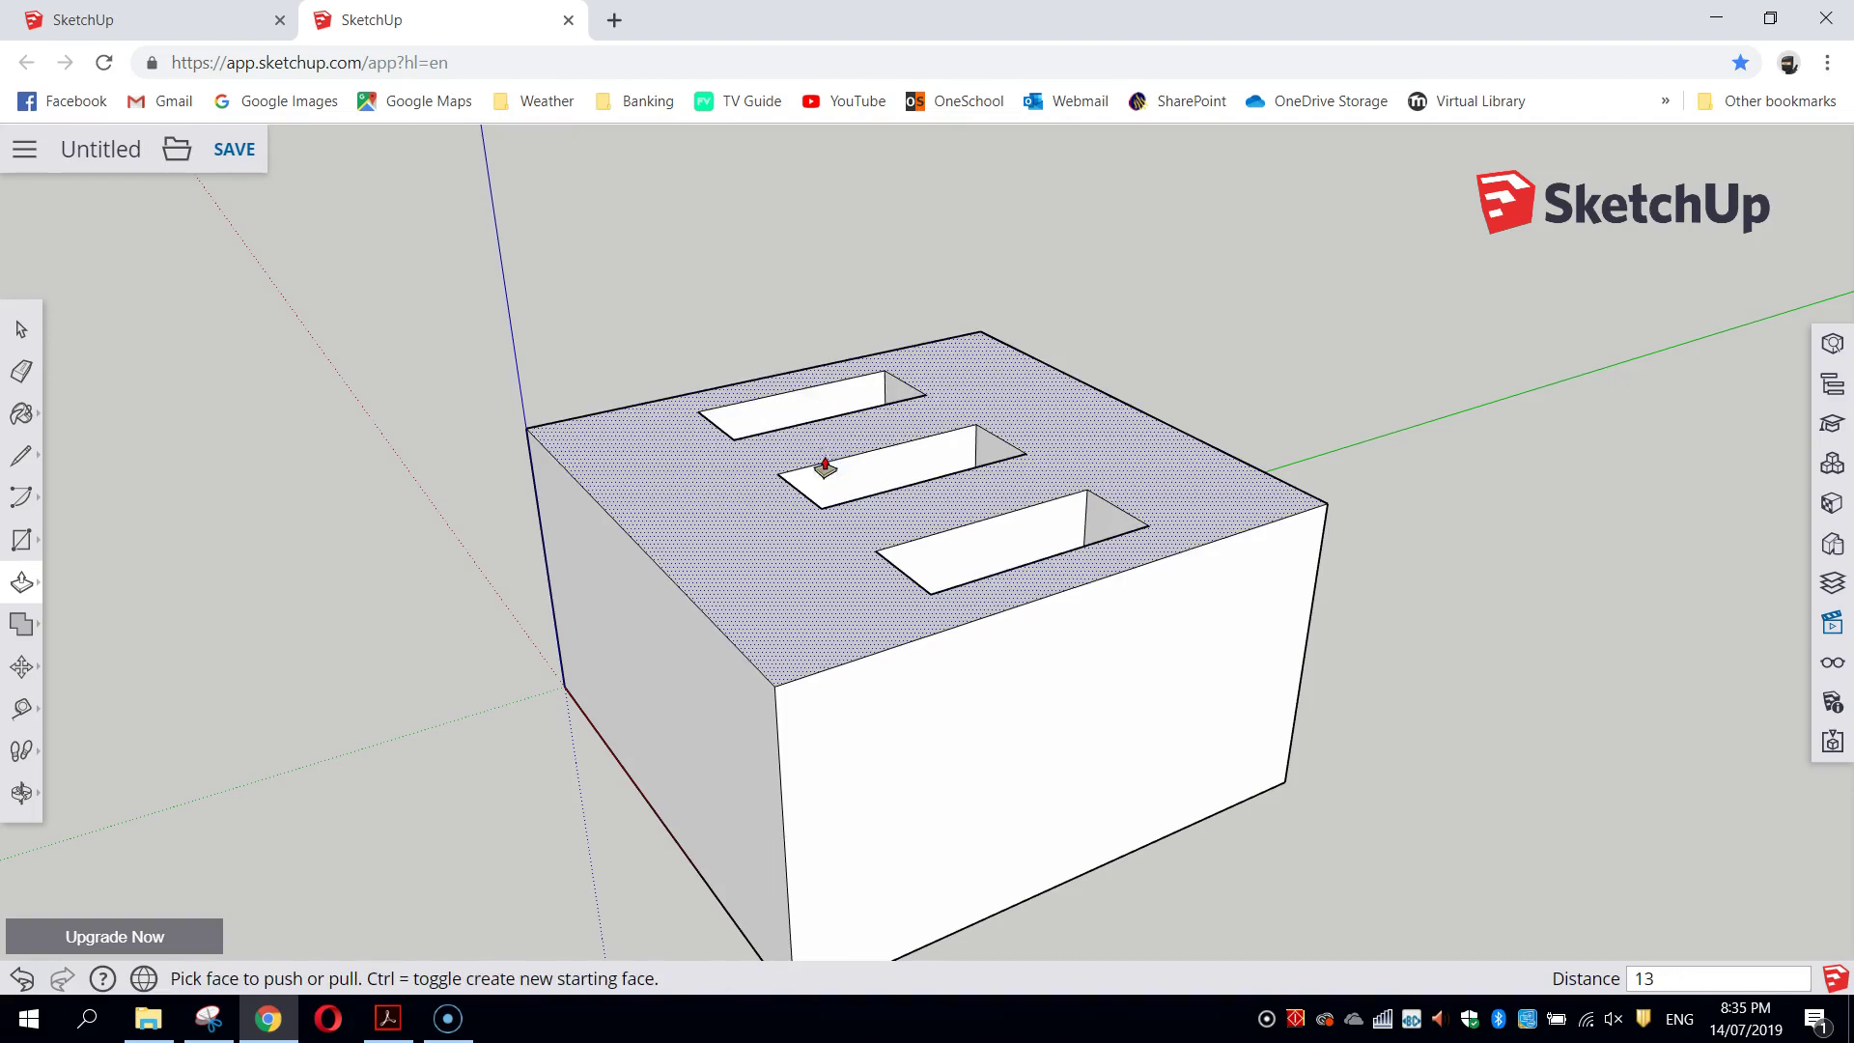
click(824, 467)
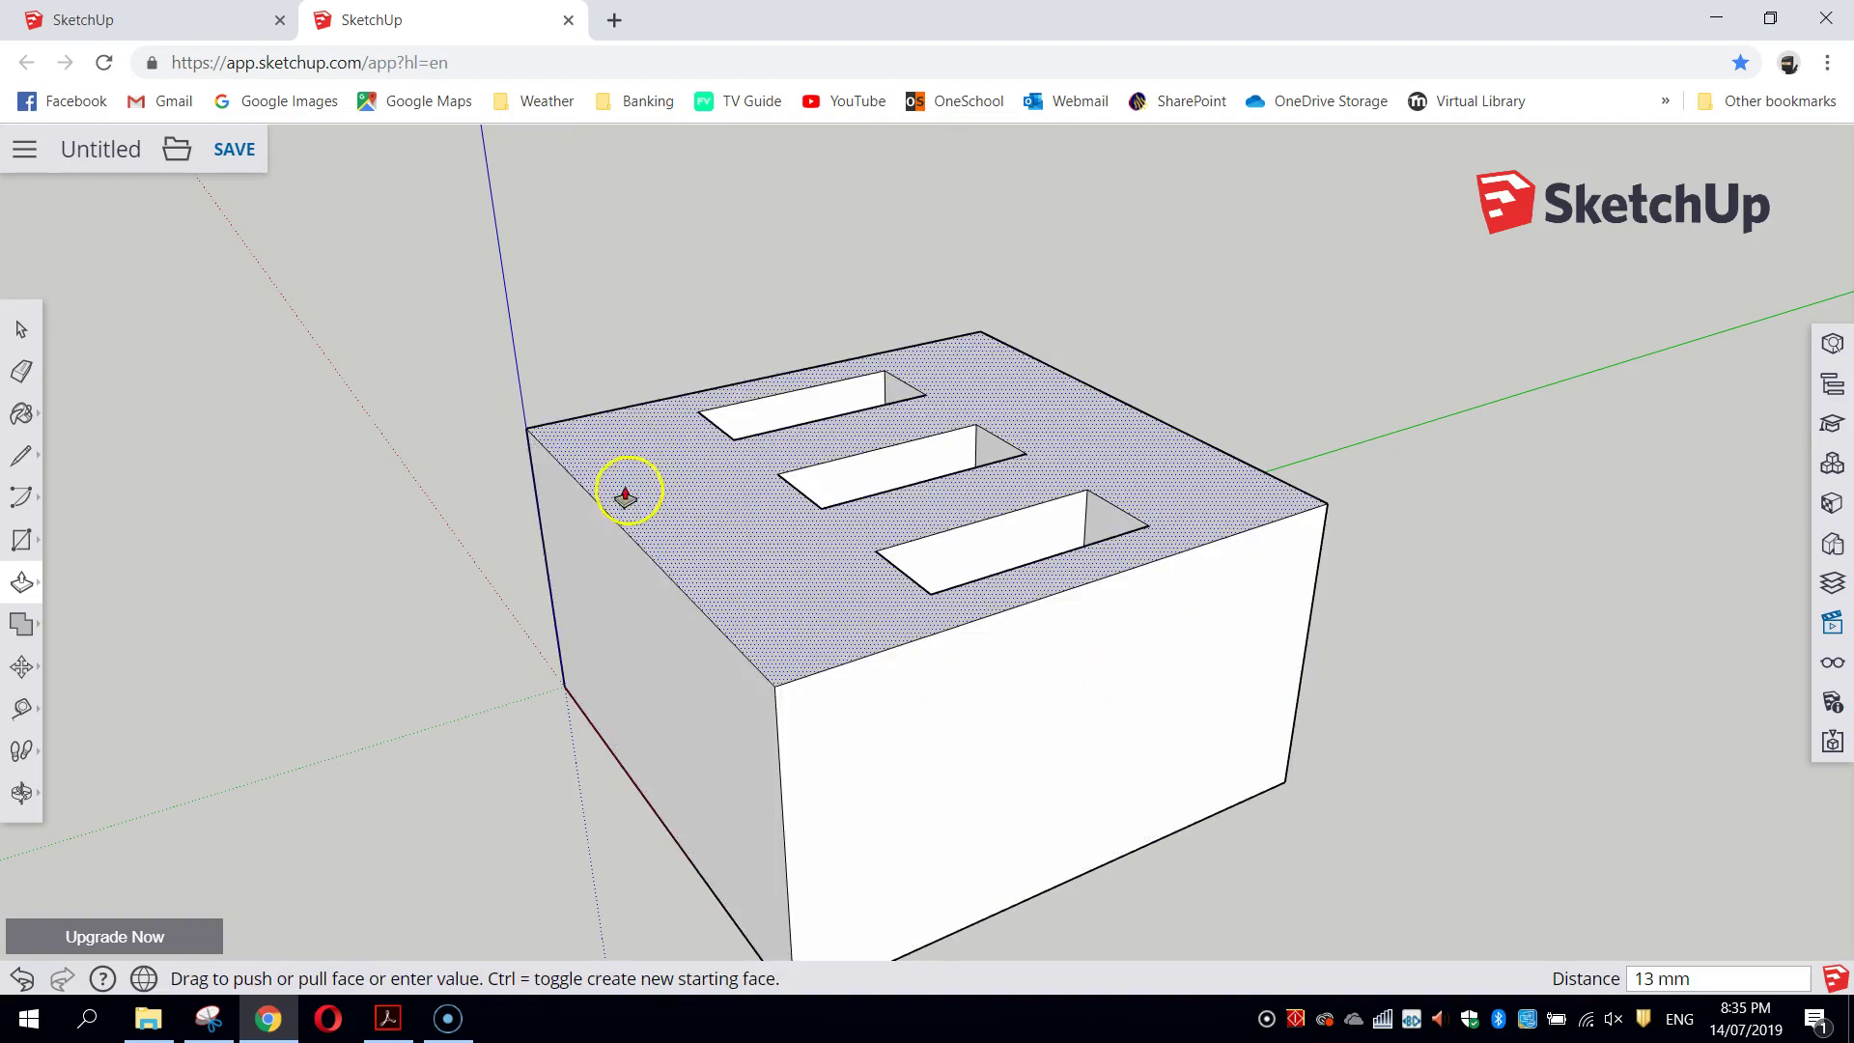
middle_drag(625, 492, 375, 385)
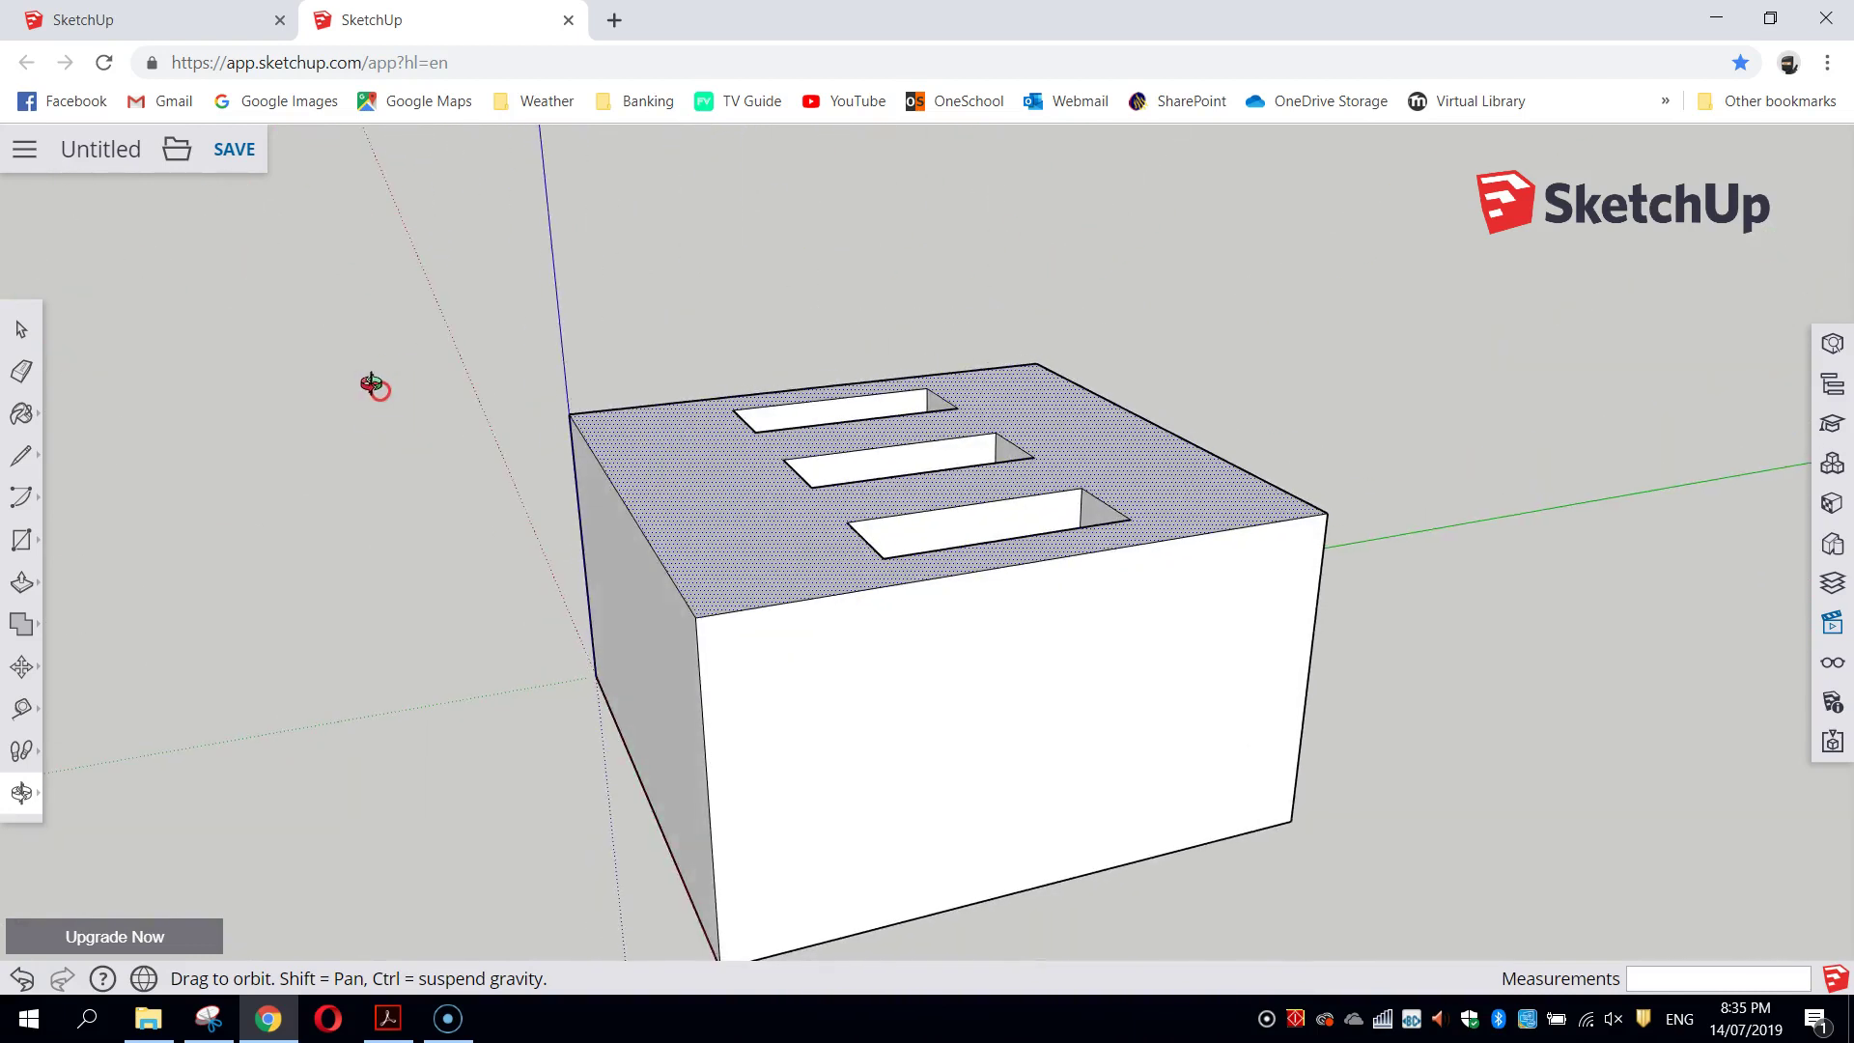
Step: Push the remaining slot down to the same 13 mm depth
key(p)
click(1026, 526)
click(1034, 550)
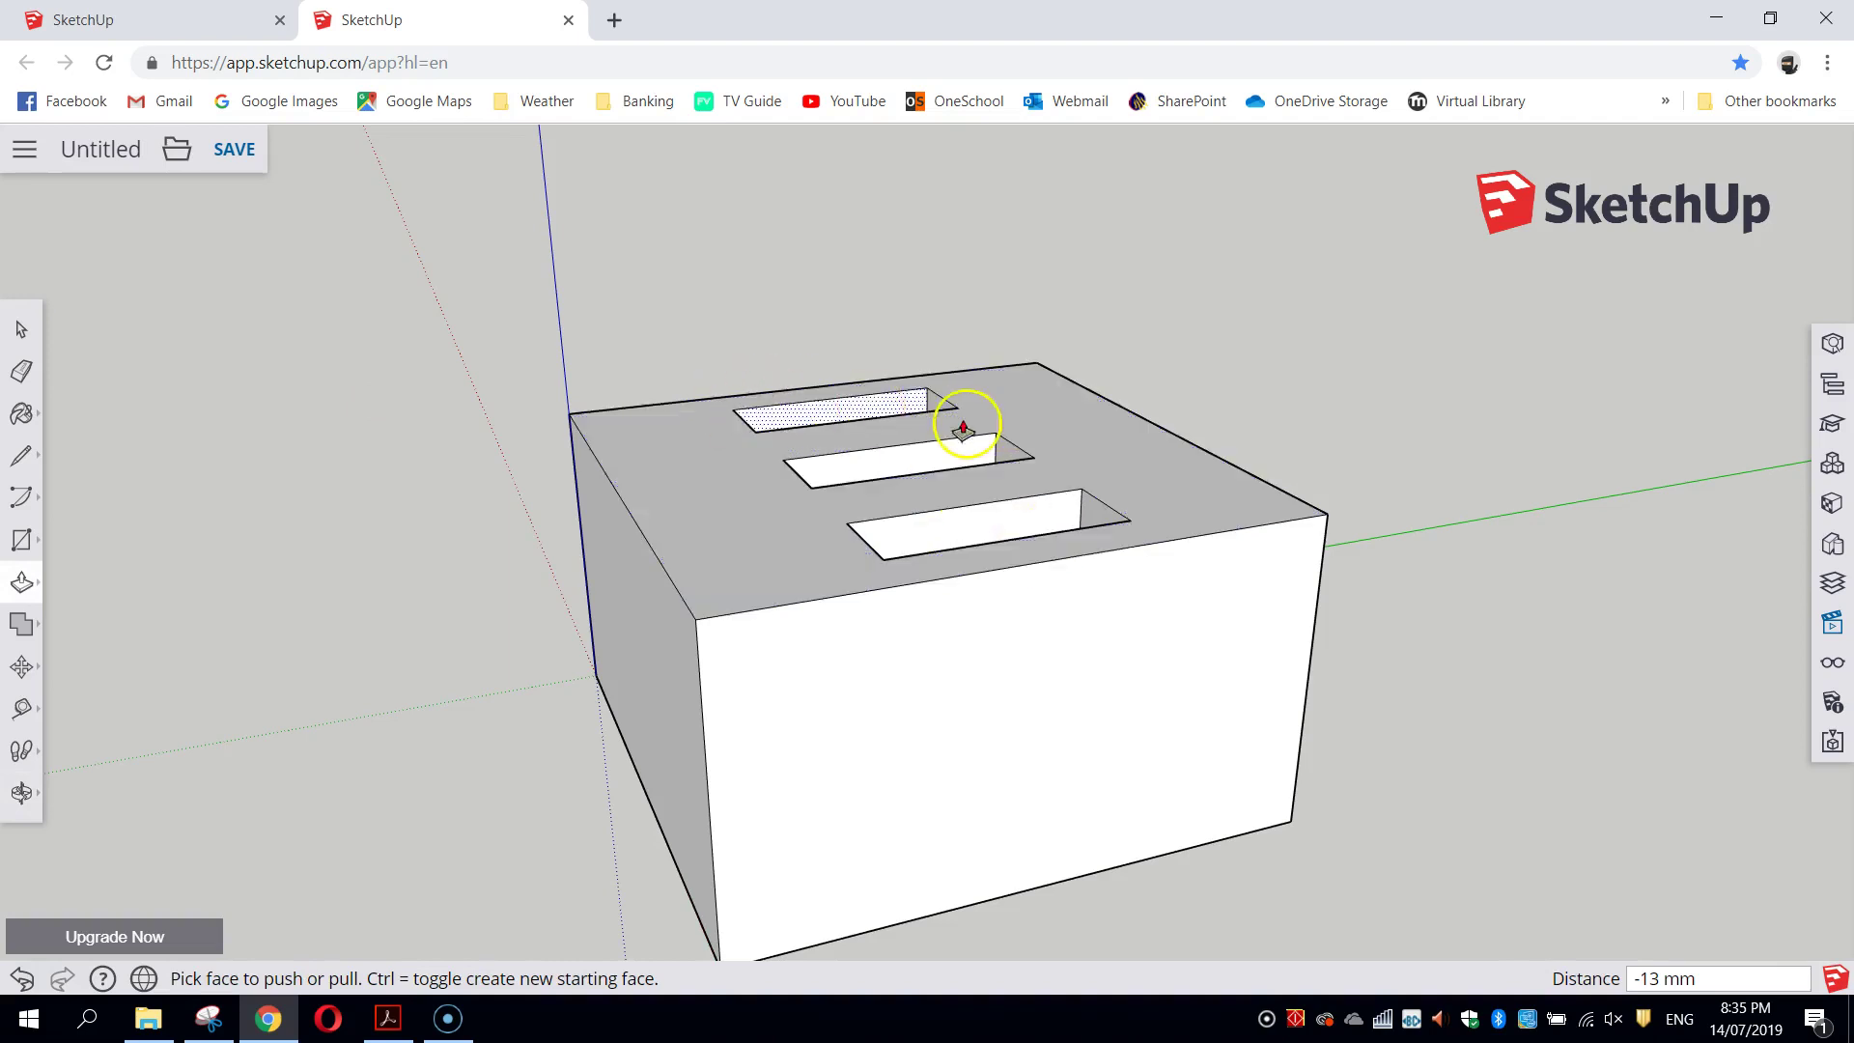
middle_drag(964, 425, 1370, 816)
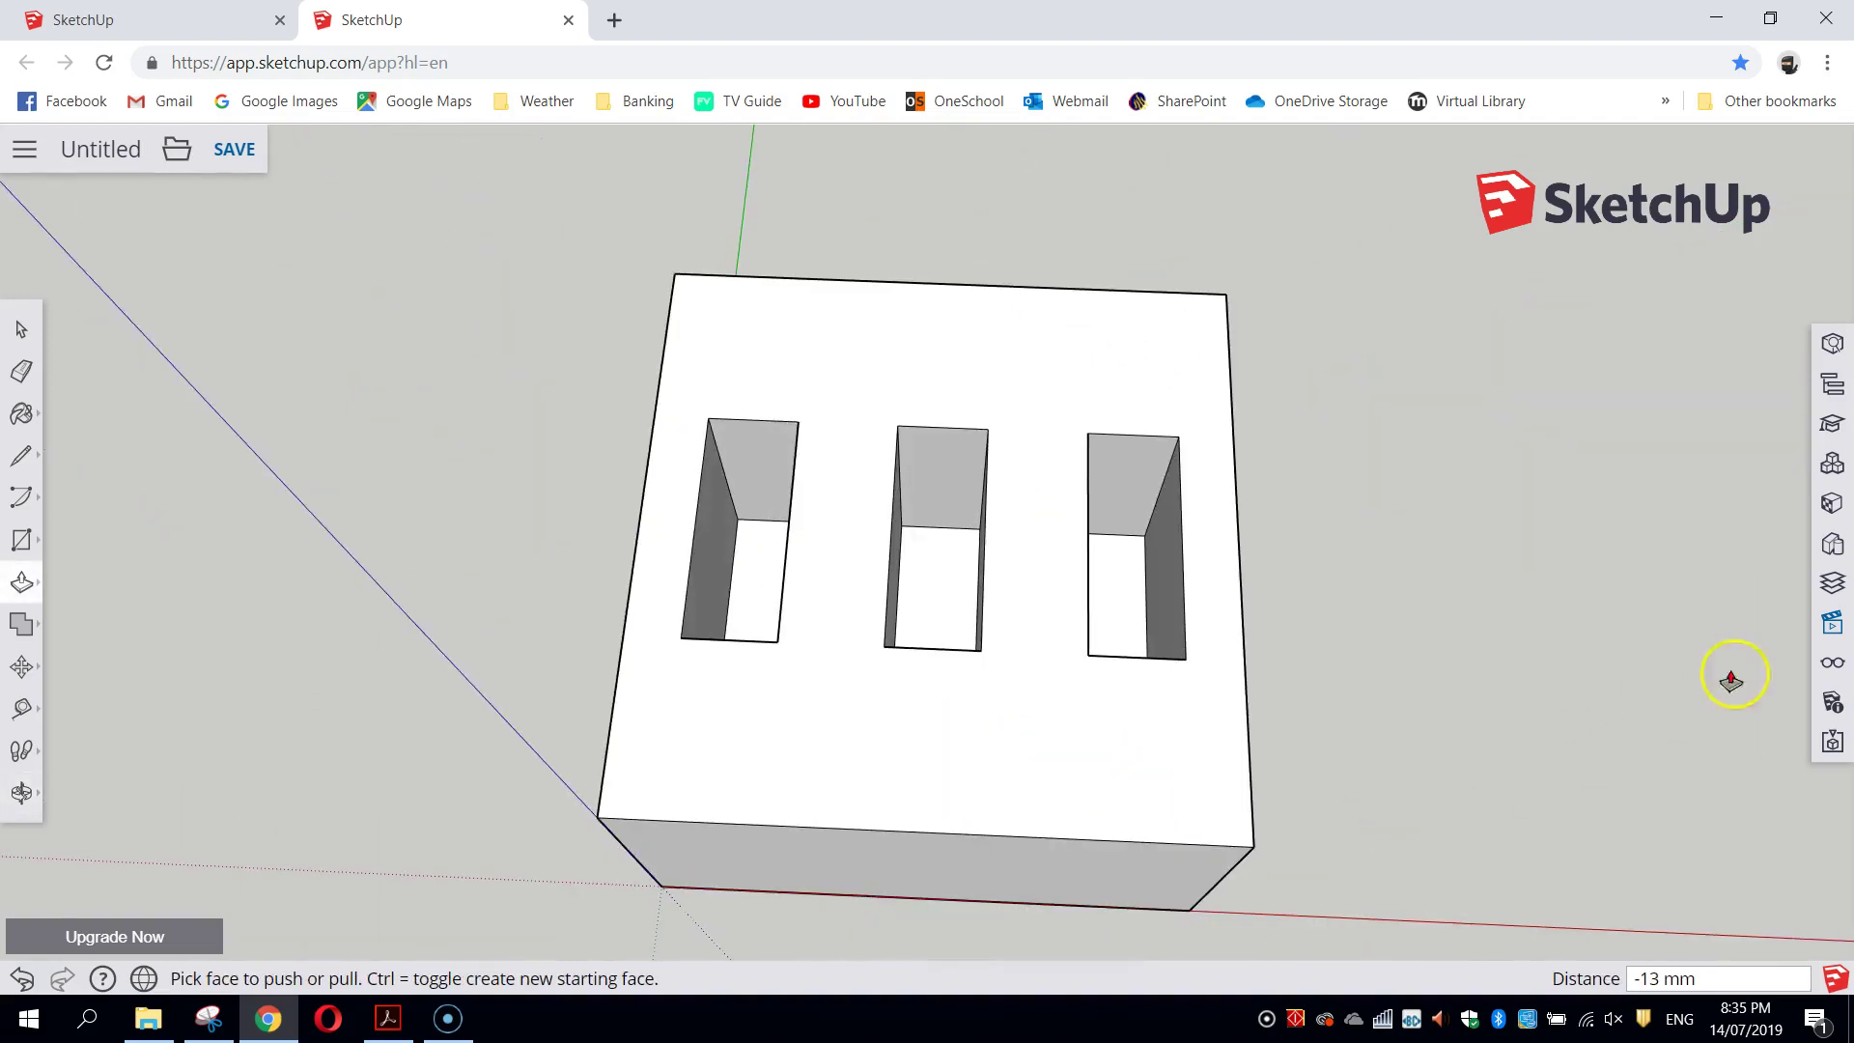
Step: Switch to the standard Top view from the Views panel
click(1831, 630)
click(1644, 290)
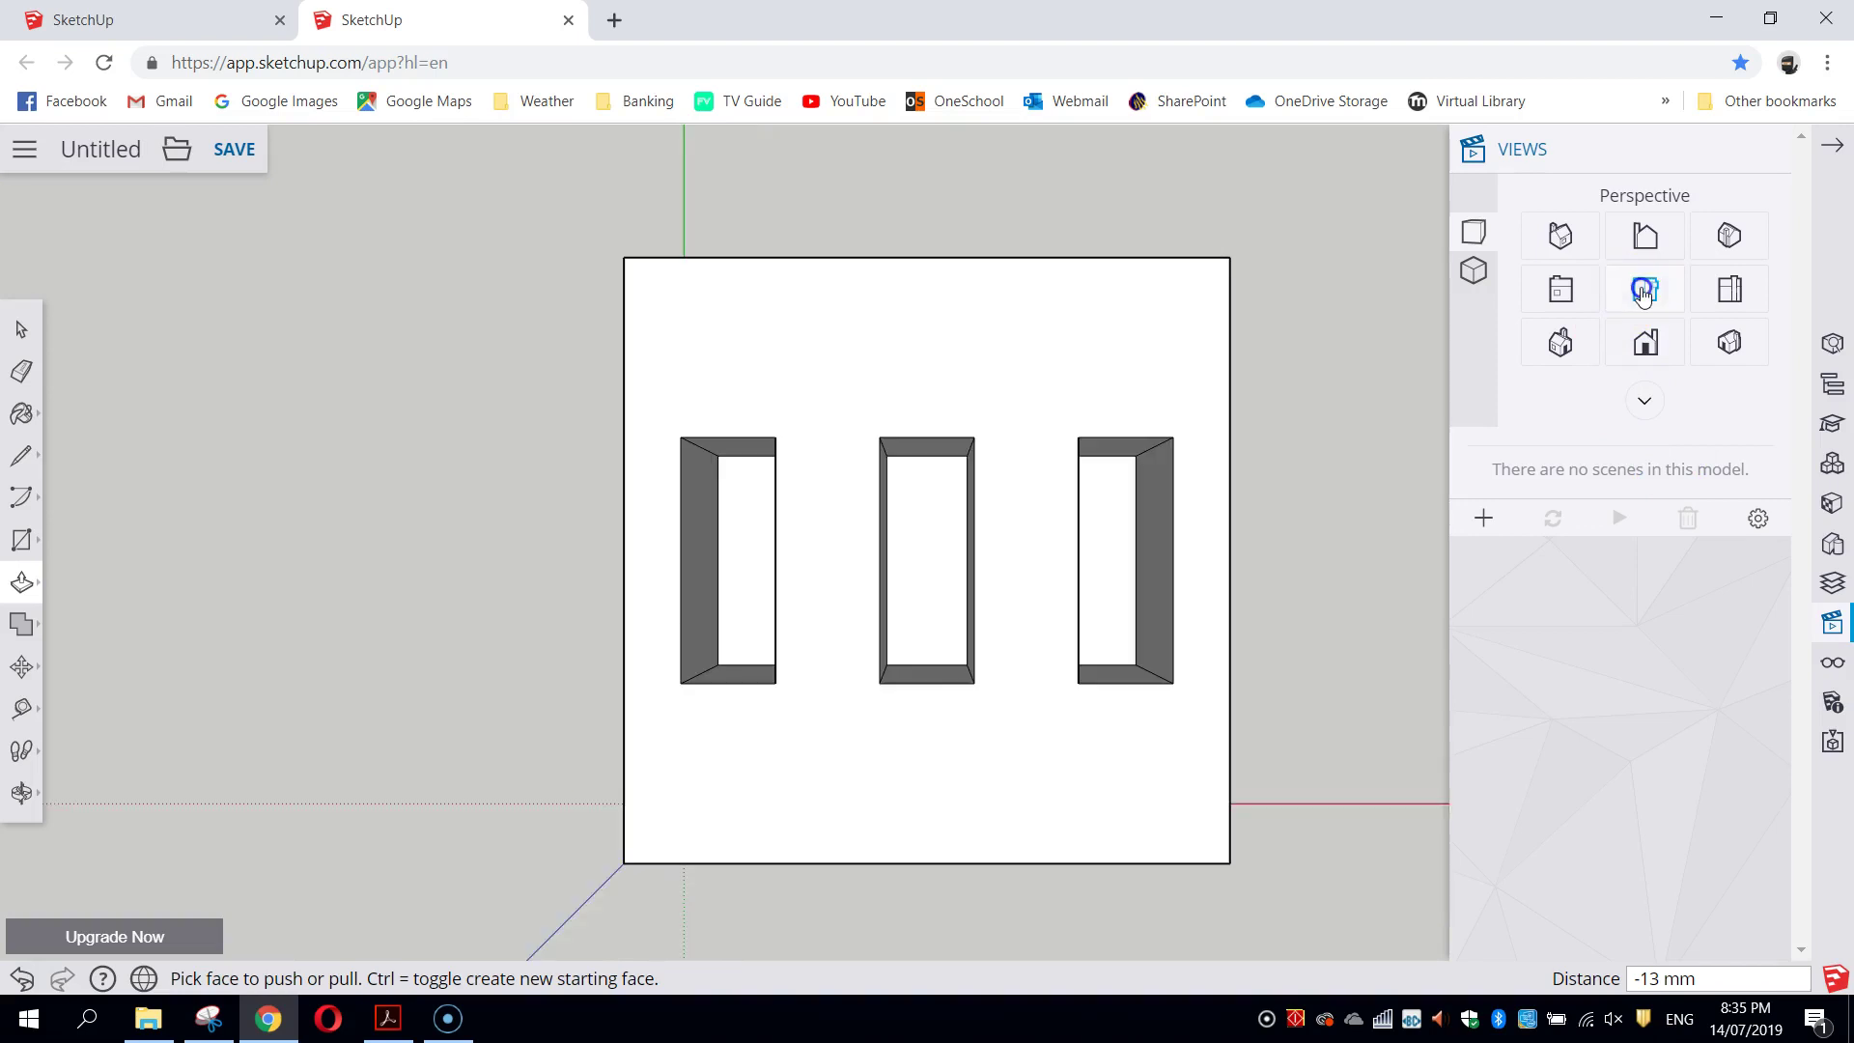
click(1833, 148)
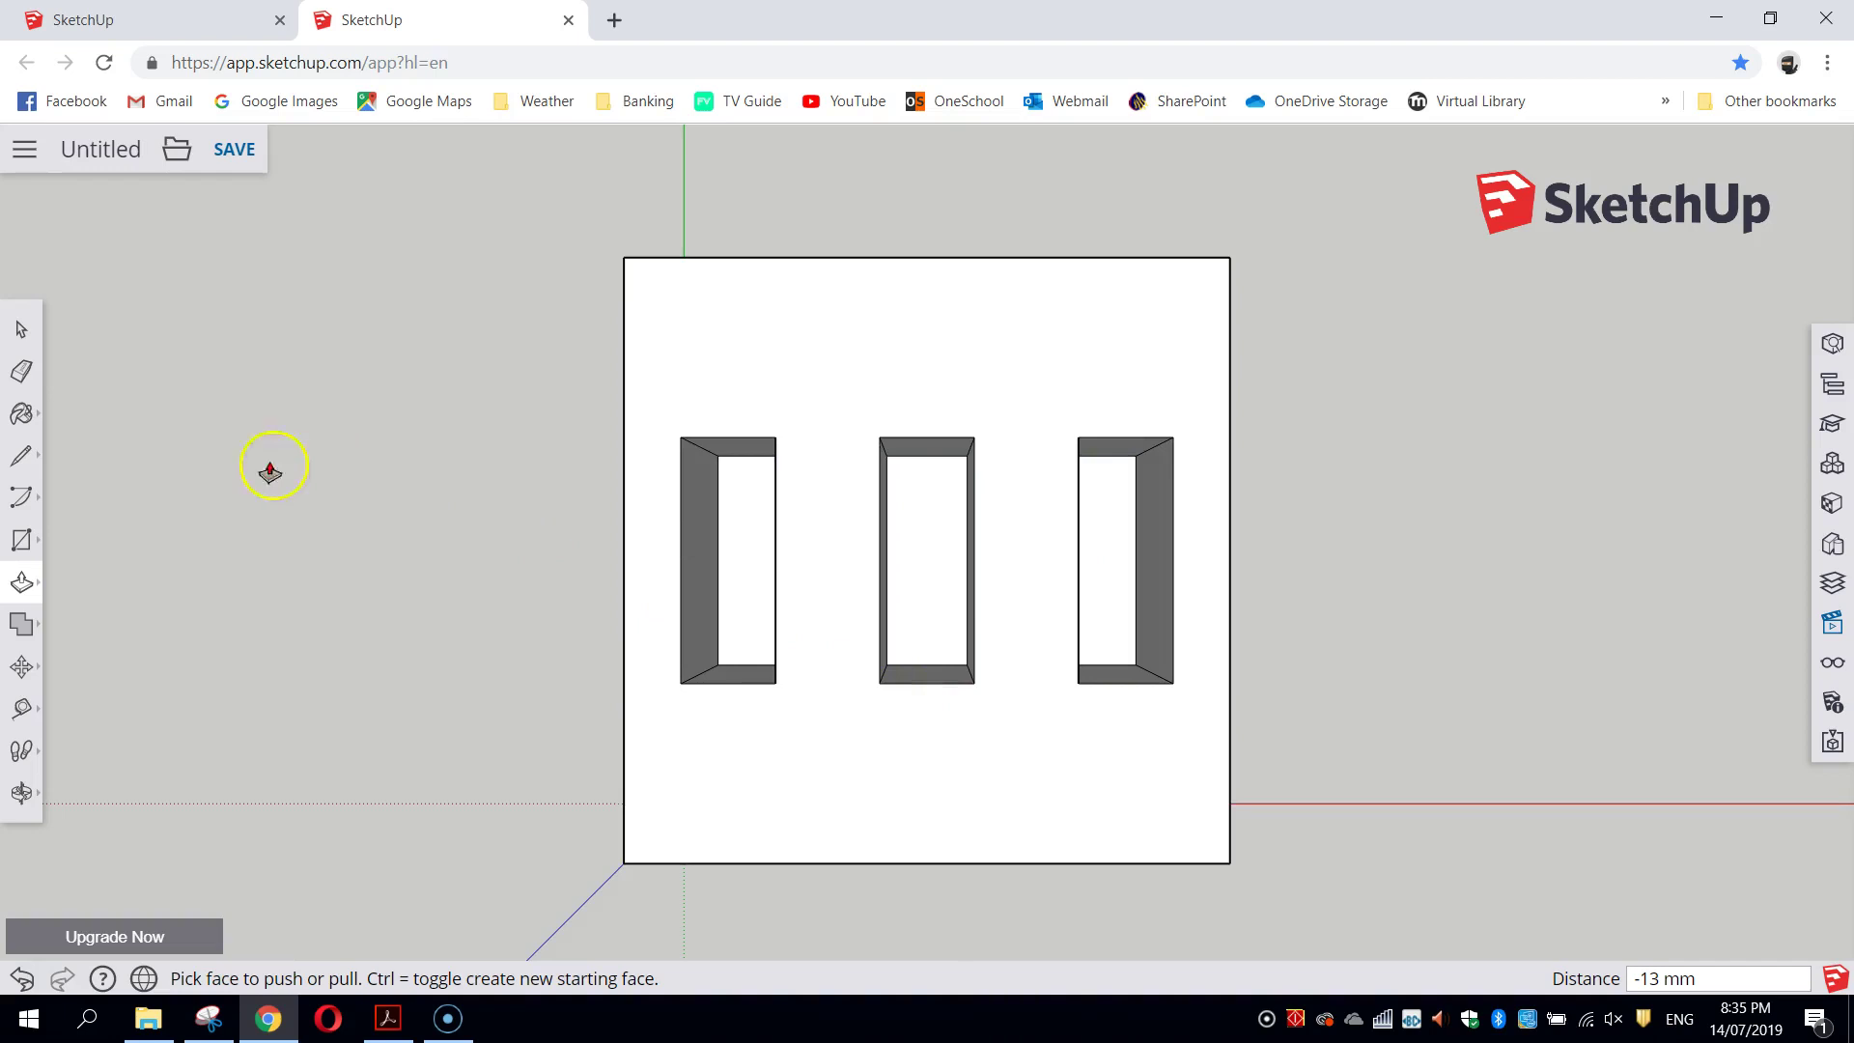
Step: Draw 3.5 mm lines up from the outer slots' corners and join them with a 26 mm line
click(36, 456)
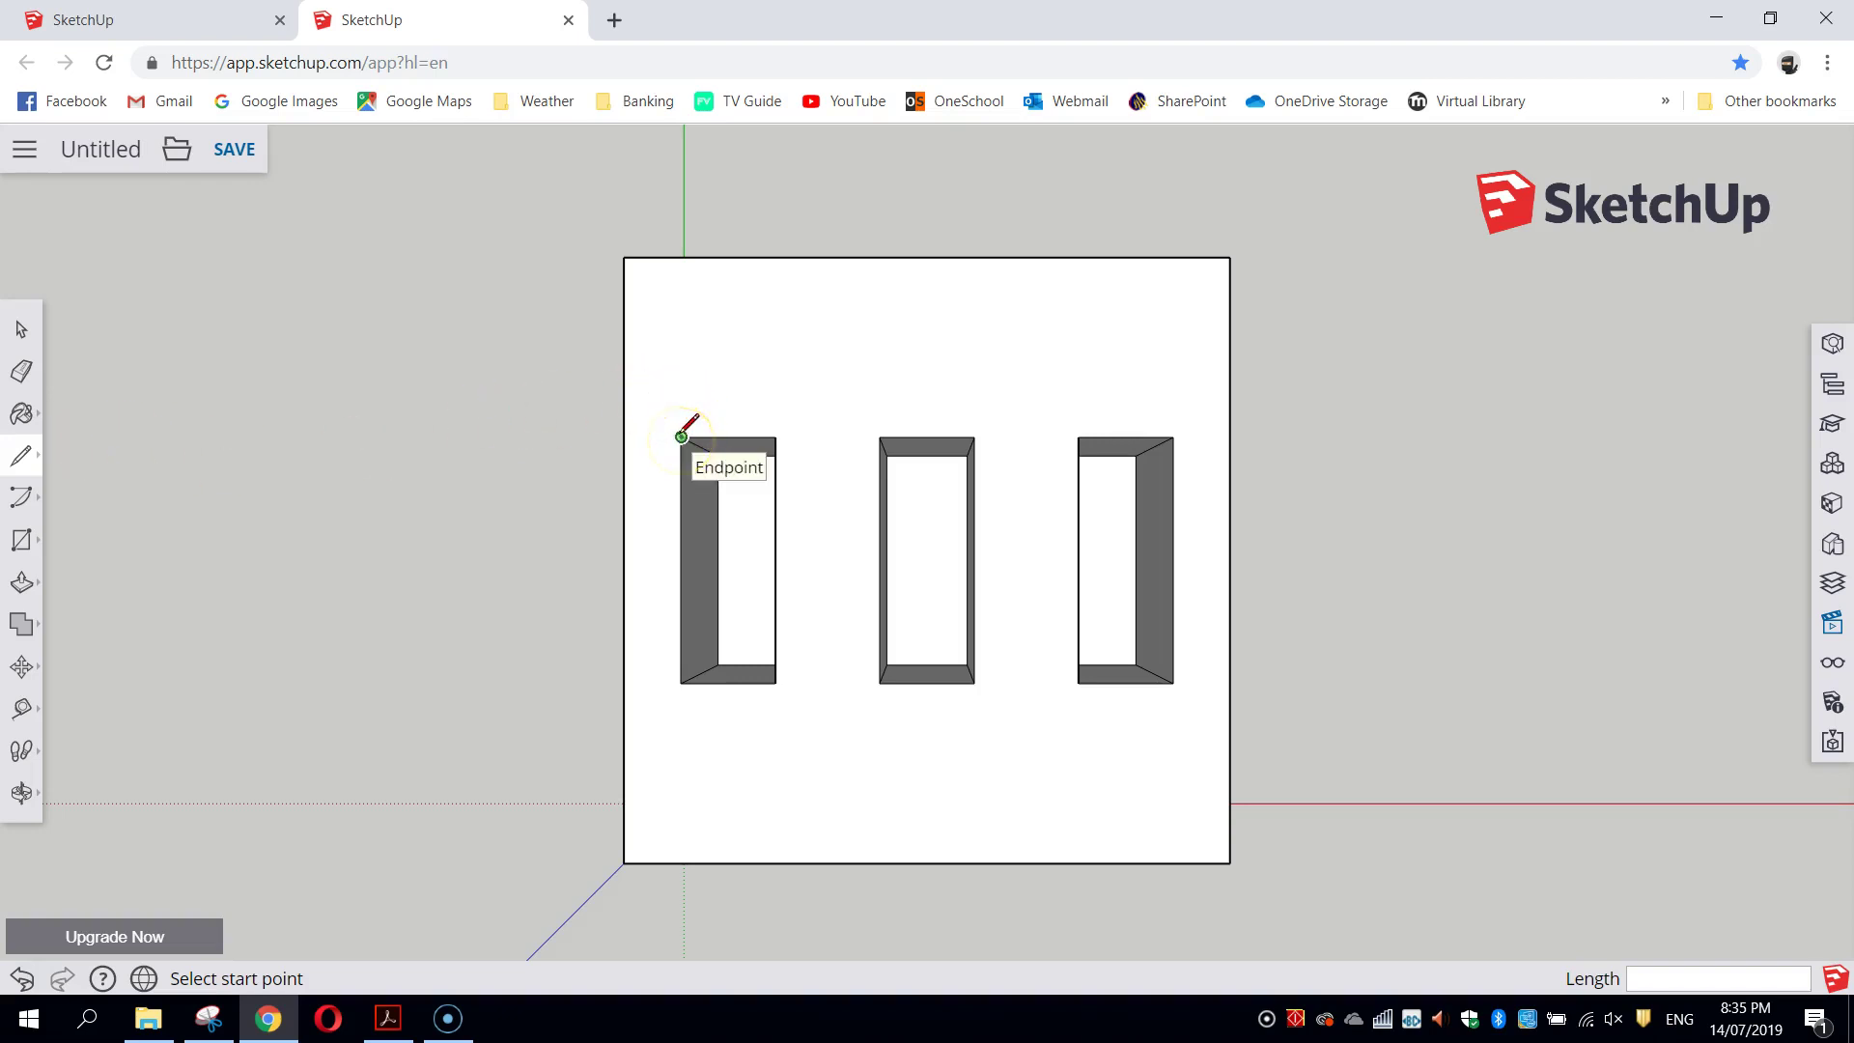
click(682, 436)
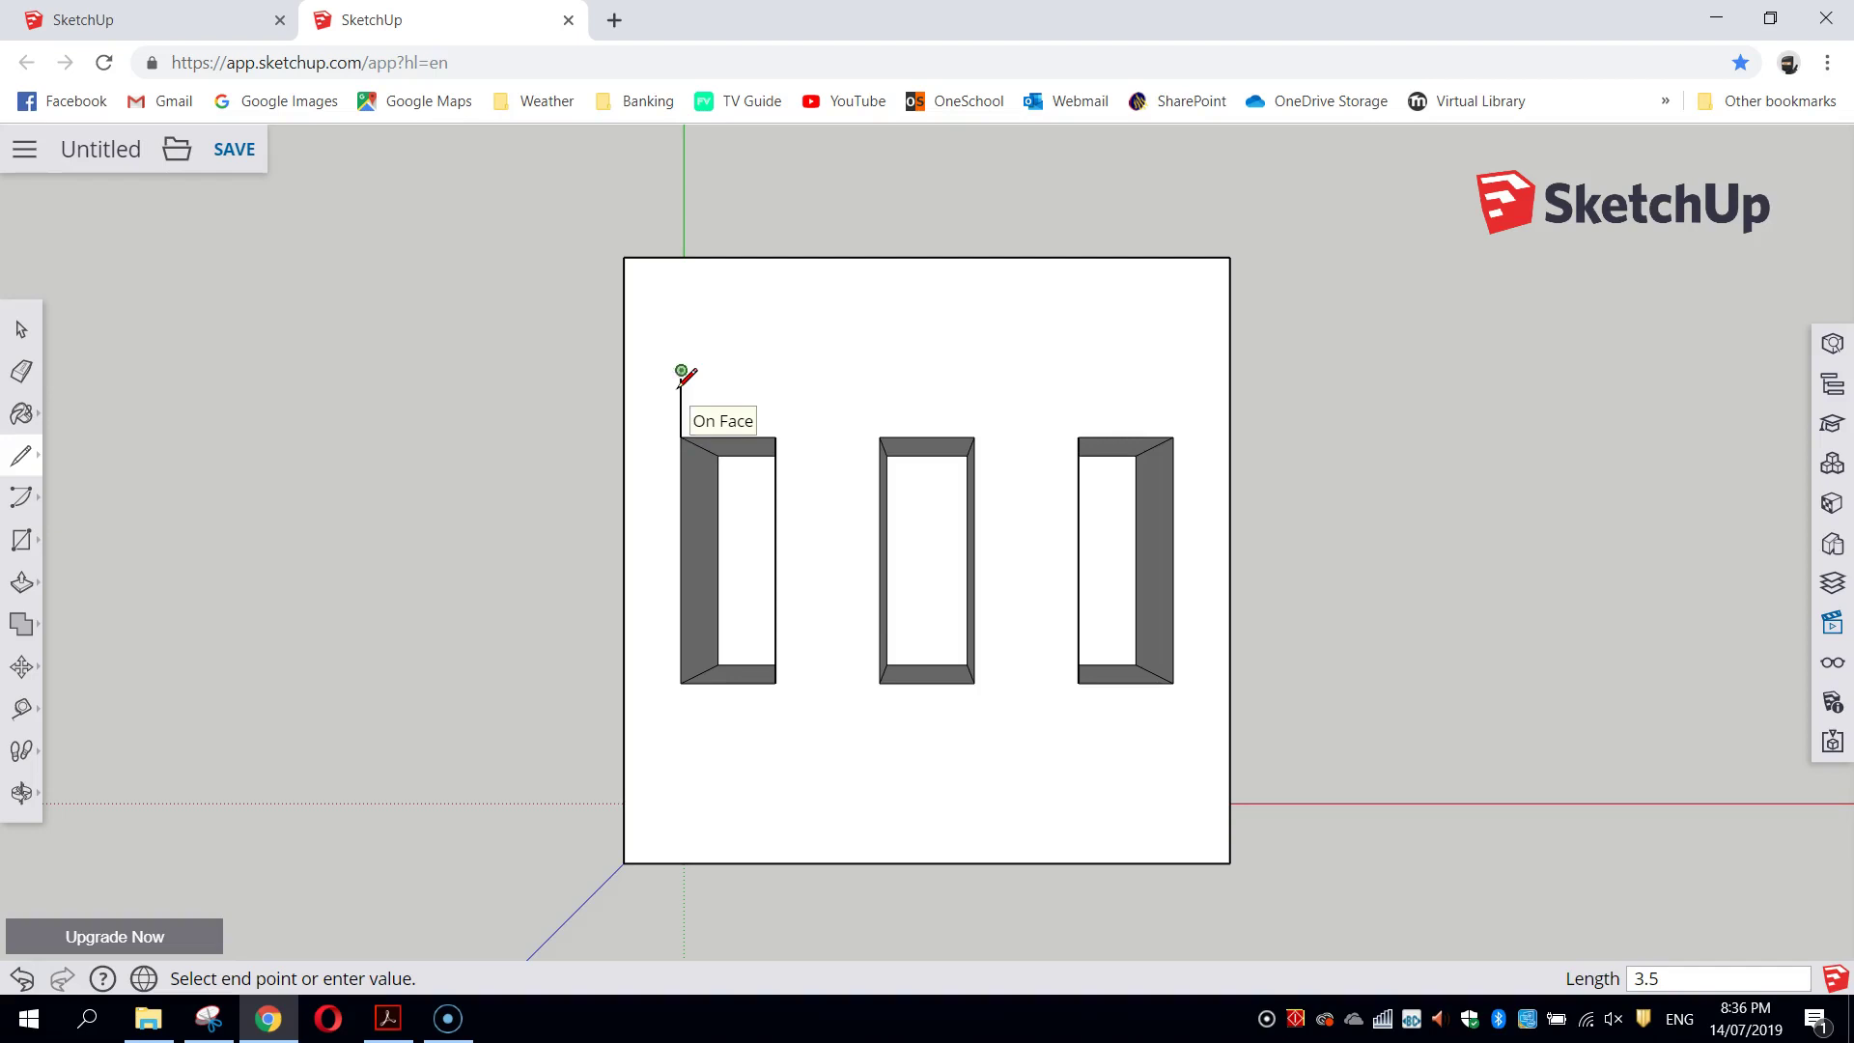
key(Return)
drag(683, 367, 1176, 353)
key(Escape)
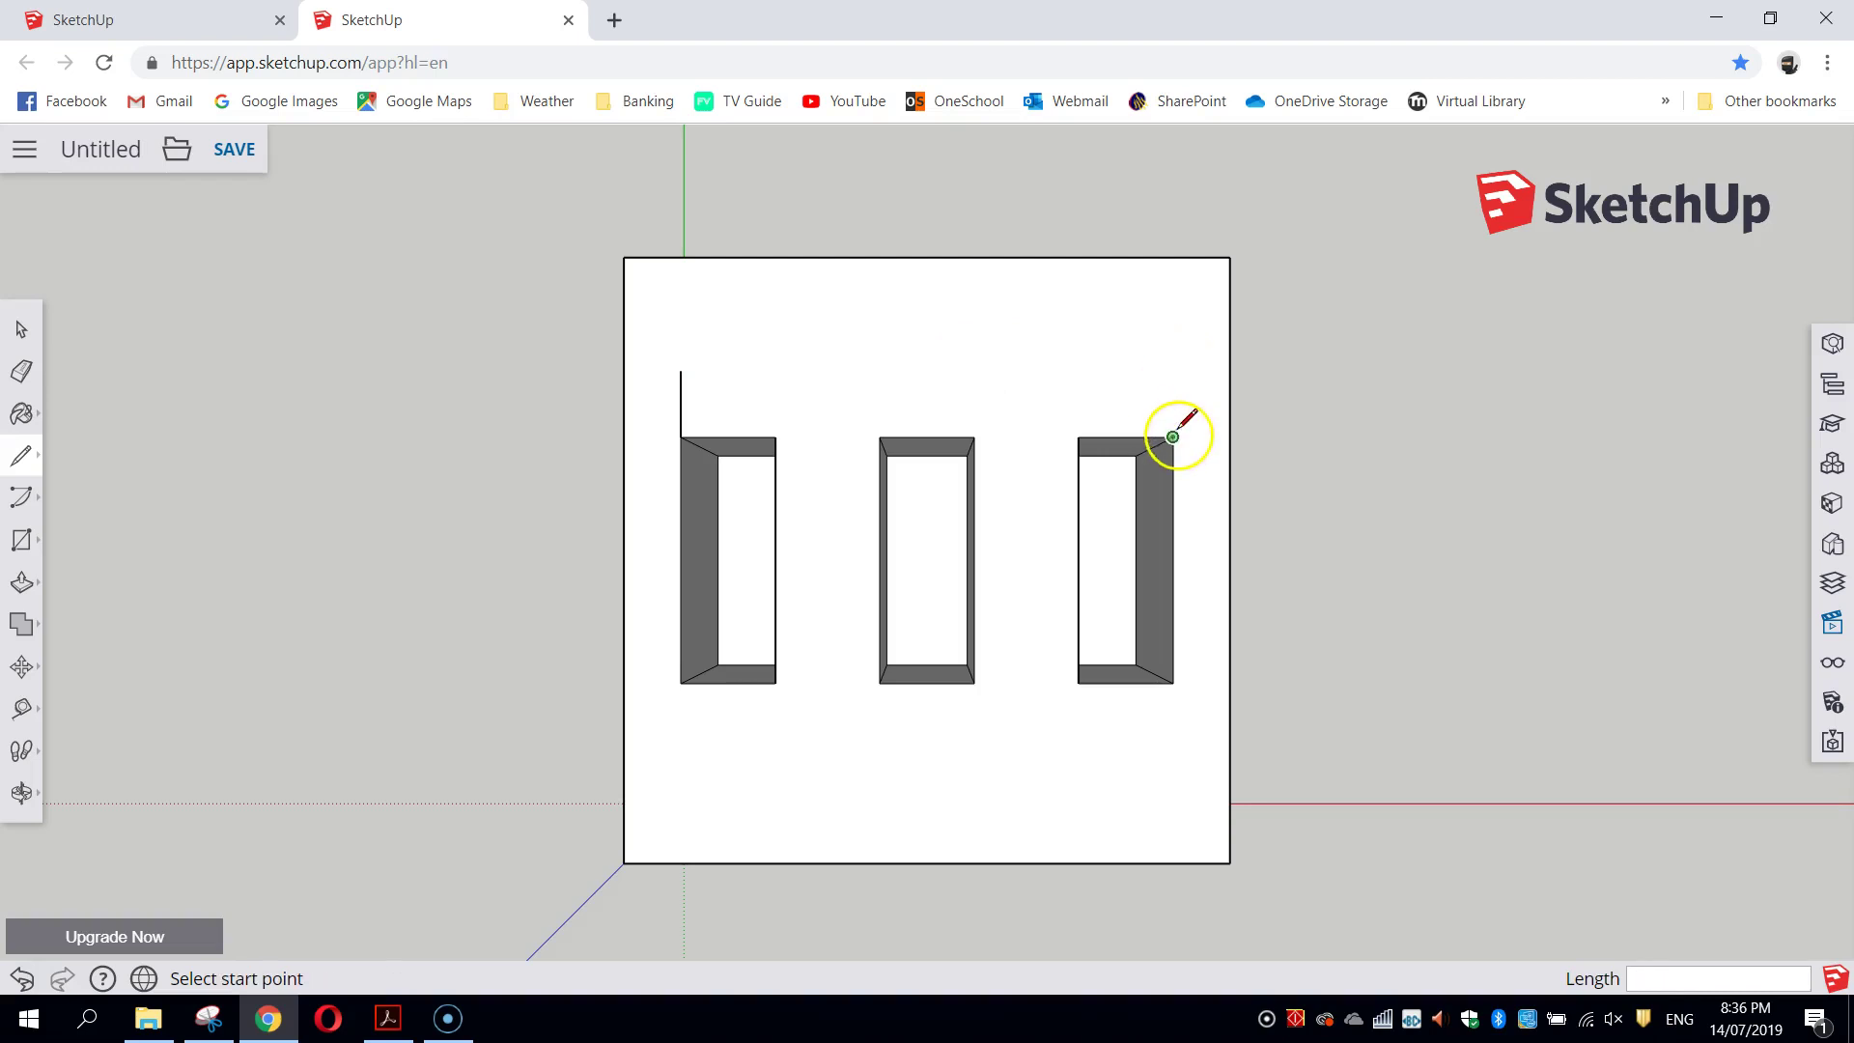
drag(1172, 436, 1172, 379)
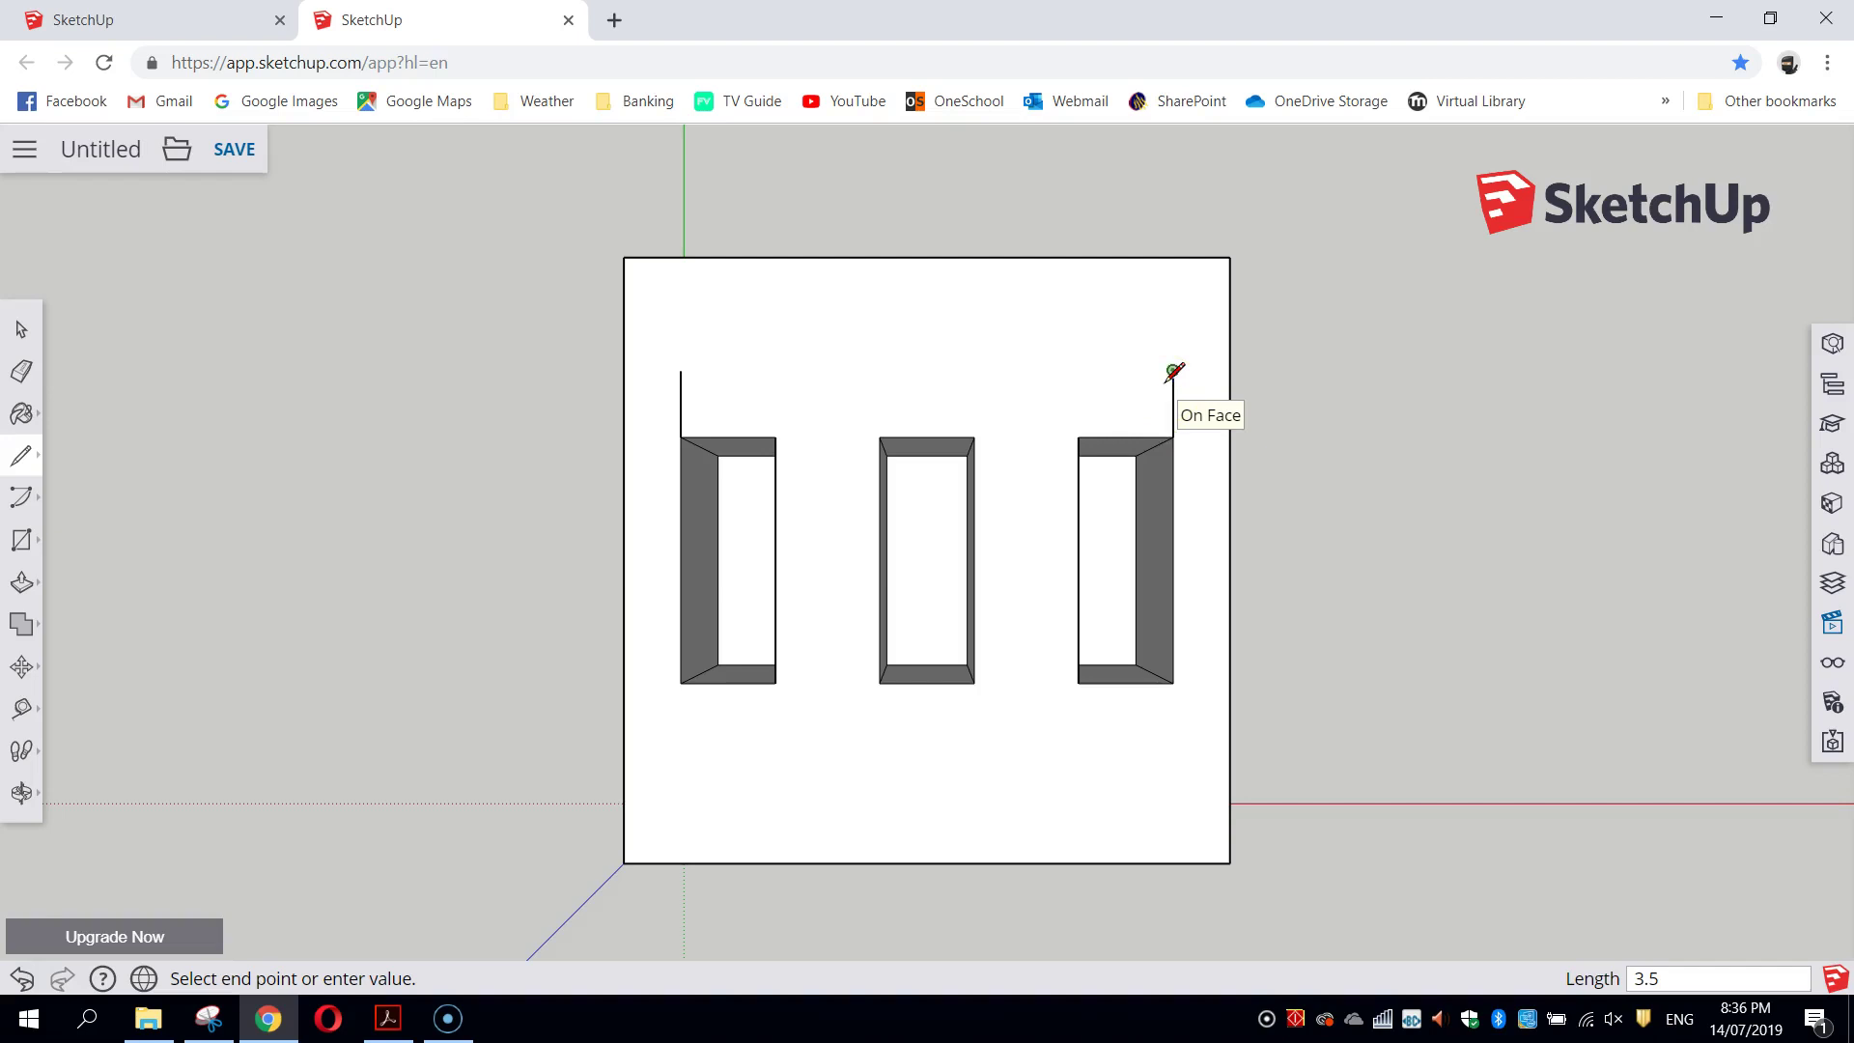
drag(1172, 373, 682, 370)
click(681, 370)
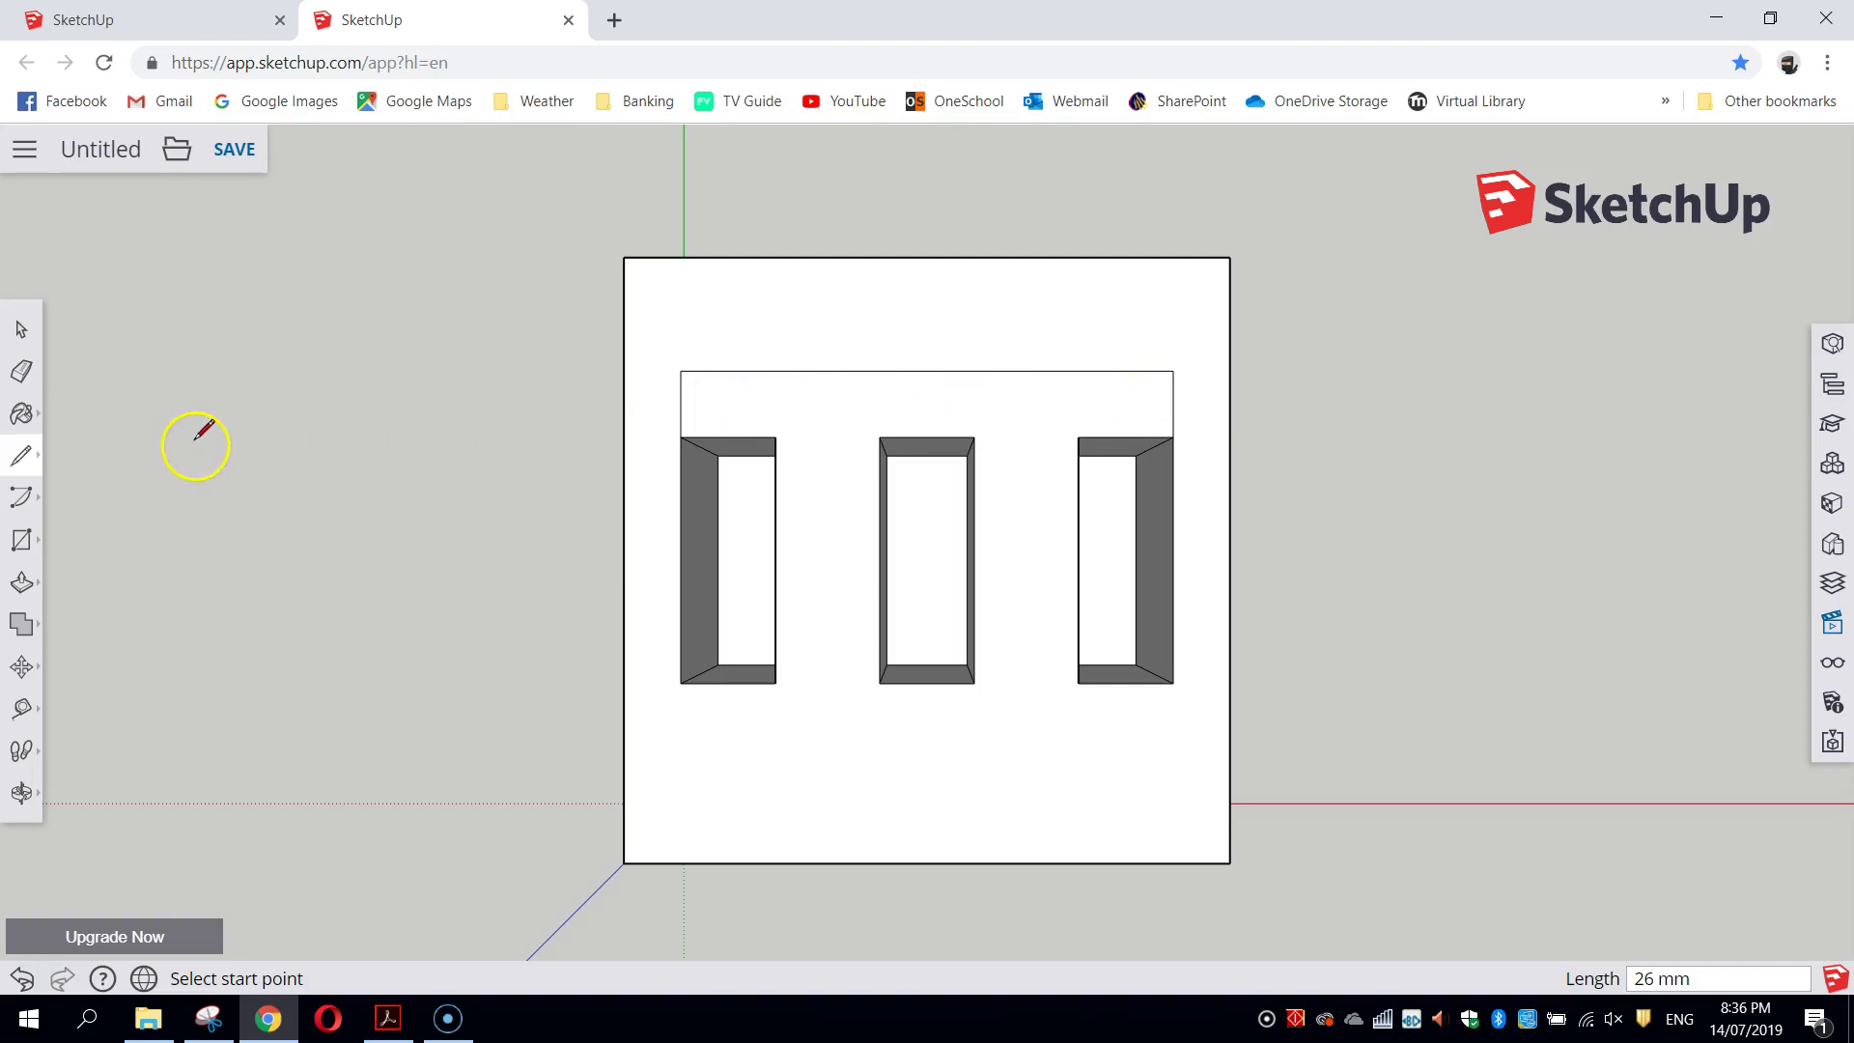
Step: Erase the strip's left edge and draw a closed 26 × 3 mm rectangle from the remaining line
click(21, 371)
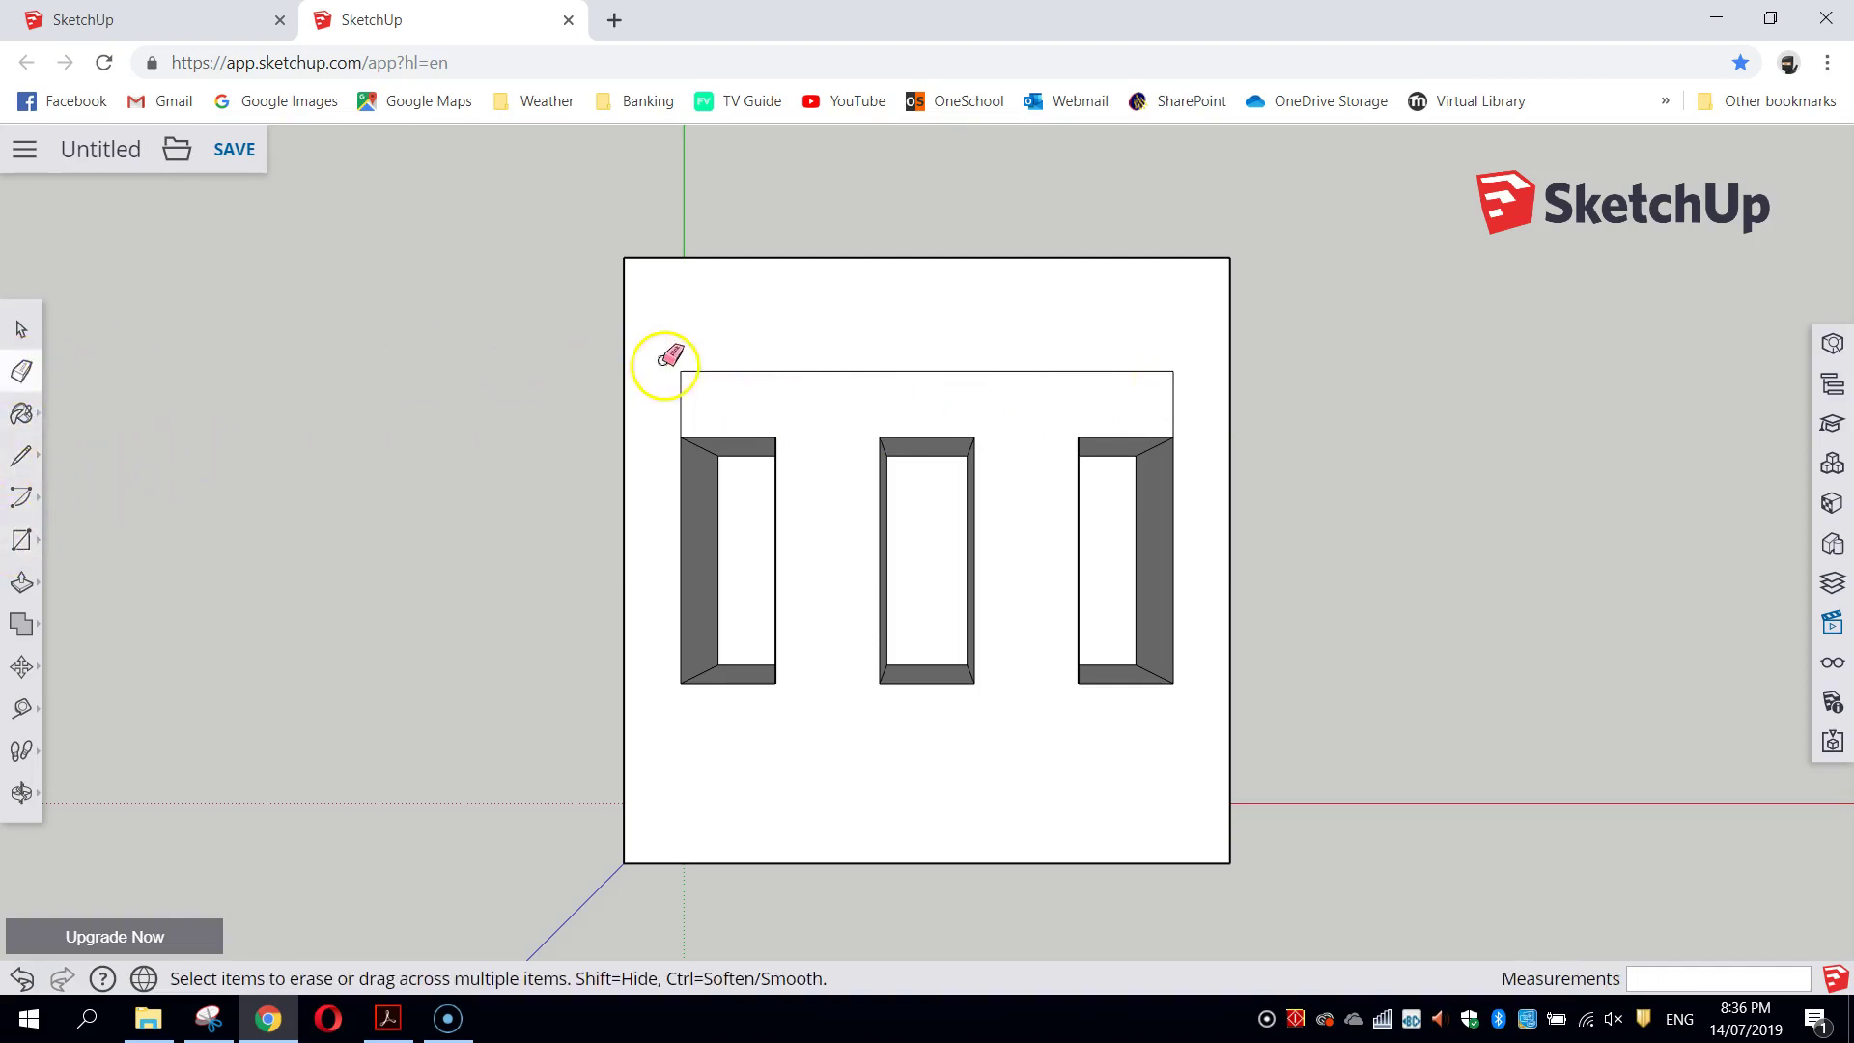
click(684, 390)
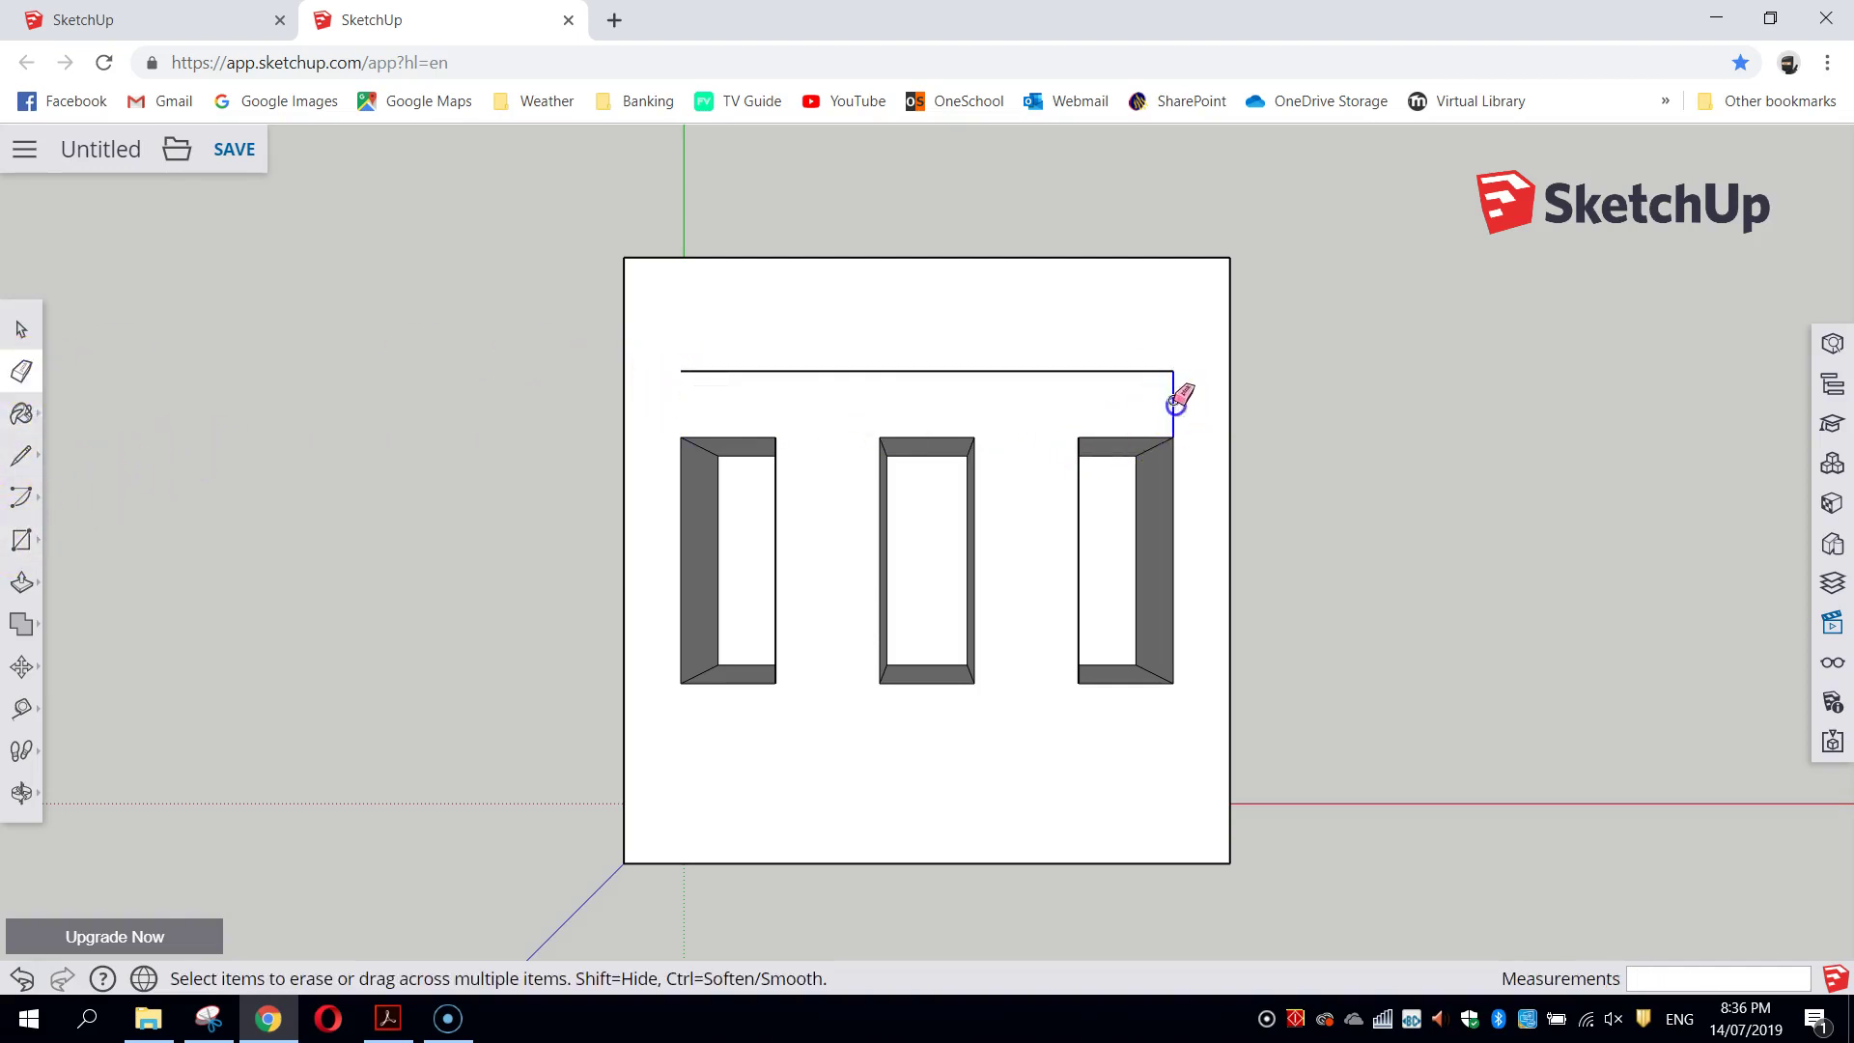
click(22, 464)
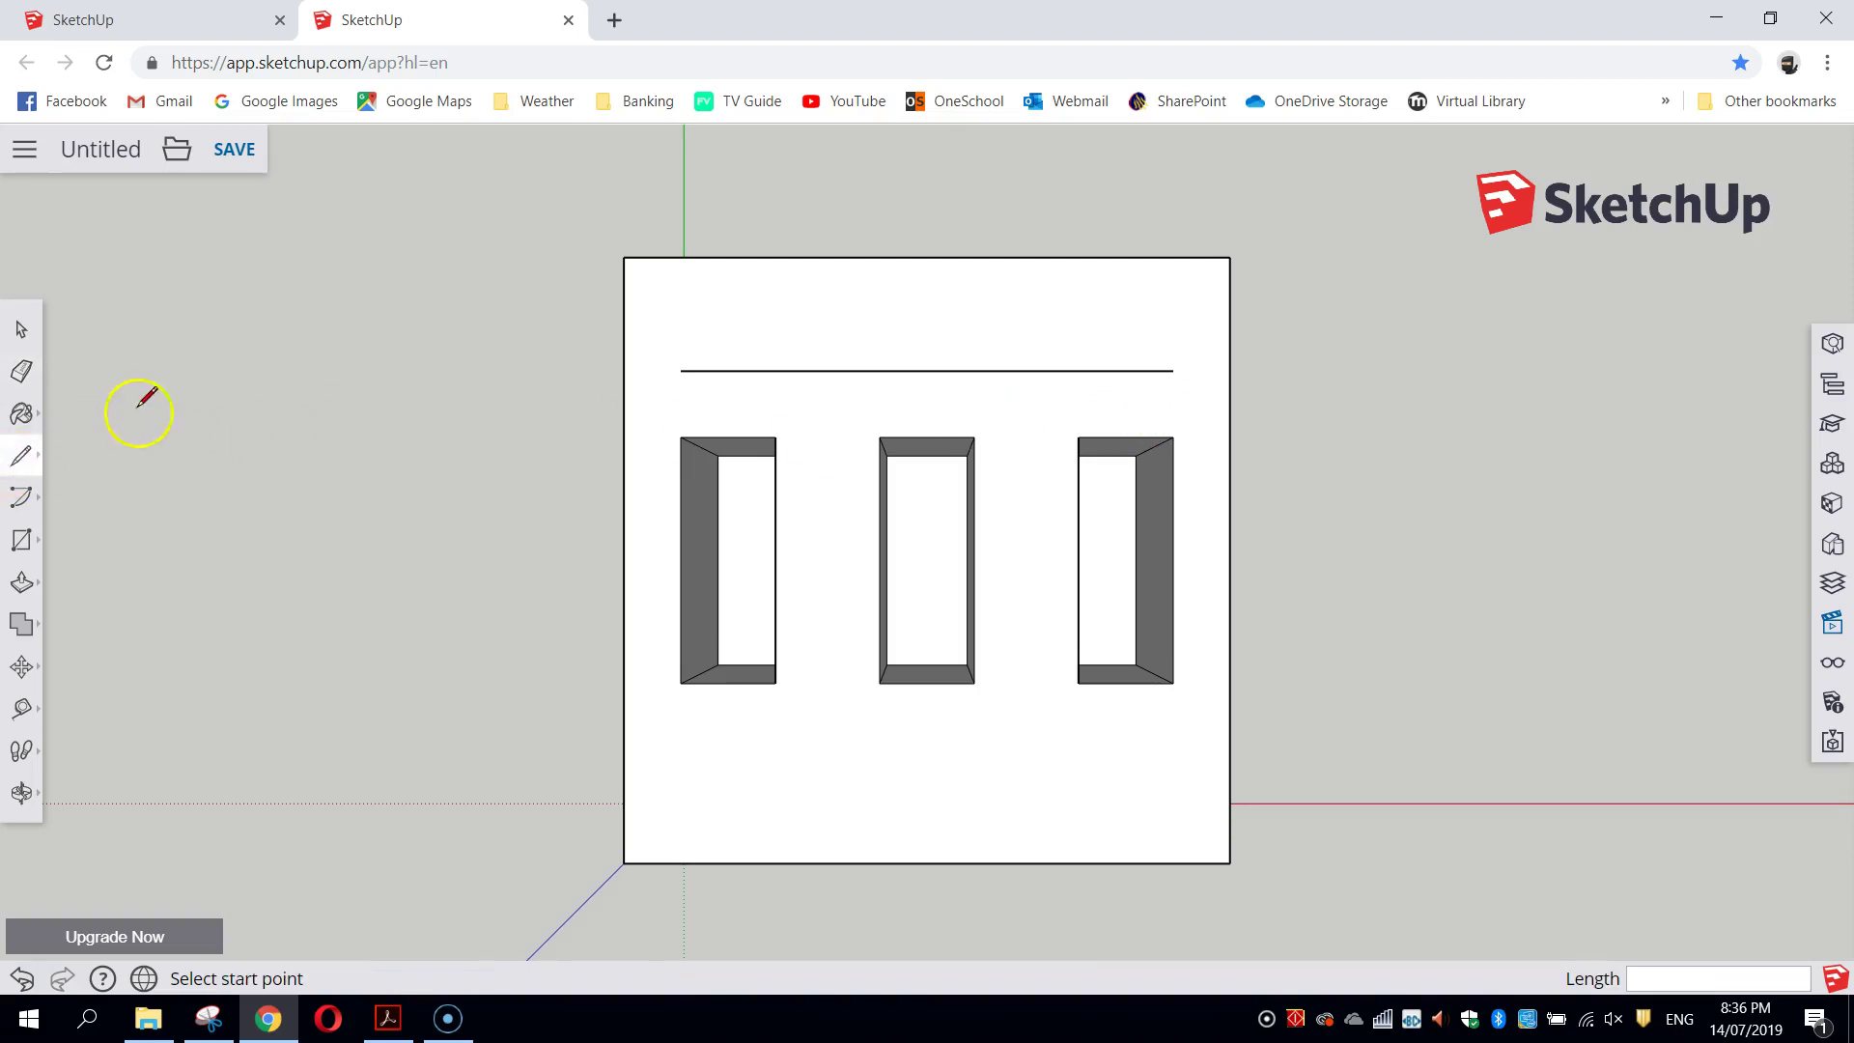
click(681, 370)
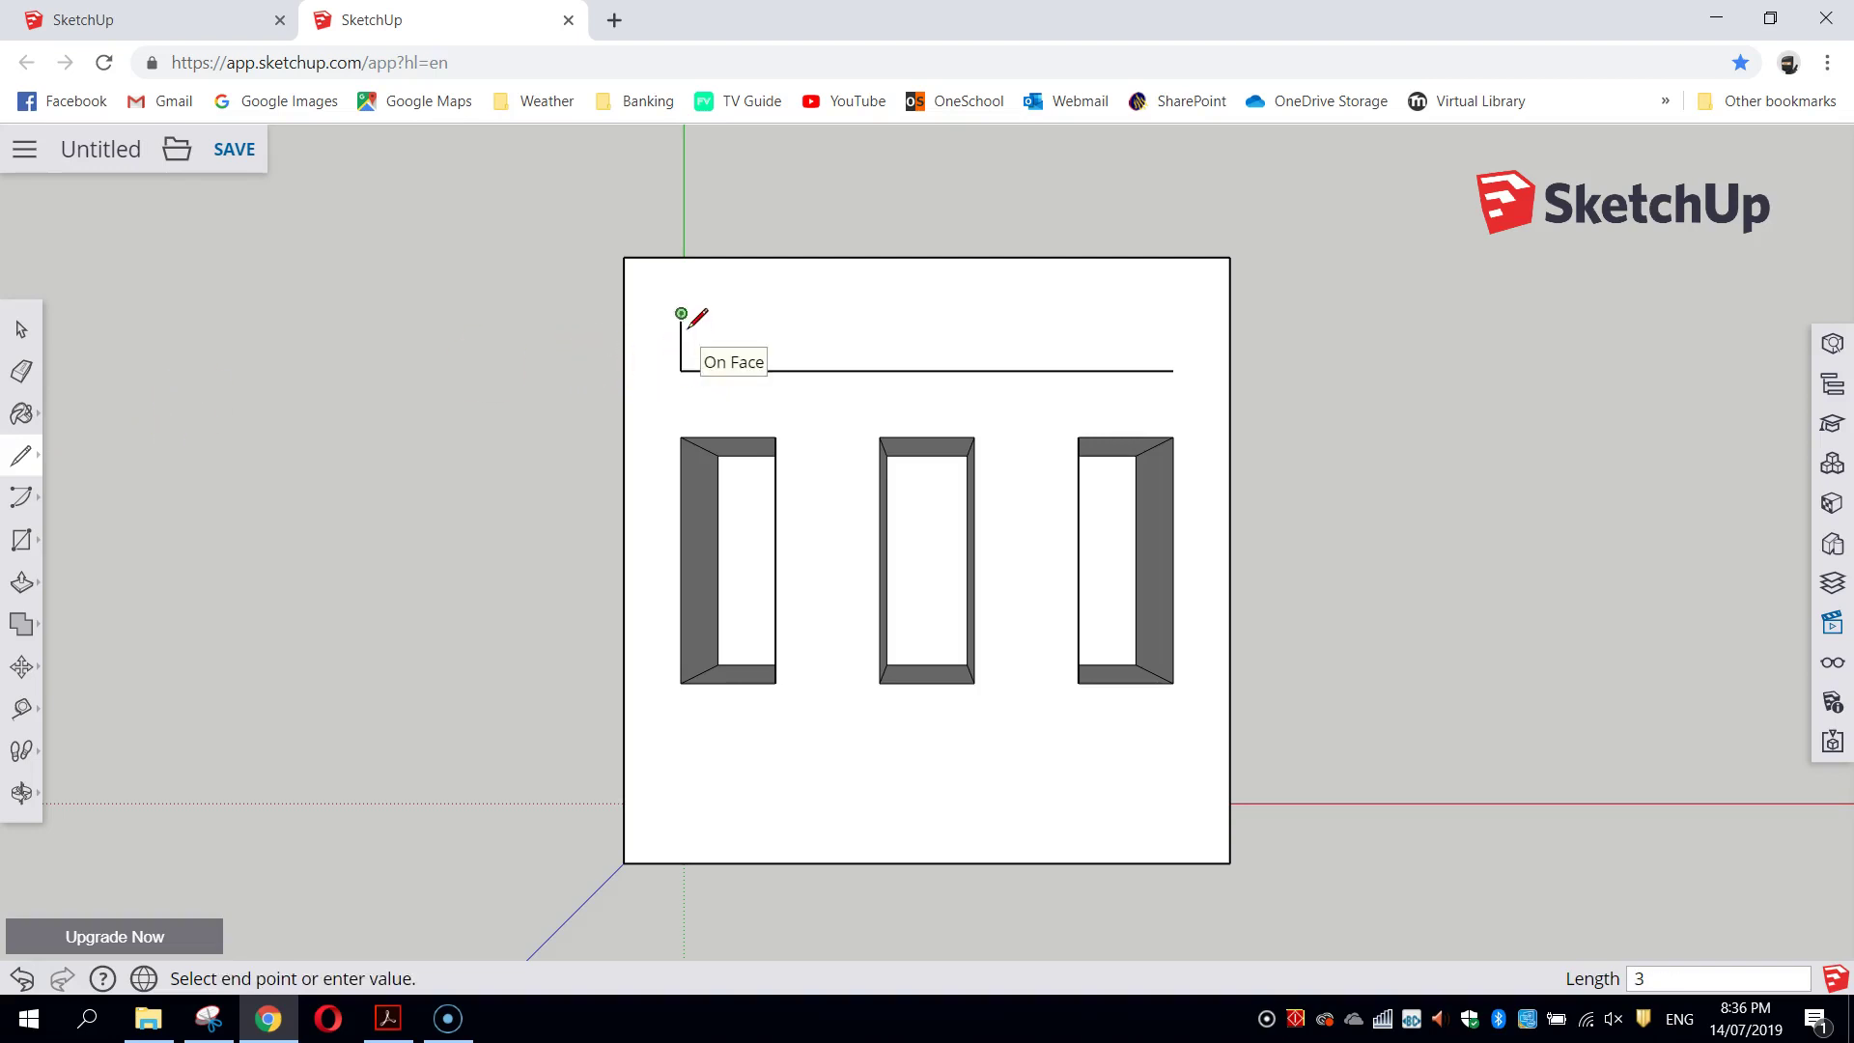
click(681, 313)
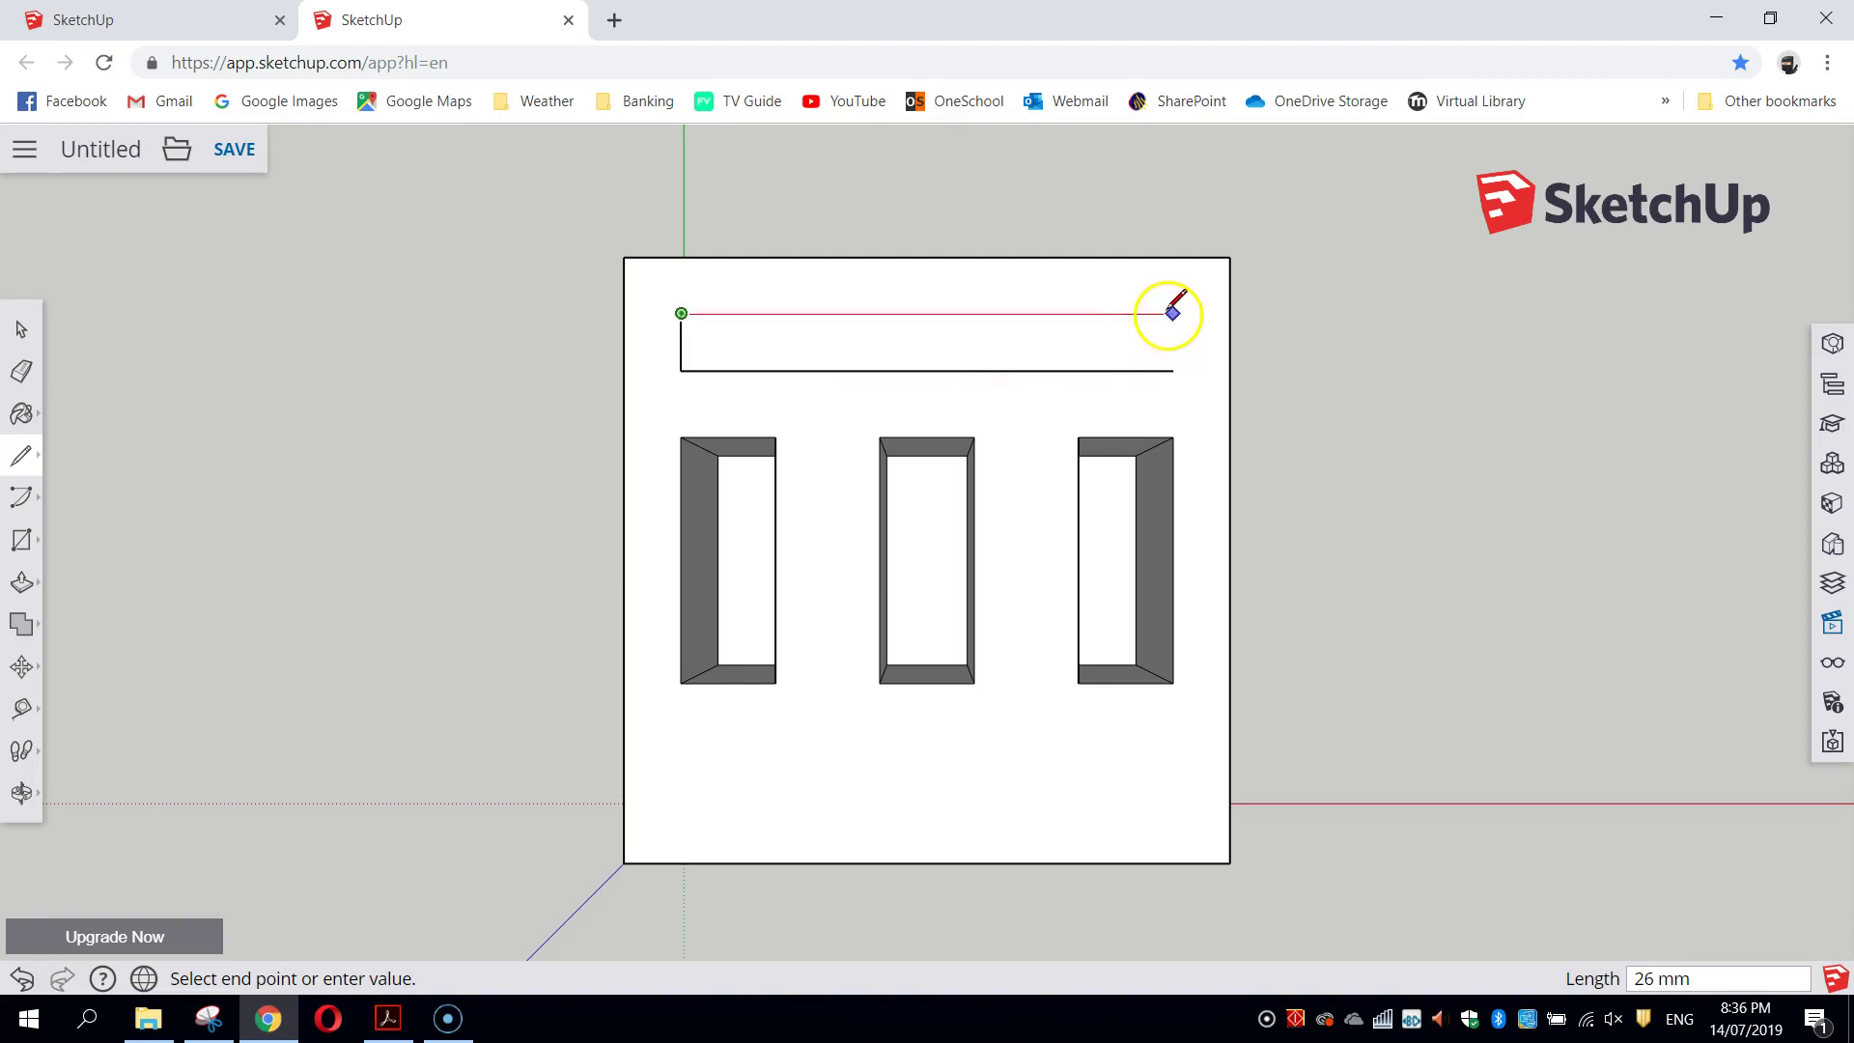
key(Escape)
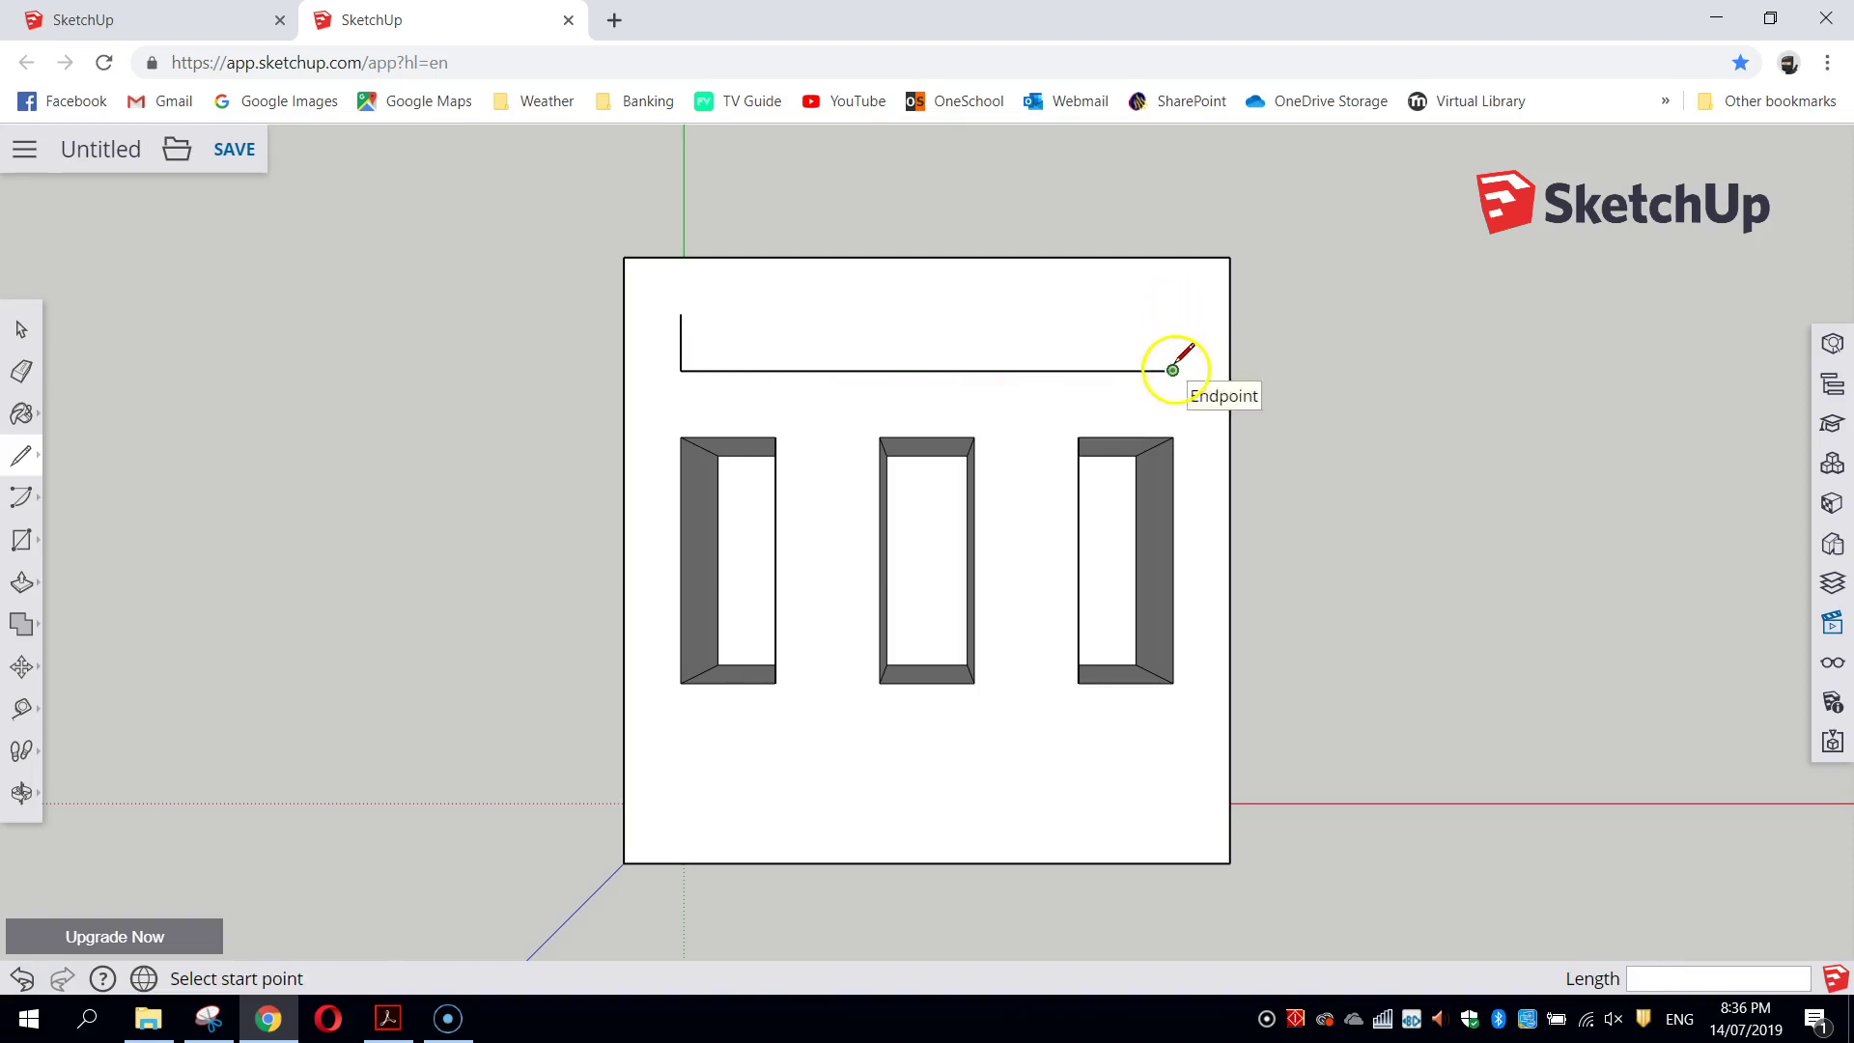
click(1172, 370)
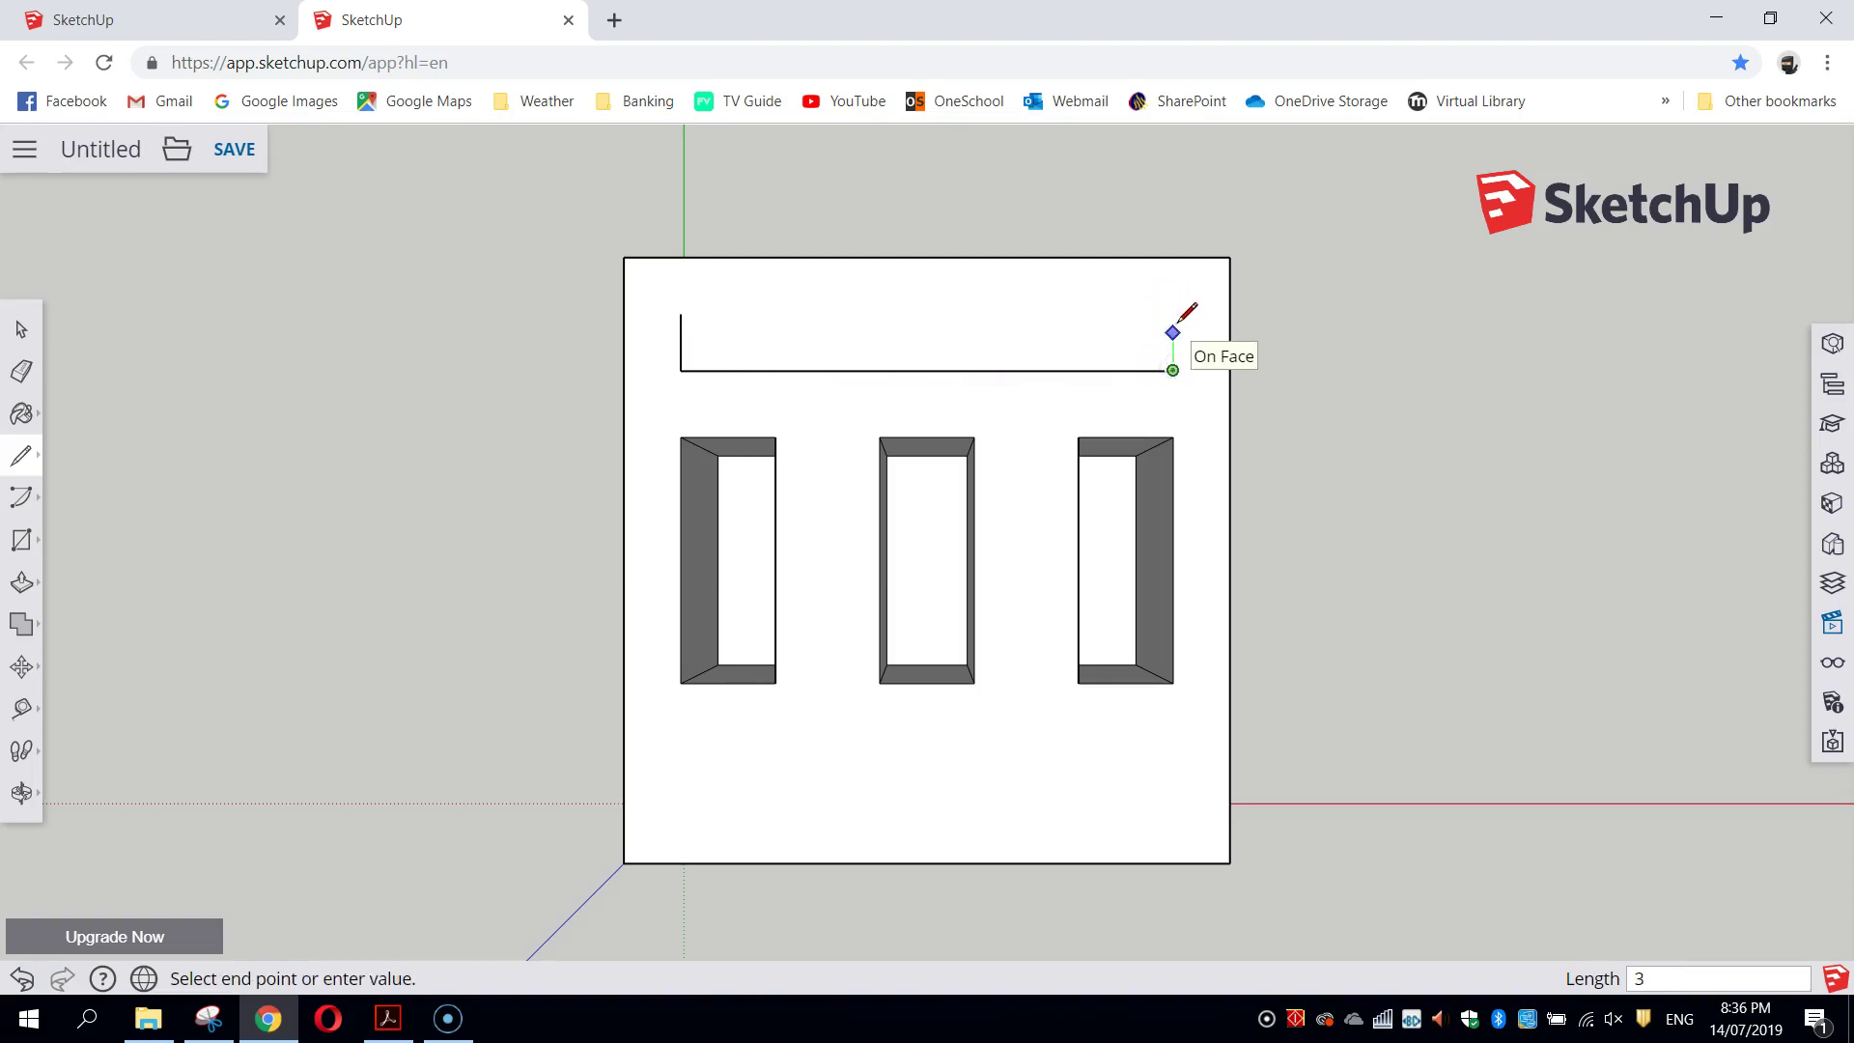
click(1172, 313)
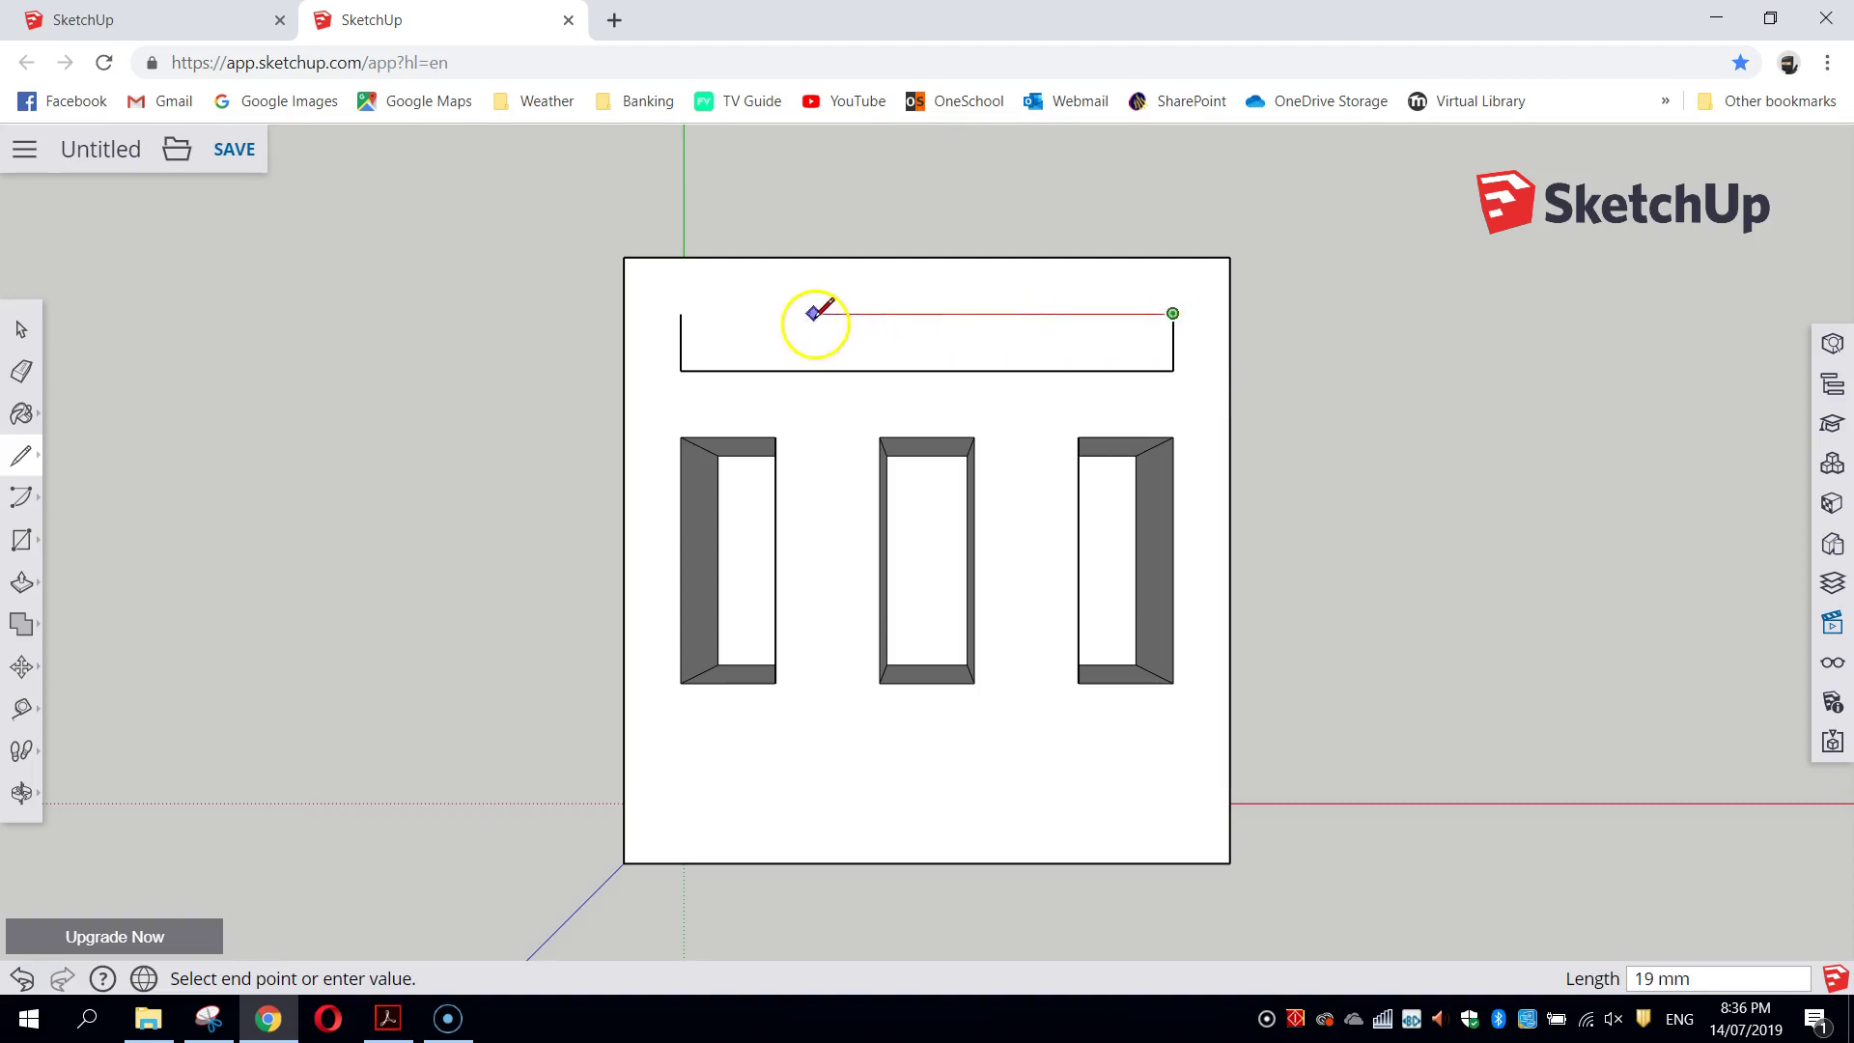
click(680, 314)
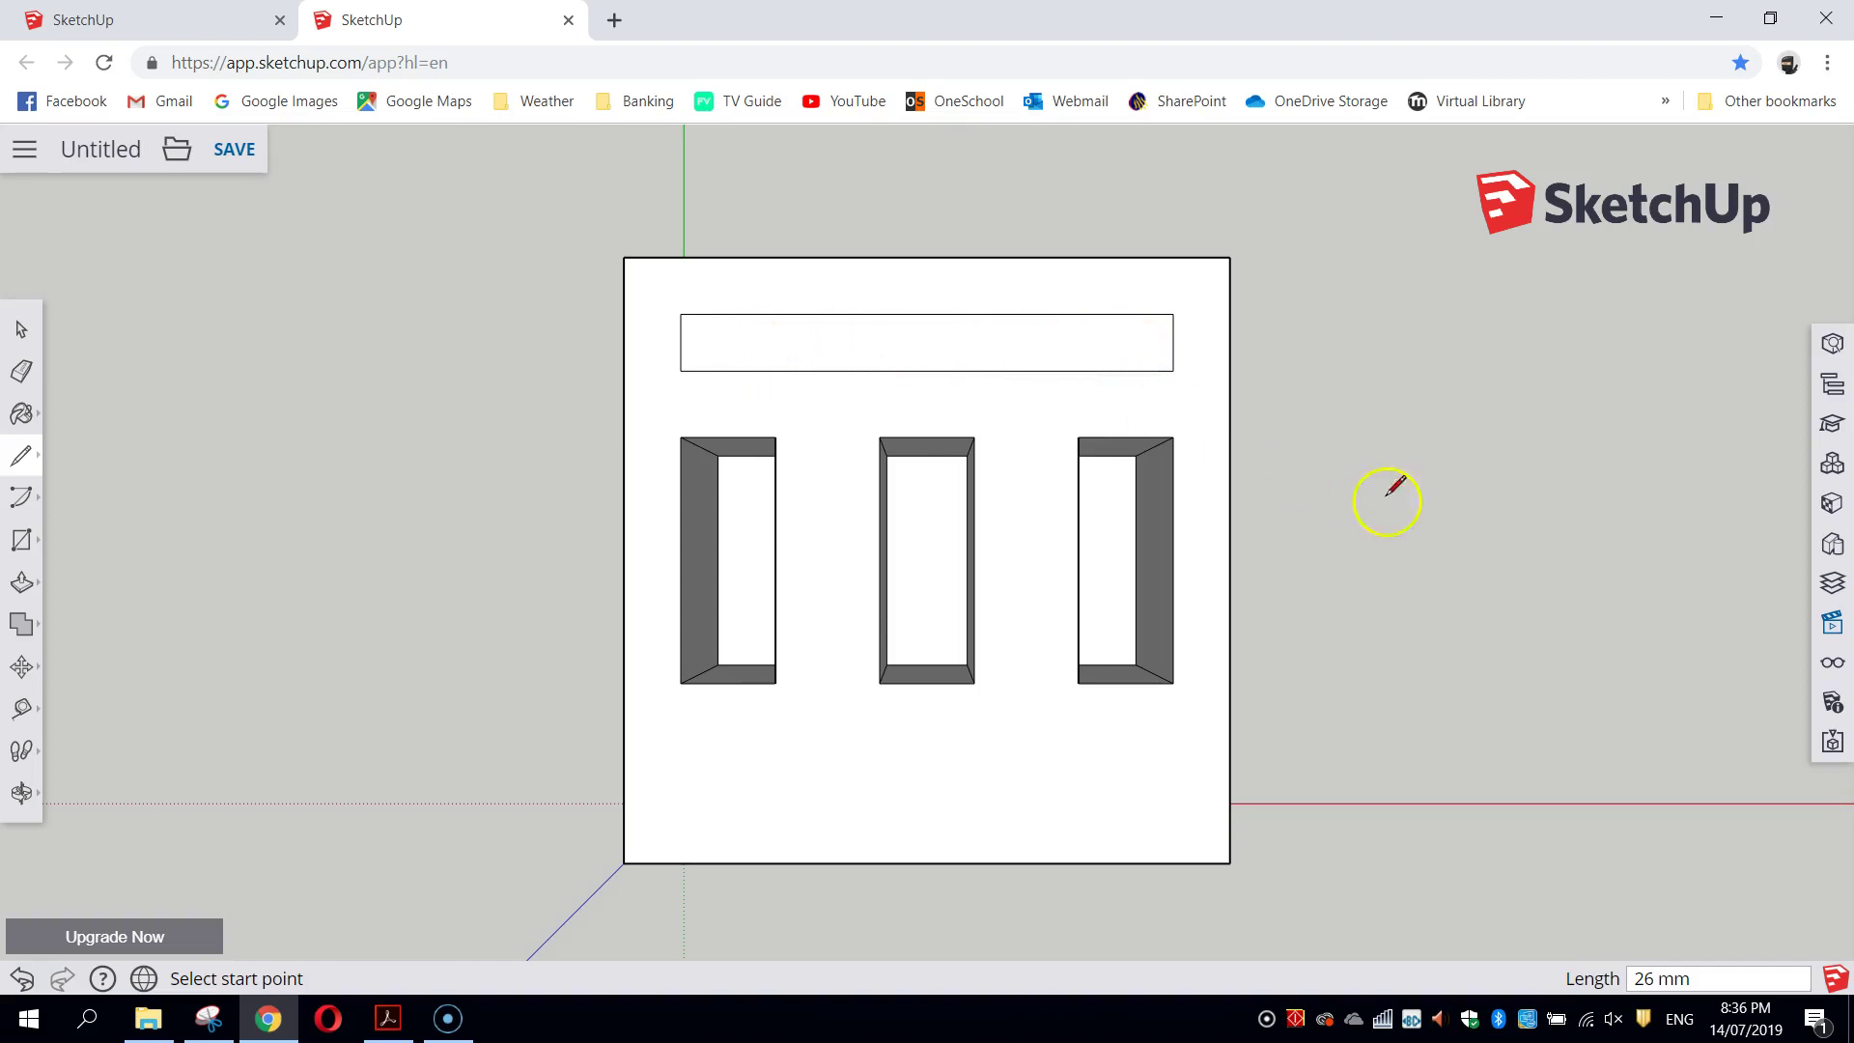
Step: Push the long thin rectangle 15 mm down into the block
middle_drag(1407, 505, 836, 58)
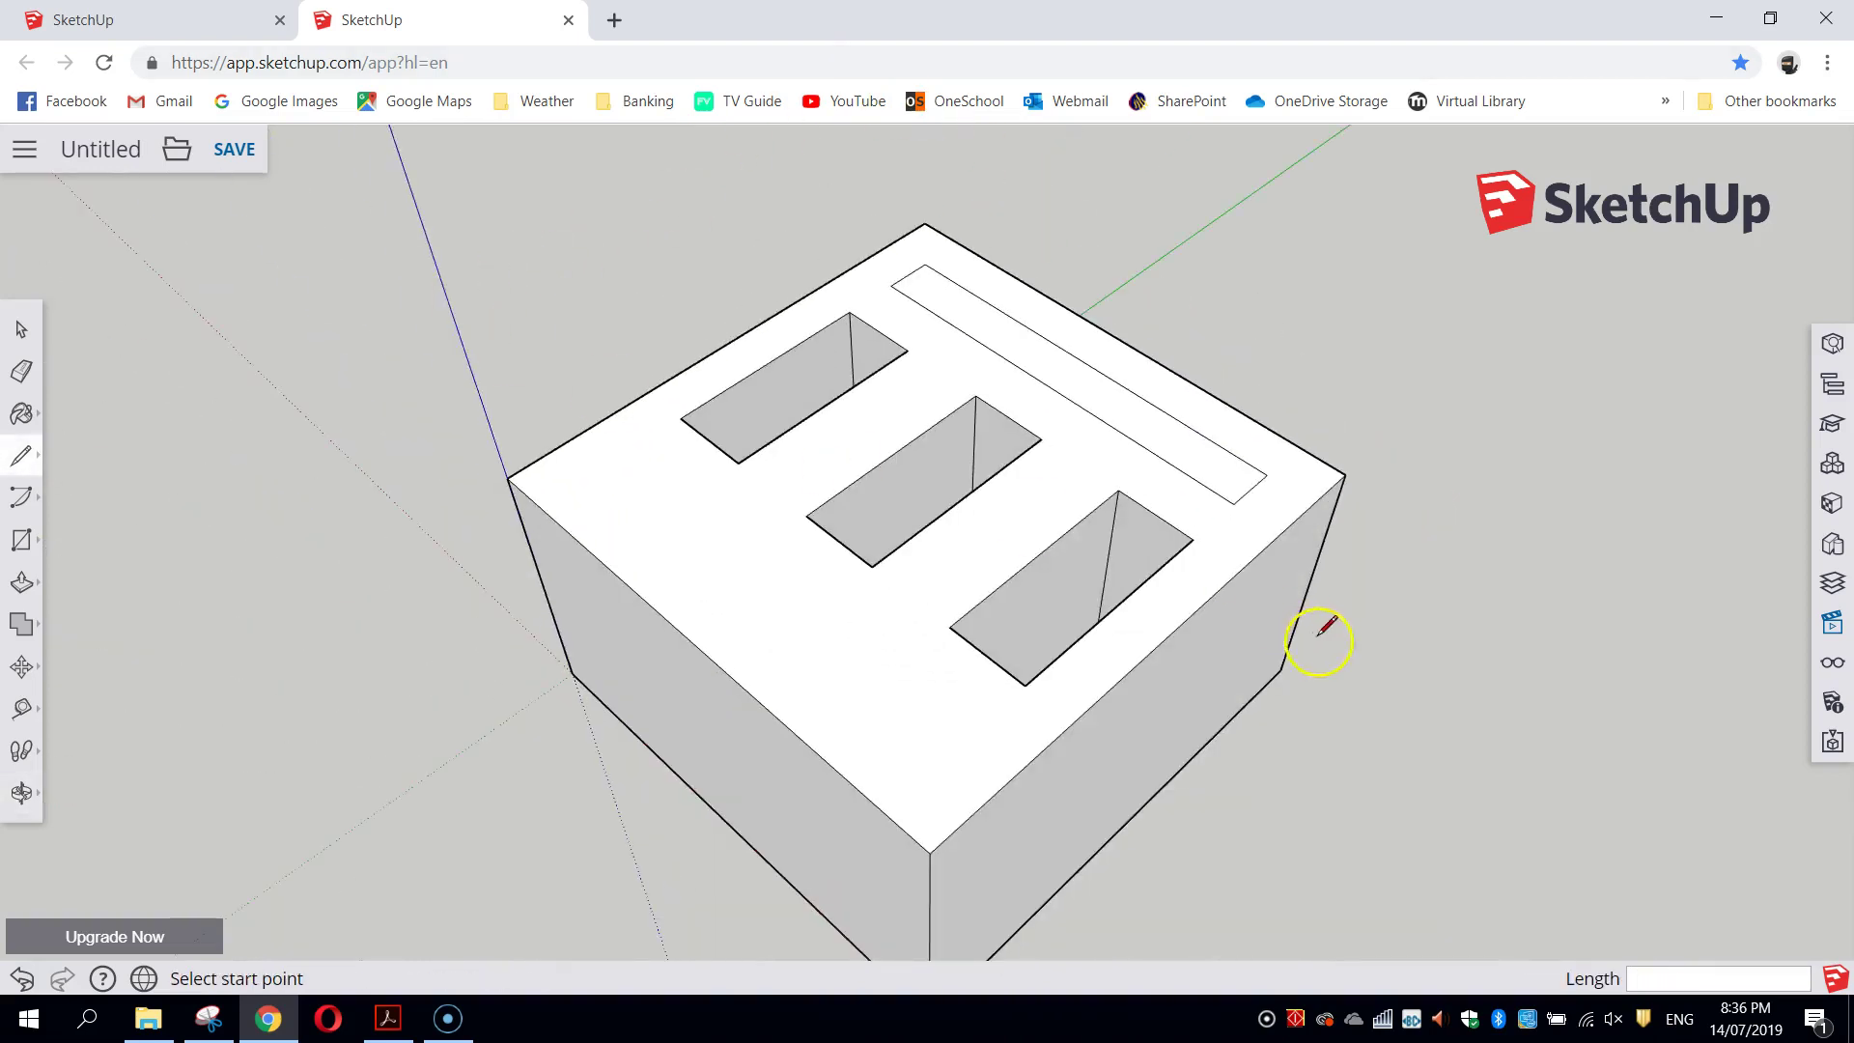
middle_drag(1319, 637, 1134, 536)
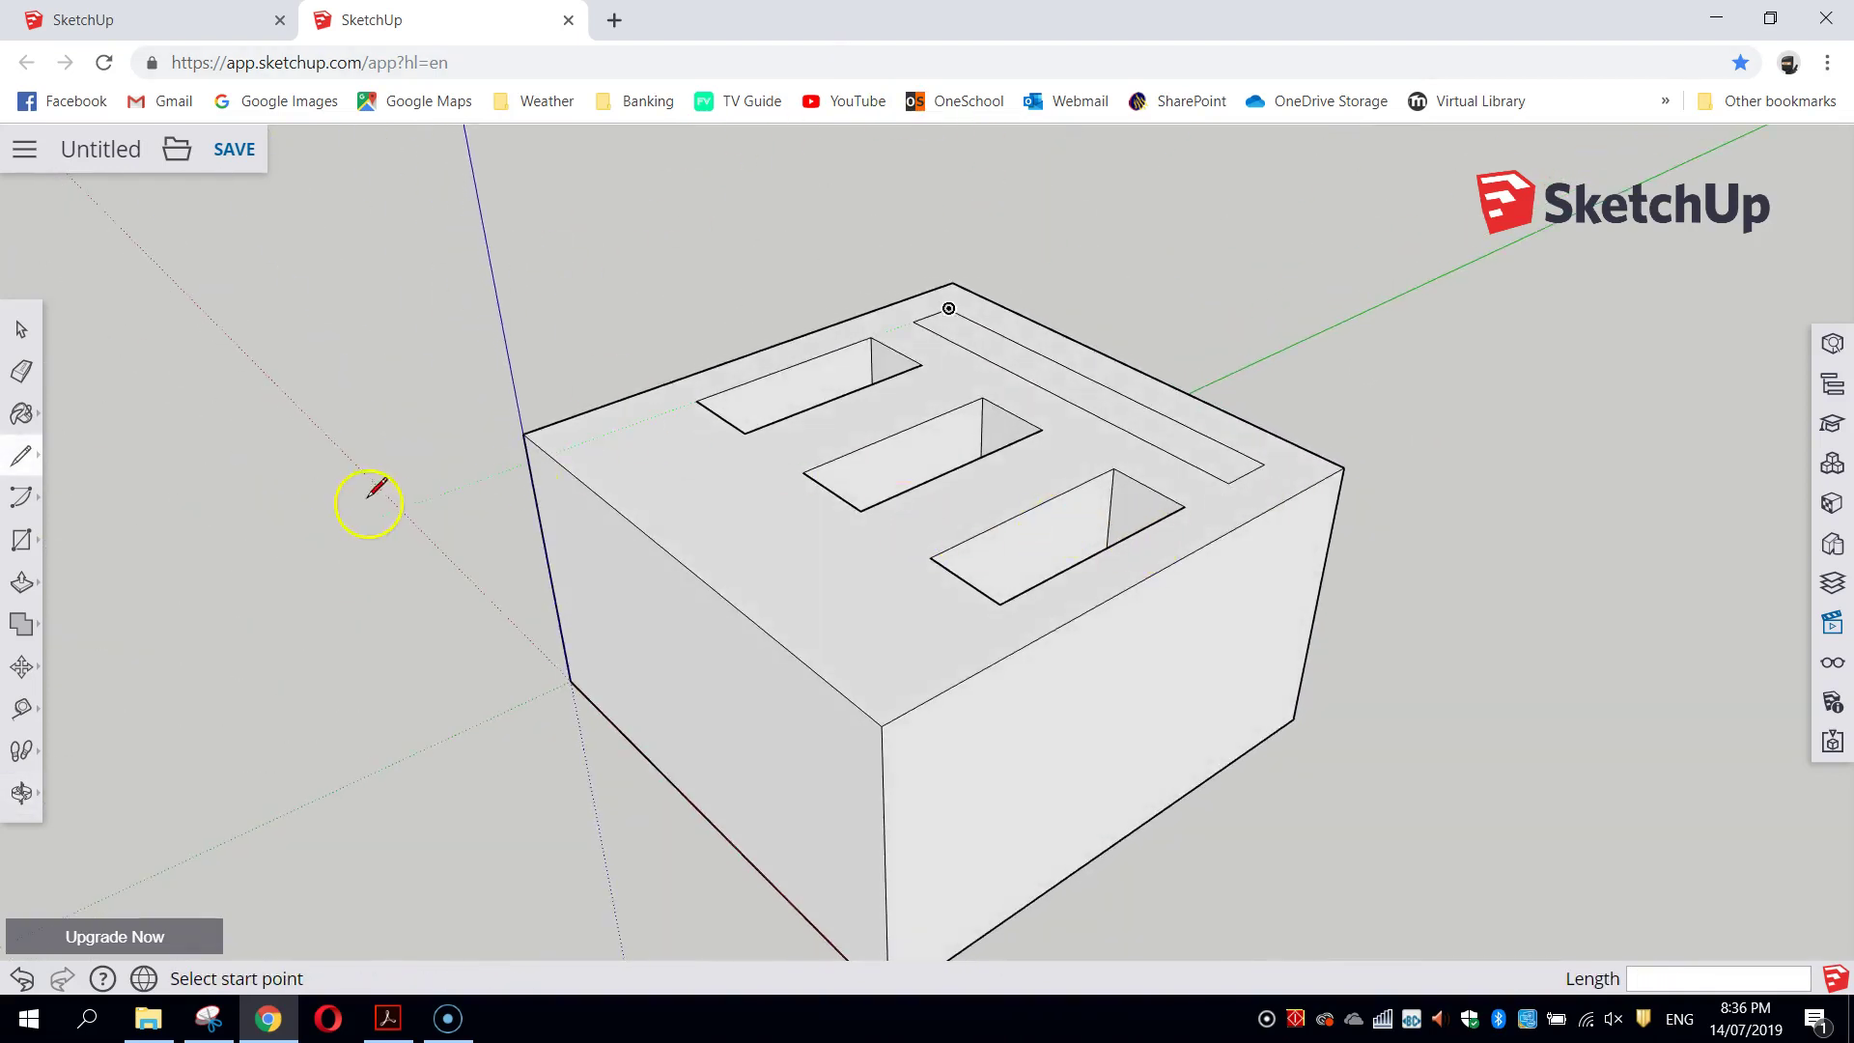
click(21, 581)
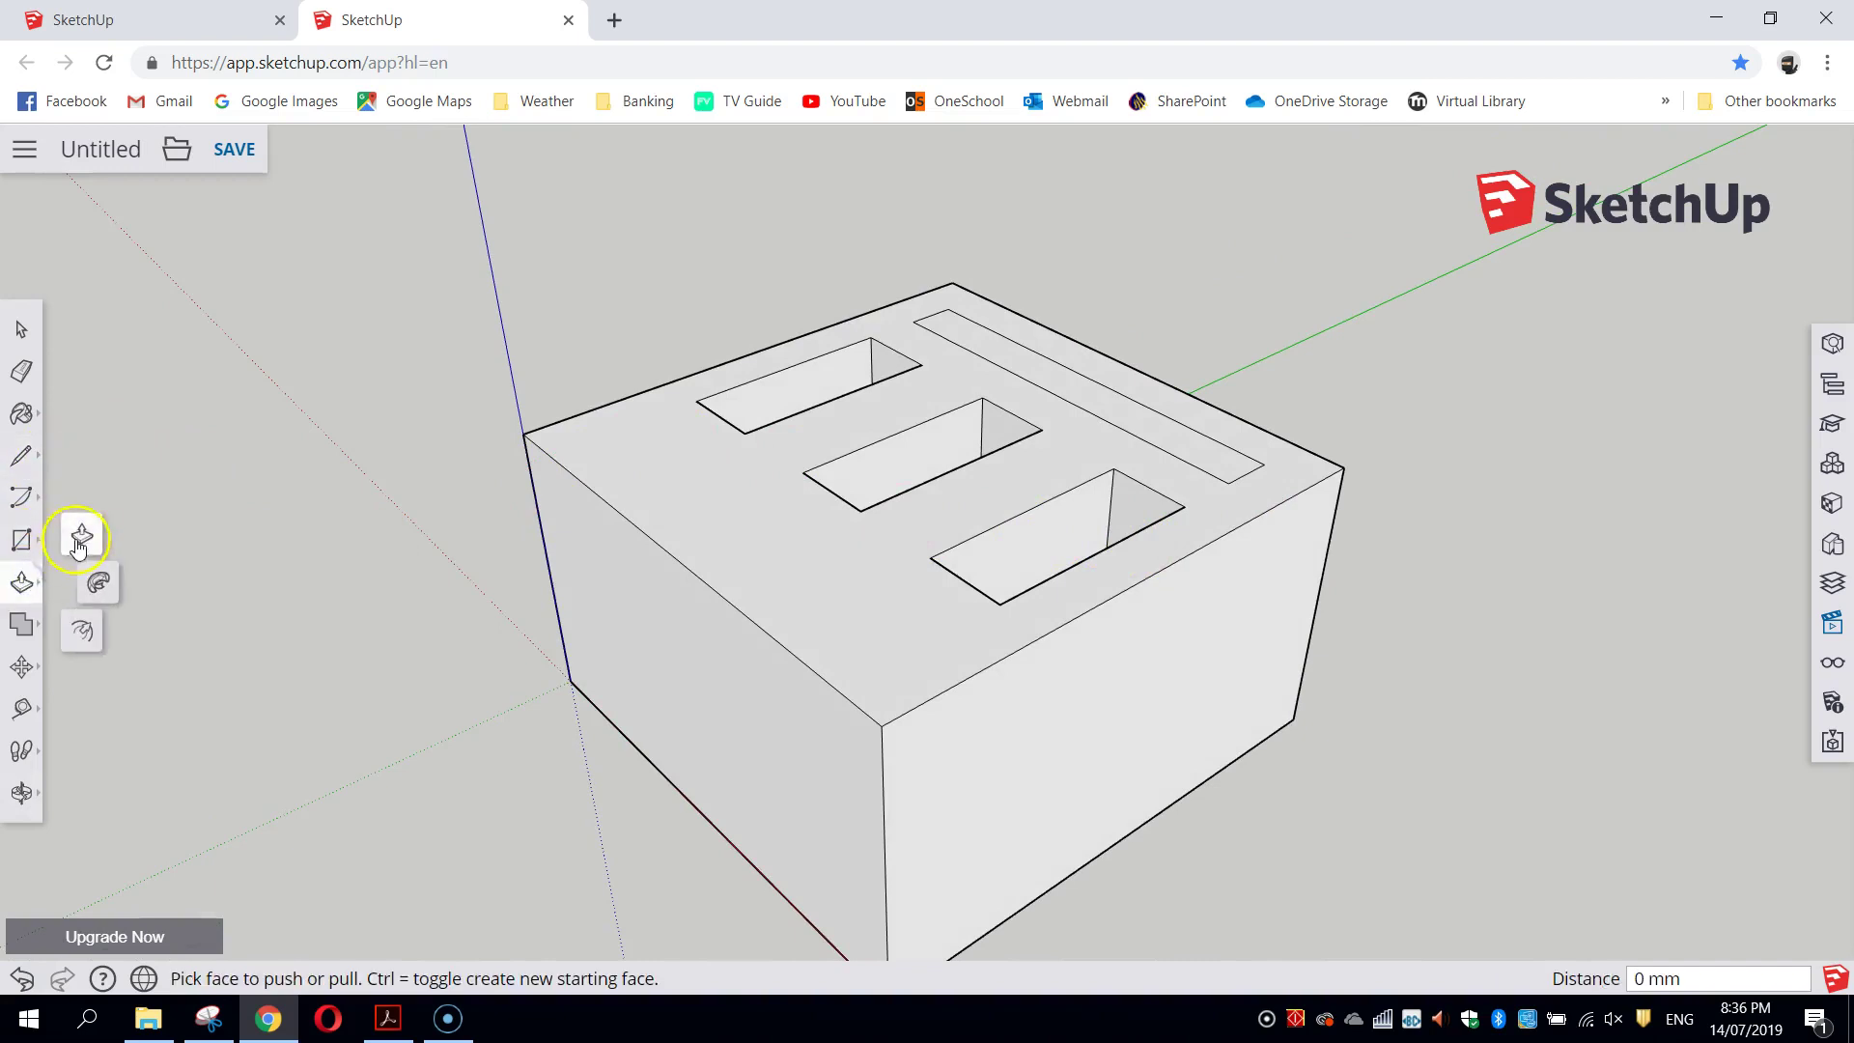
drag(1228, 462, 1229, 572)
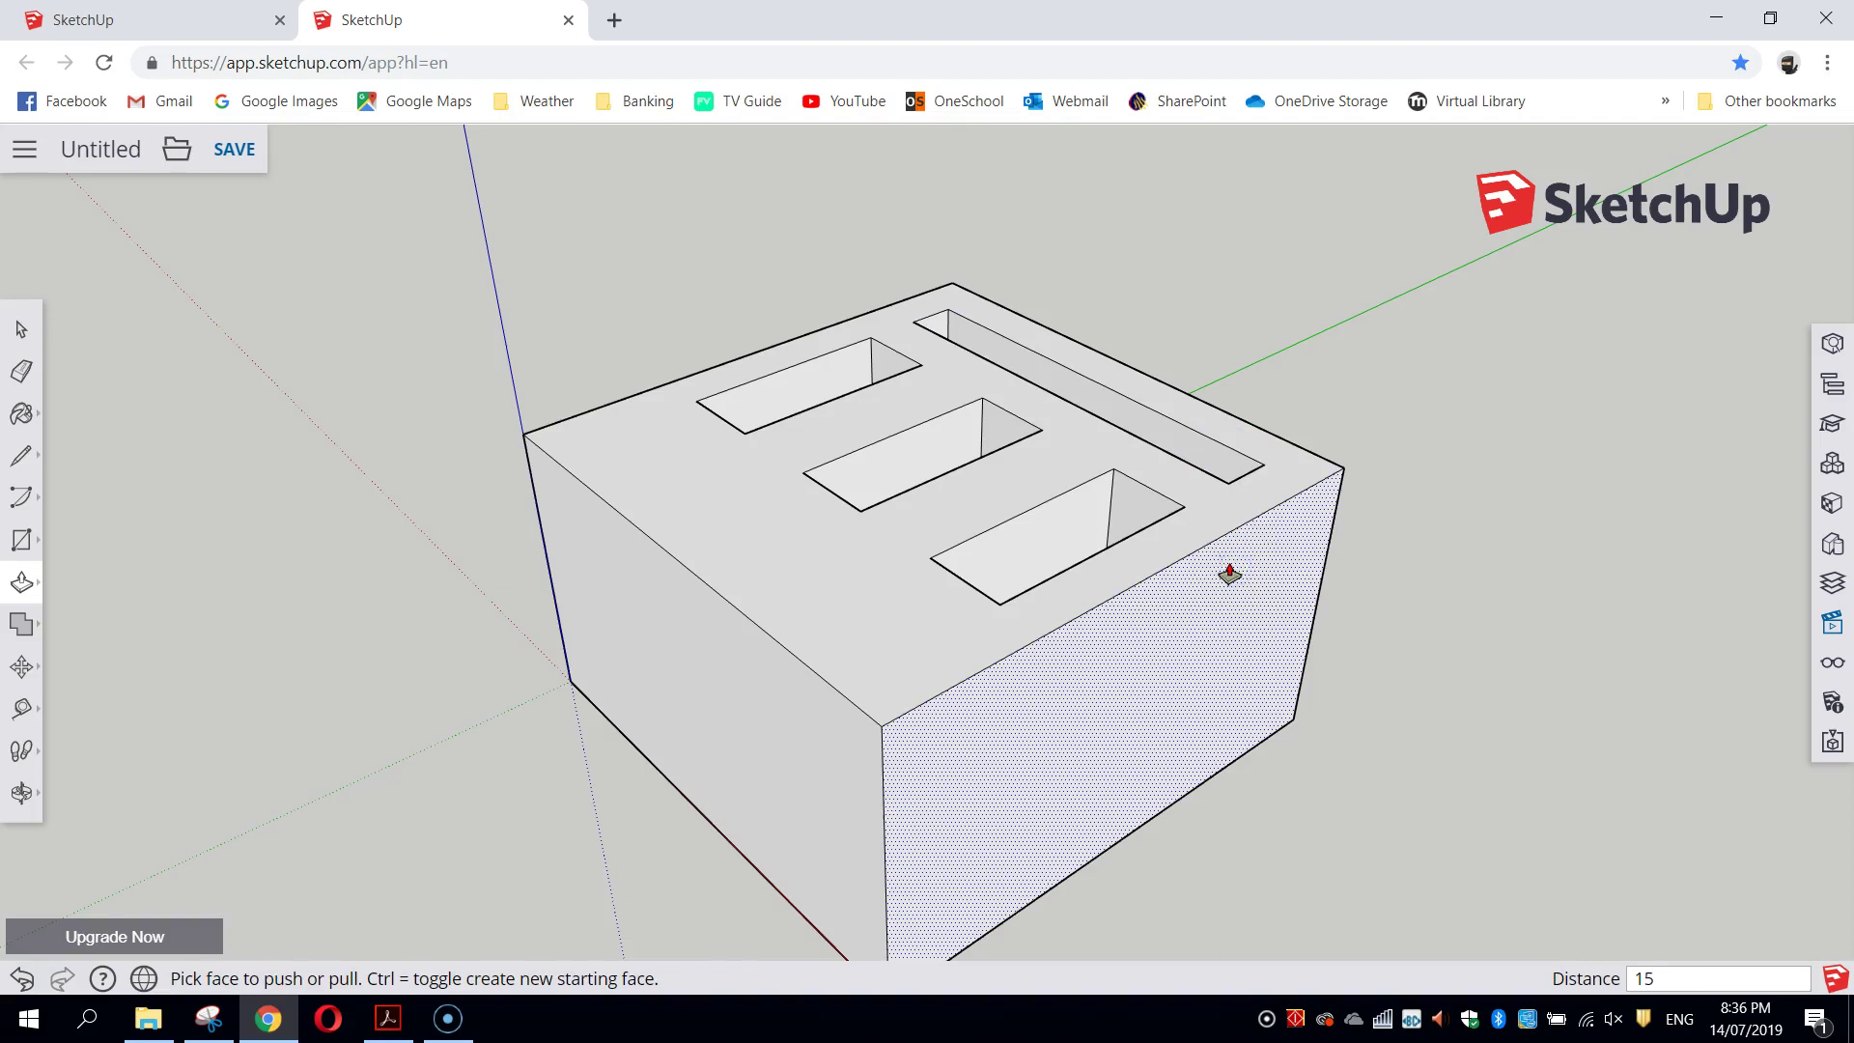
click(1229, 574)
click(1325, 591)
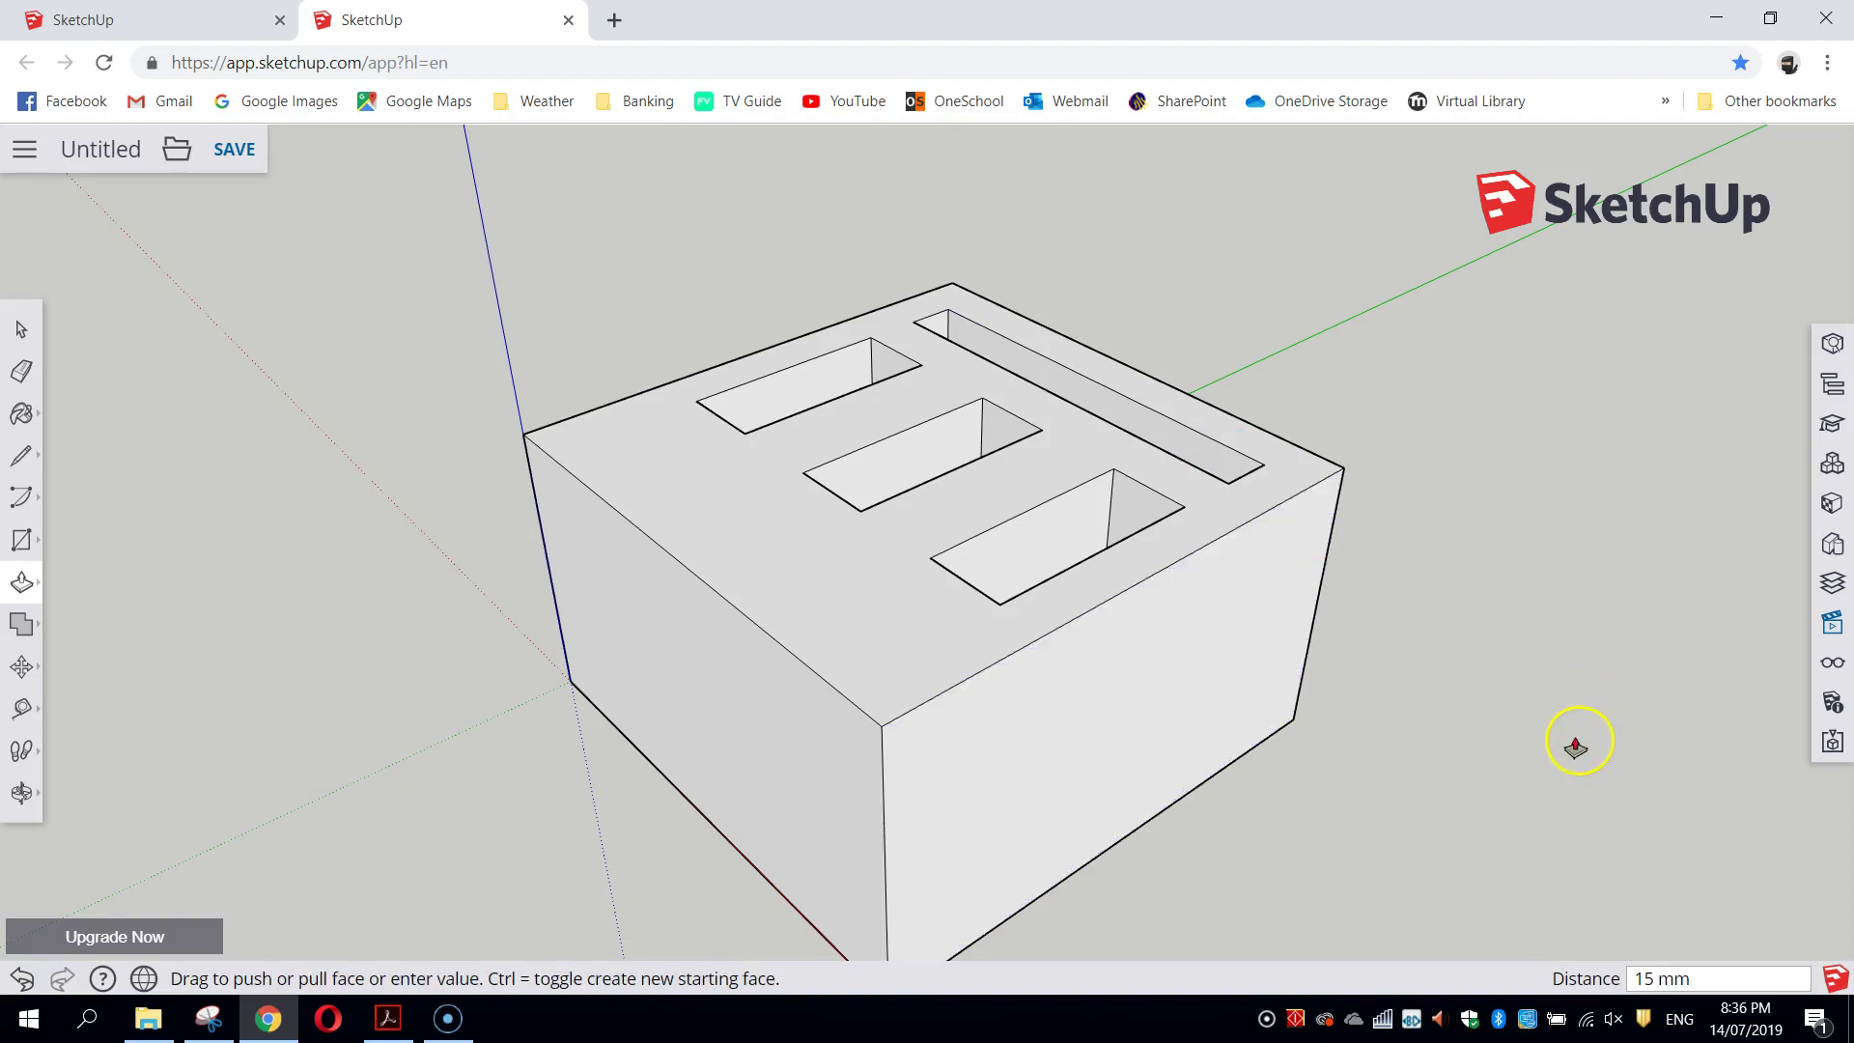
middle_drag(1557, 639, 1031, 799)
key(p)
double_click(1126, 415)
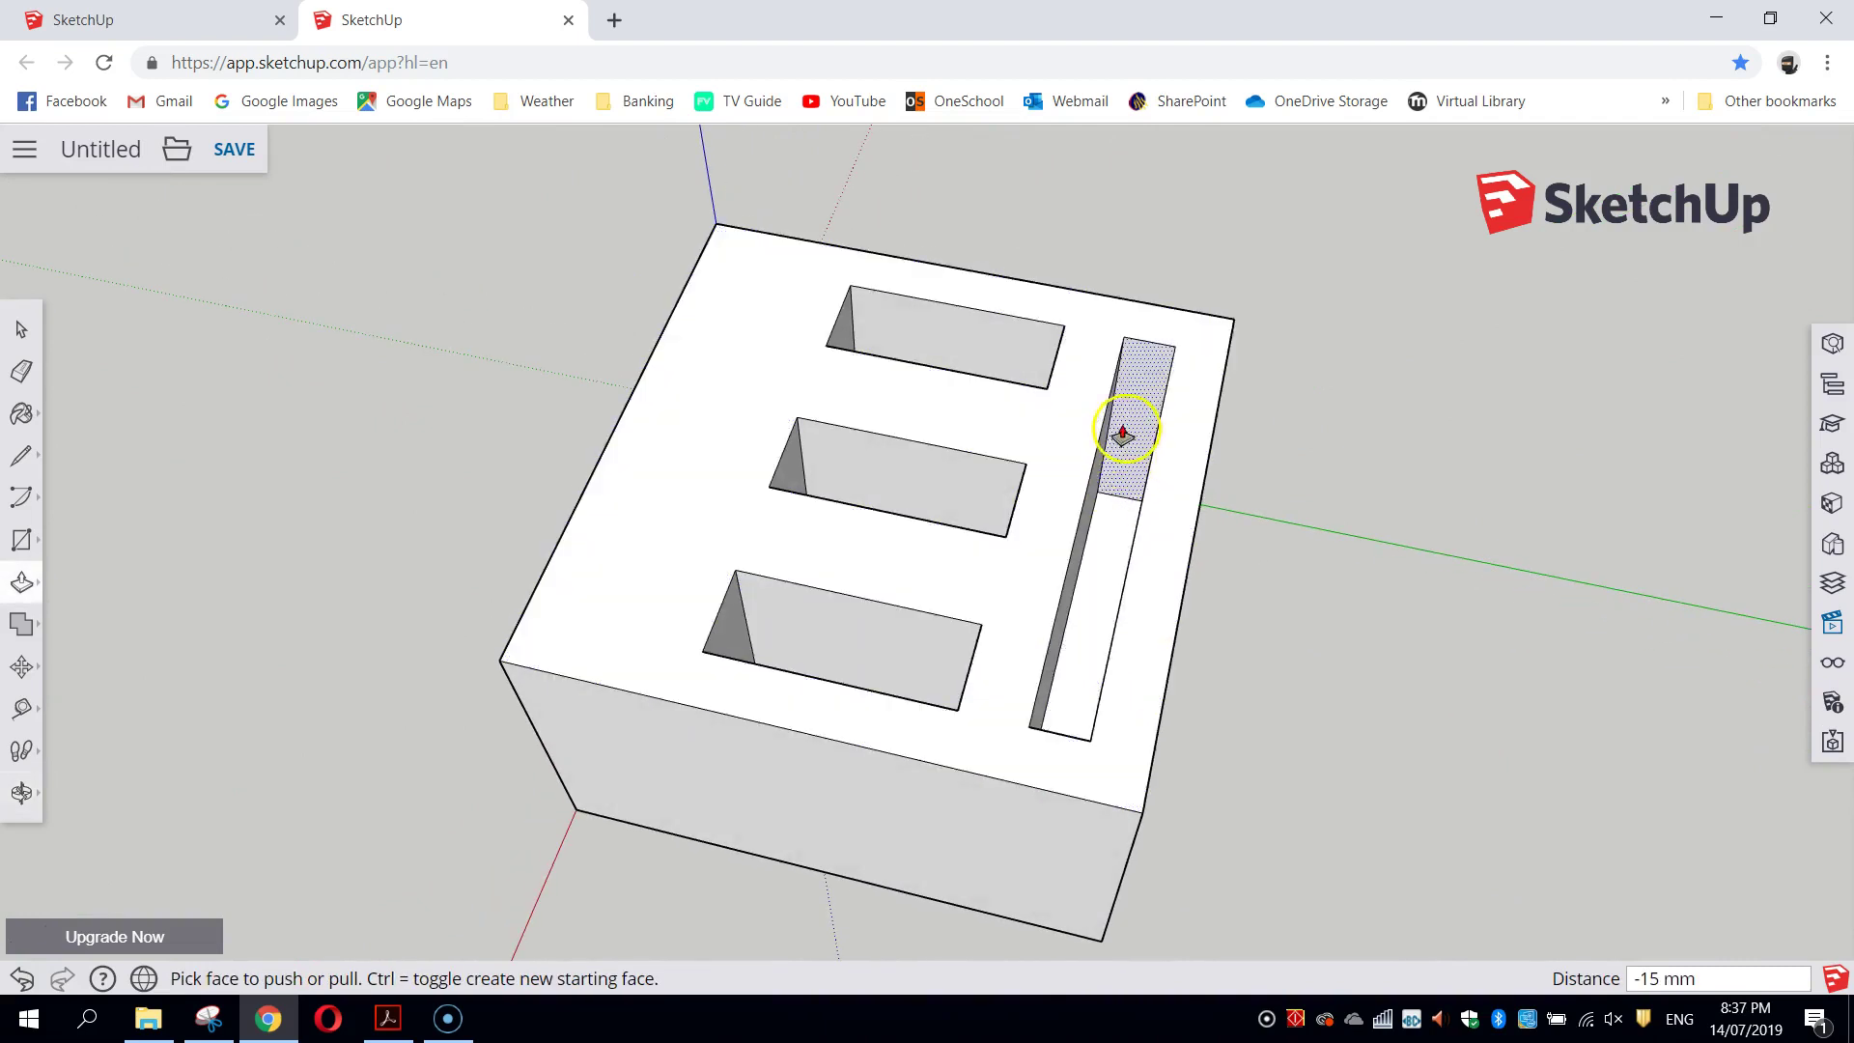
double_click(1089, 675)
Step: Orbit around the block to inspect the new SD slot
click(464, 769)
middle_drag(464, 769, 1318, 499)
click(1047, 814)
middle_drag(1046, 815, 877, 579)
click(869, 673)
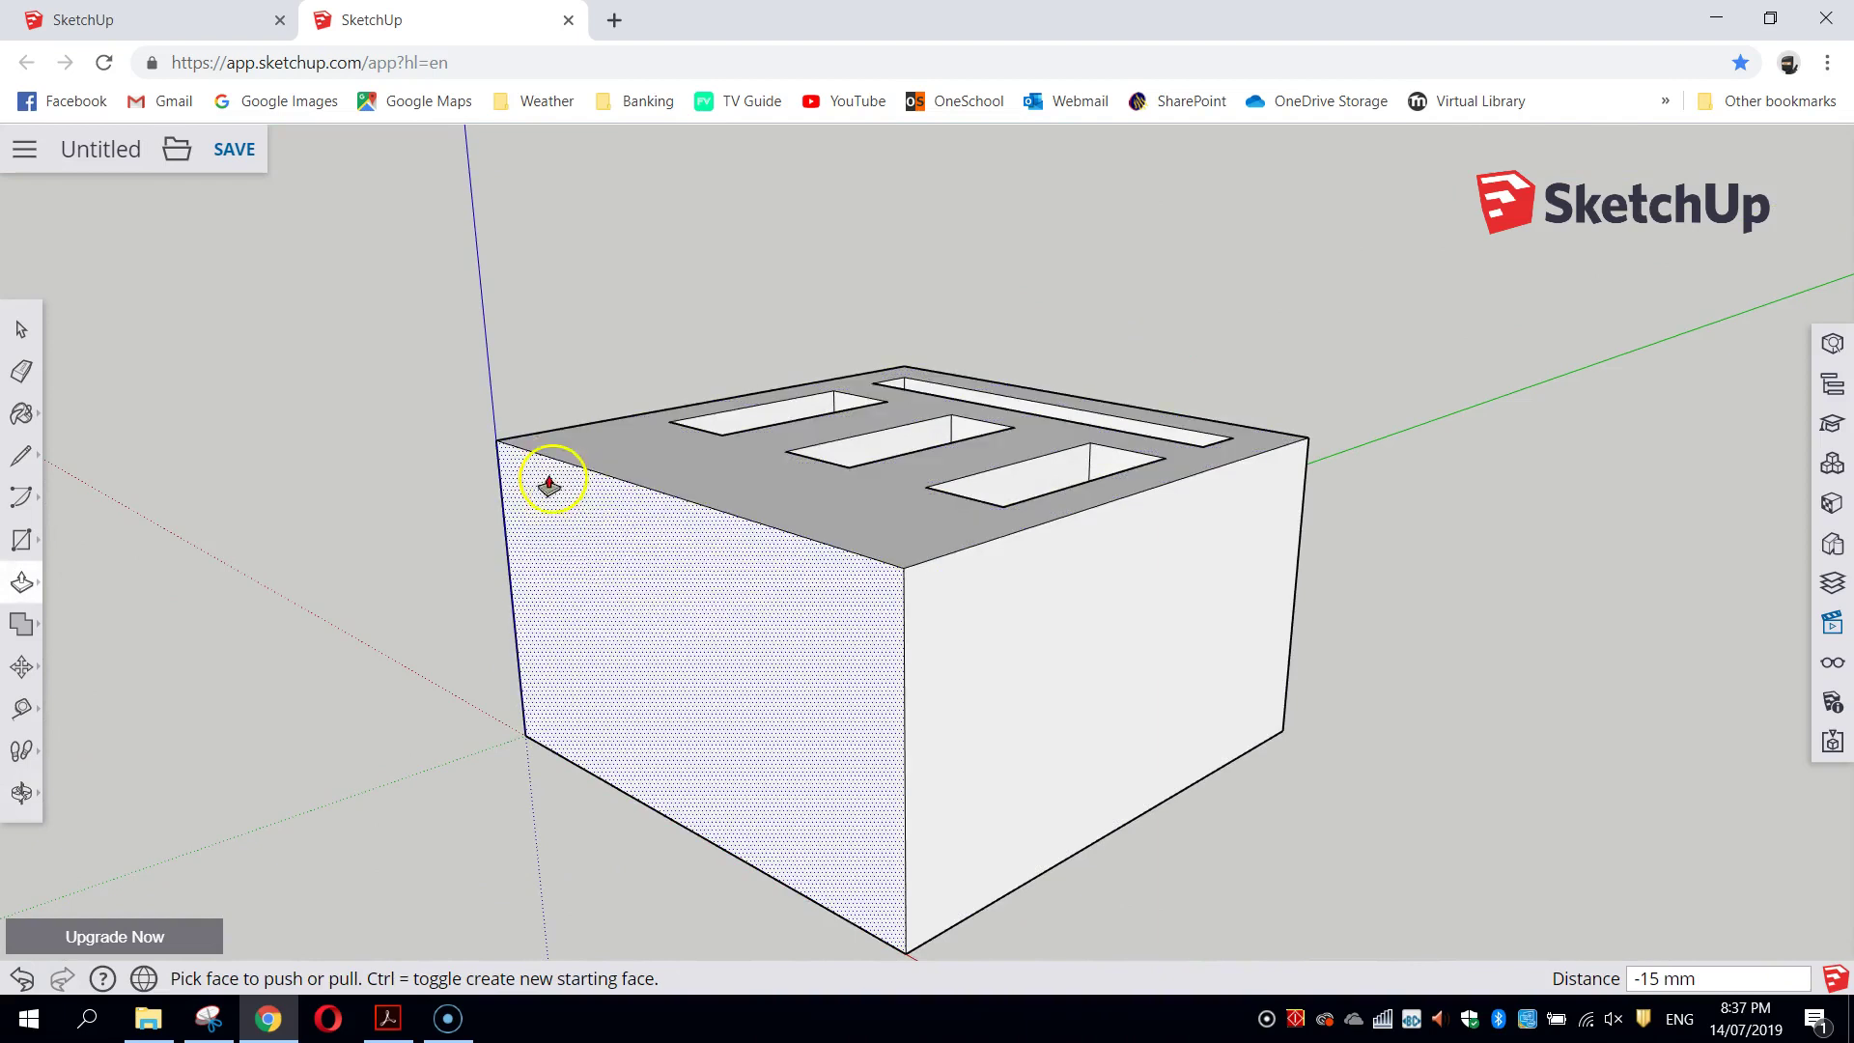
middle_drag(712, 578, 620, 519)
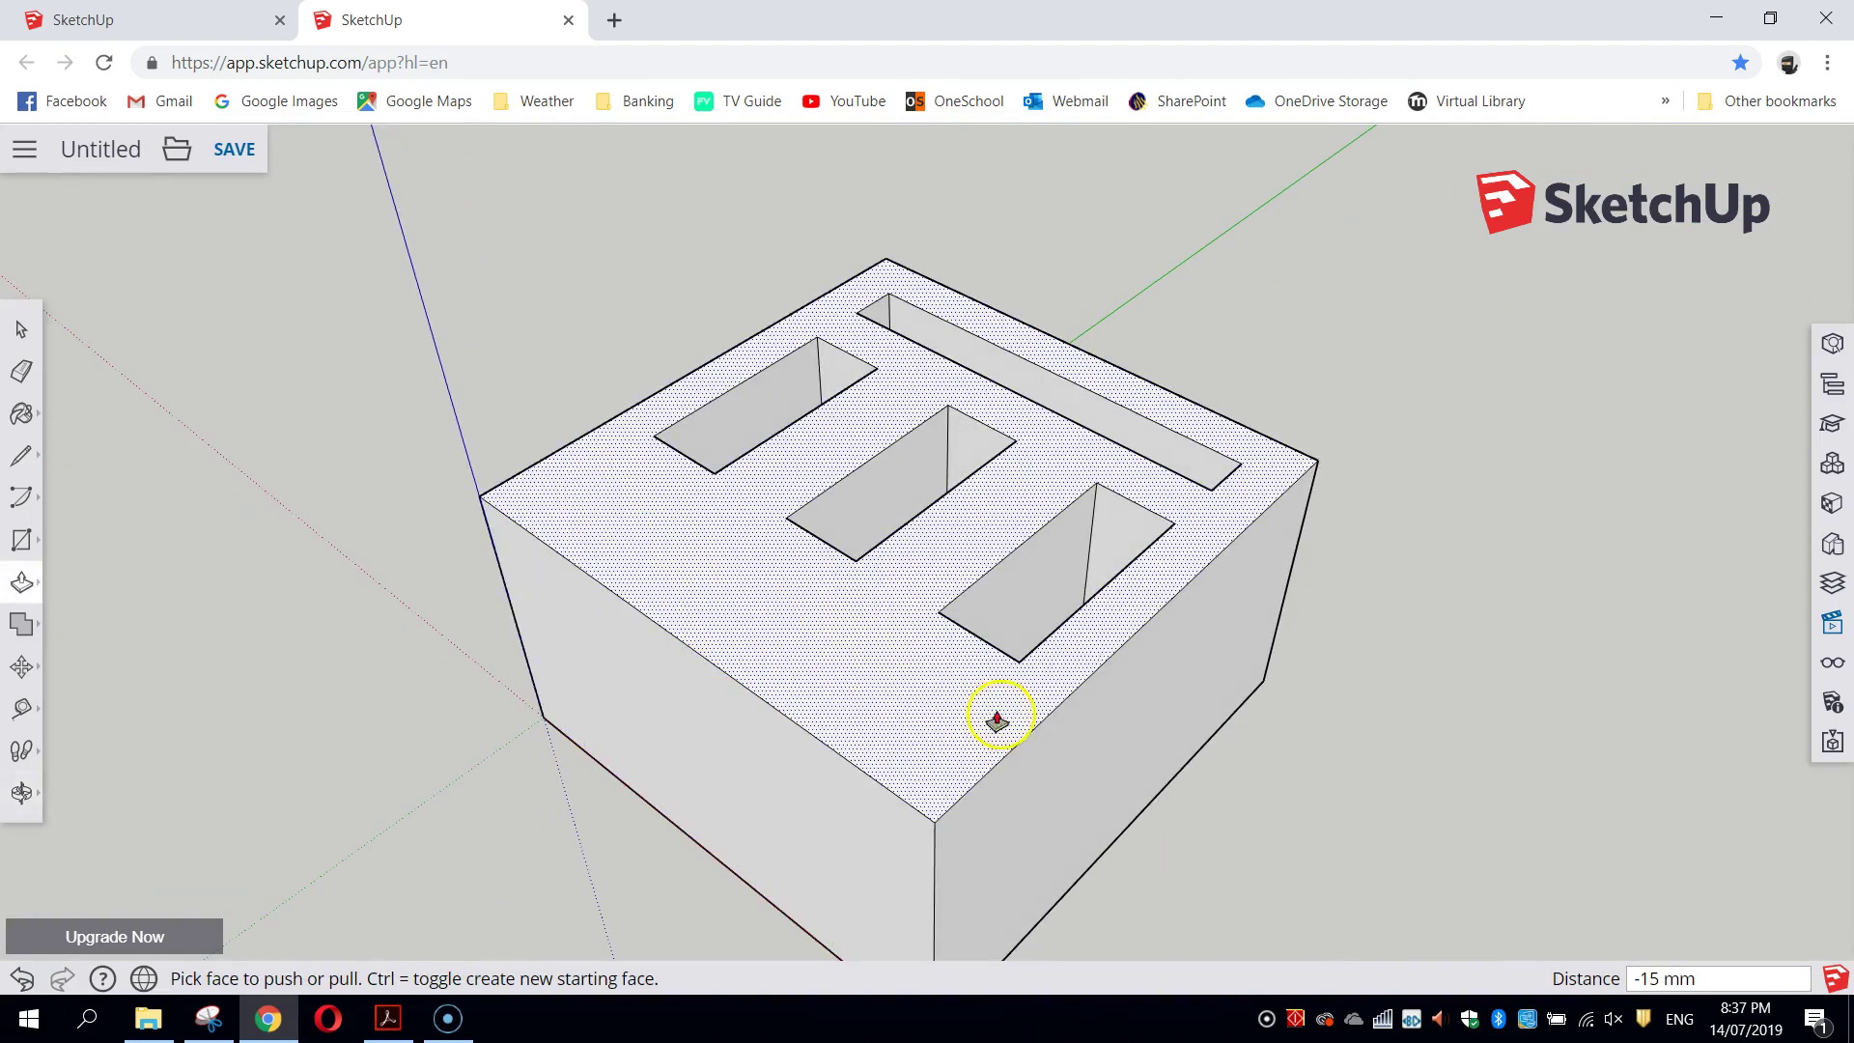
middle_drag(1146, 786, 1068, 726)
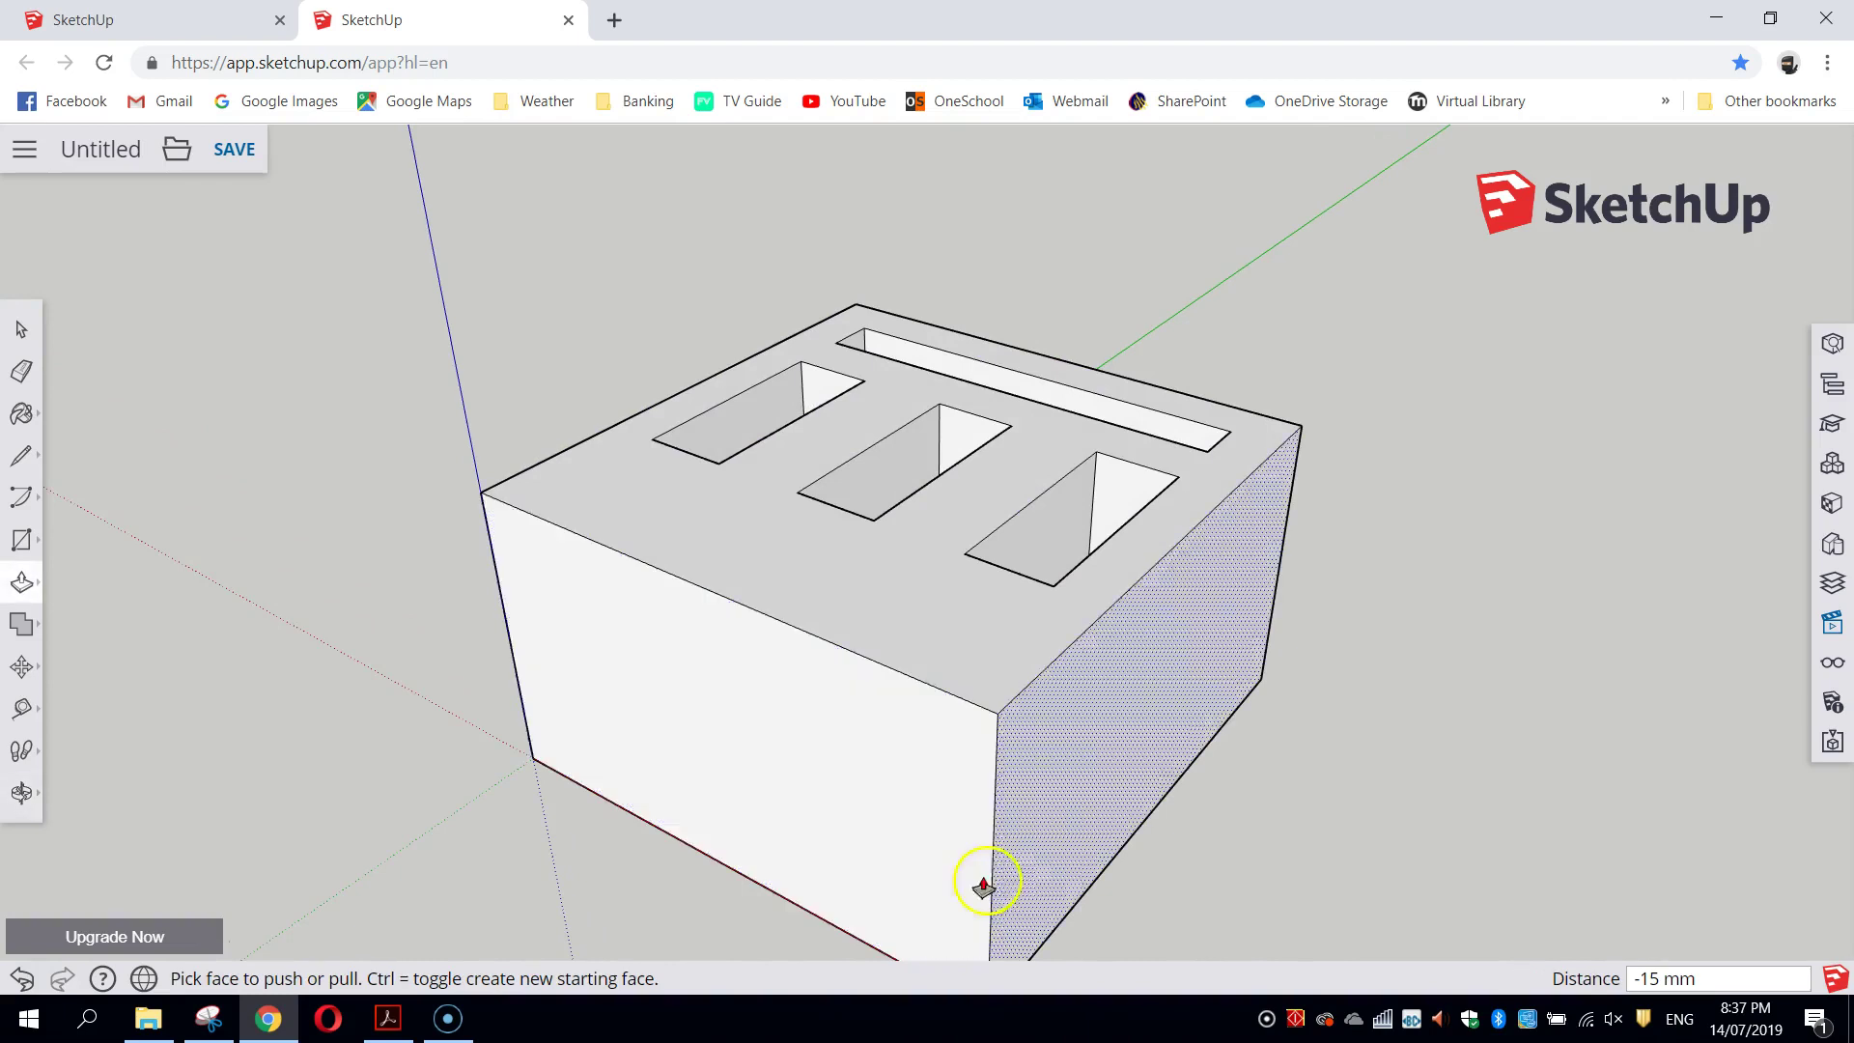
Step: From the Front view, draw a 32 mm line across the side face 5 mm above the base
click(1832, 627)
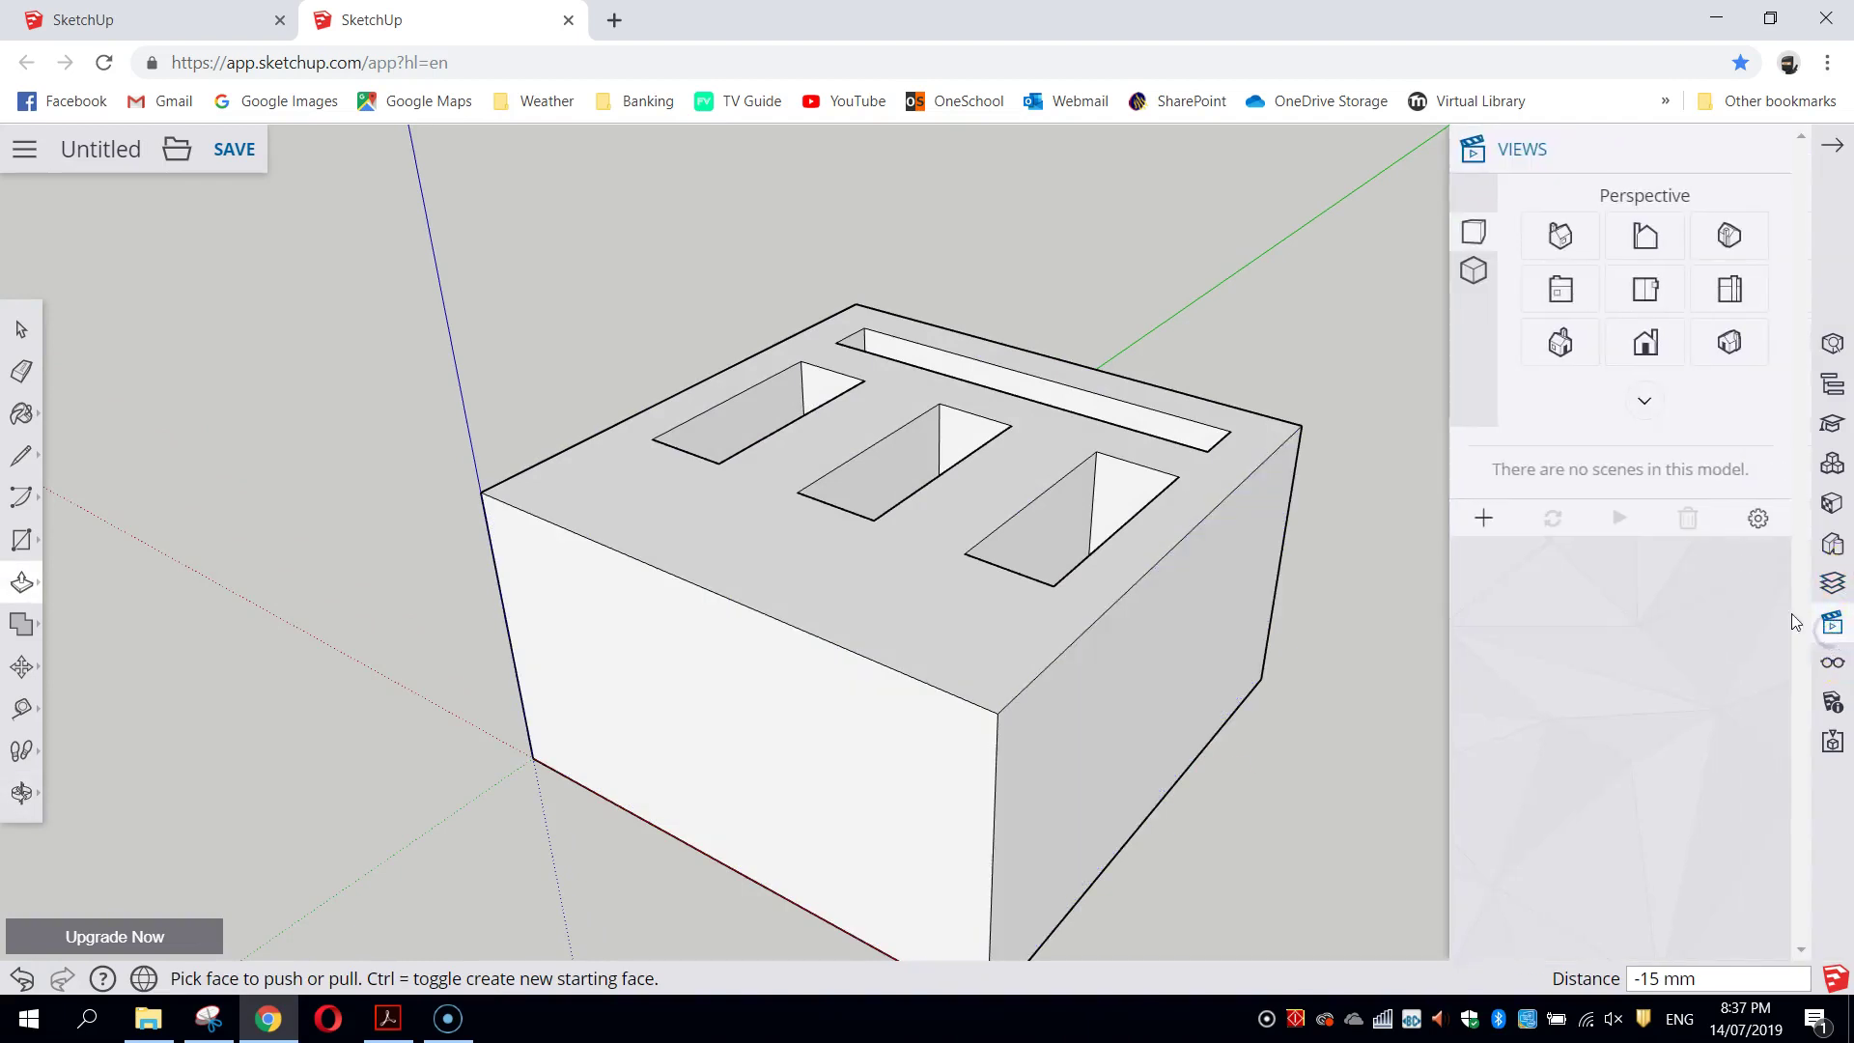
click(1646, 345)
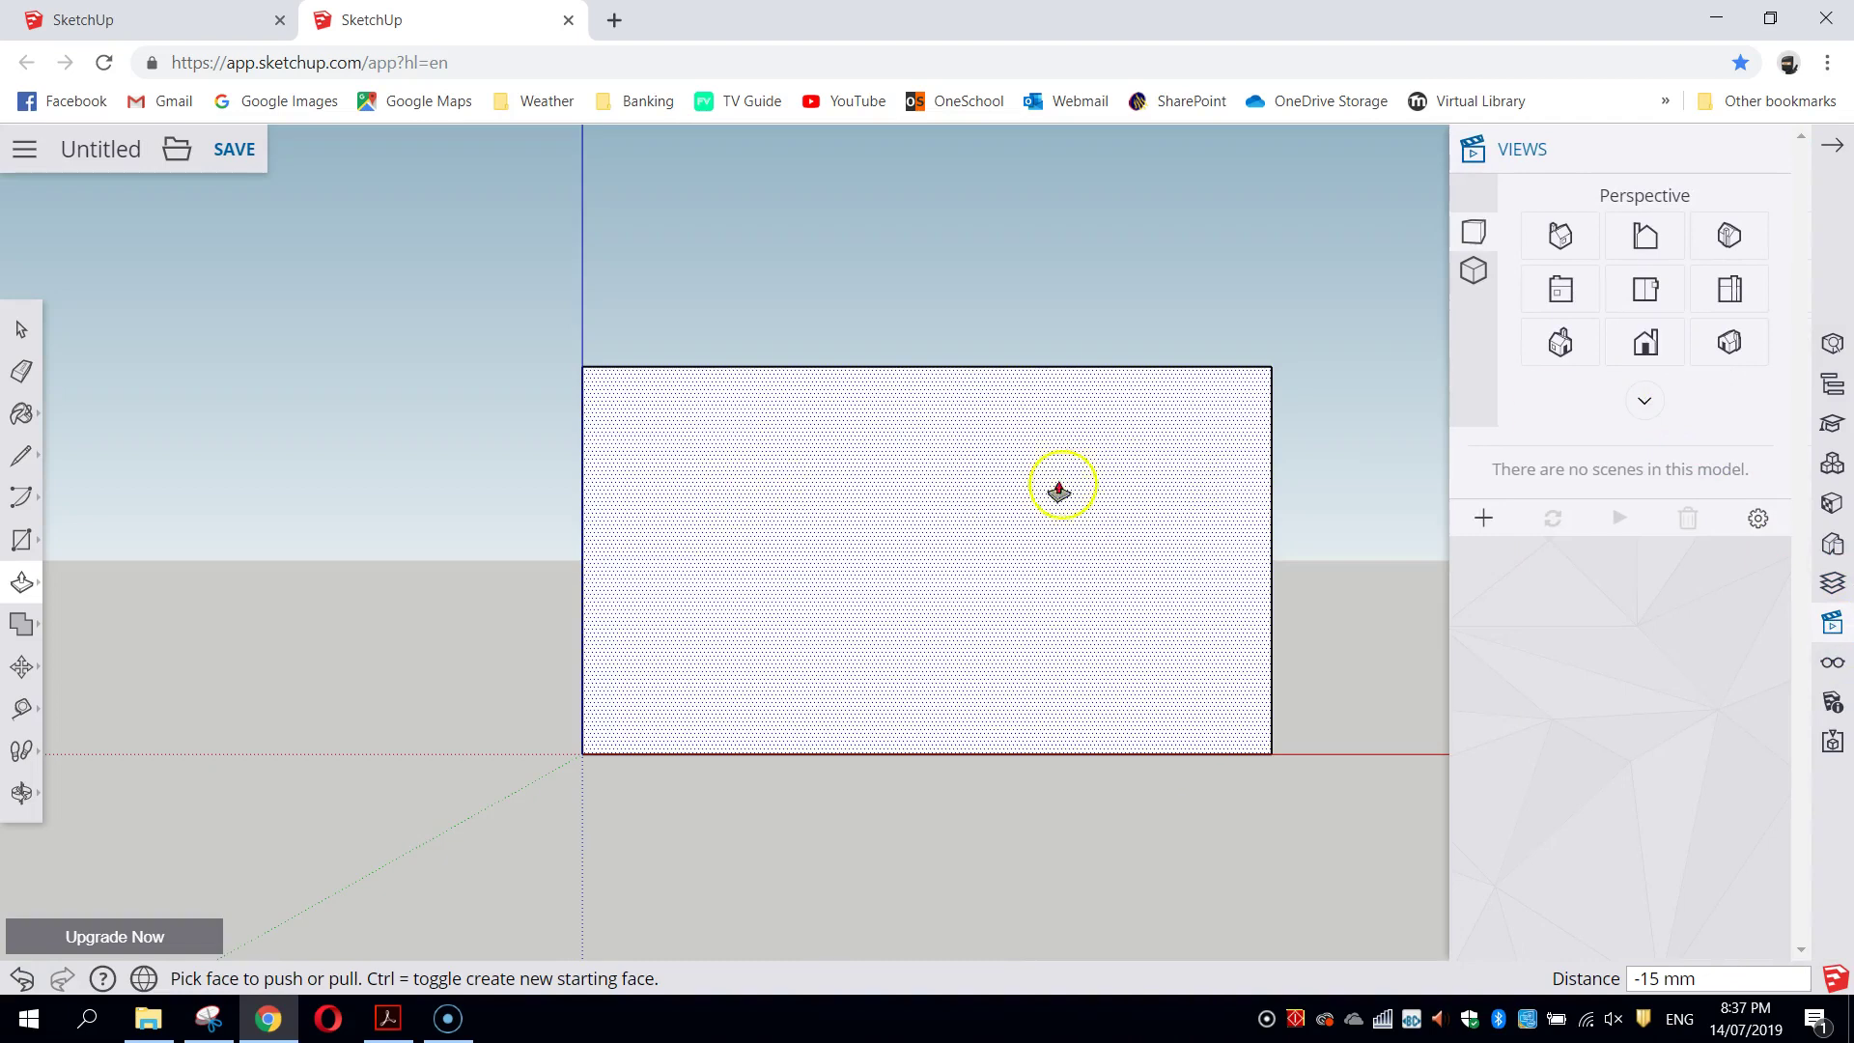
click(21, 454)
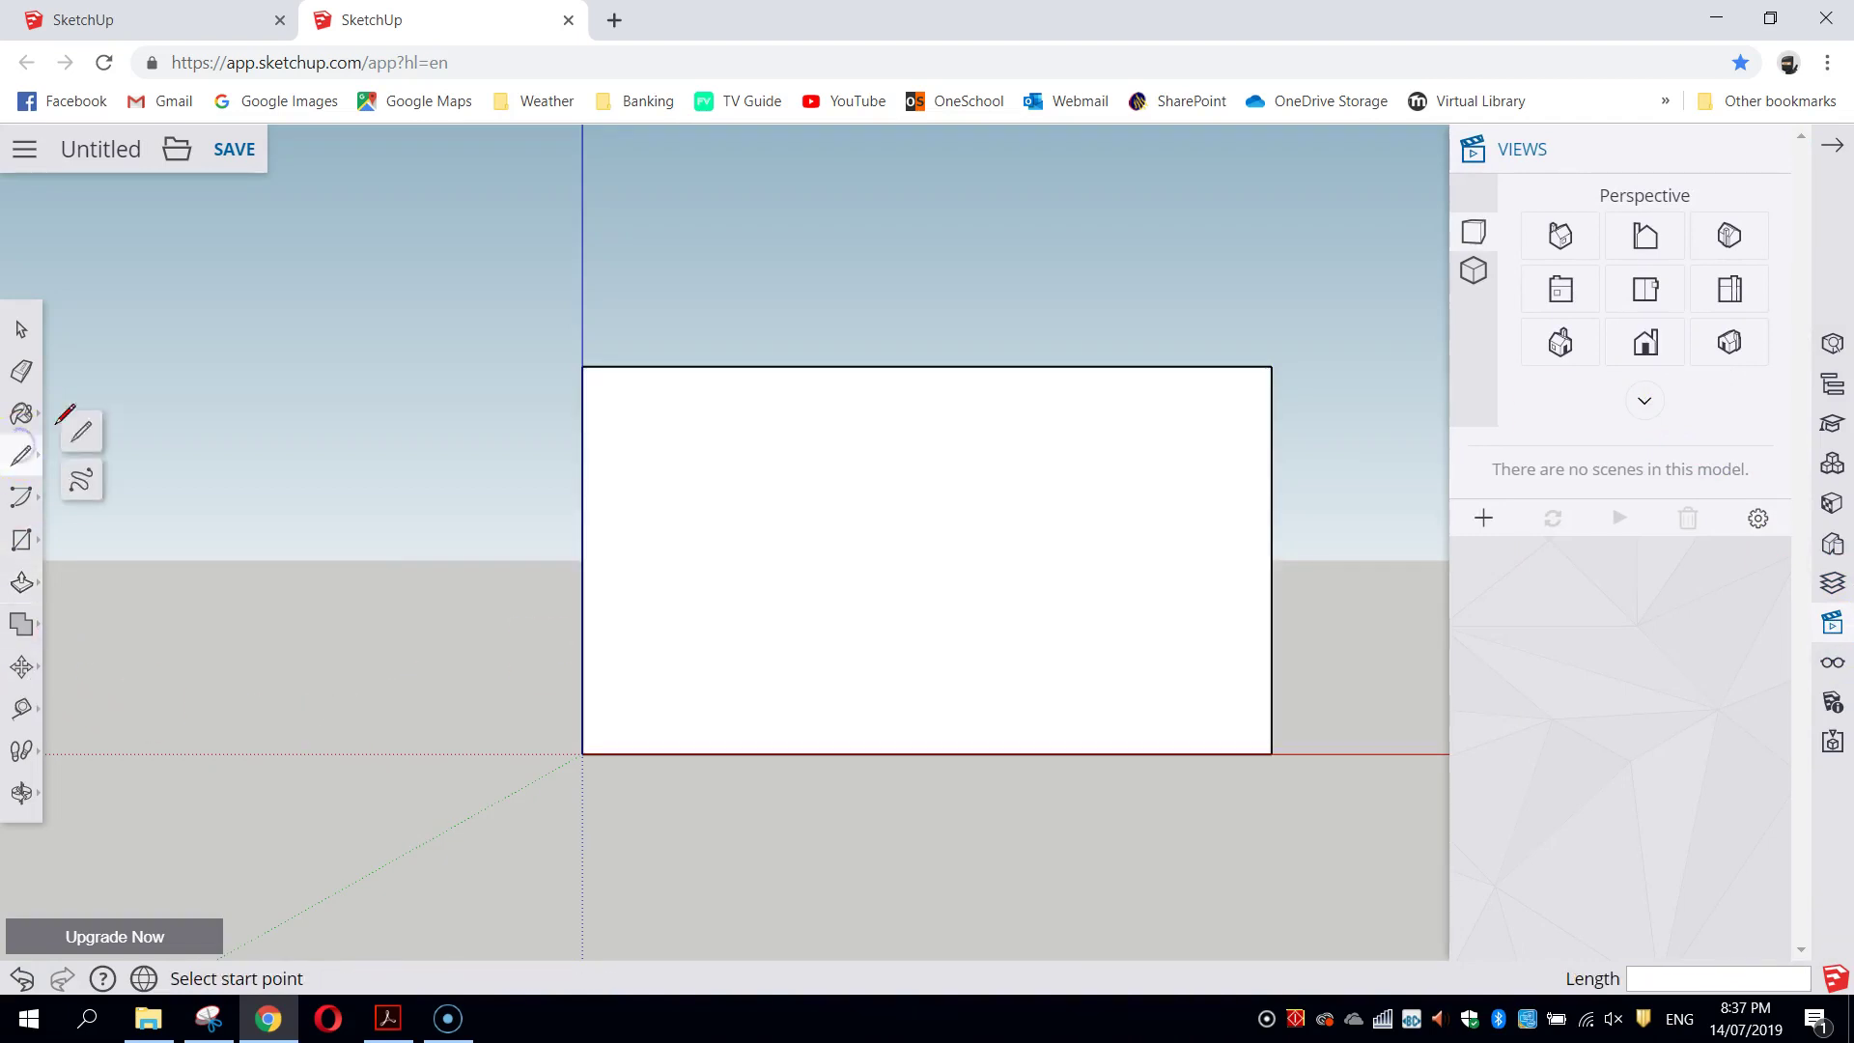
click(574, 703)
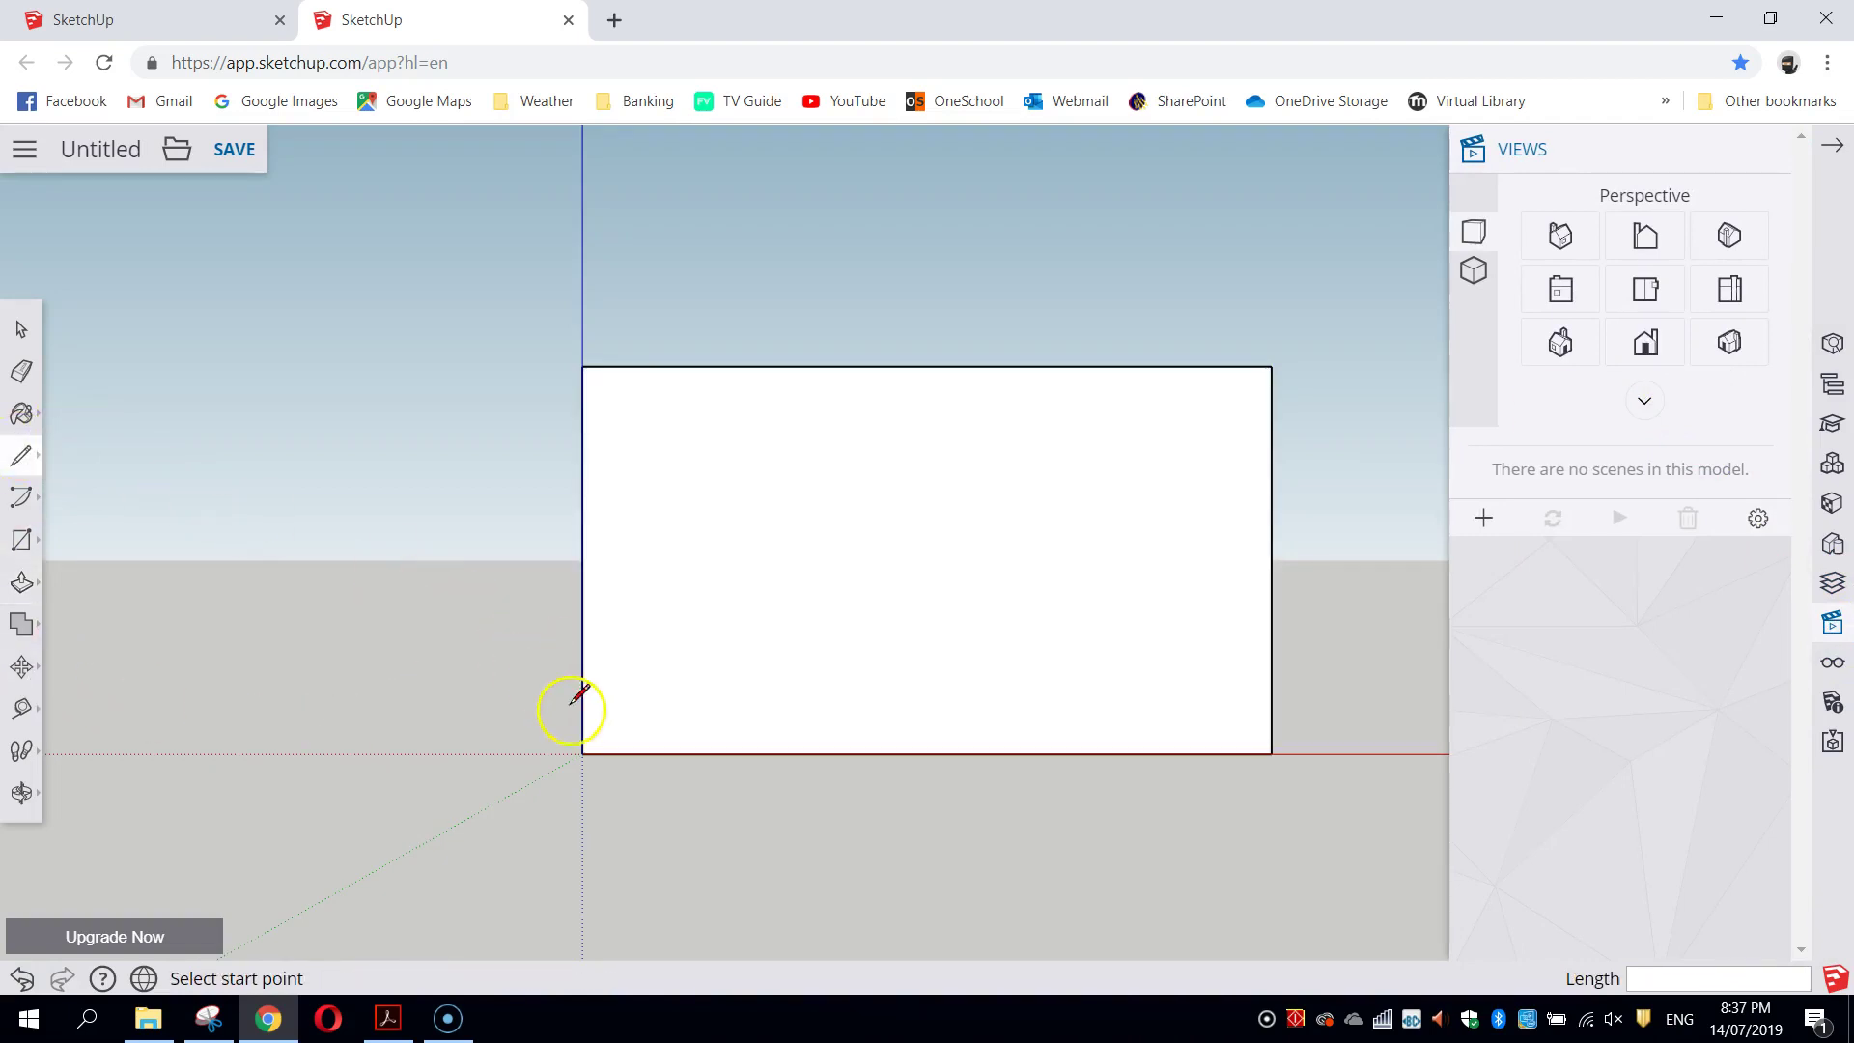
click(582, 754)
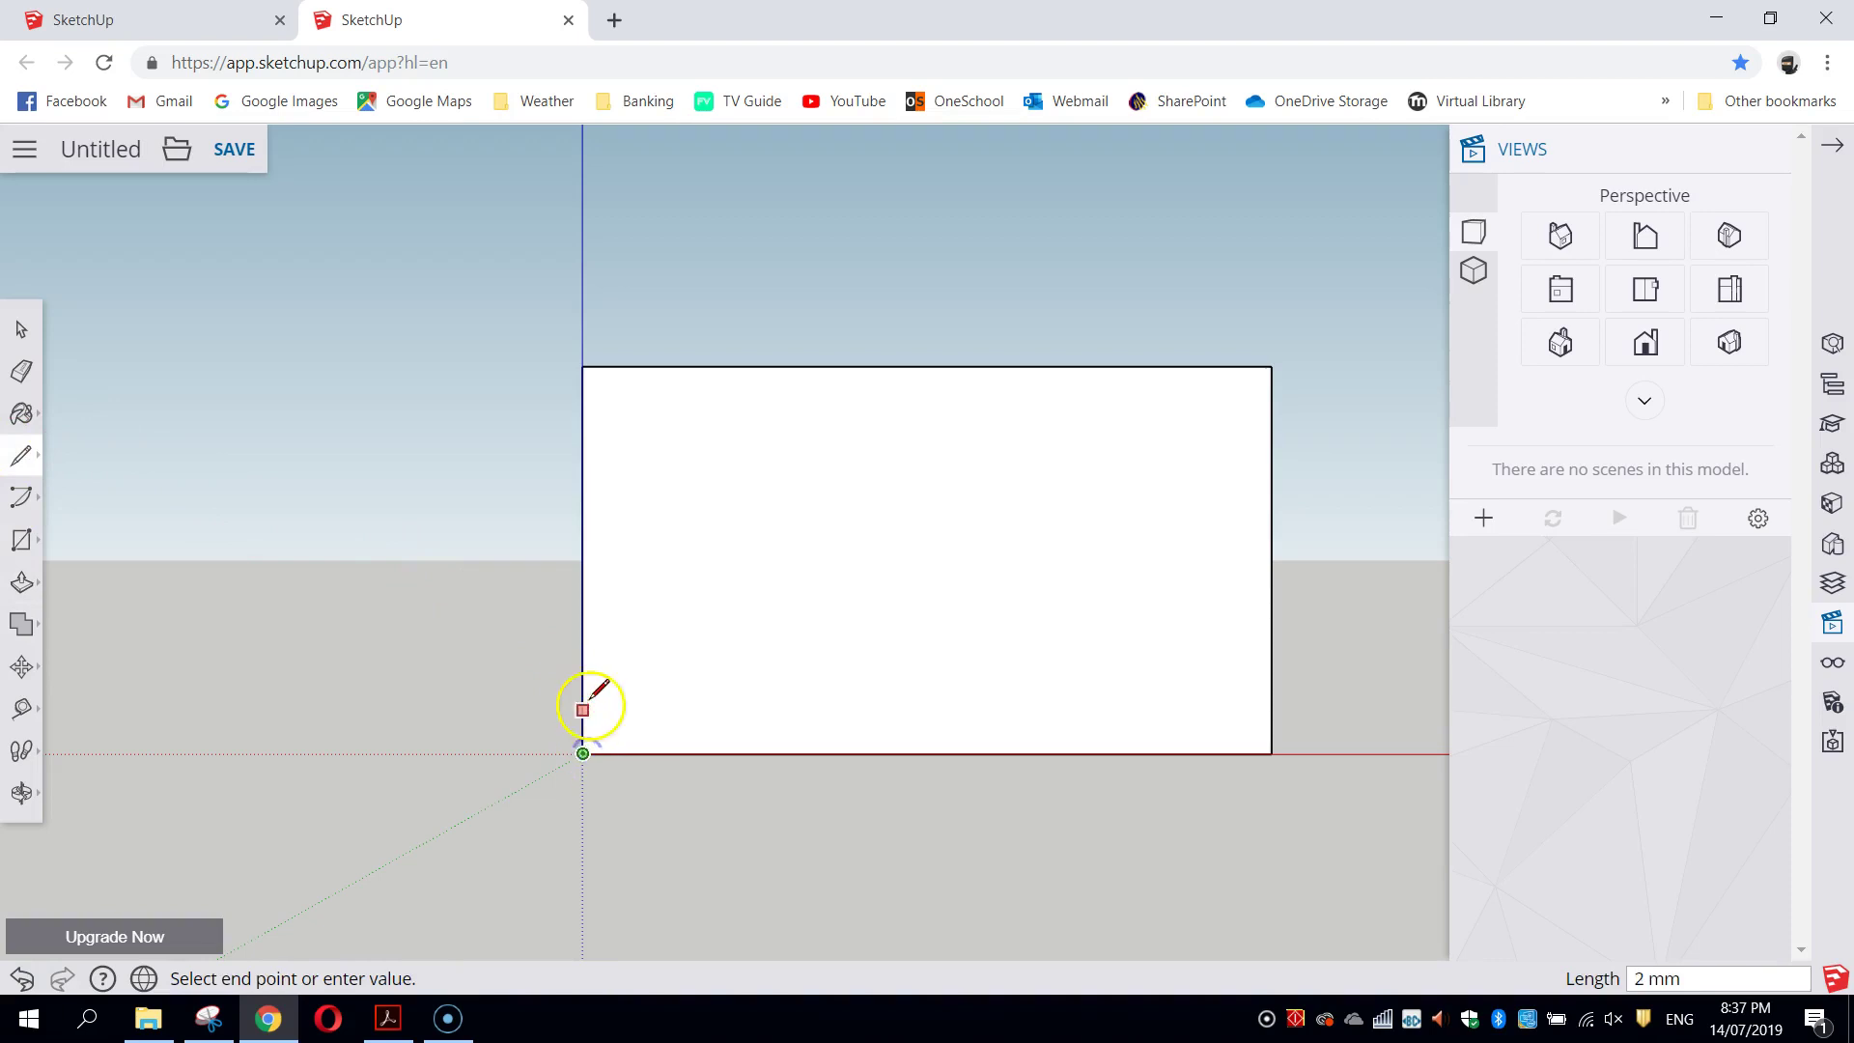
click(590, 638)
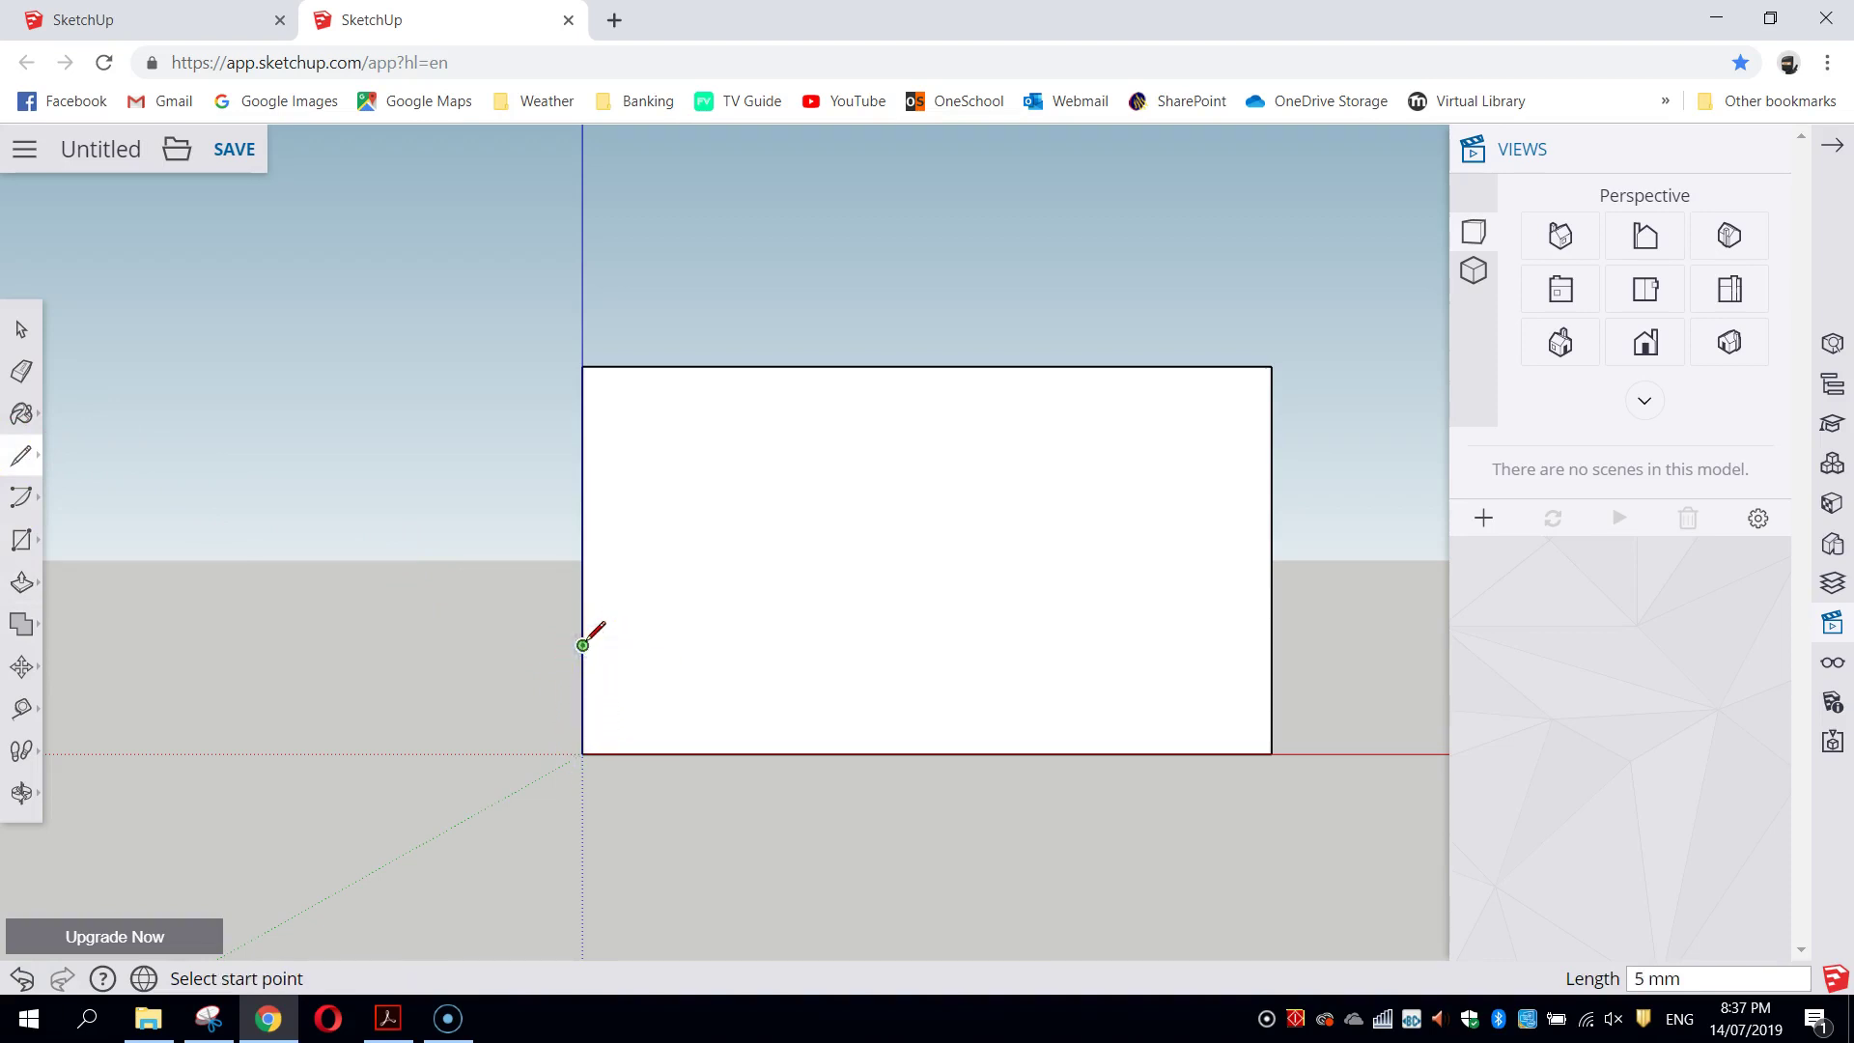
drag(583, 645, 1271, 645)
mouse_move(1221, 435)
middle_down()
mouse_move(1063, 614)
mouse_move(997, 654)
mouse_move(972, 749)
middle_up()
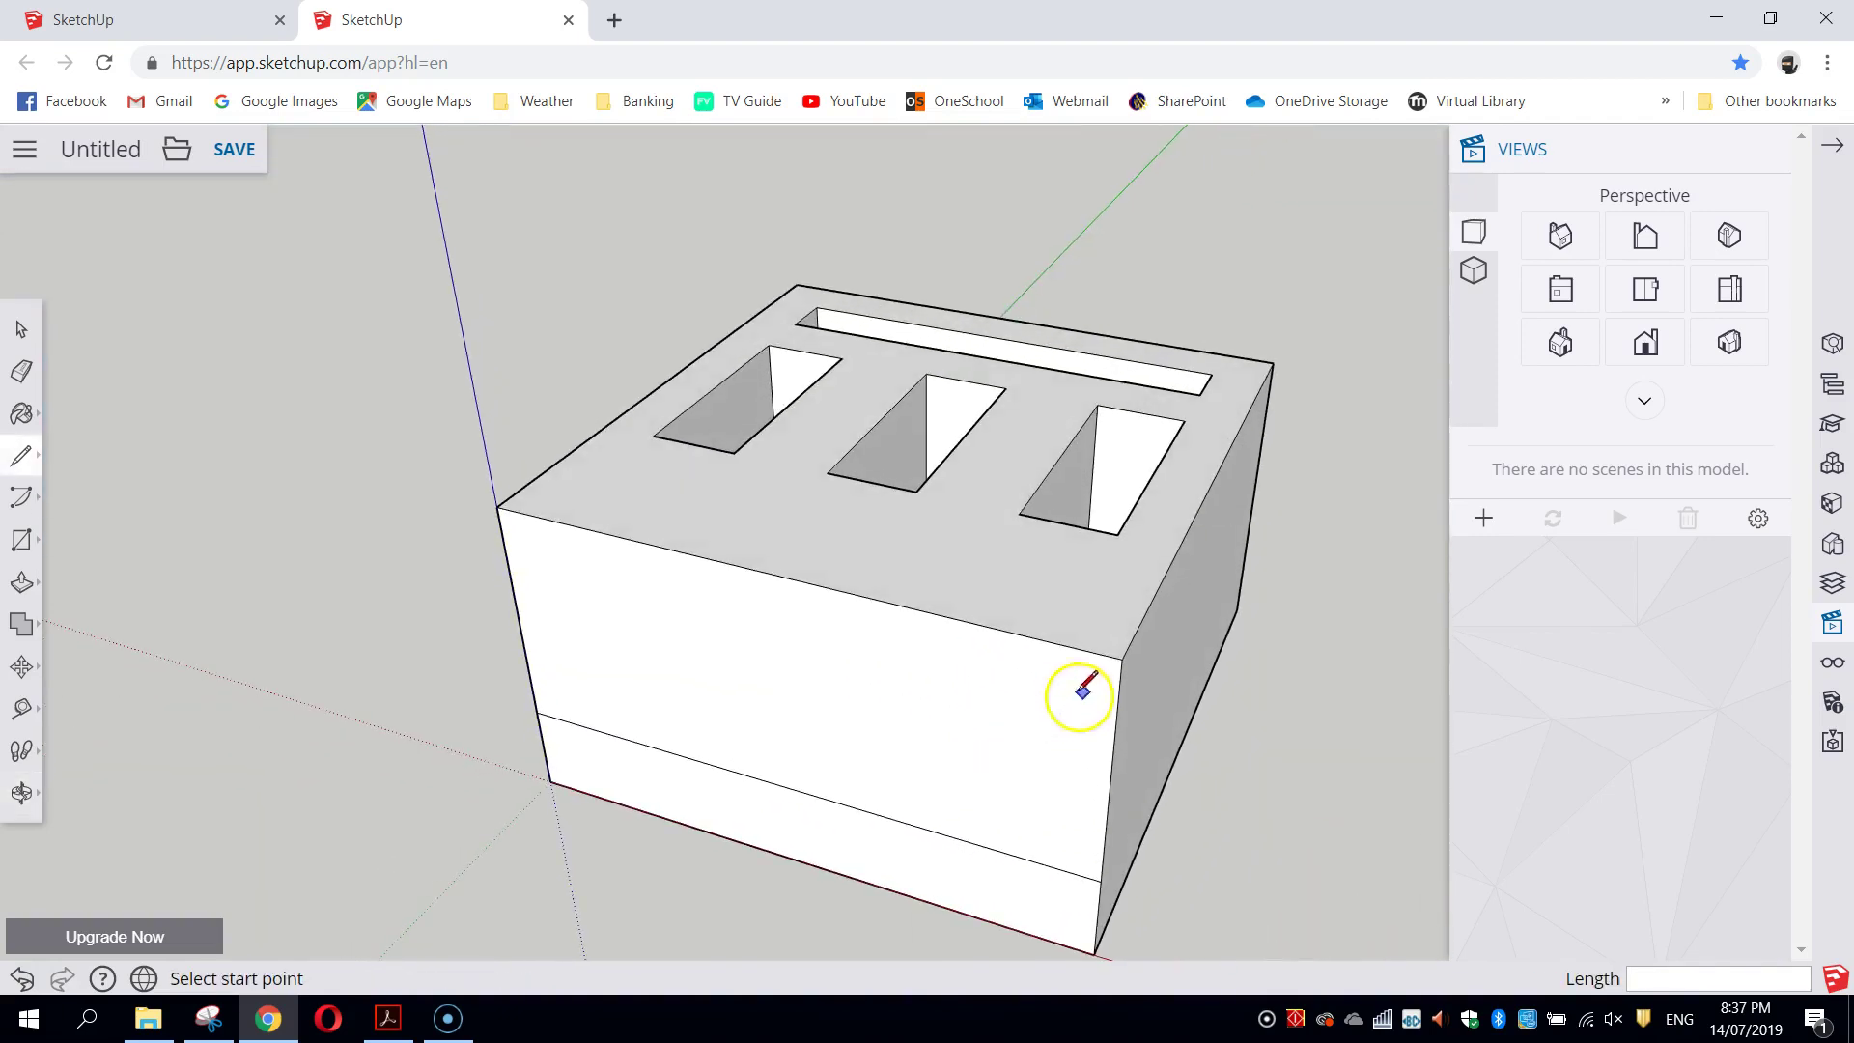
Step: Mark 5 mm down the top corner edge and draw a diagonal to the base line on one side
click(1123, 660)
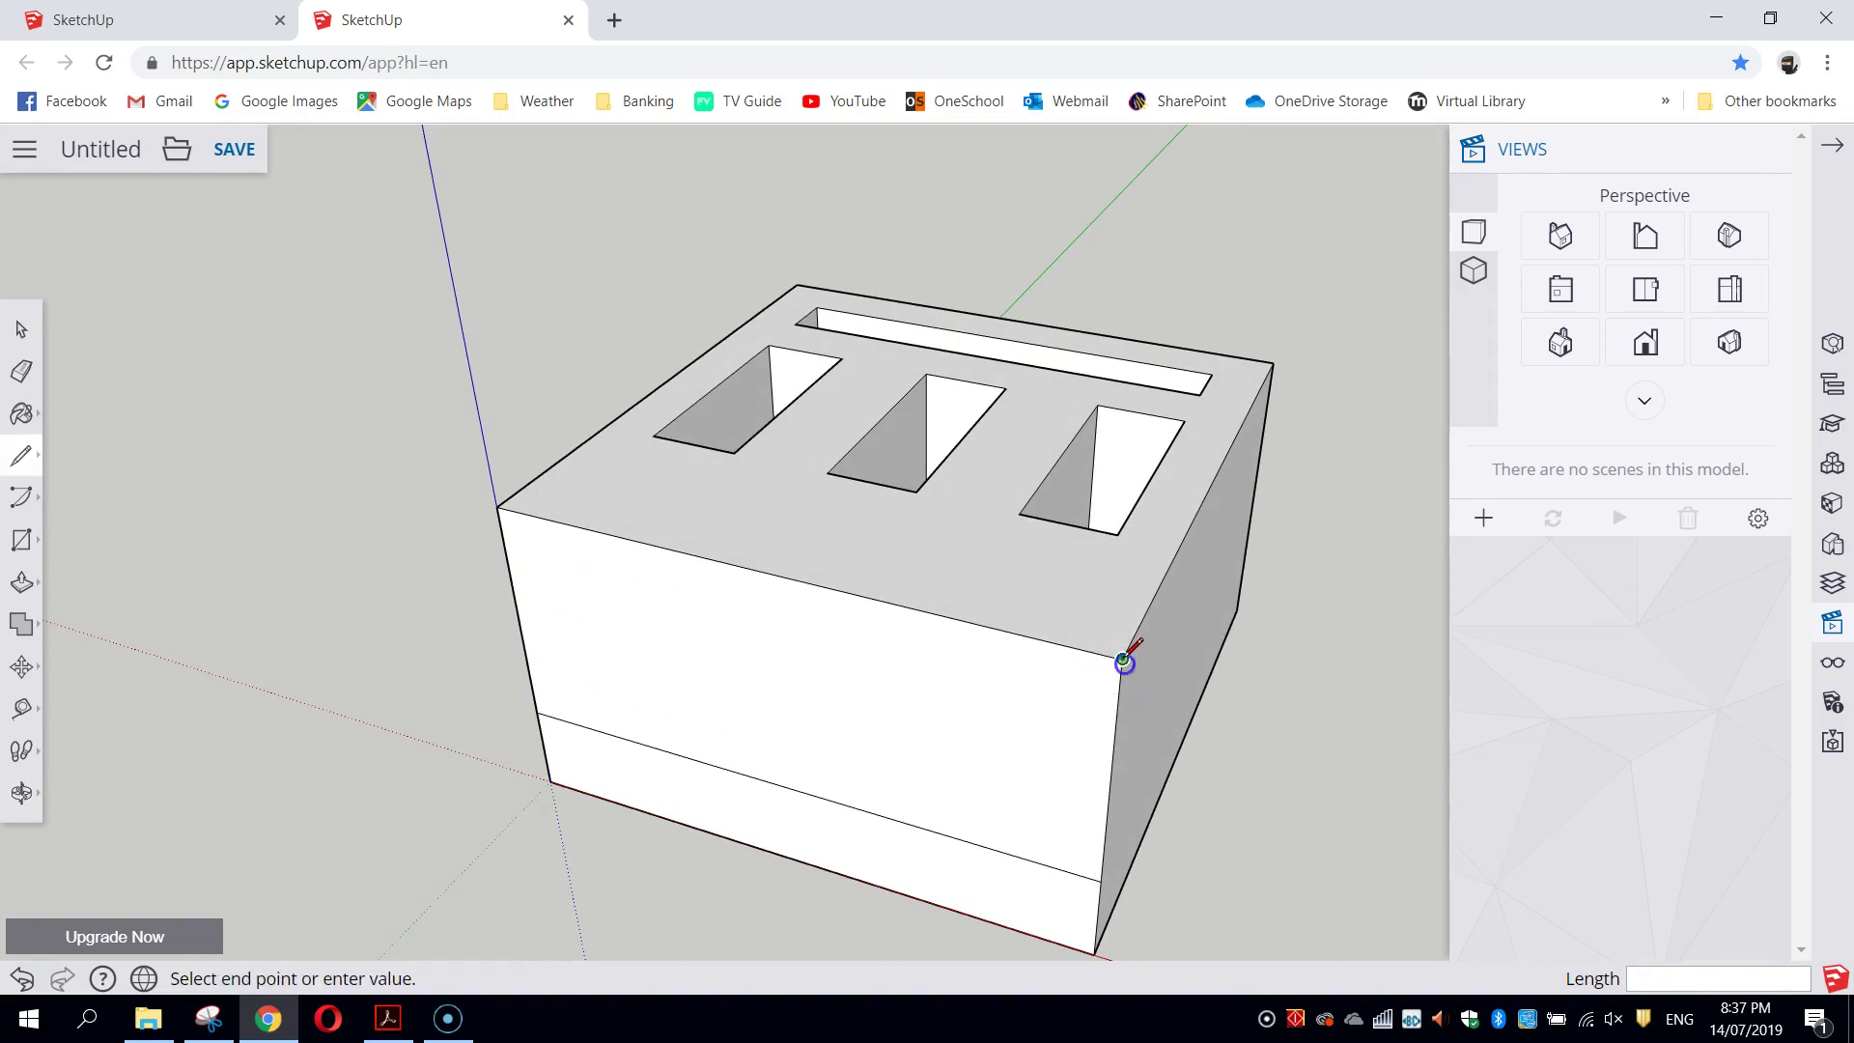
click(1154, 597)
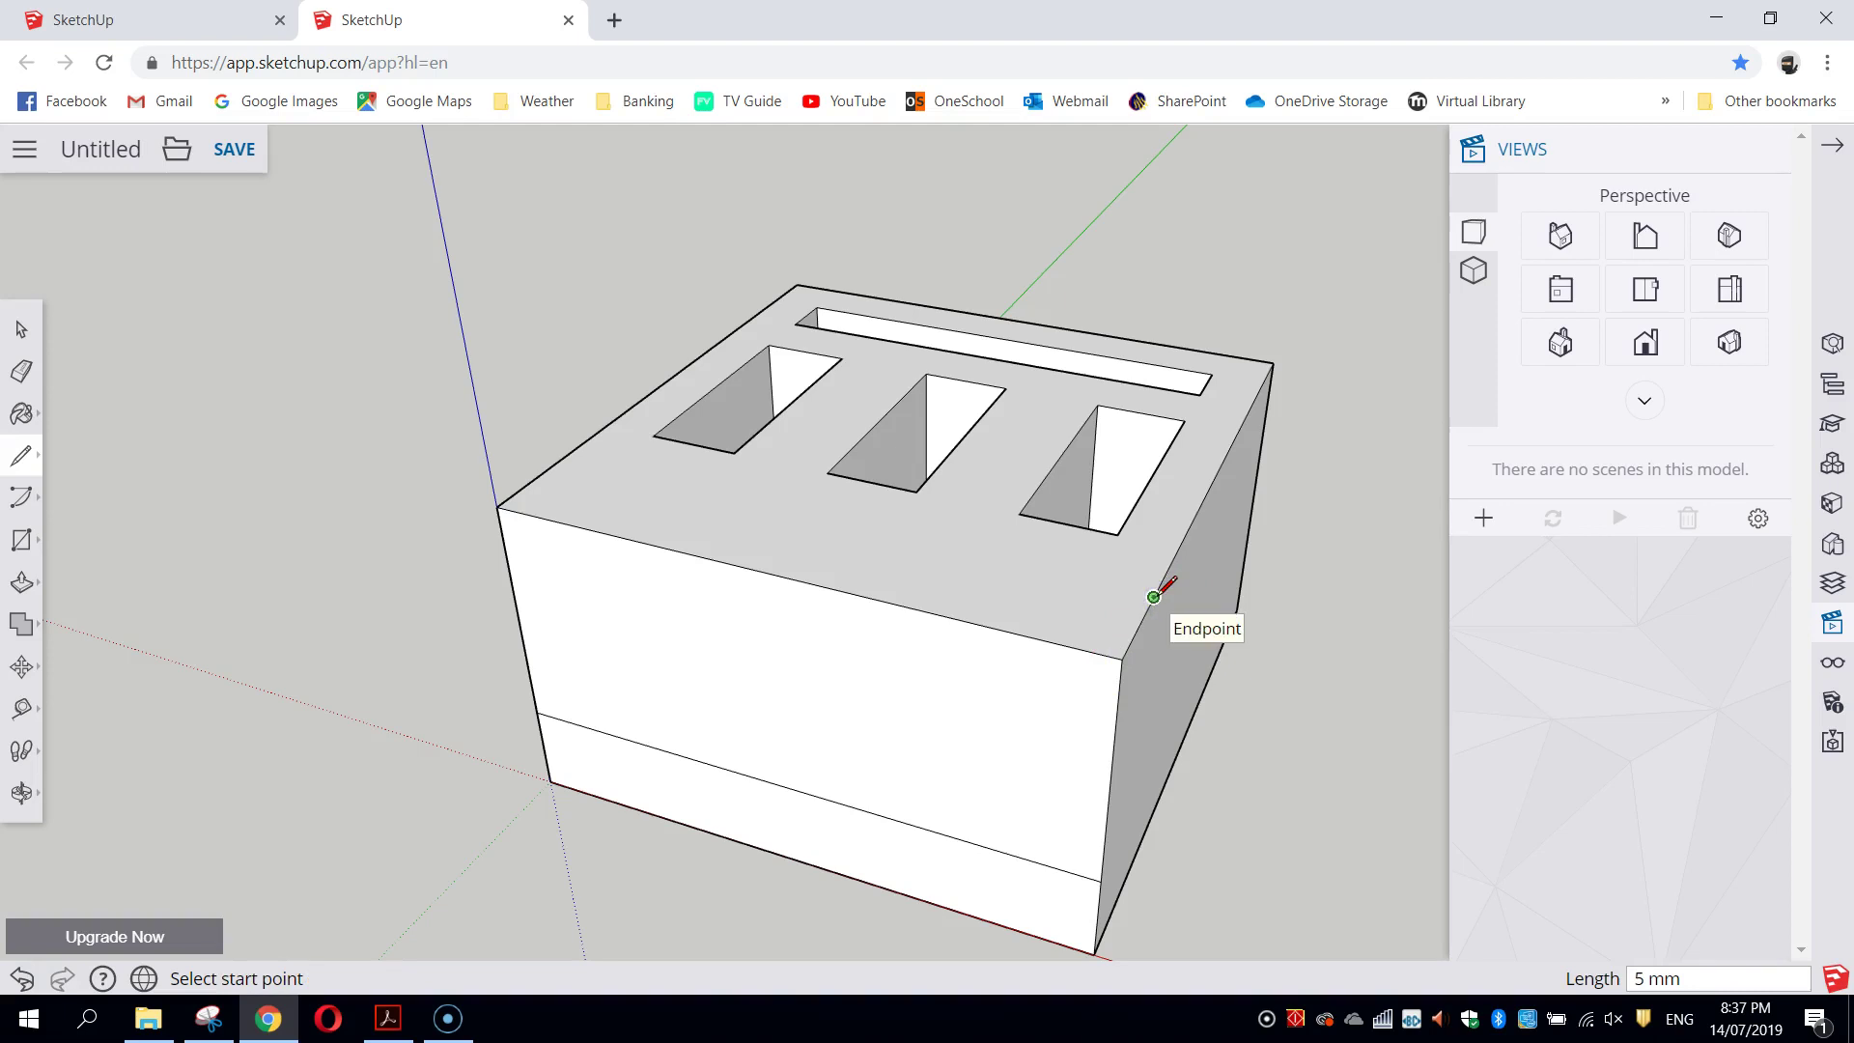
mouse_move(1154, 597)
mouse_down()
mouse_move(1130, 815)
mouse_move(1101, 881)
mouse_up()
mouse_move(1171, 860)
middle_down()
mouse_move(994, 753)
mouse_move(922, 614)
middle_up()
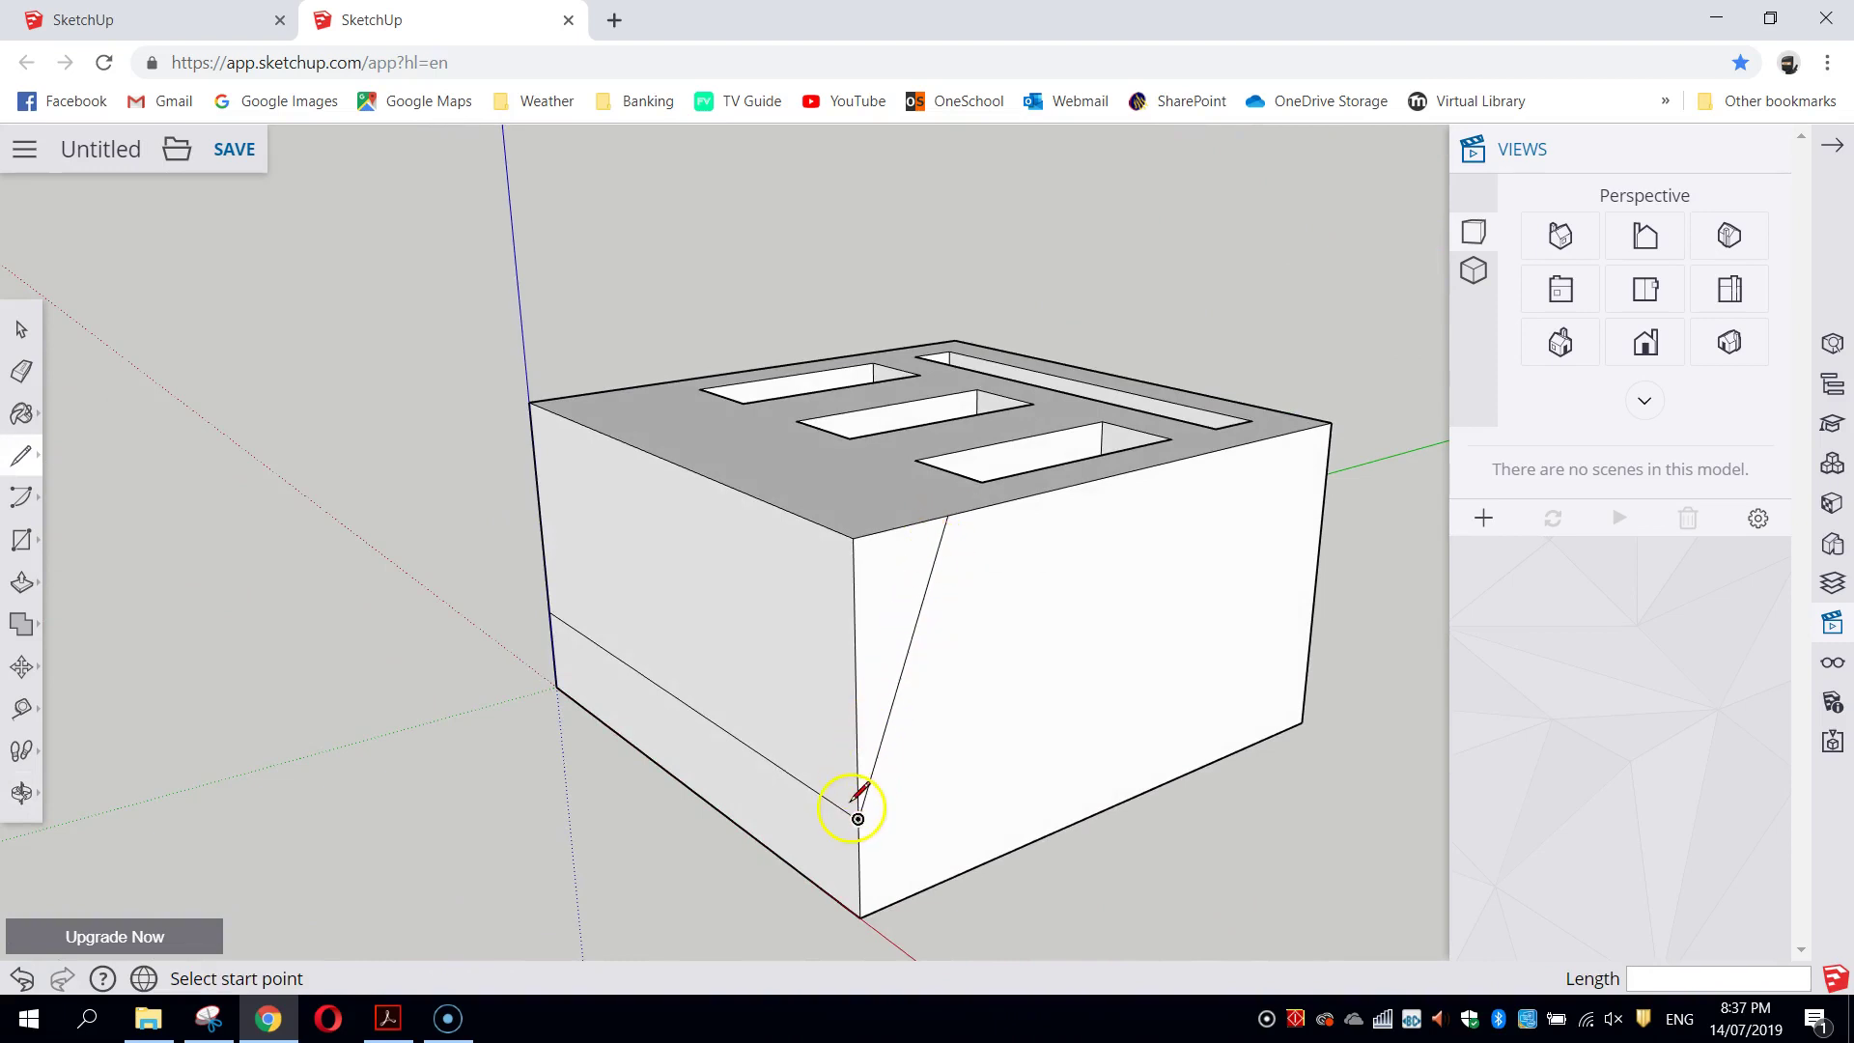
Step: Repeat the 5 mm mark and diagonal down the opposite side face
mouse_move(596, 516)
middle_down()
mouse_move(551, 509)
mouse_move(1117, 538)
mouse_move(682, 612)
mouse_move(858, 660)
mouse_move(935, 719)
middle_up()
click(919, 687)
mouse_move(871, 656)
mouse_down()
mouse_move(848, 649)
mouse_move(859, 787)
mouse_move(922, 912)
mouse_up()
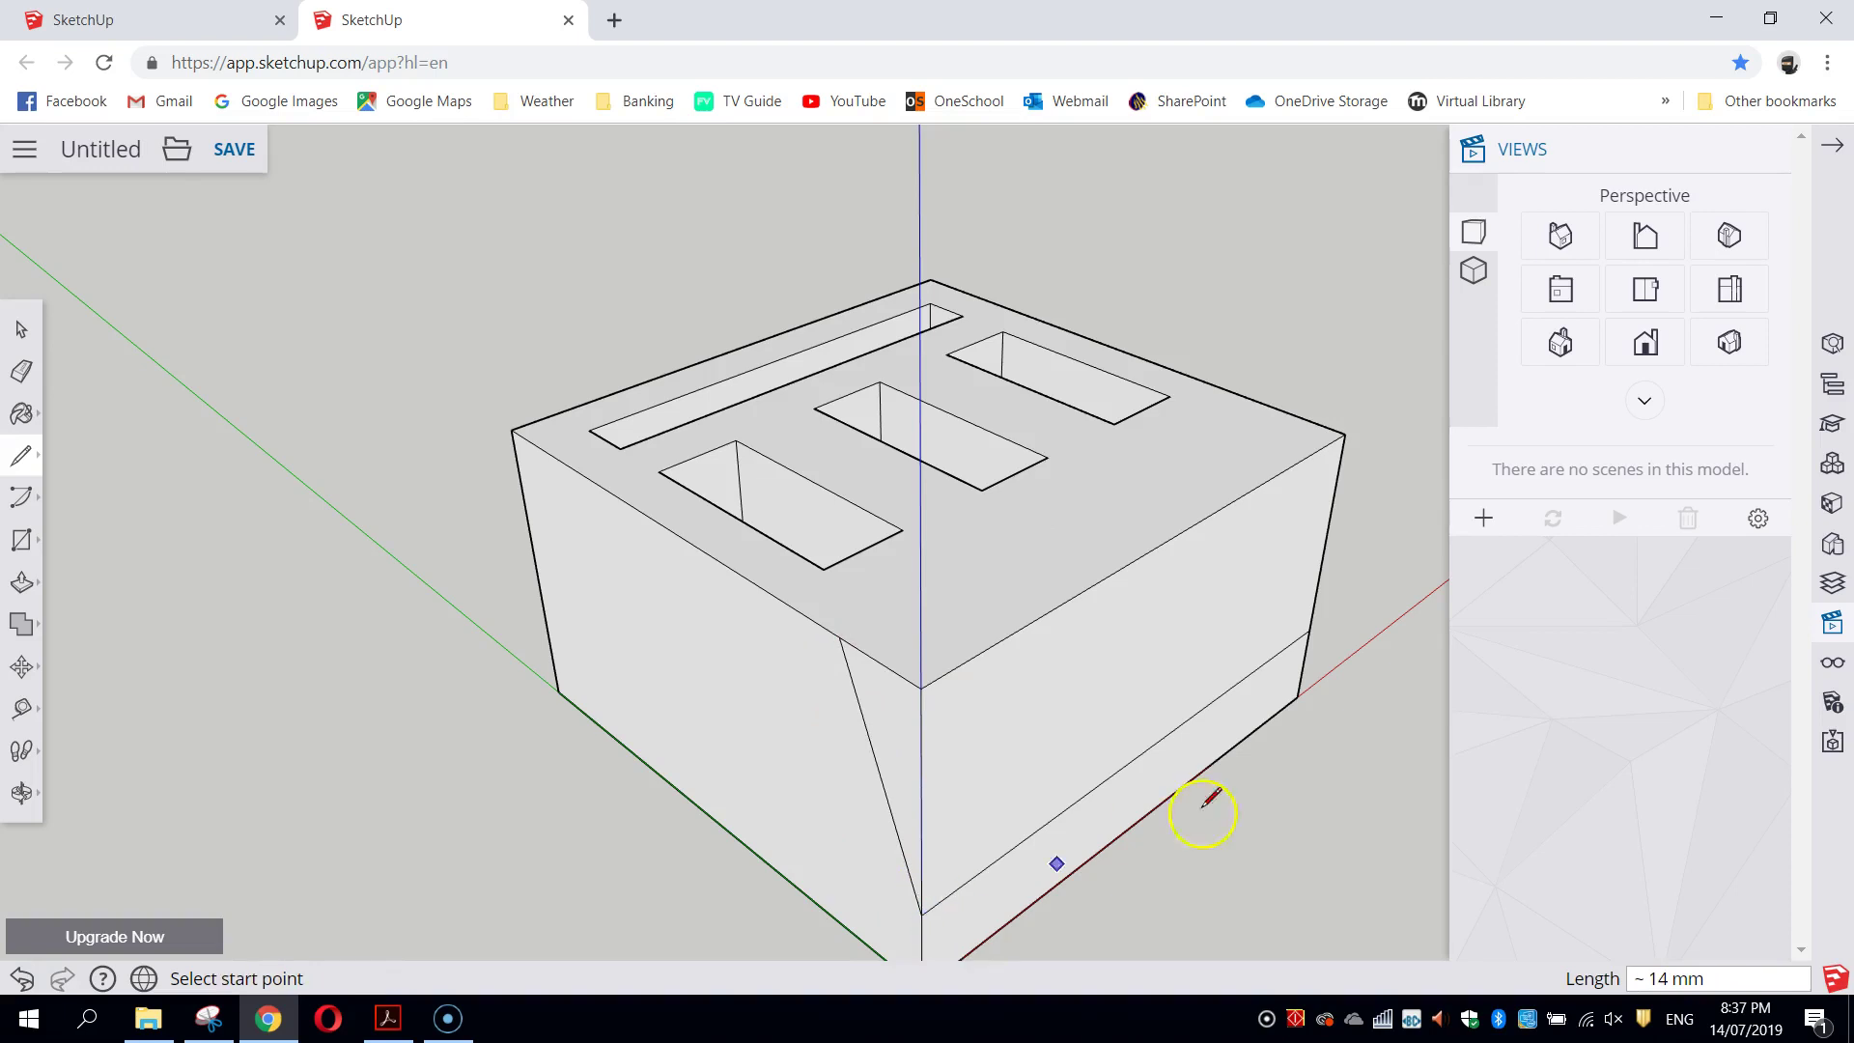
mouse_move(1233, 795)
middle_down()
mouse_move(1171, 733)
mouse_move(1139, 778)
mouse_move(858, 643)
middle_up()
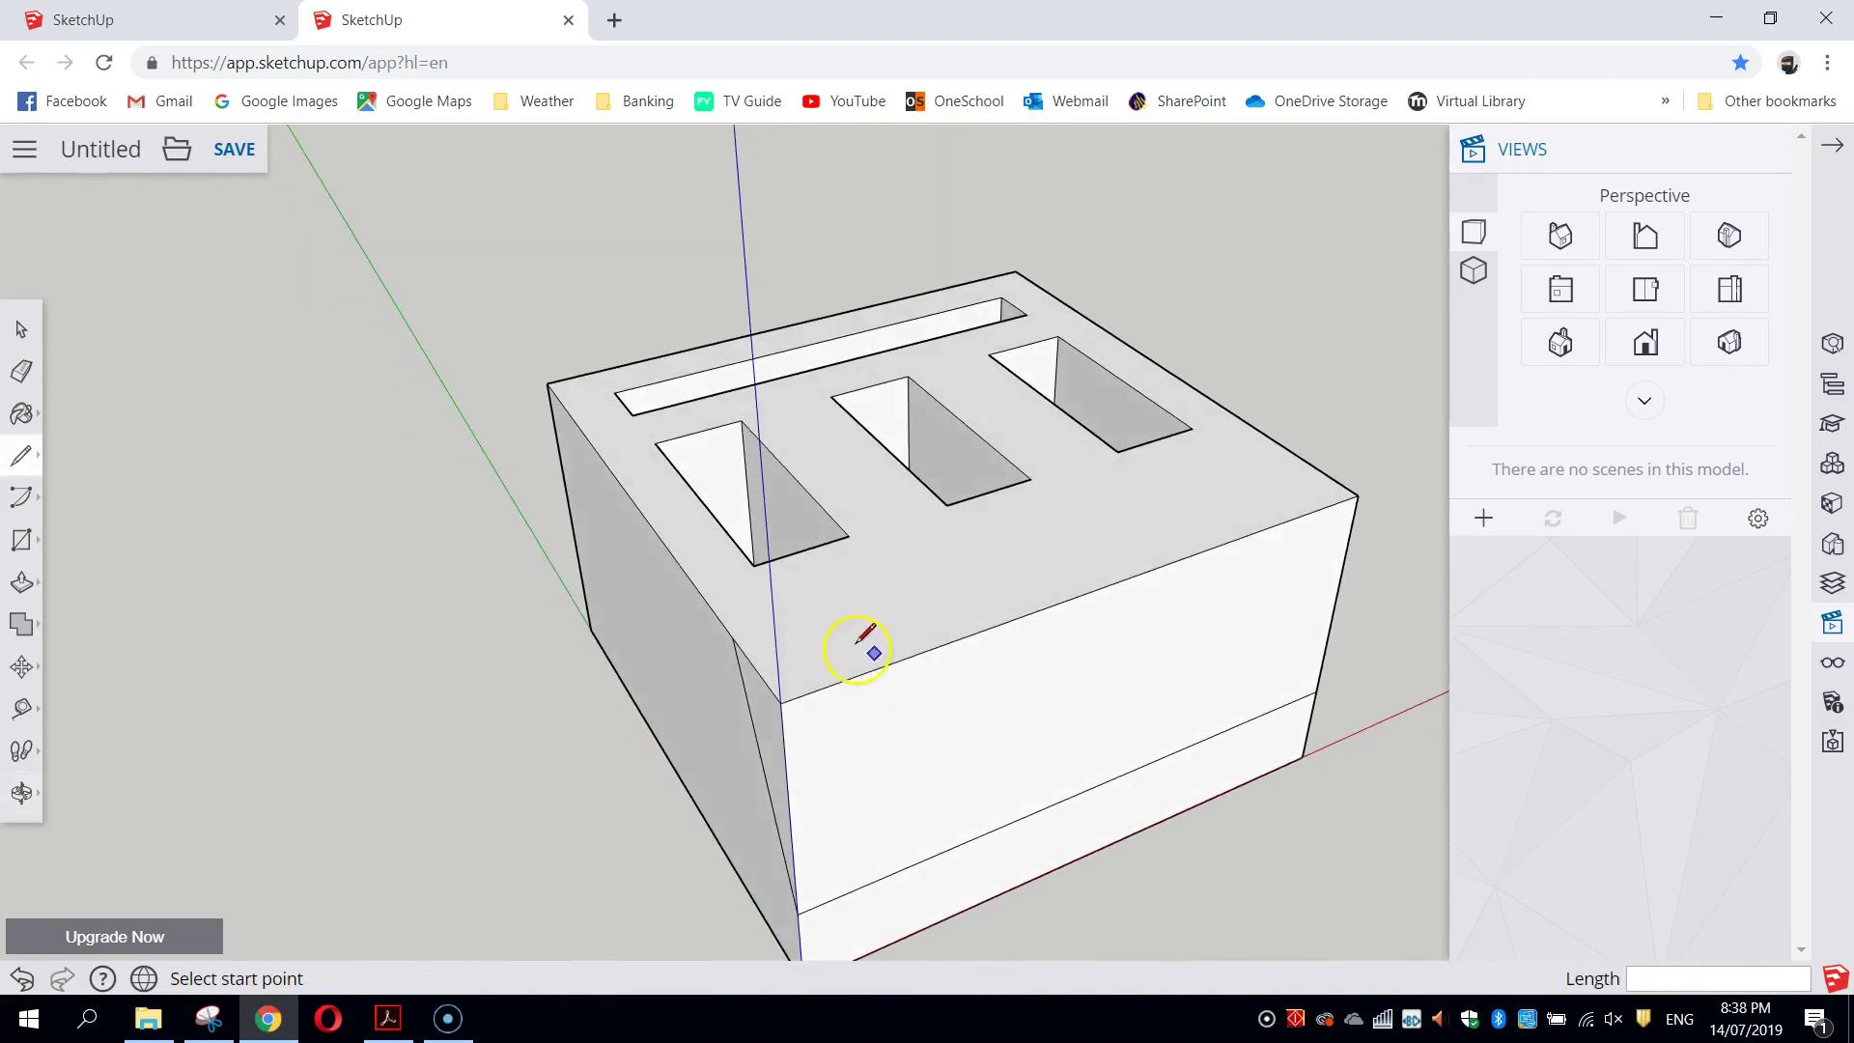
click(733, 636)
mouse_move(1333, 489)
middle_down()
mouse_move(1084, 538)
mouse_move(703, 534)
mouse_move(773, 550)
middle_up()
click(1063, 690)
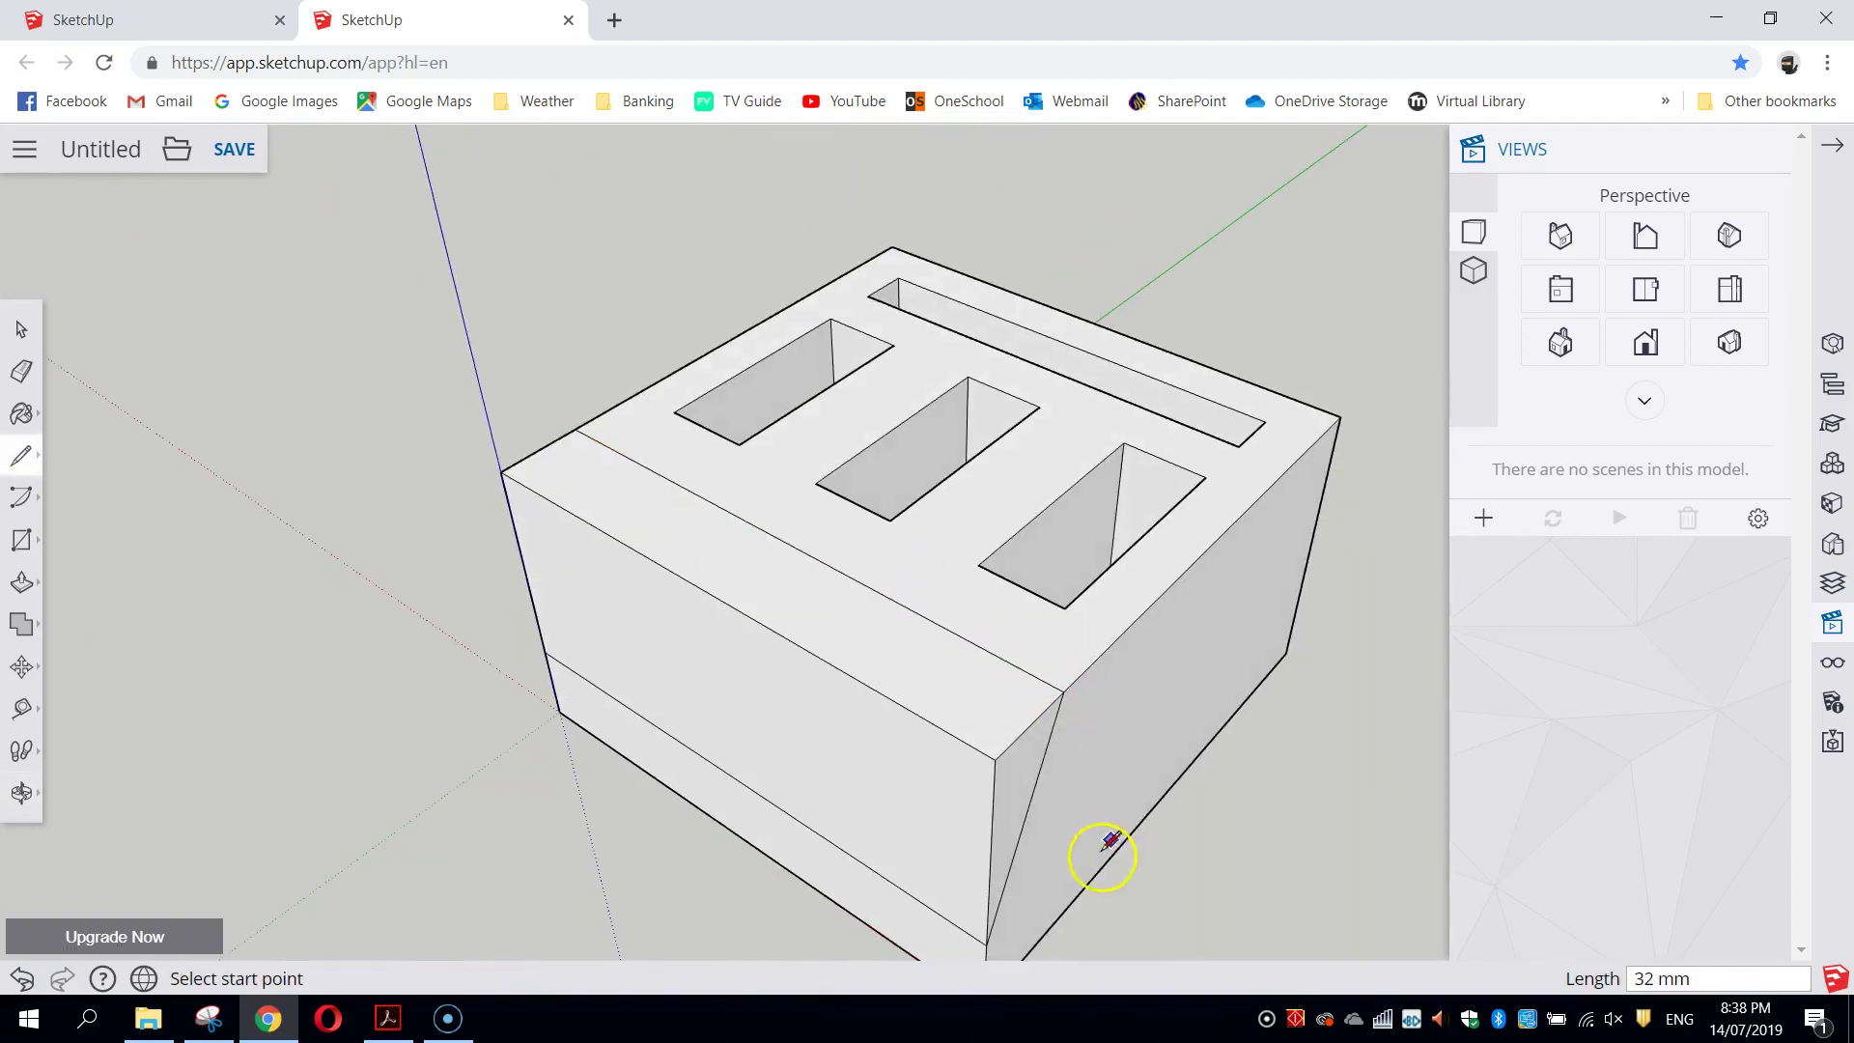
mouse_move(1107, 857)
middle_down()
mouse_move(1030, 575)
mouse_move(889, 596)
mouse_move(818, 454)
middle_up()
mouse_move(629, 621)
middle_down()
mouse_move(1047, 621)
mouse_move(1023, 617)
middle_up()
middle_drag(603, 573, 1183, 571)
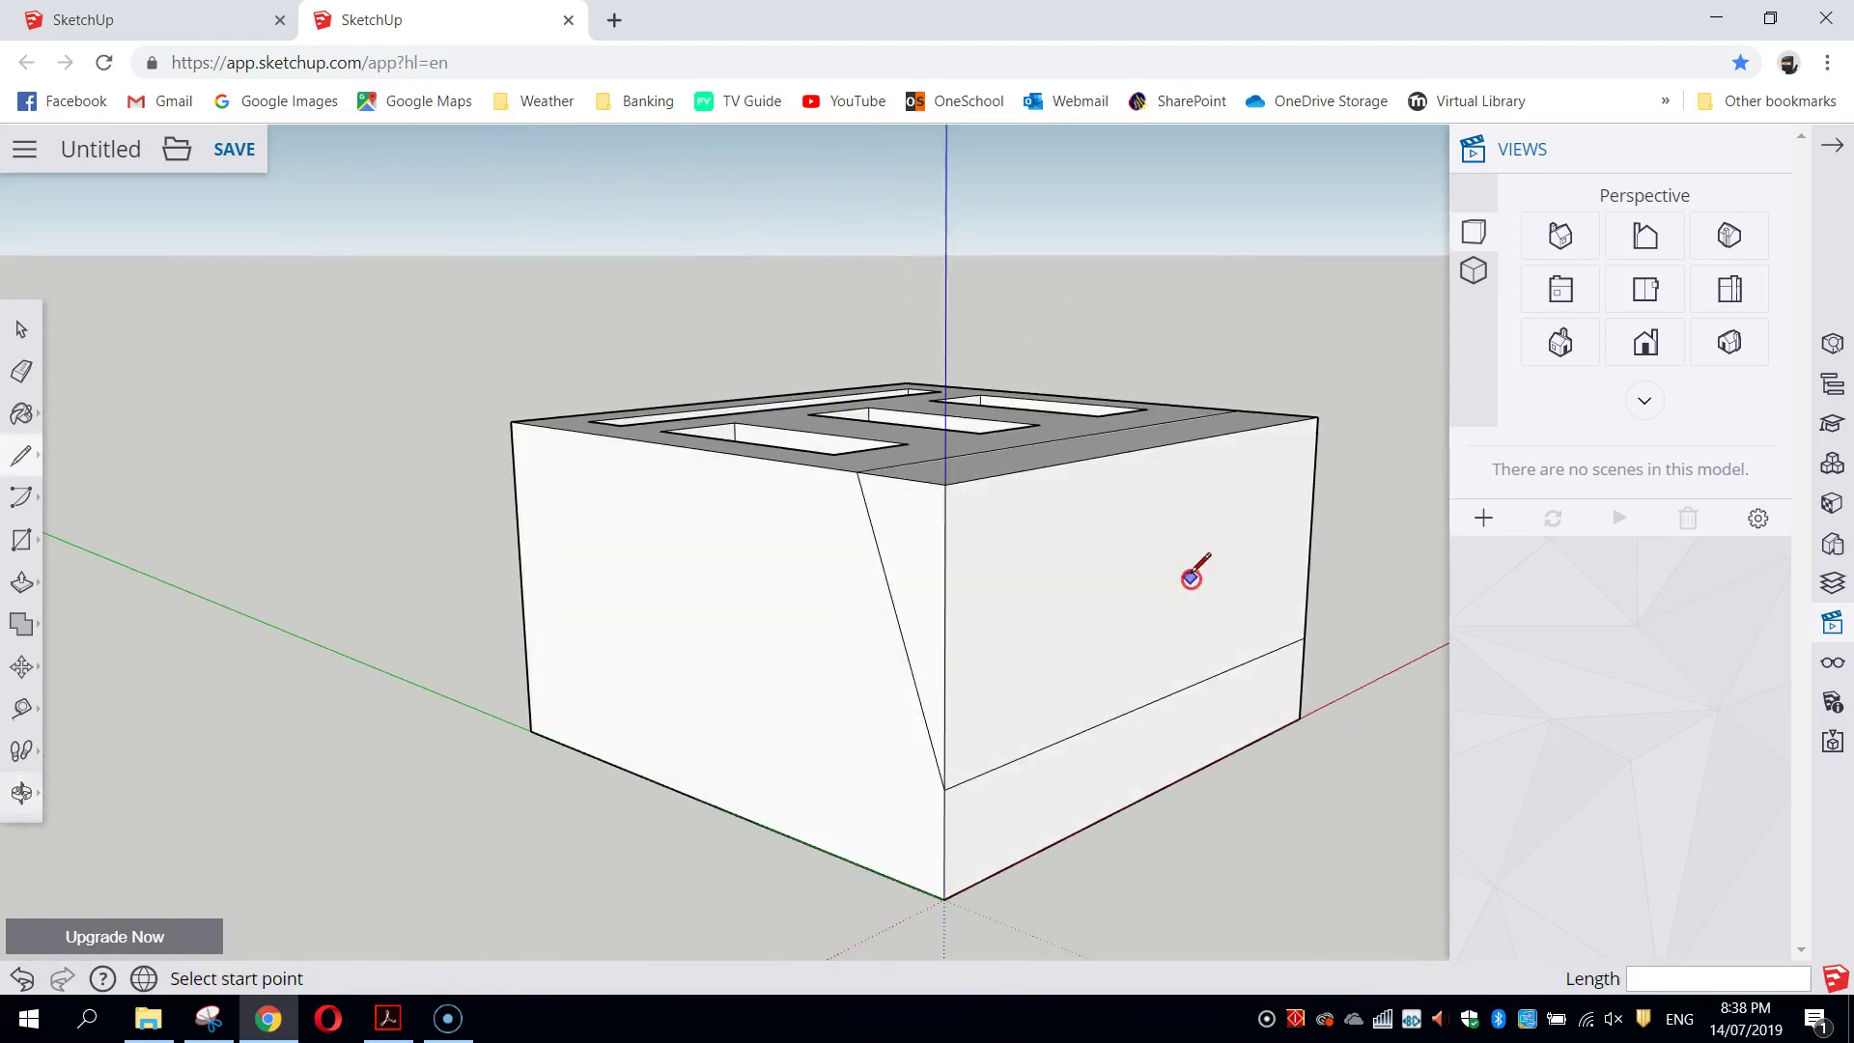
Step: Erase the top-front and vertical corner edges, leaving a sloped front face
click(24, 376)
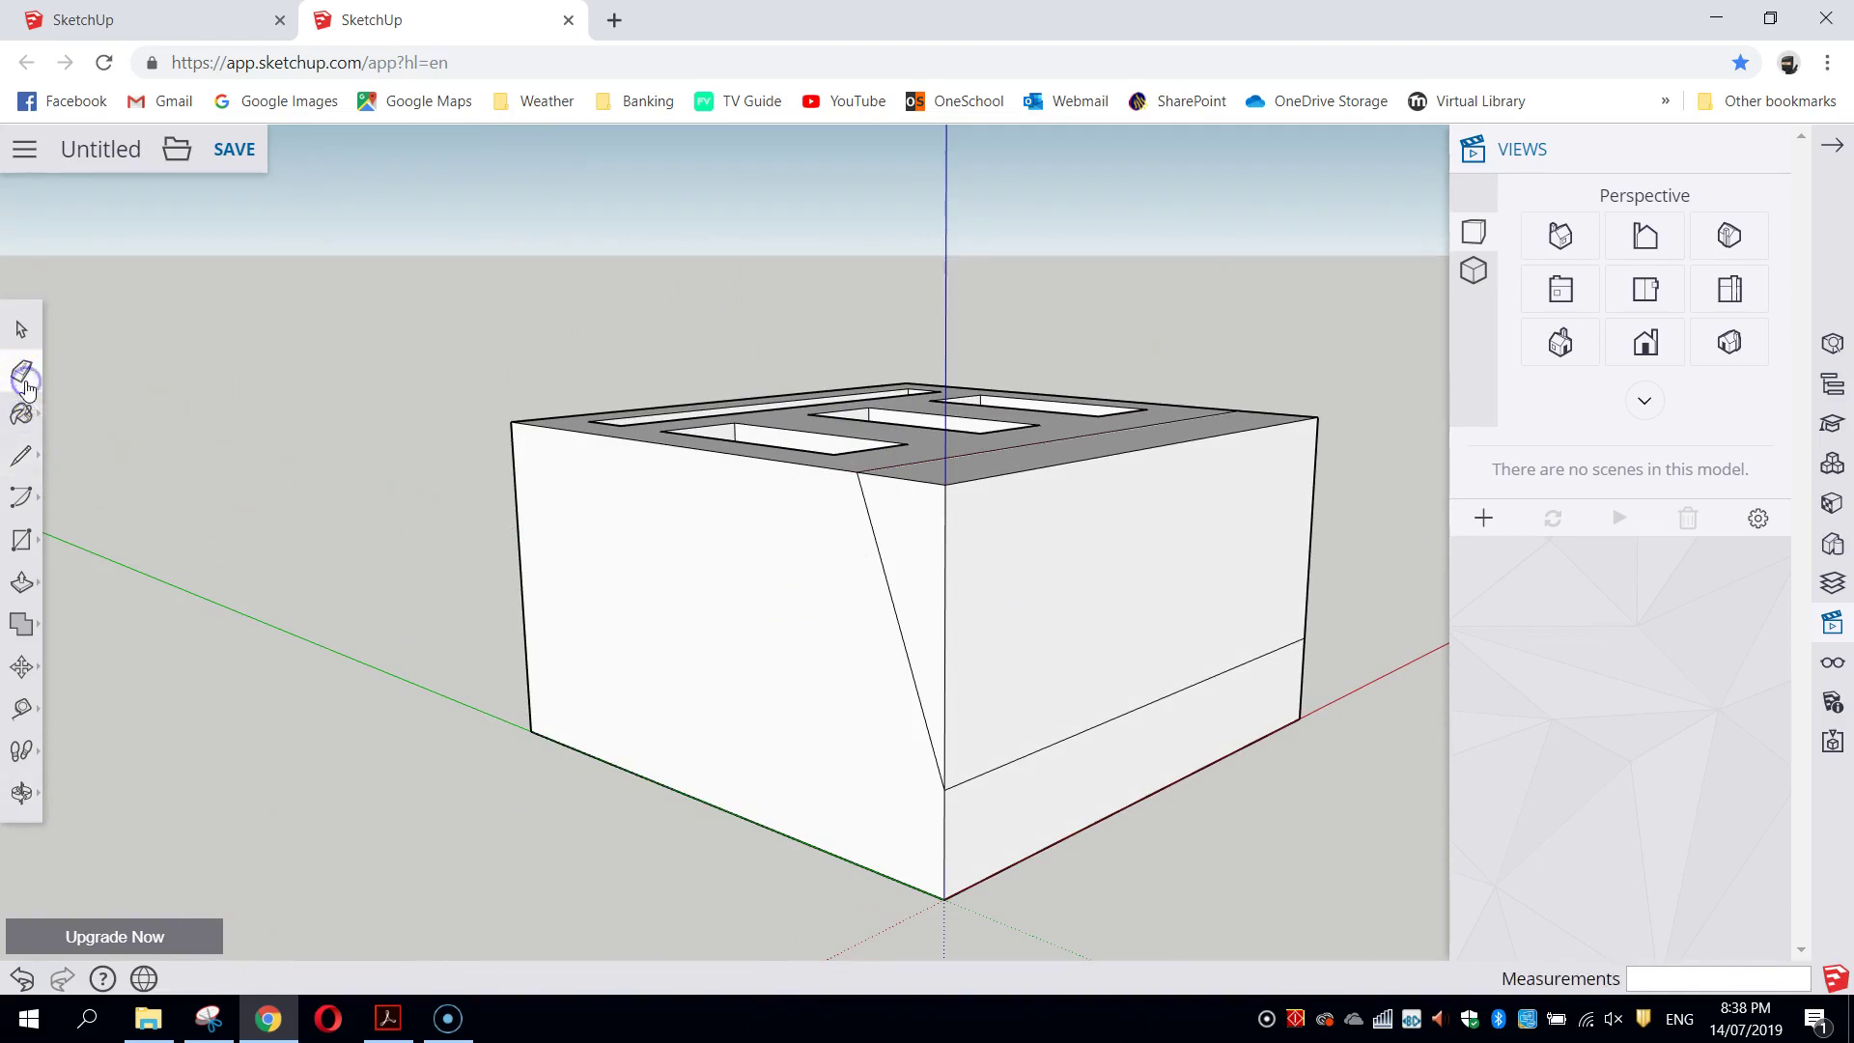
mouse_move(932, 473)
mouse_down()
mouse_move(951, 510)
mouse_move(980, 476)
mouse_move(1023, 492)
mouse_up()
mouse_move(1406, 501)
middle_down()
mouse_move(1312, 530)
mouse_move(1317, 415)
middle_up()
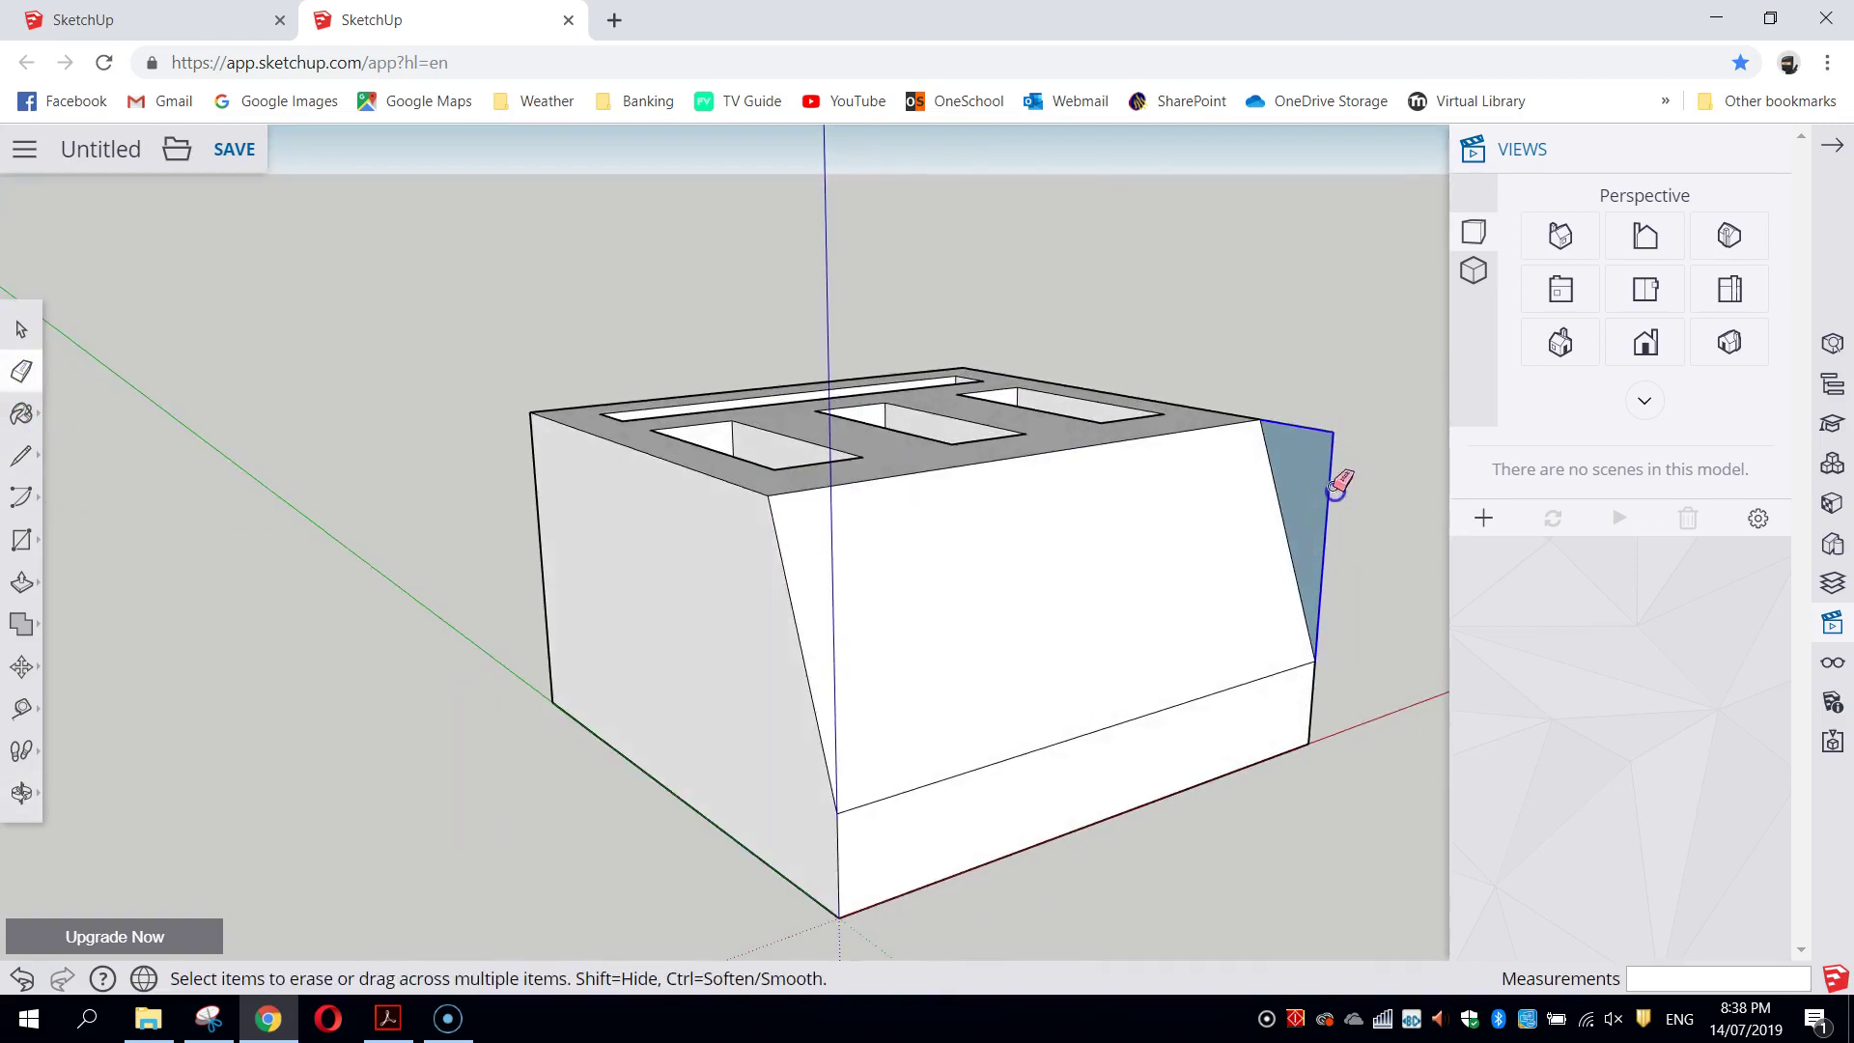
mouse_move(662, 692)
middle_down()
mouse_move(882, 628)
mouse_move(1139, 599)
middle_up()
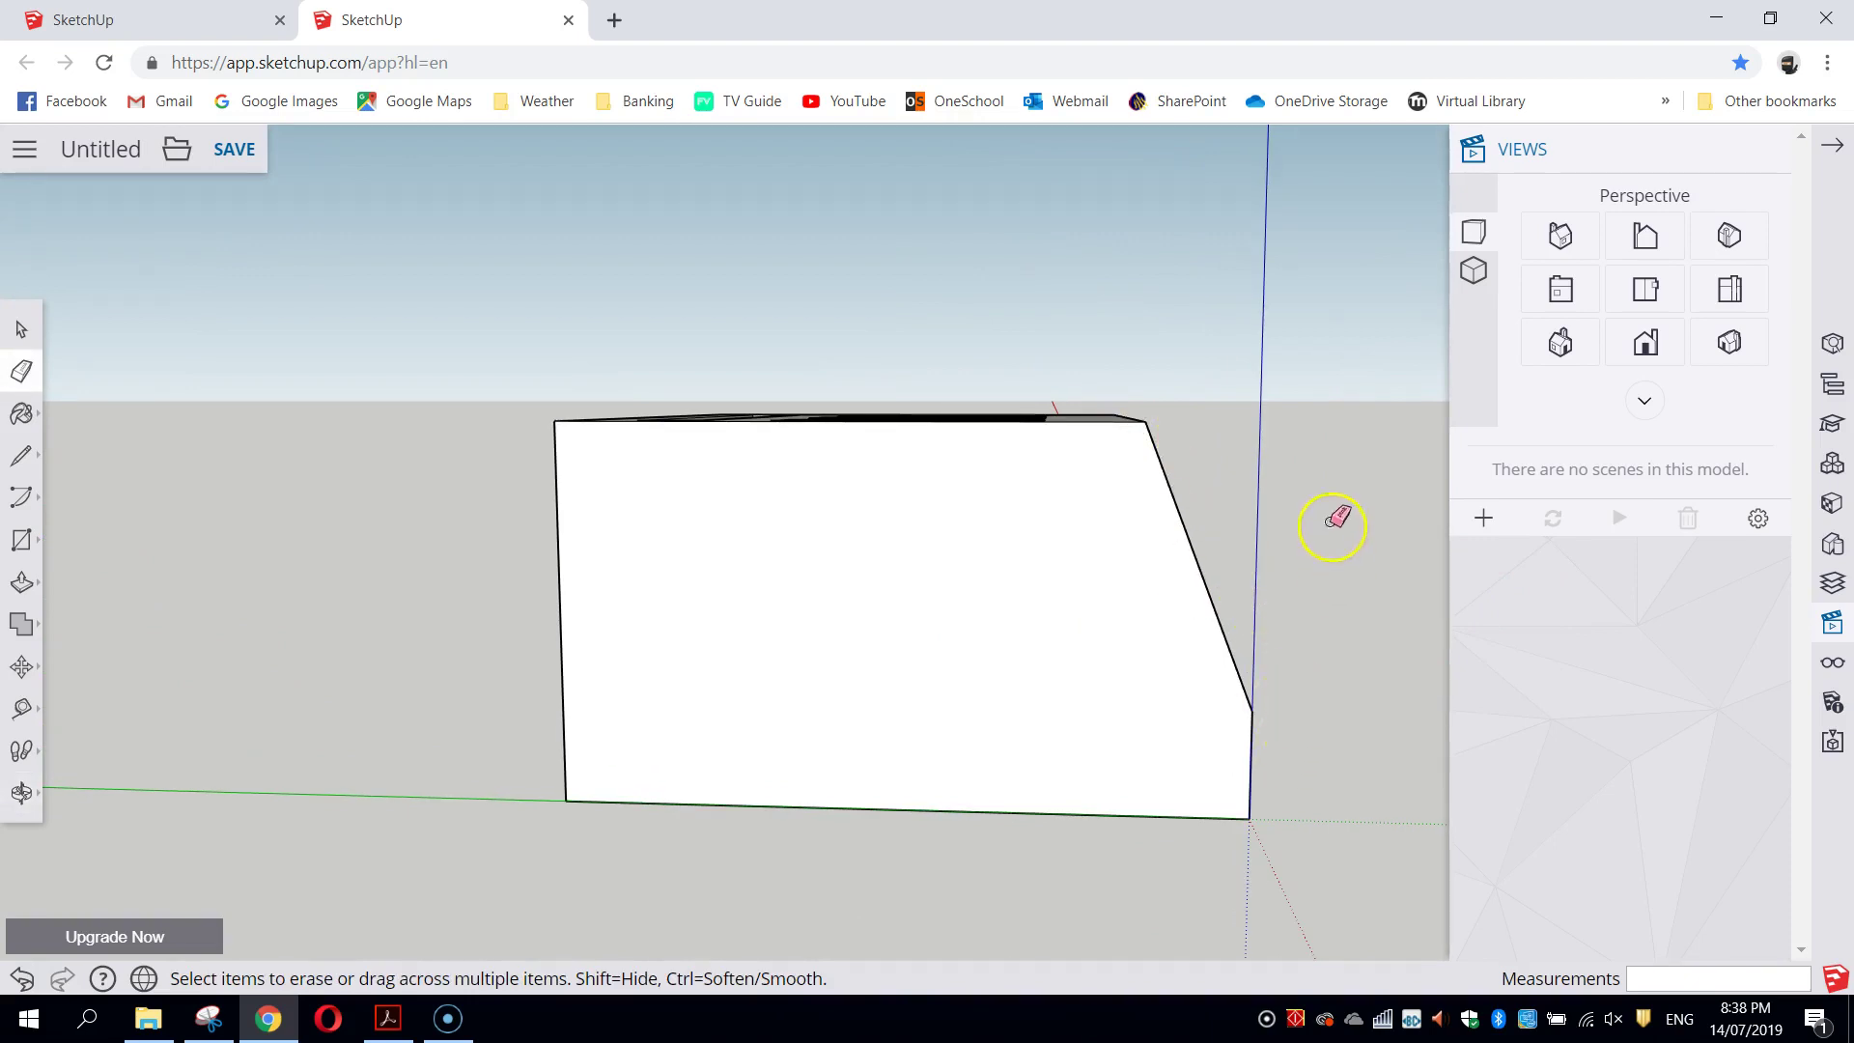
middle_drag(1335, 521, 1200, 683)
mouse_move(1345, 501)
middle_down()
mouse_move(87, 339)
mouse_move(45, 493)
mouse_move(62, 521)
mouse_move(318, 492)
middle_up()
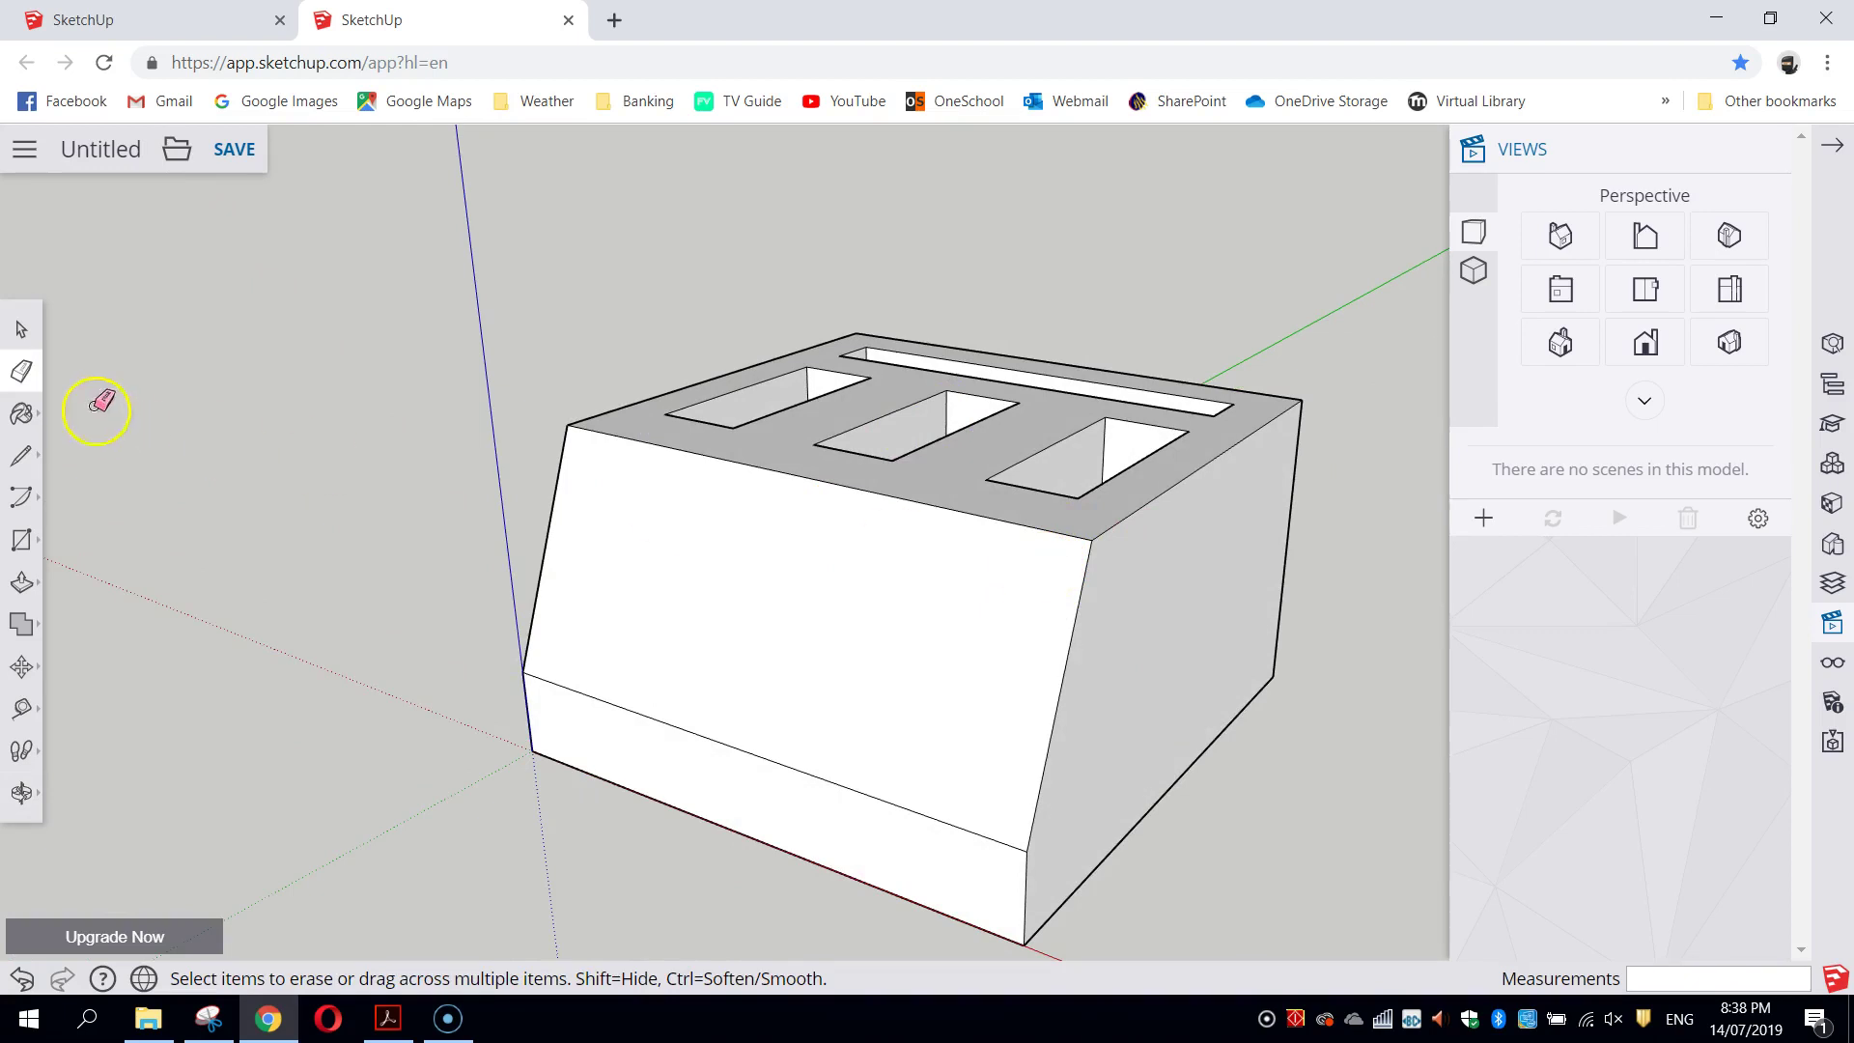
Step: Select the whole block and paint it bright yellow from Materials > Colors
click(20, 330)
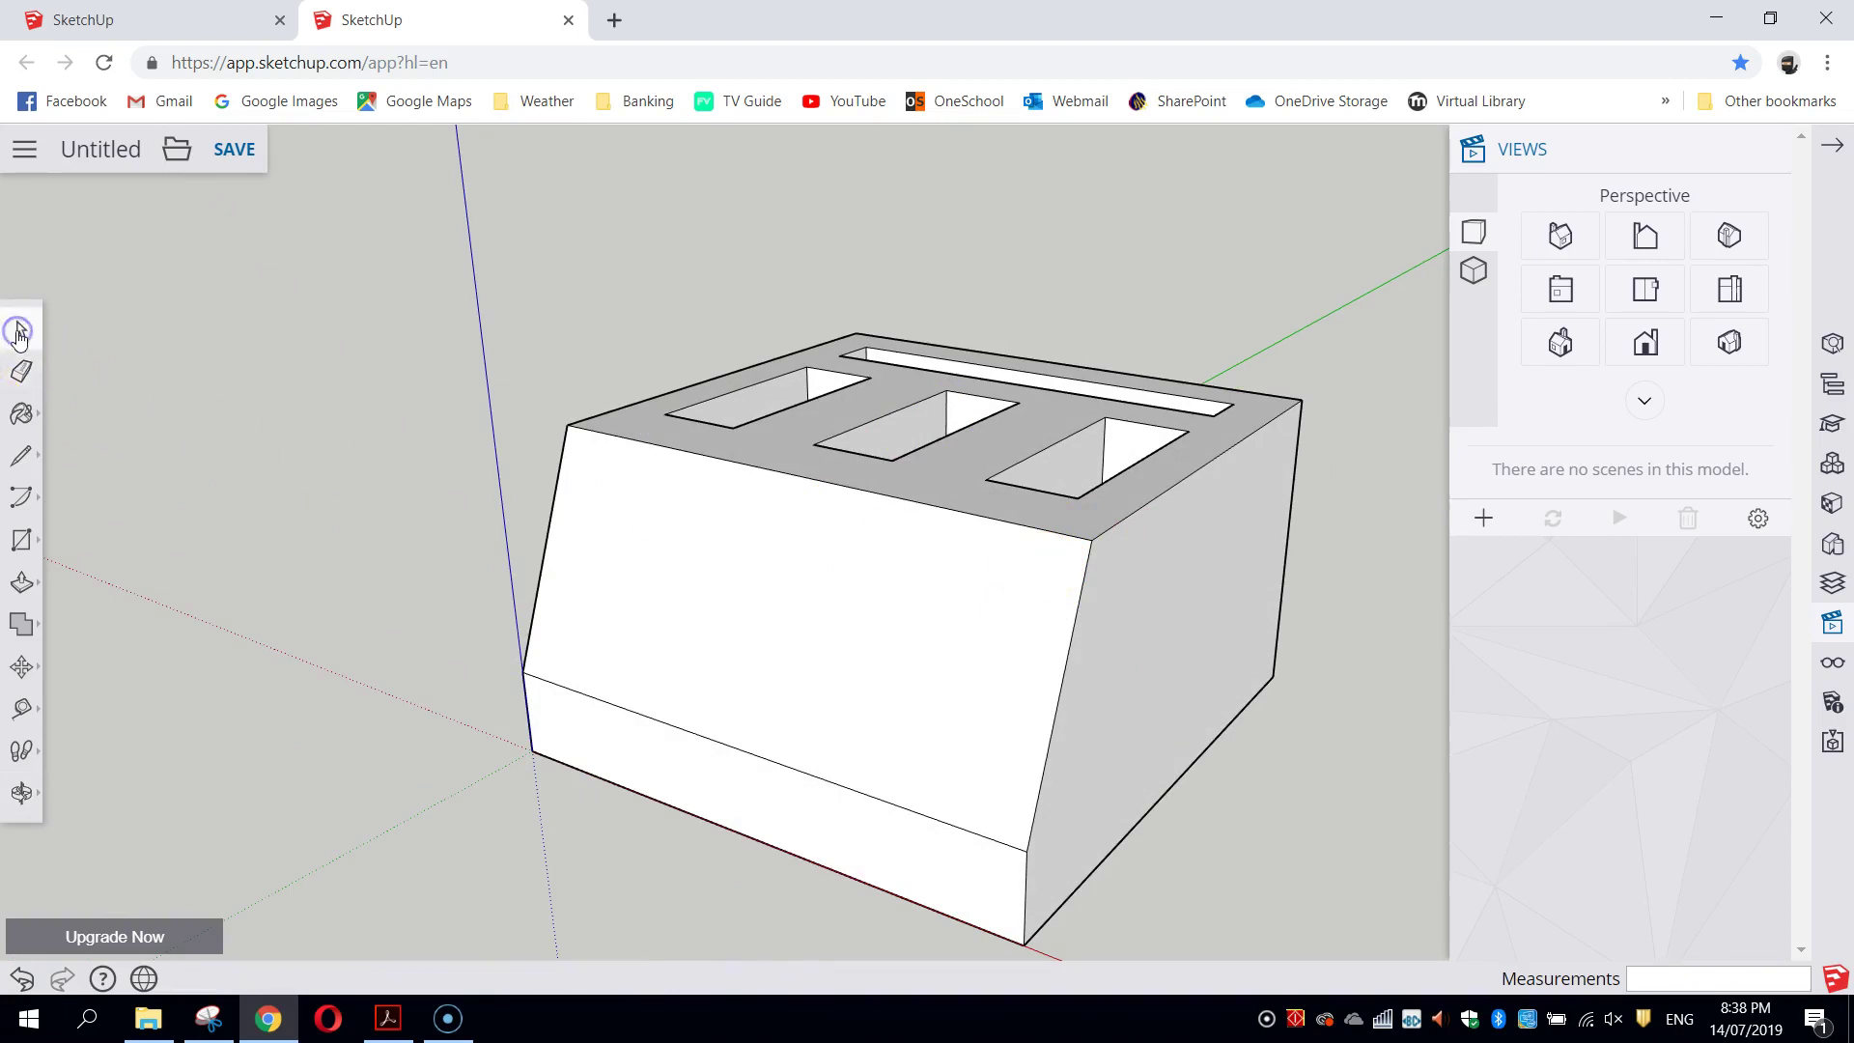
triple_click(912, 580)
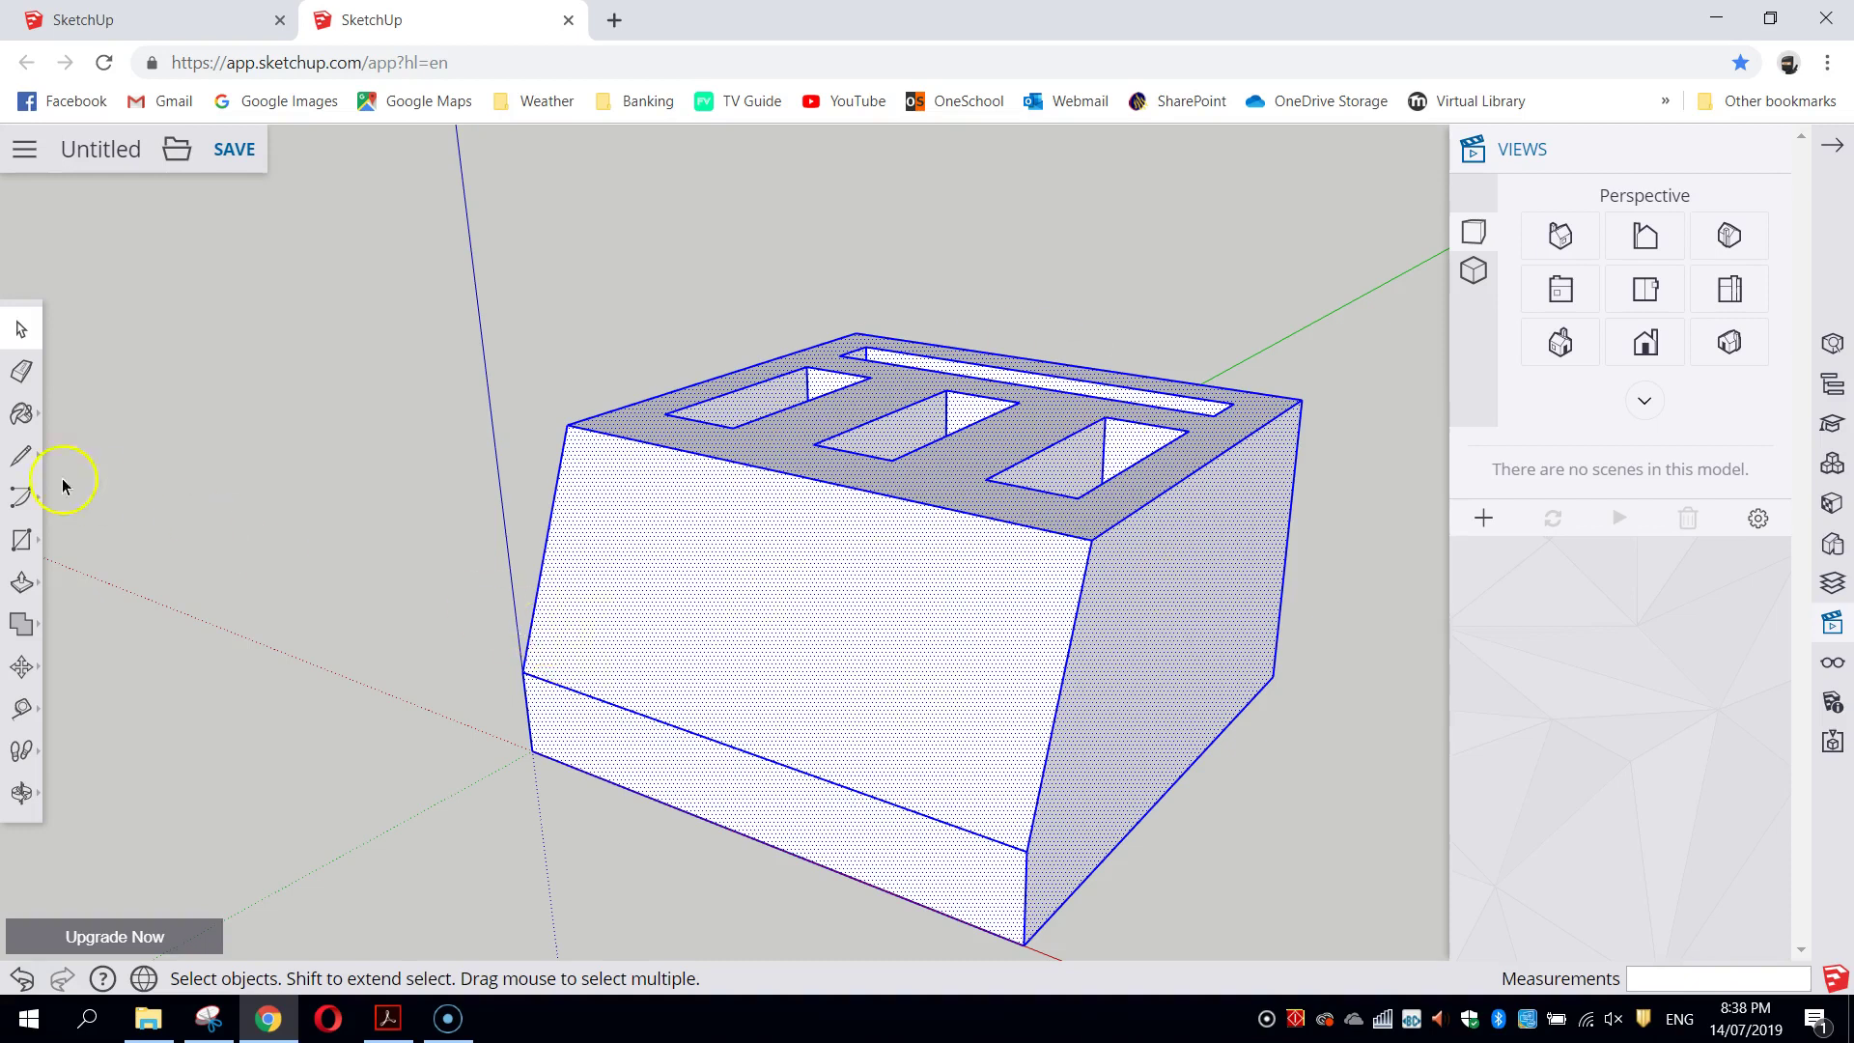
click(21, 413)
click(77, 379)
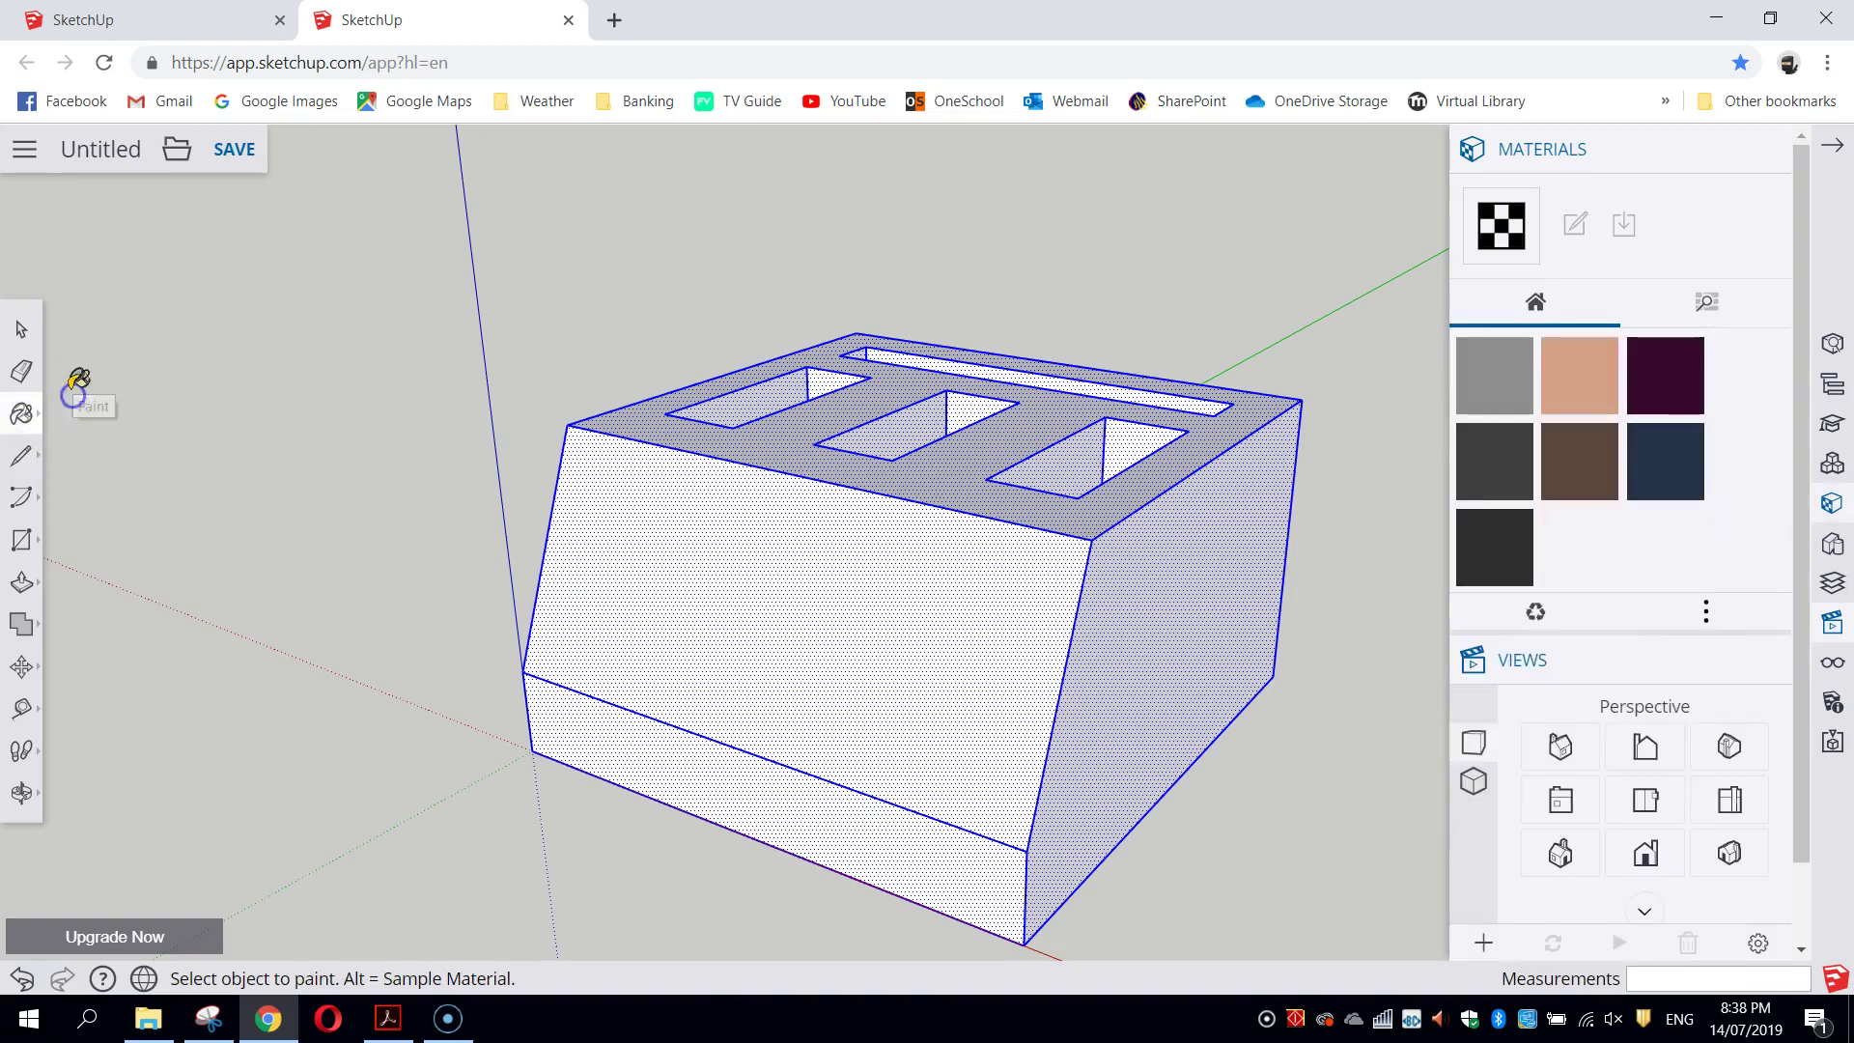
click(1708, 304)
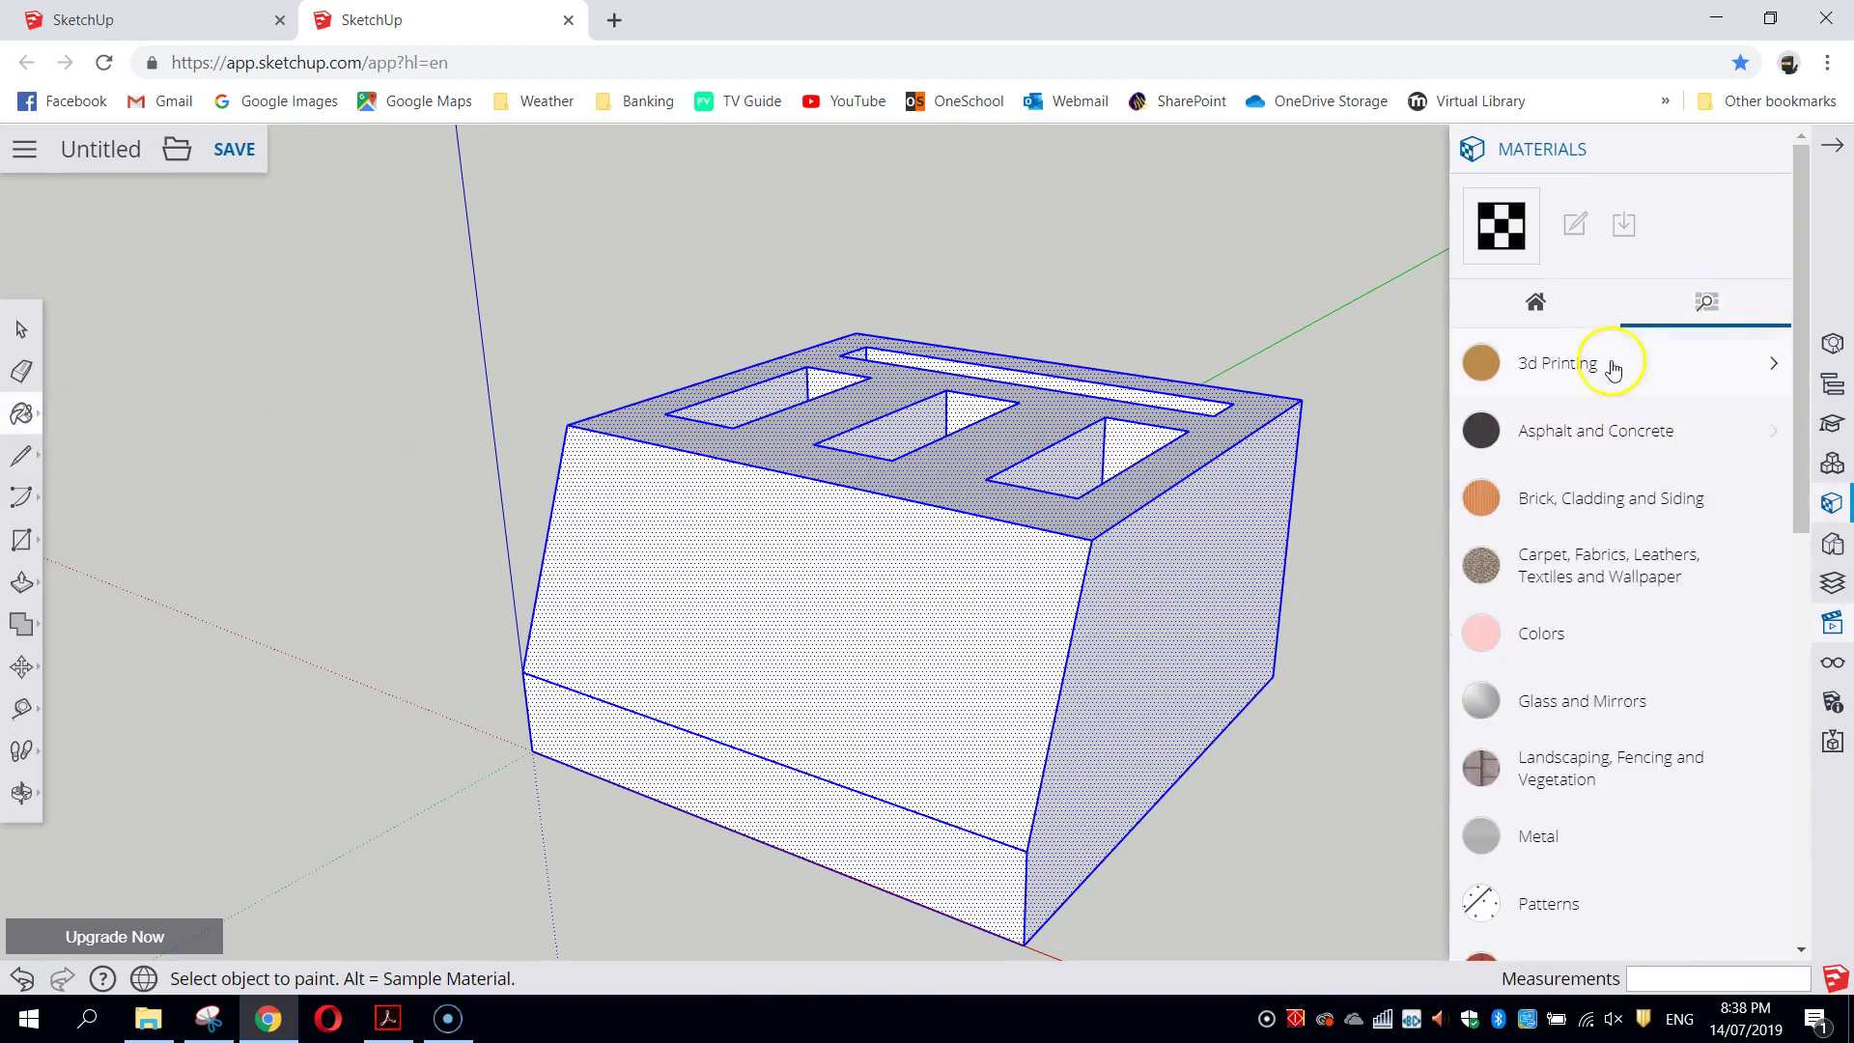
drag(1802, 430, 1807, 541)
click(1550, 388)
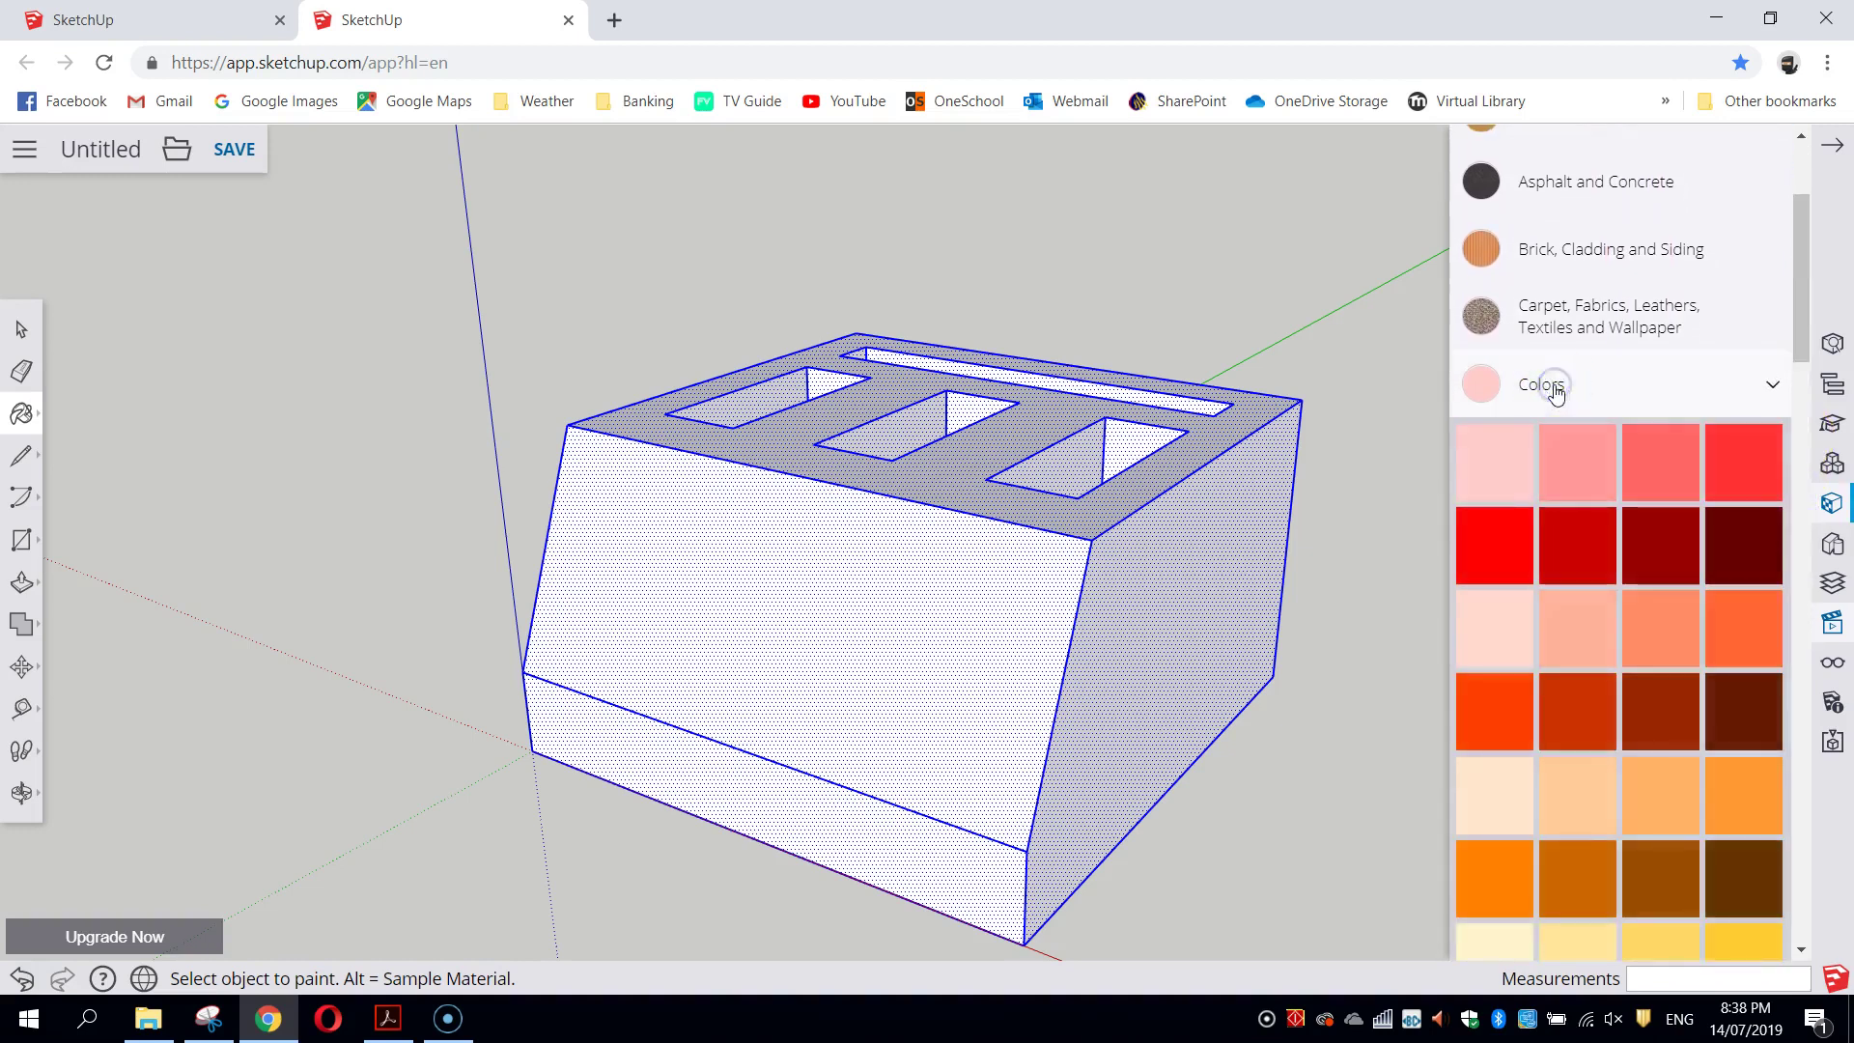
drag(1809, 339, 1828, 462)
click(1729, 512)
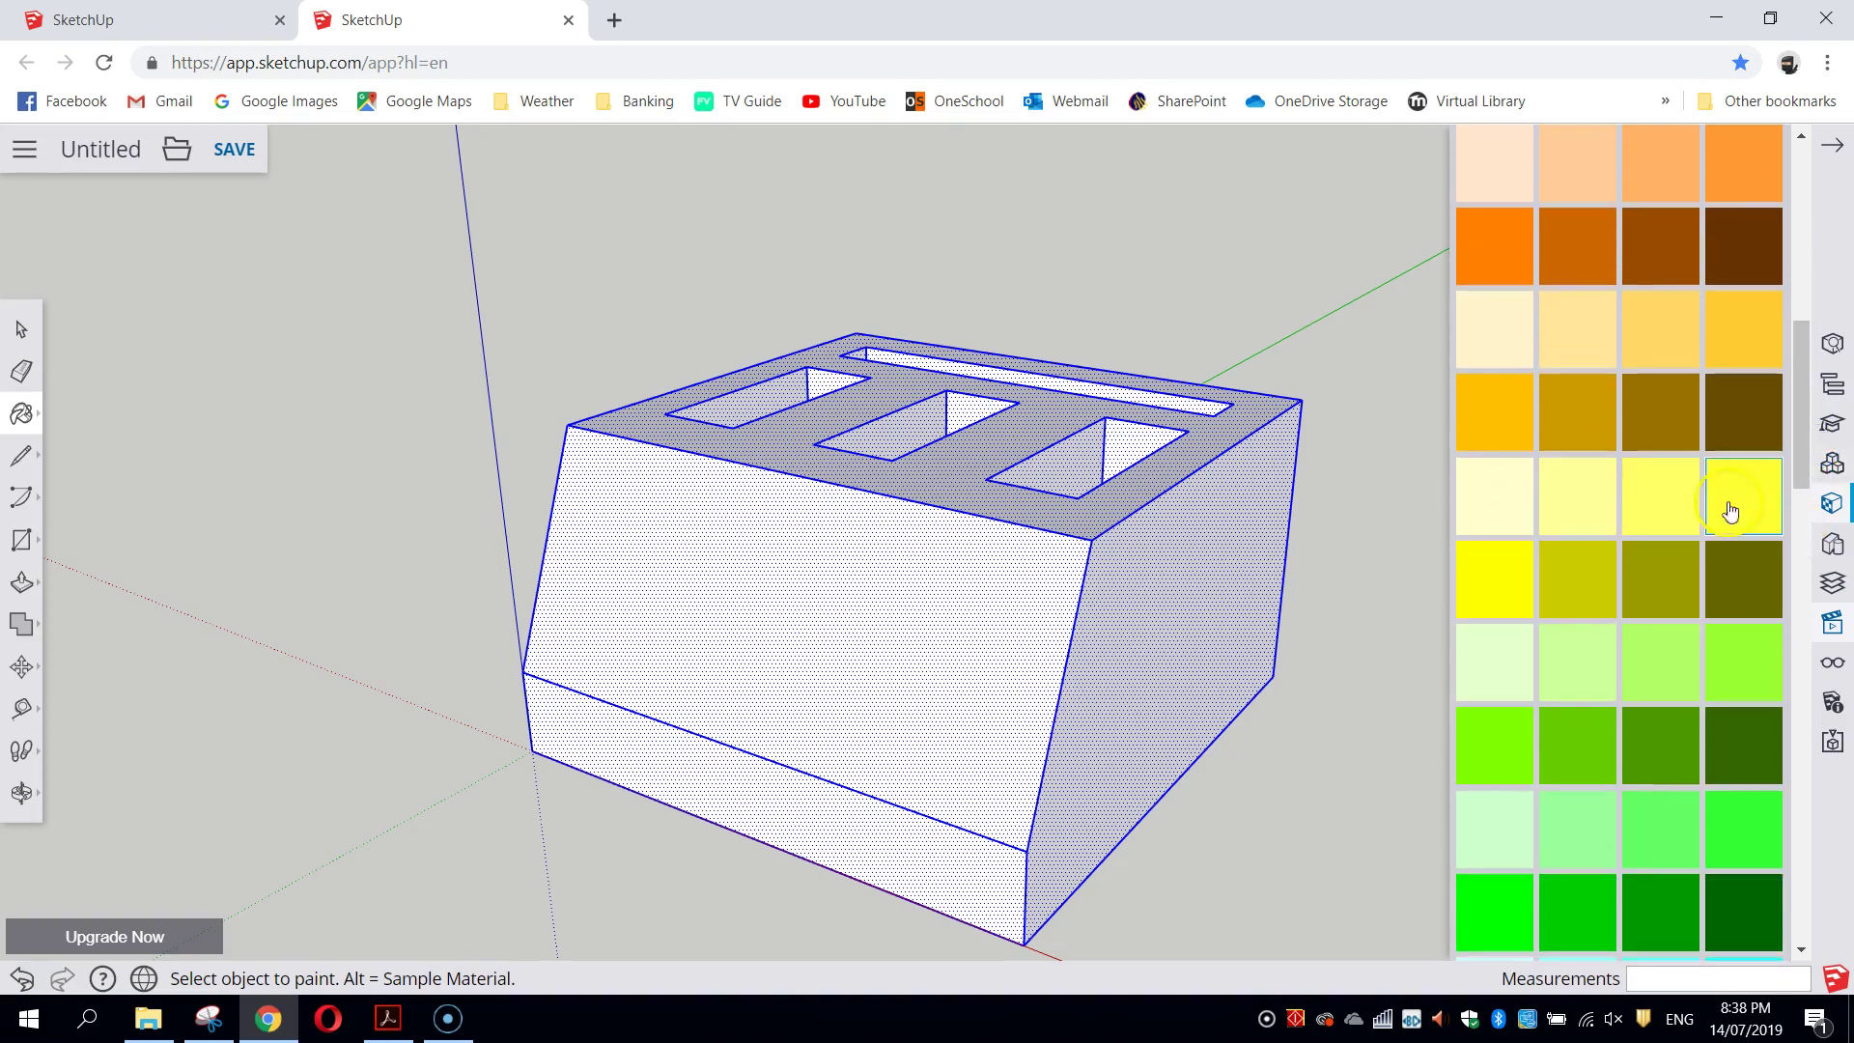
click(1129, 506)
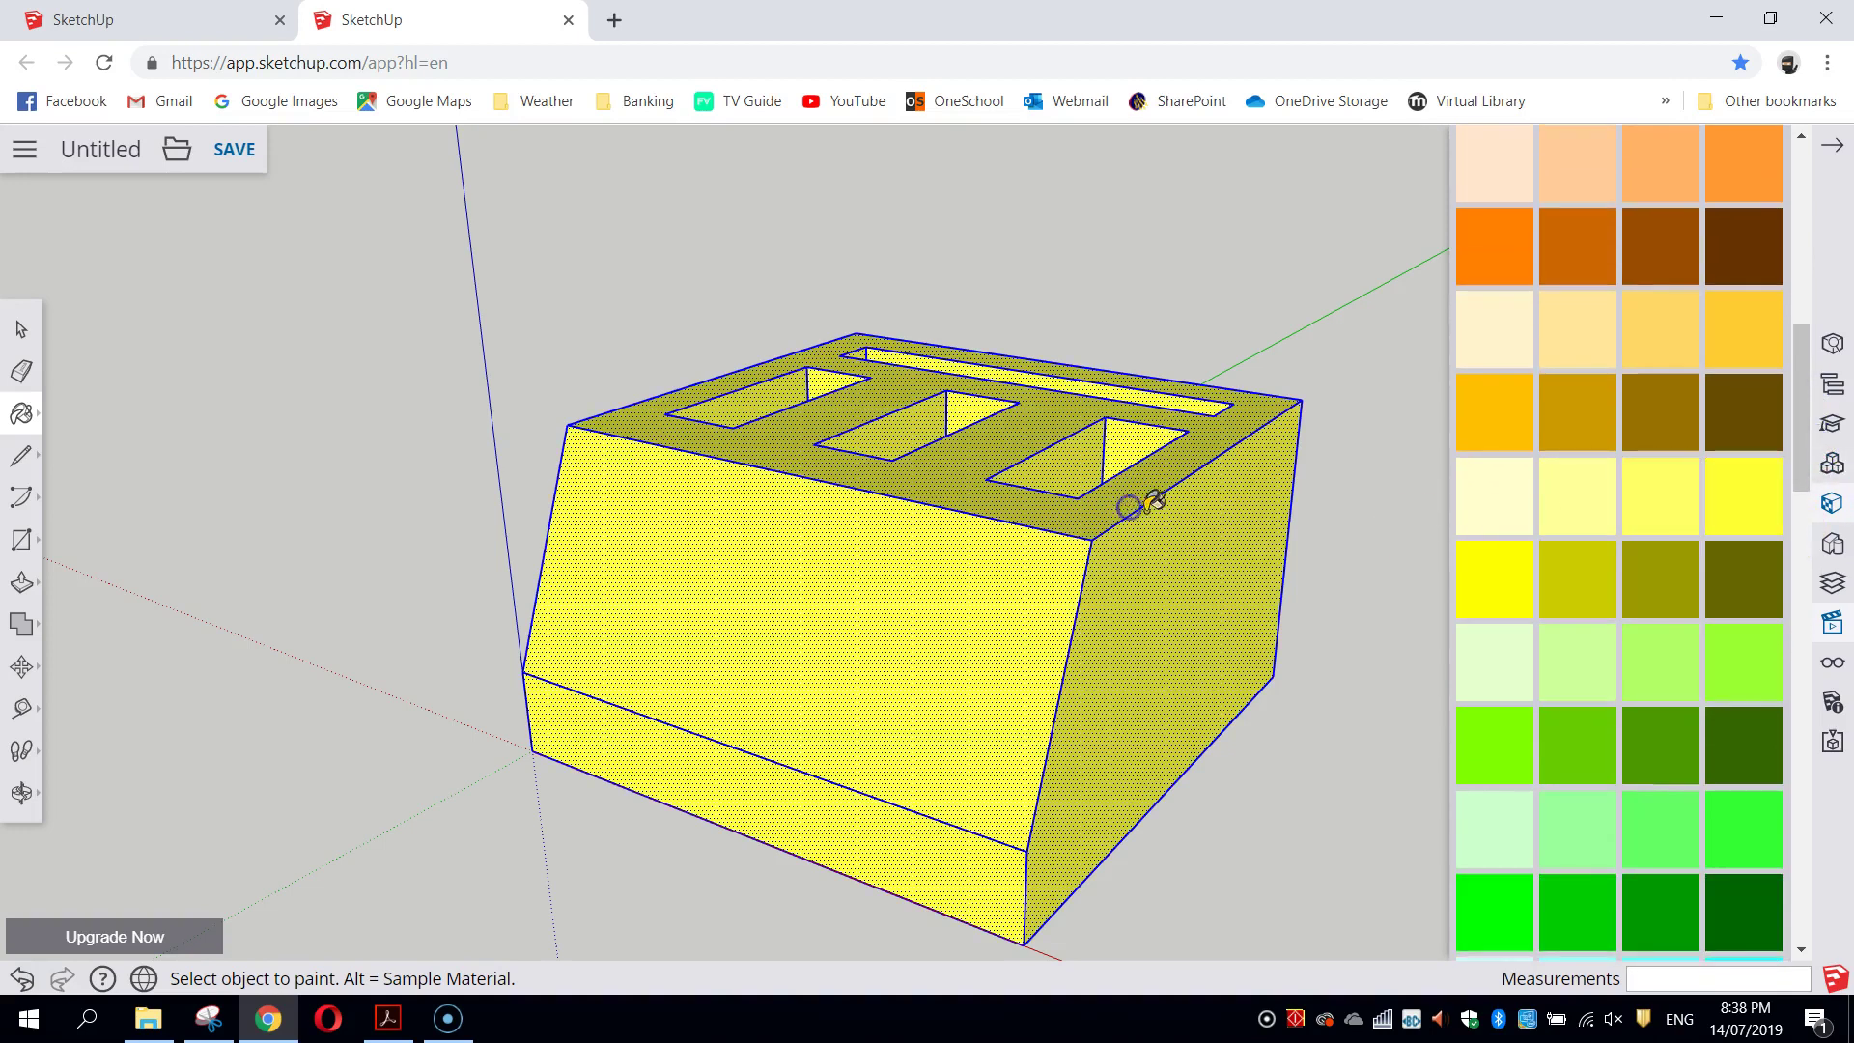
click(21, 330)
click(190, 311)
mouse_move(1364, 634)
middle_down()
mouse_move(894, 409)
mouse_move(496, 397)
mouse_move(476, 559)
mouse_move(509, 653)
mouse_move(1266, 600)
middle_up()
Step: Start 3D Text reading USB with 10 mm height and 5 mm extrusion
click(1831, 145)
click(491, 440)
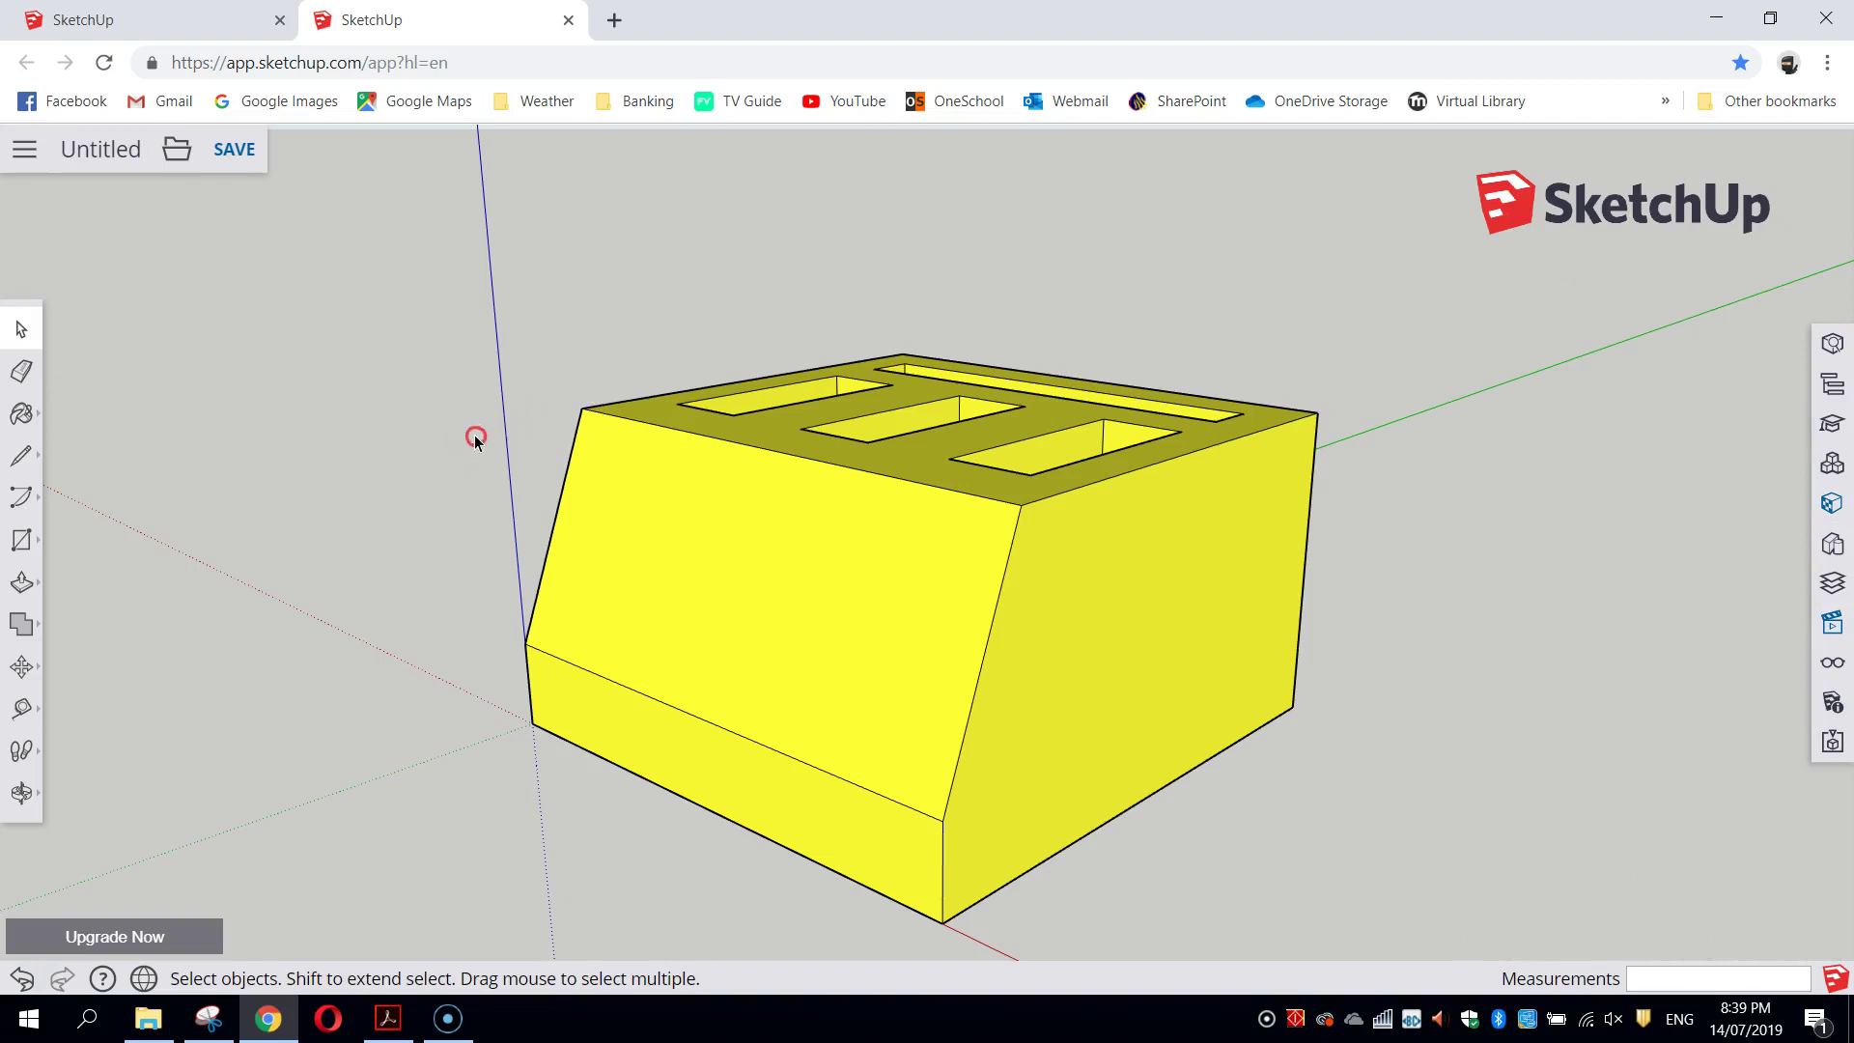
middle_drag(990, 440, 636, 506)
click(18, 544)
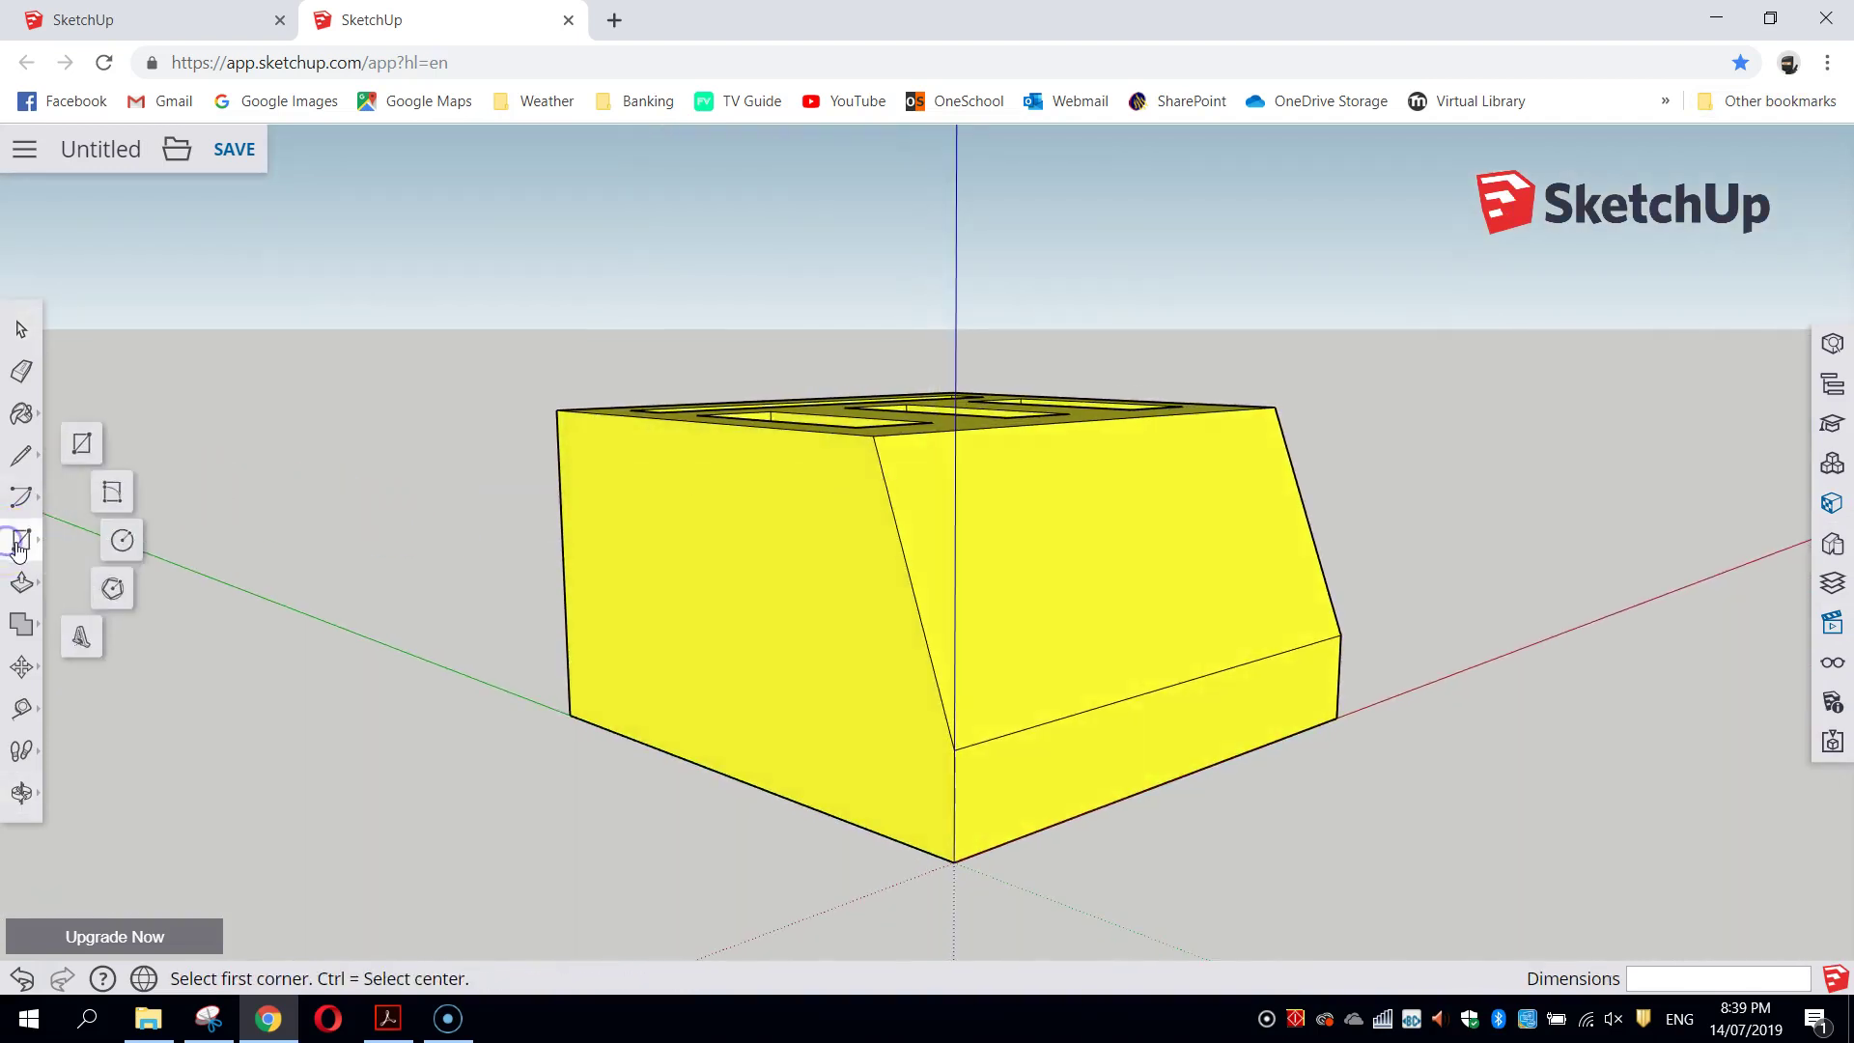
click(81, 642)
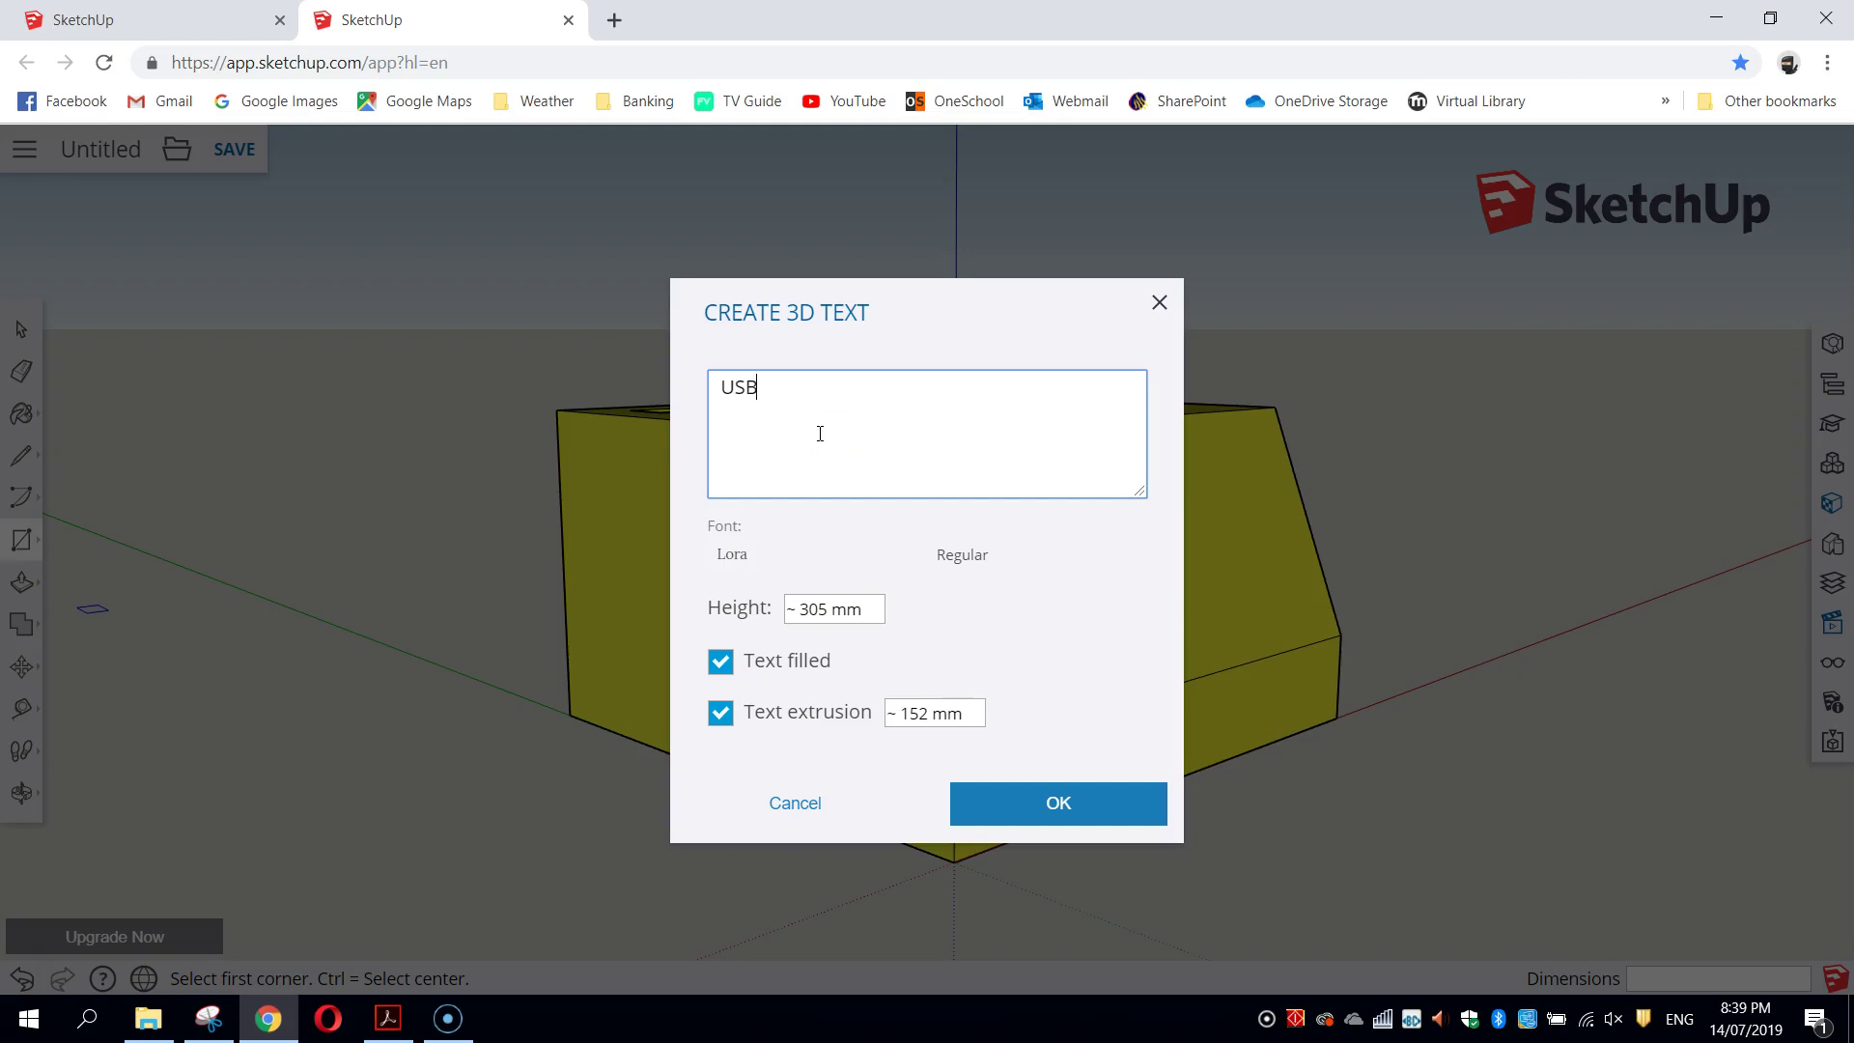
click(811, 616)
drag(826, 611, 808, 611)
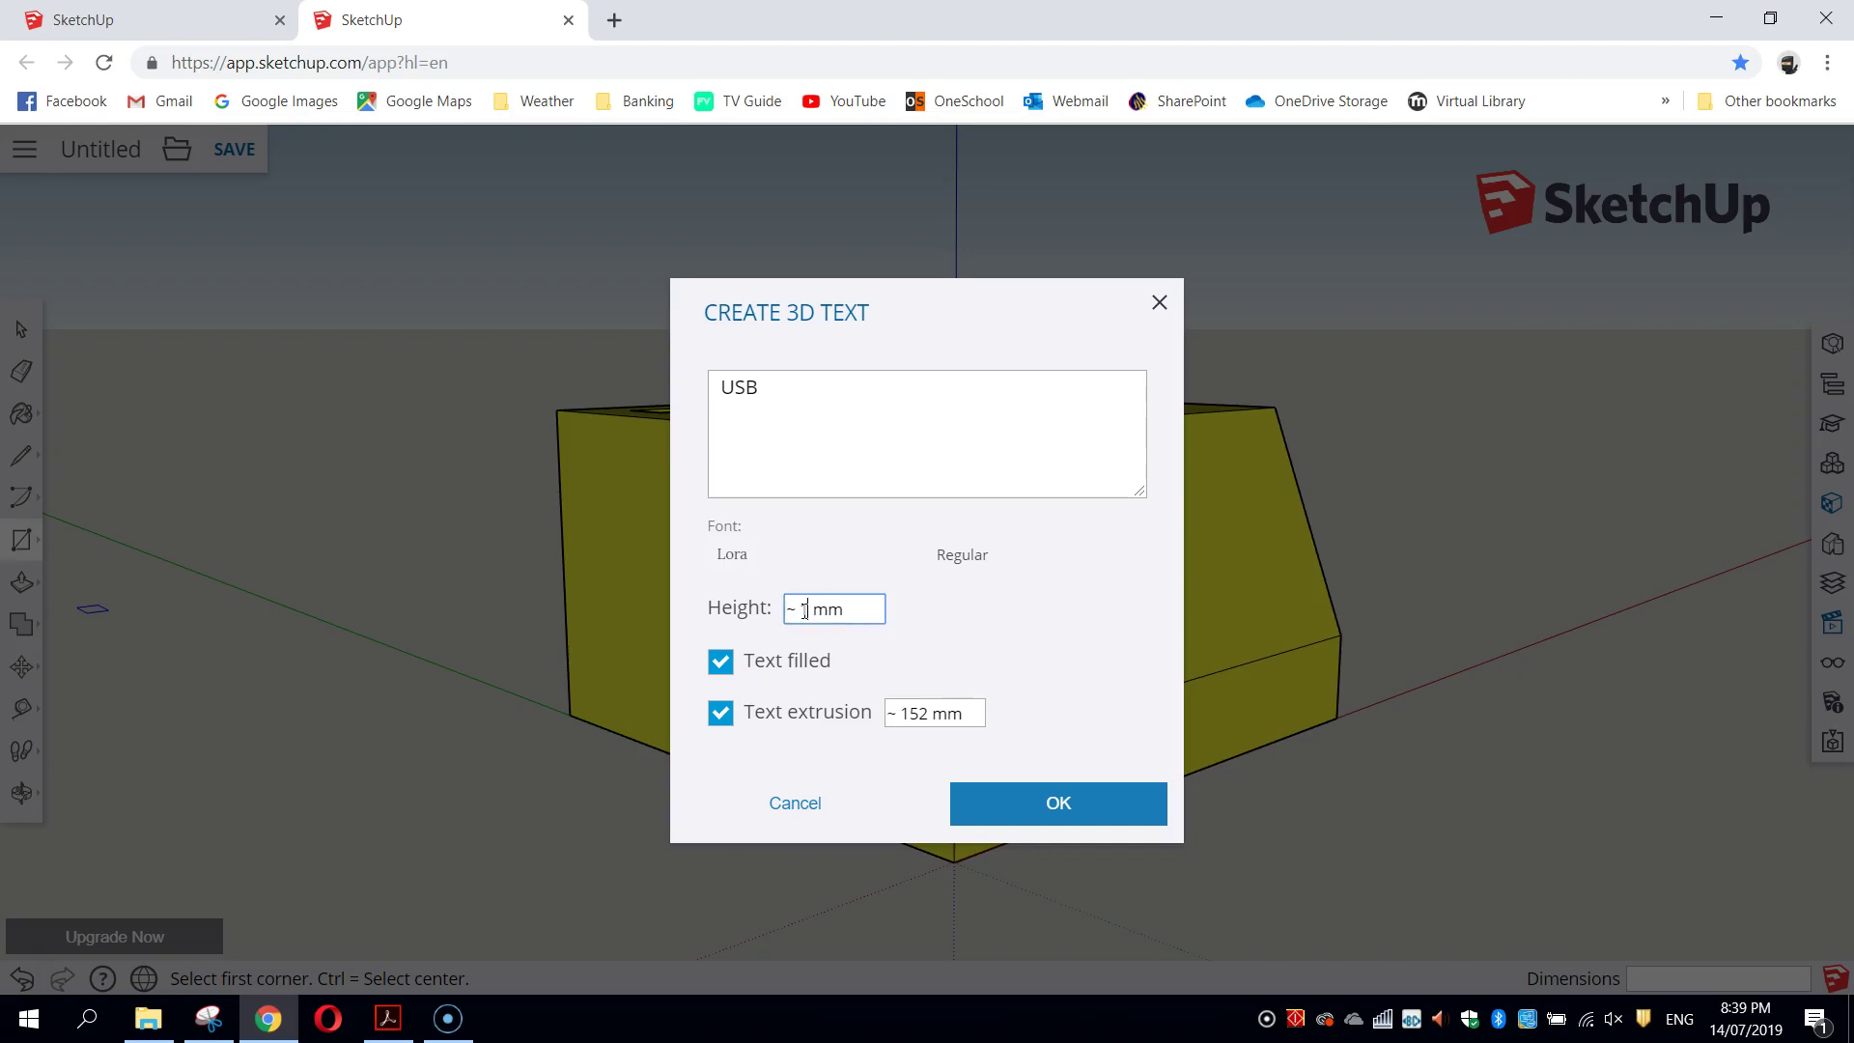
click(918, 712)
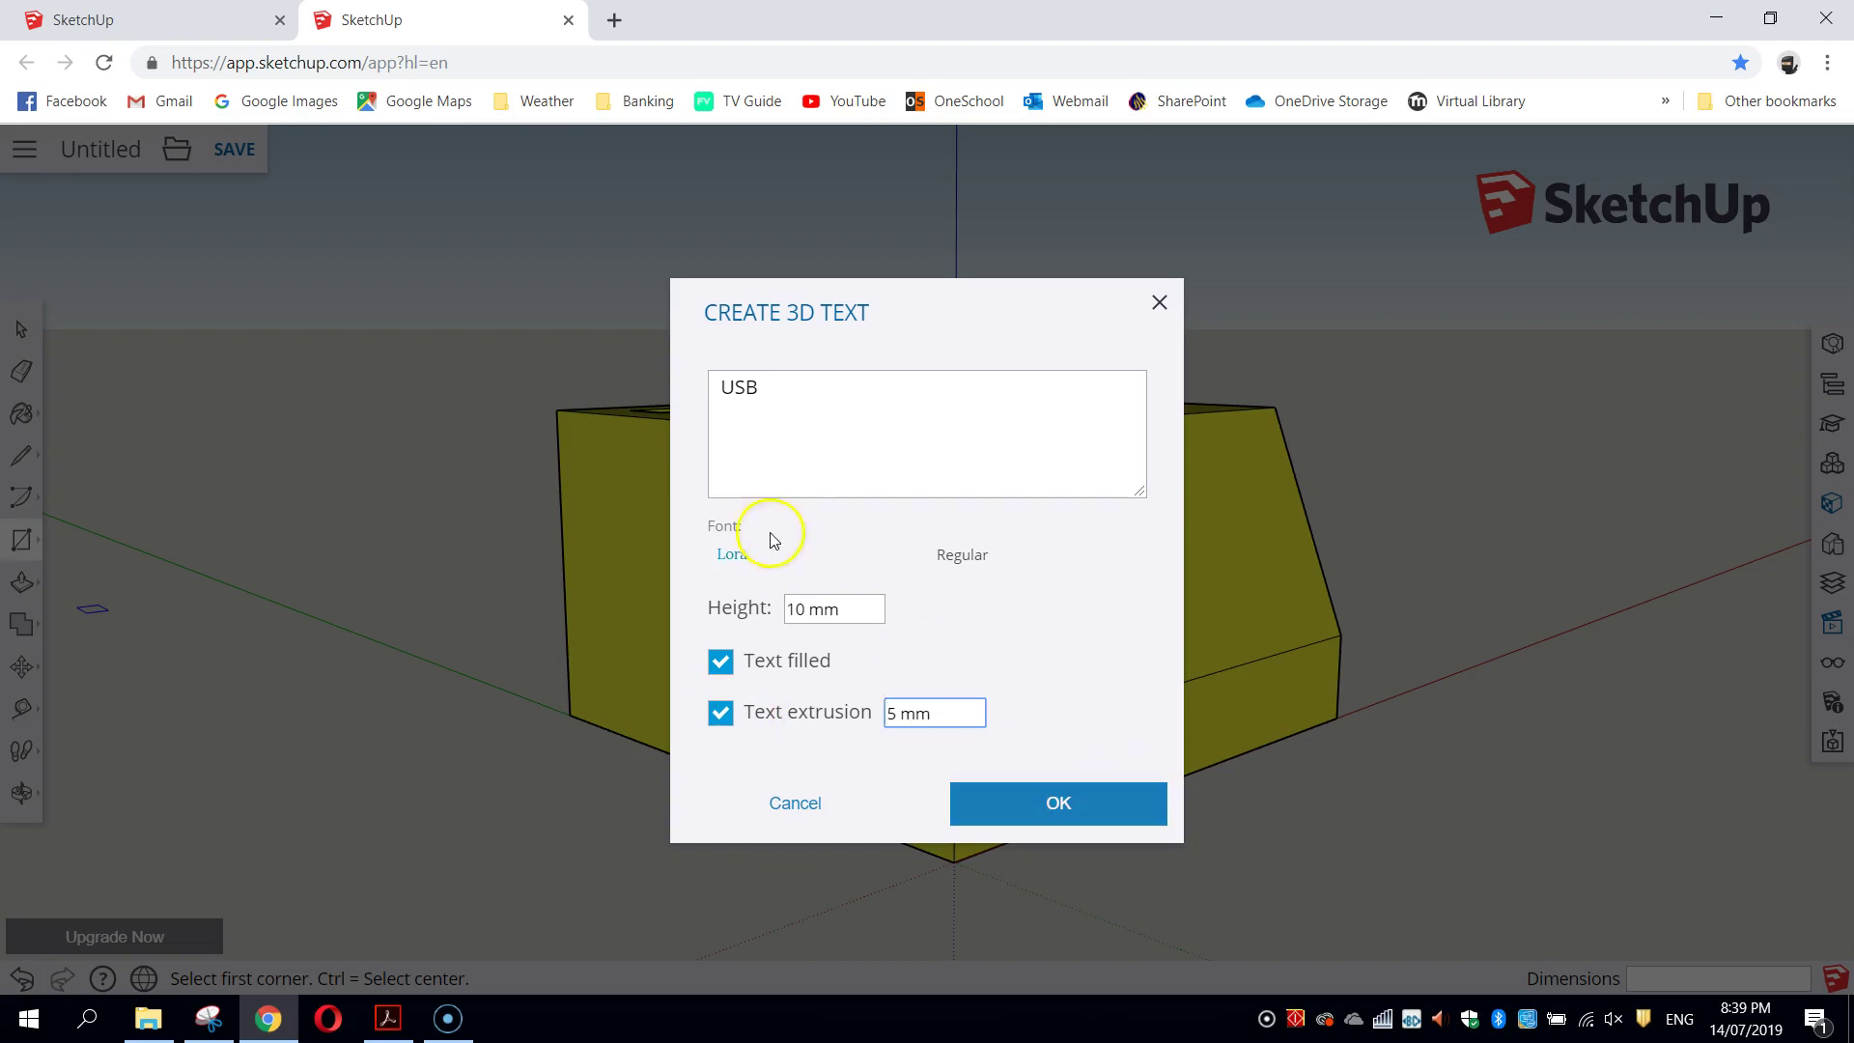
Step: Set the text font to Oswald Bold and create the lettering
click(714, 558)
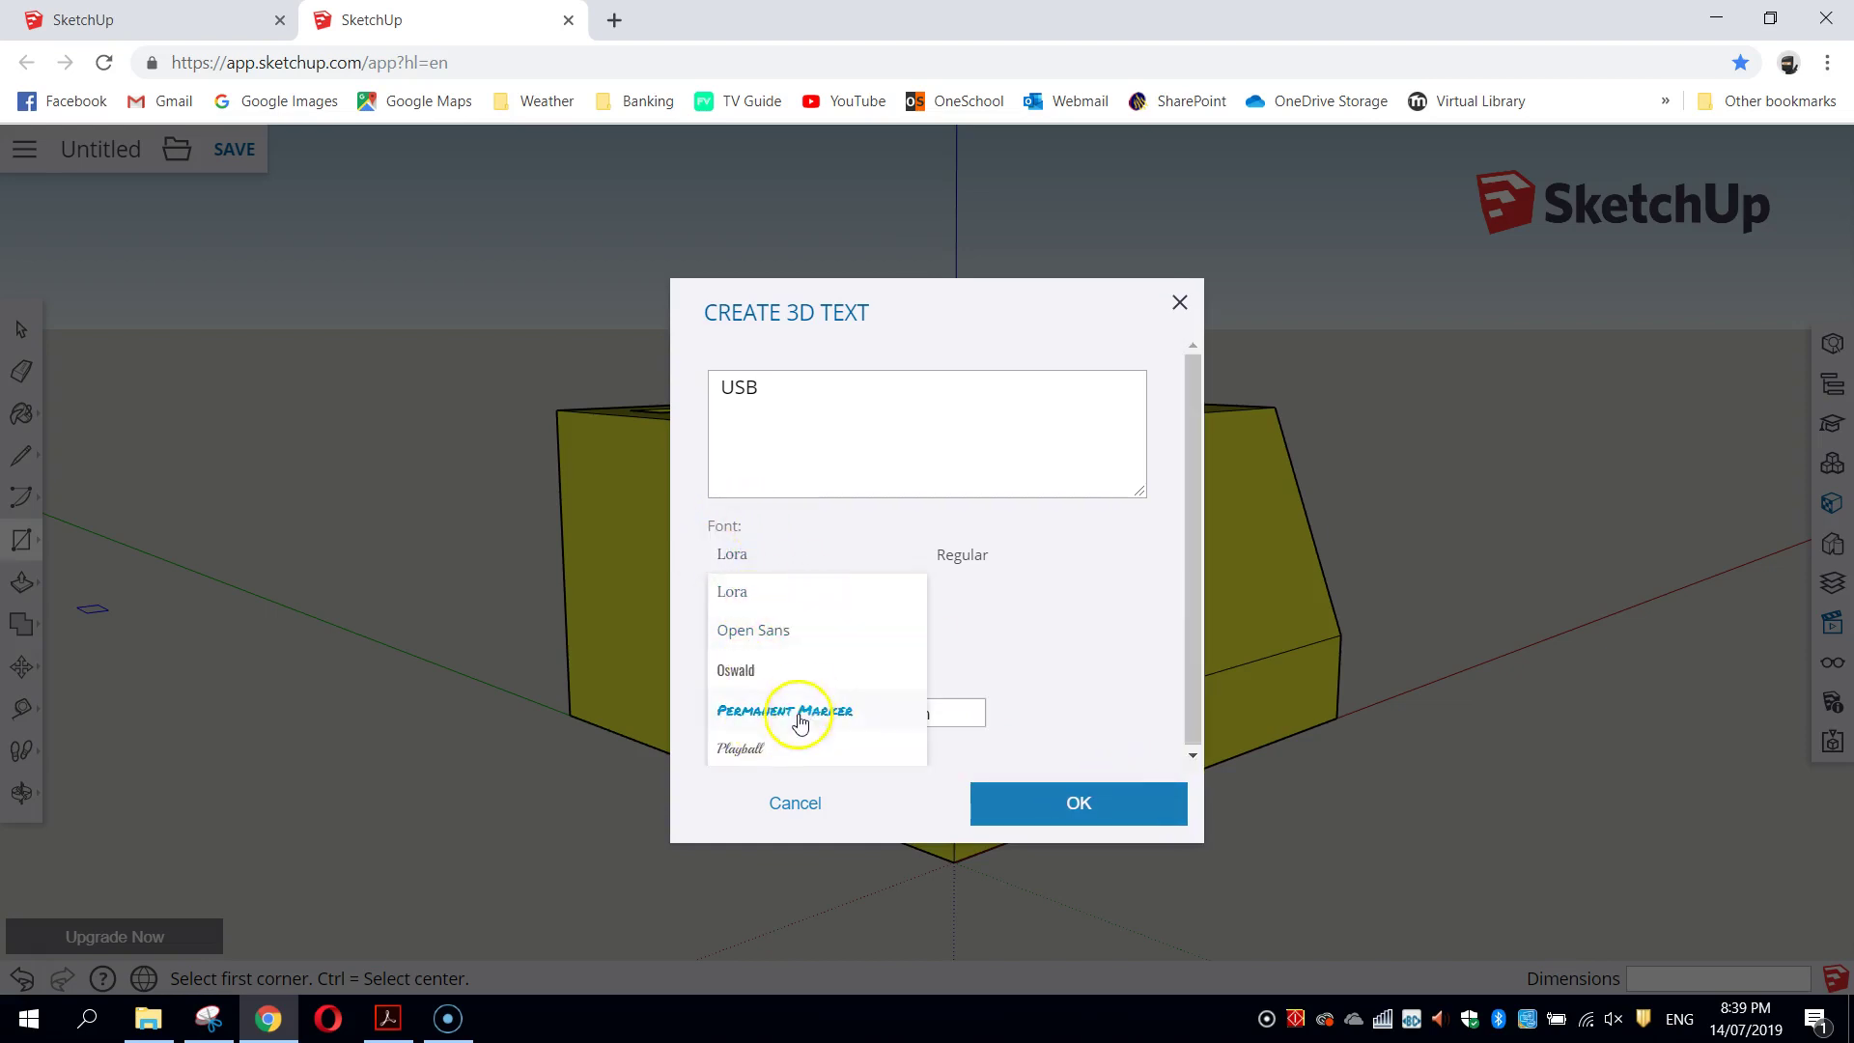
click(784, 672)
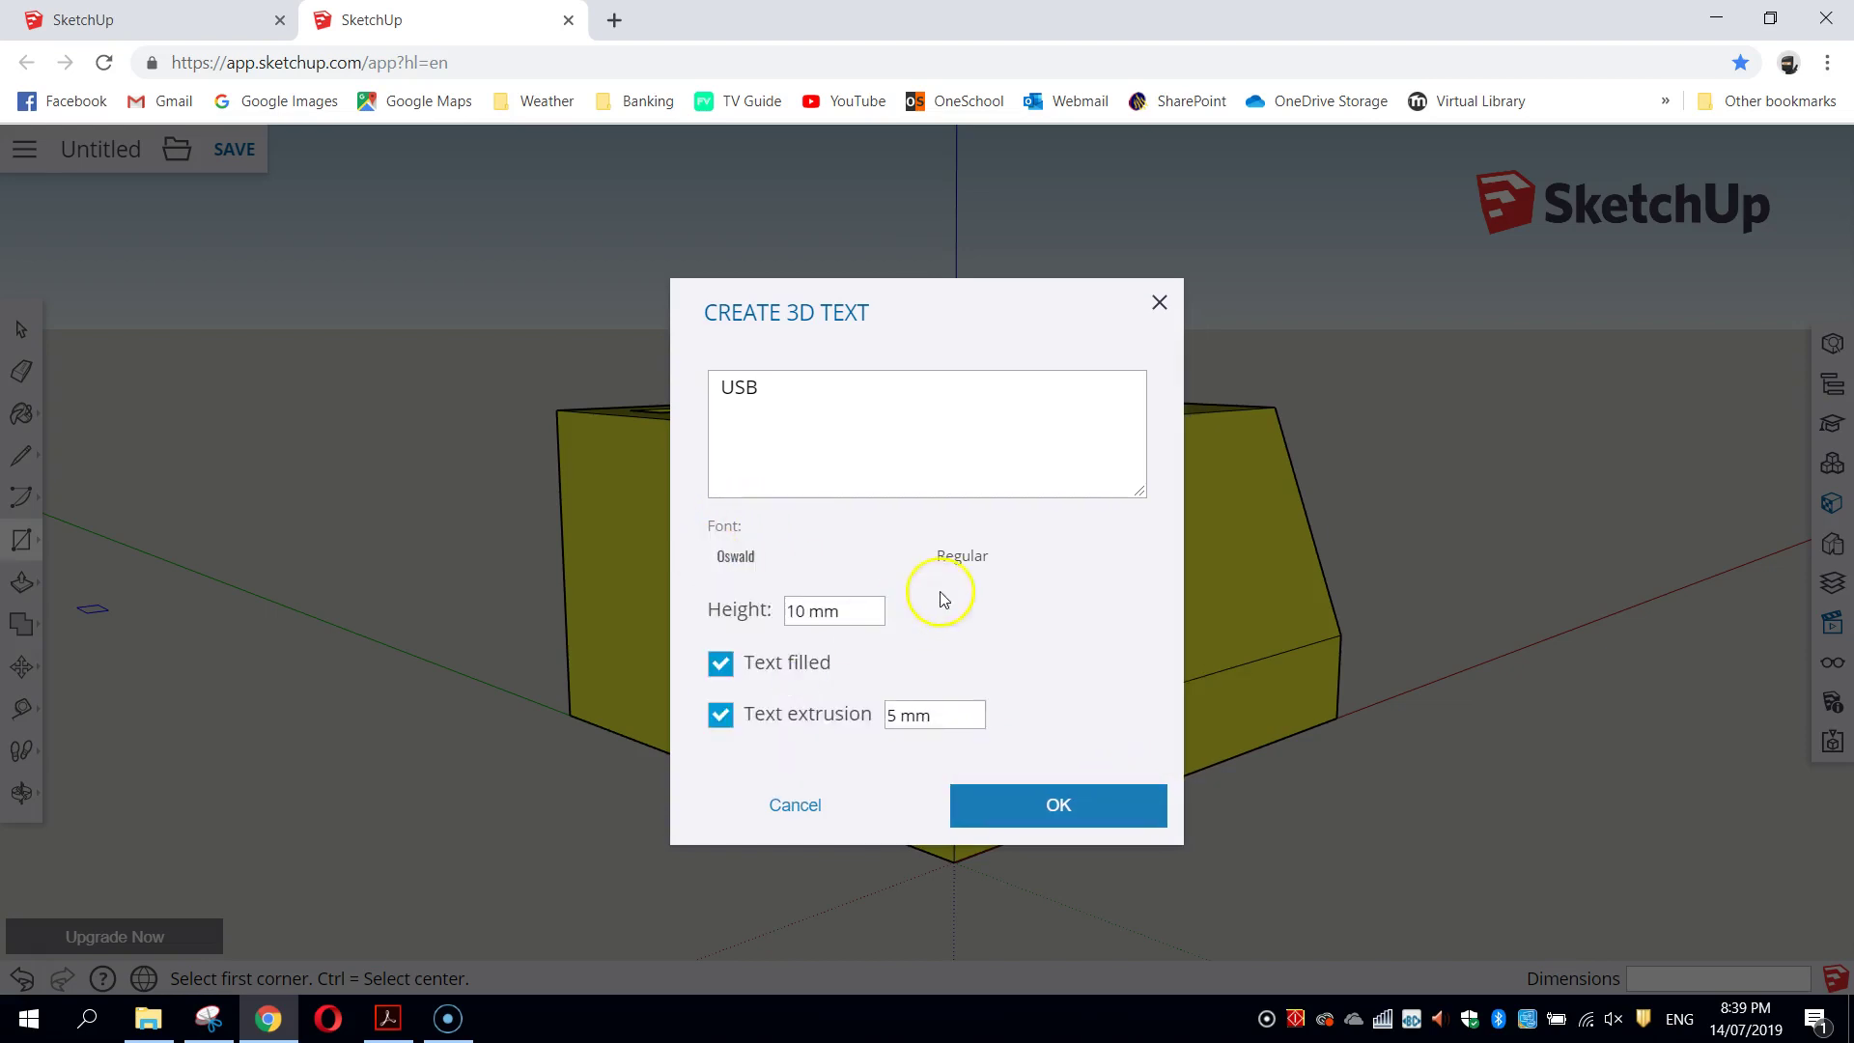
click(983, 559)
click(973, 634)
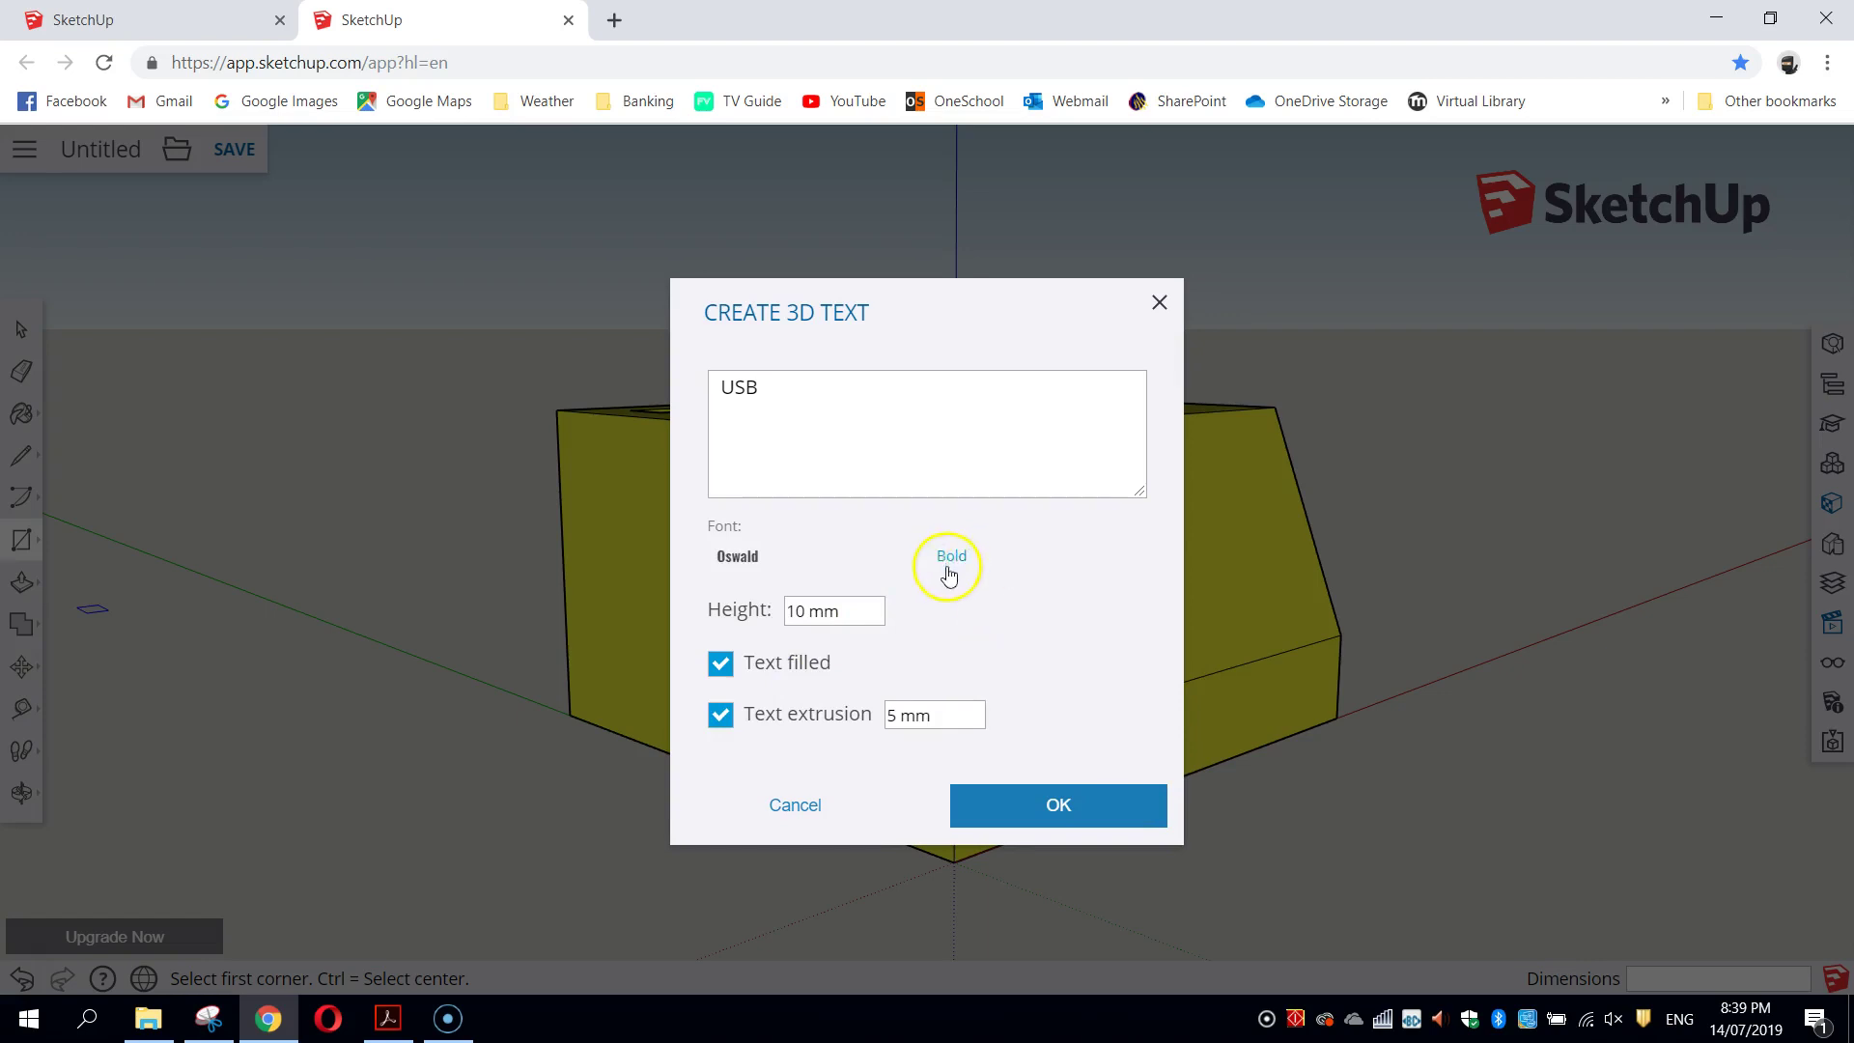
click(1074, 809)
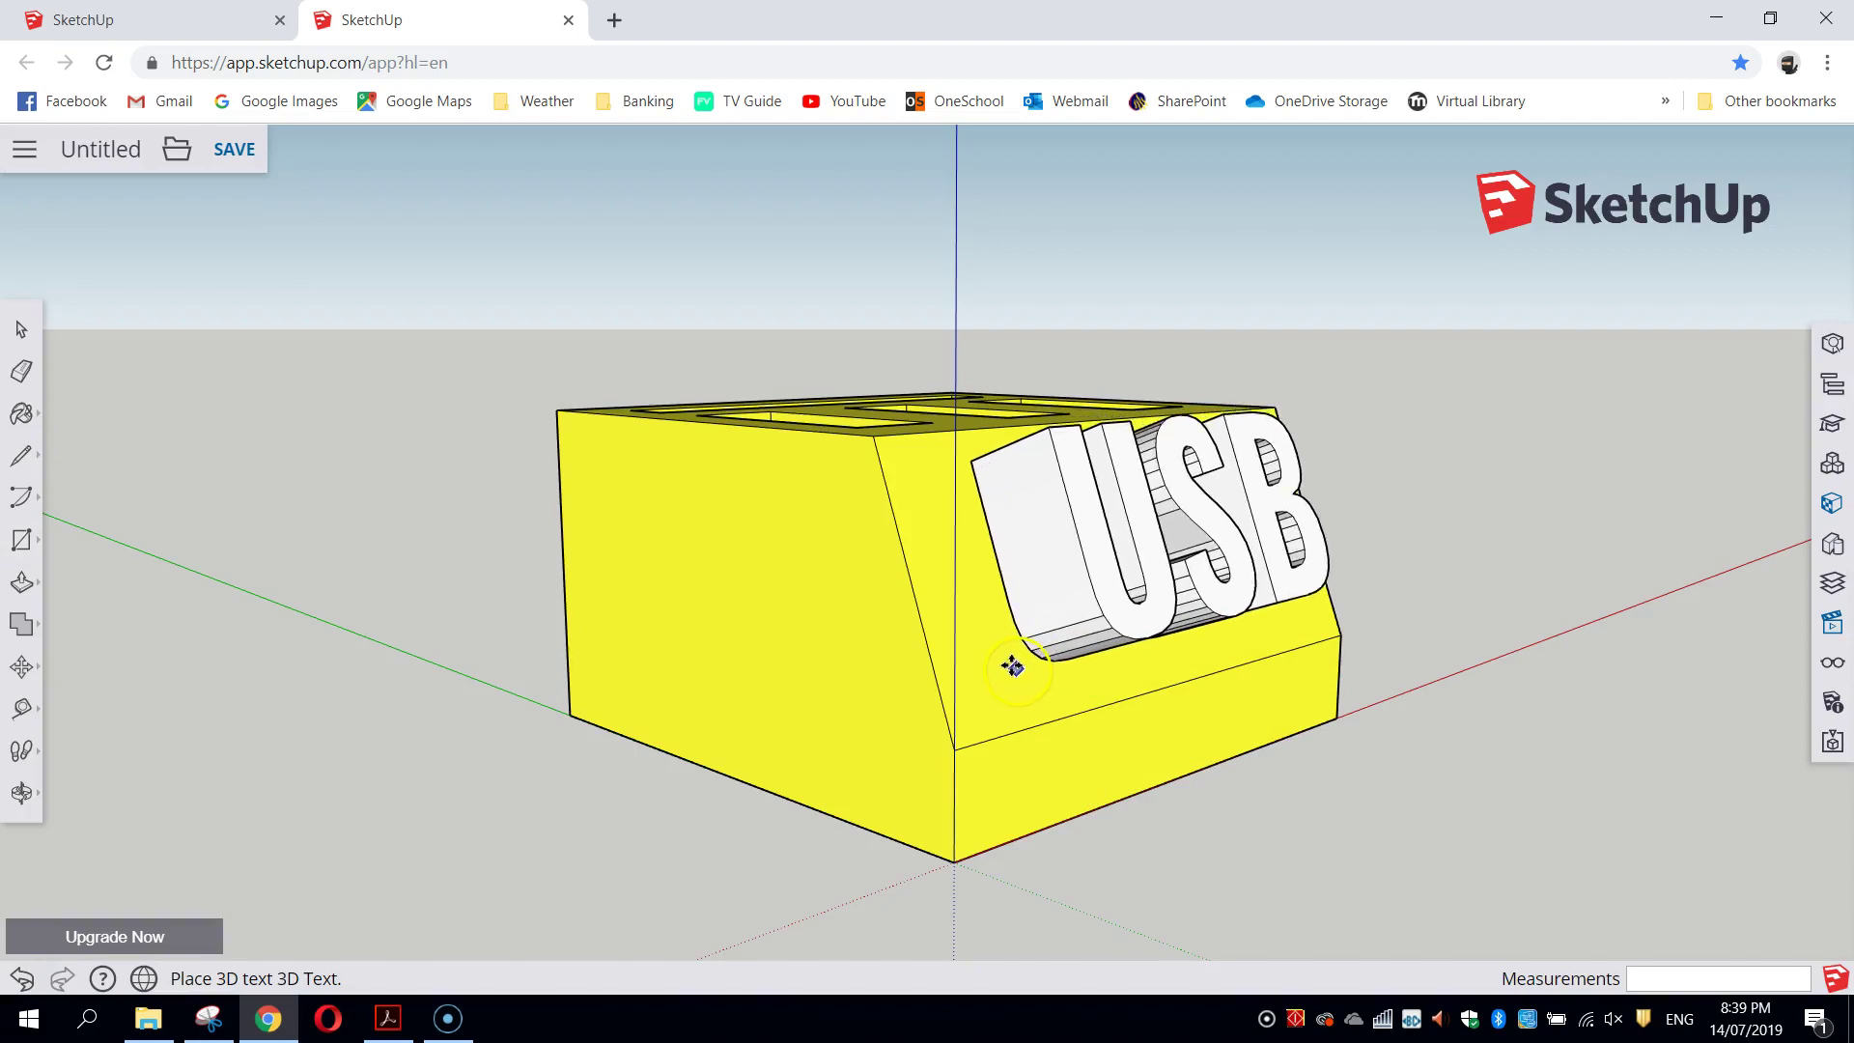
Step: Place the 3D 'USB' text on the block's sloped front face and move it into position
click(1010, 668)
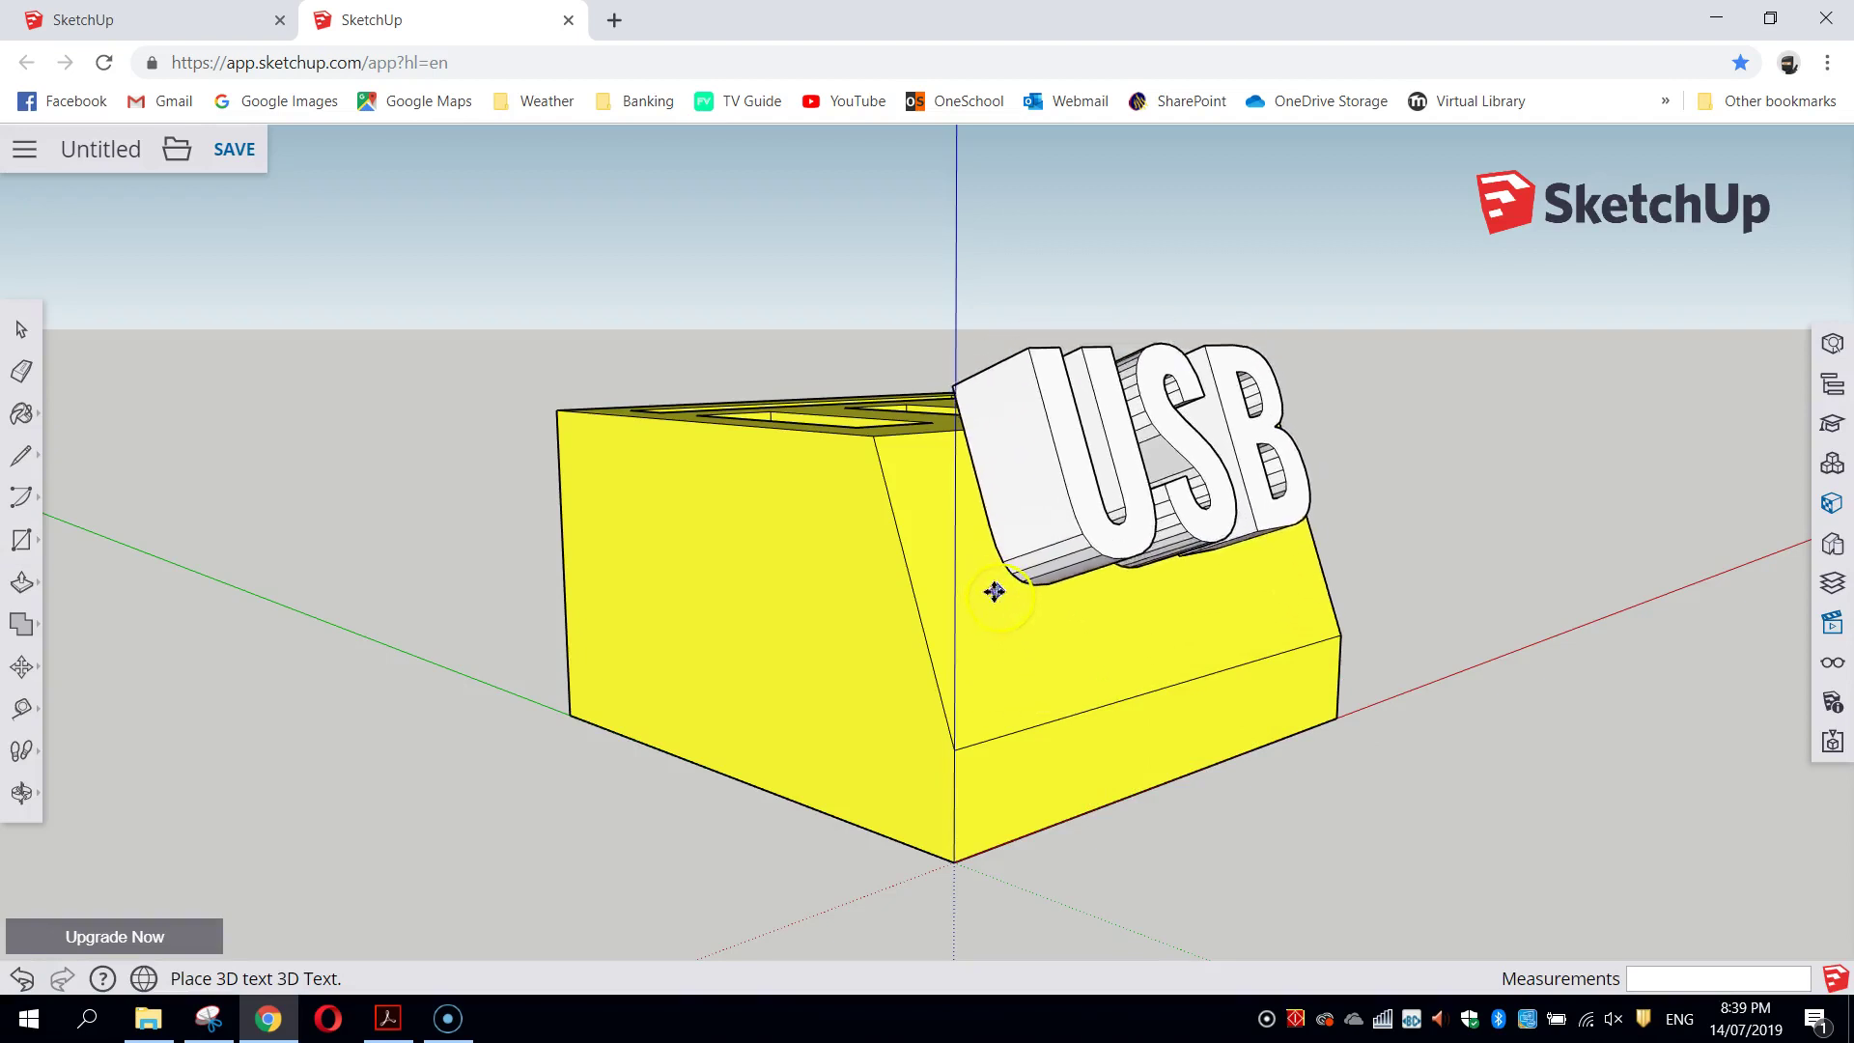
middle_drag(1002, 628, 1172, 621)
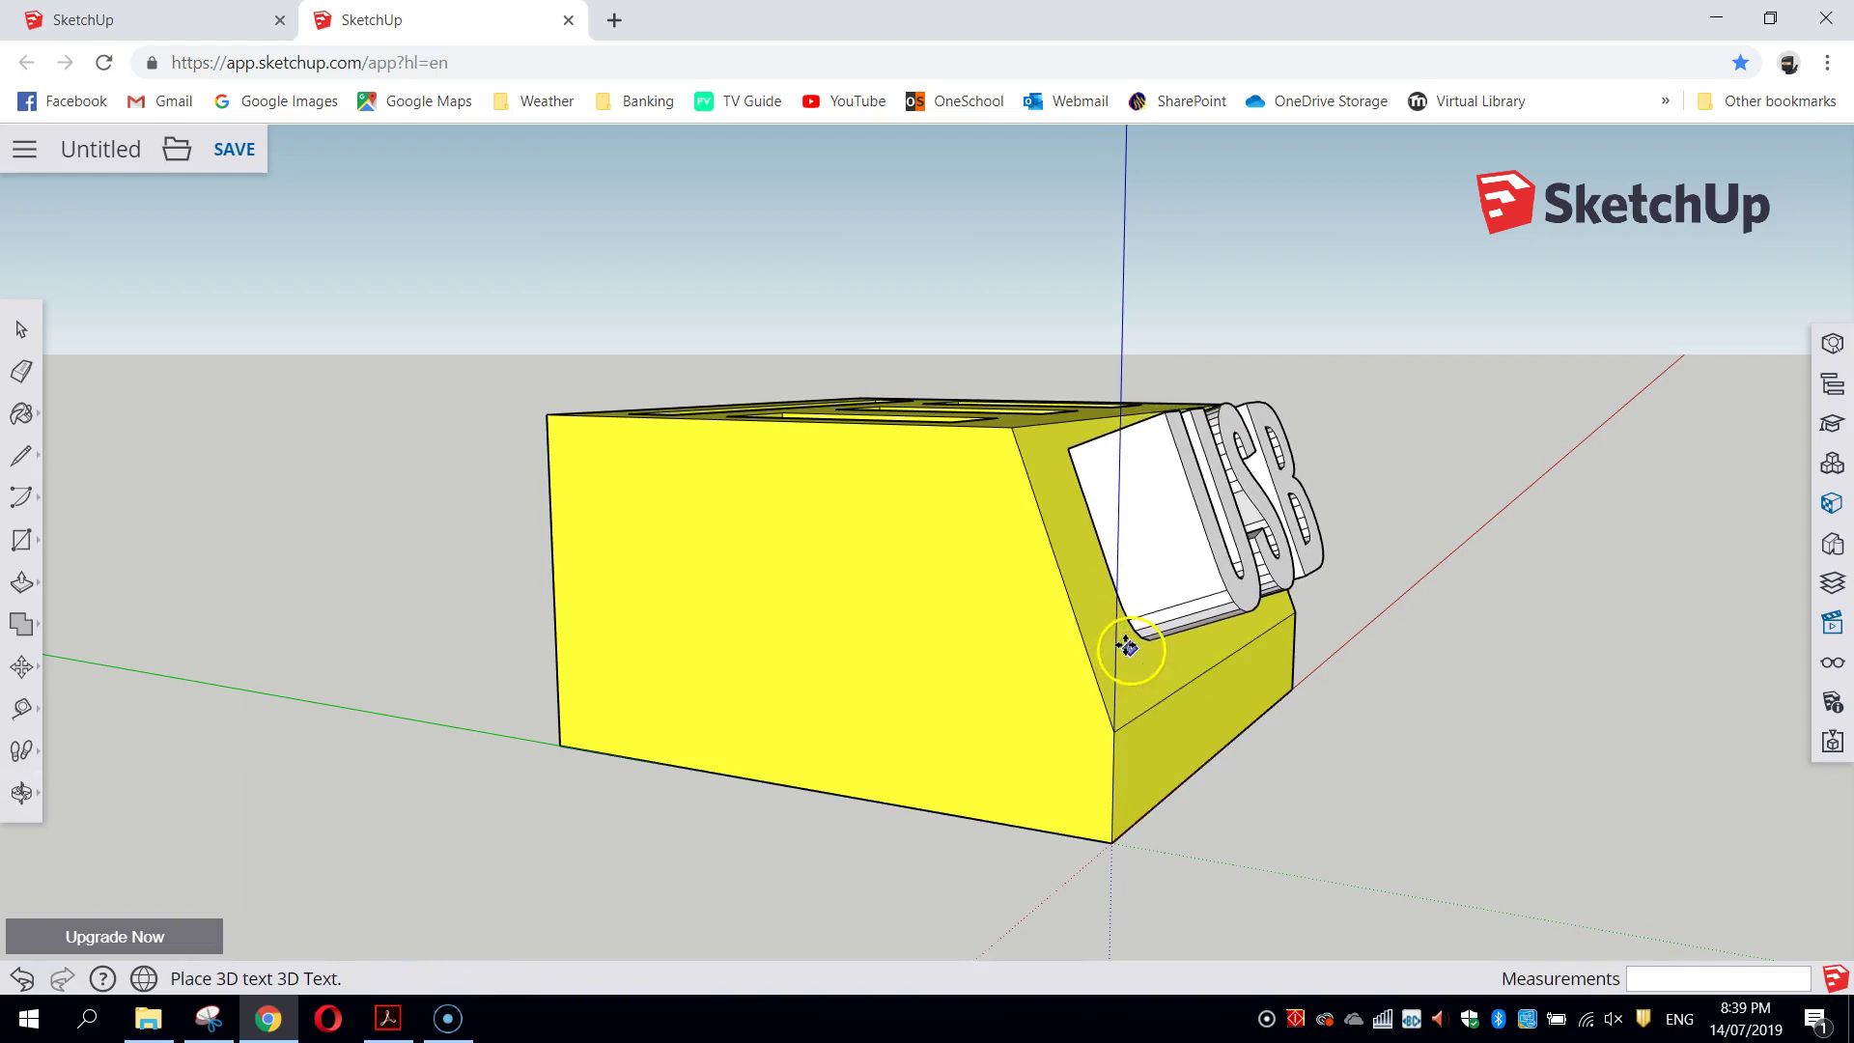
click(1127, 644)
middle_drag(1490, 629, 931, 654)
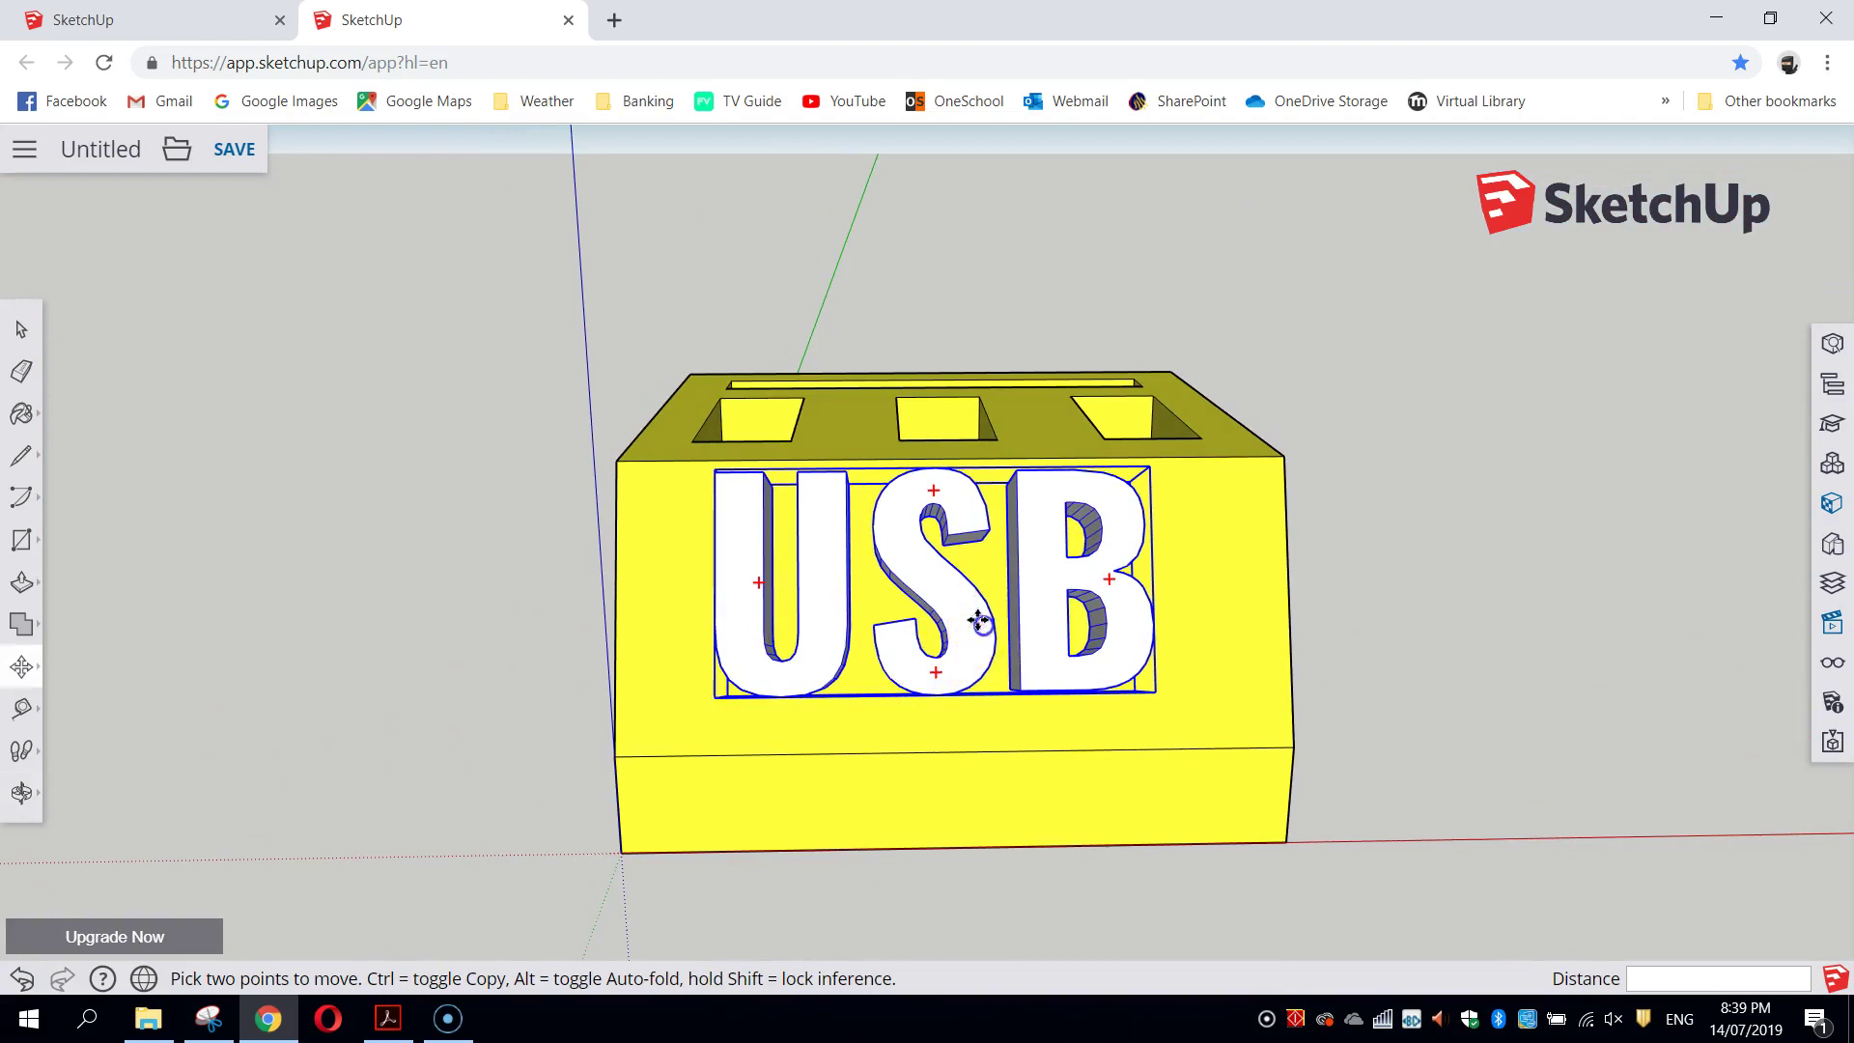
click(975, 619)
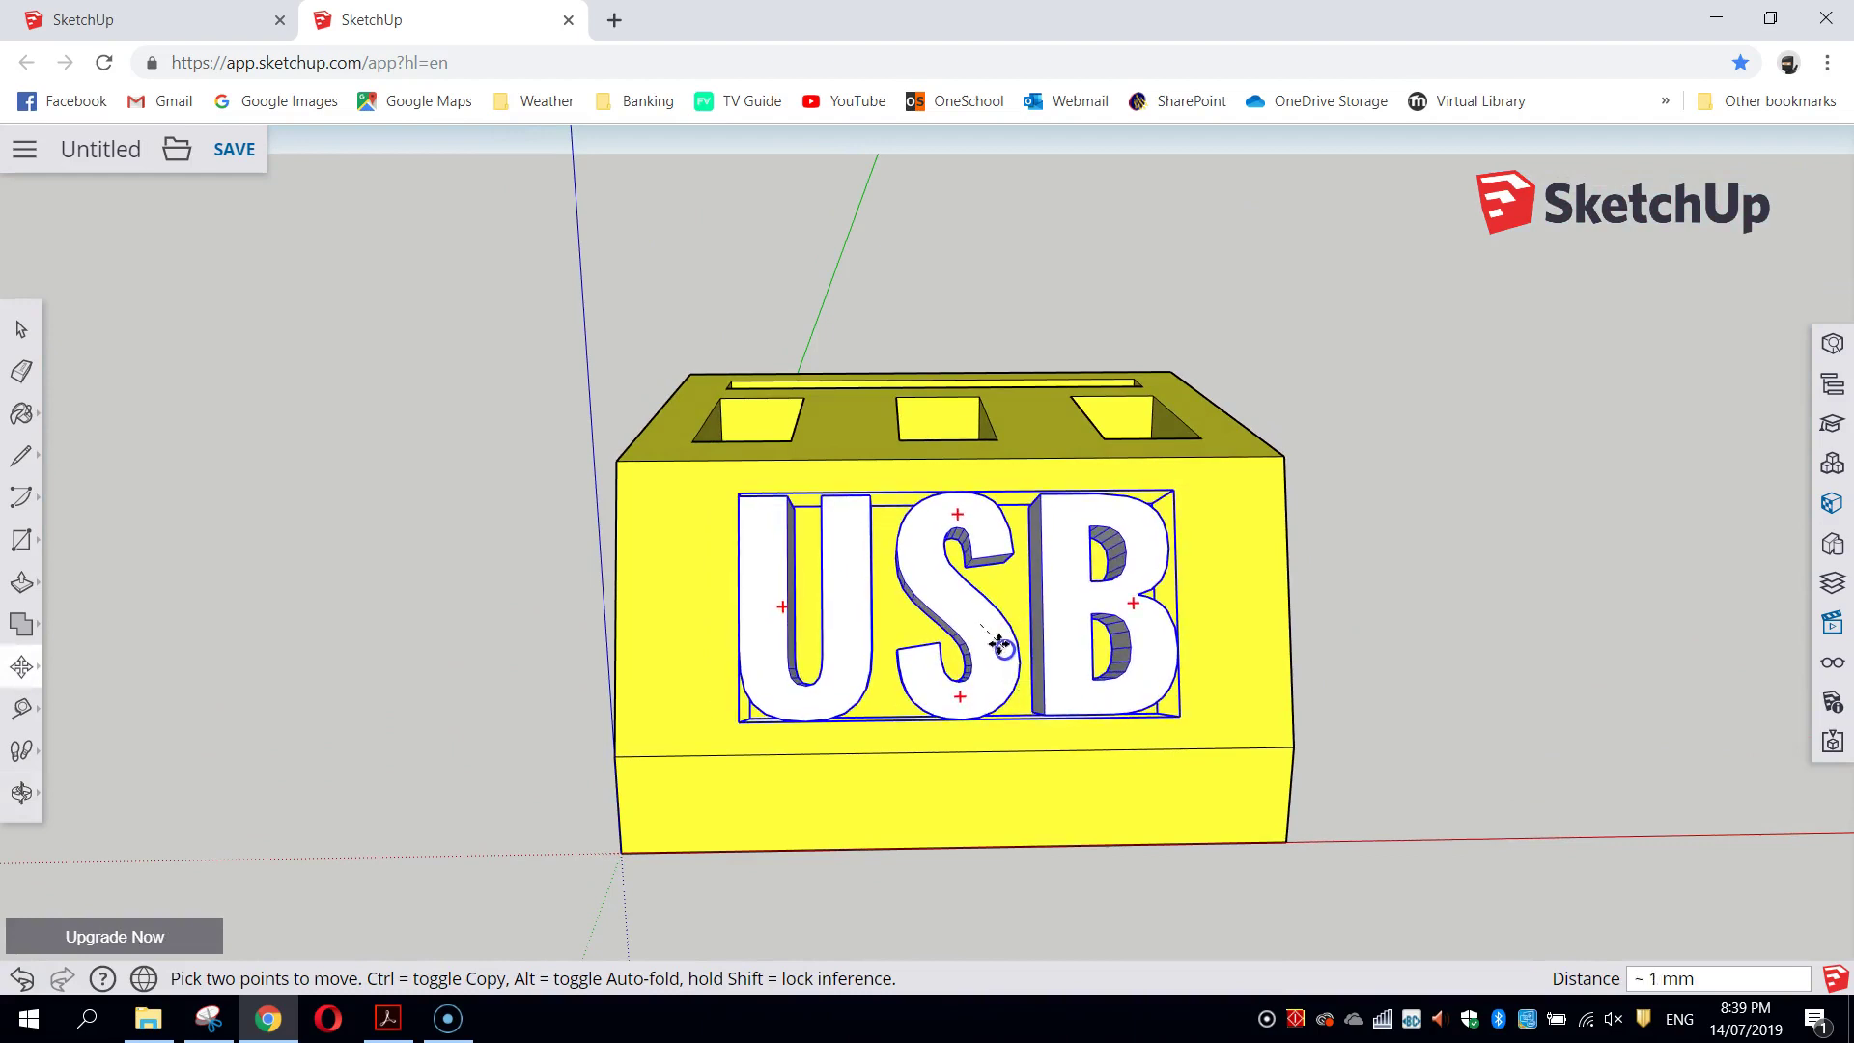
middle_drag(1254, 670, 849, 476)
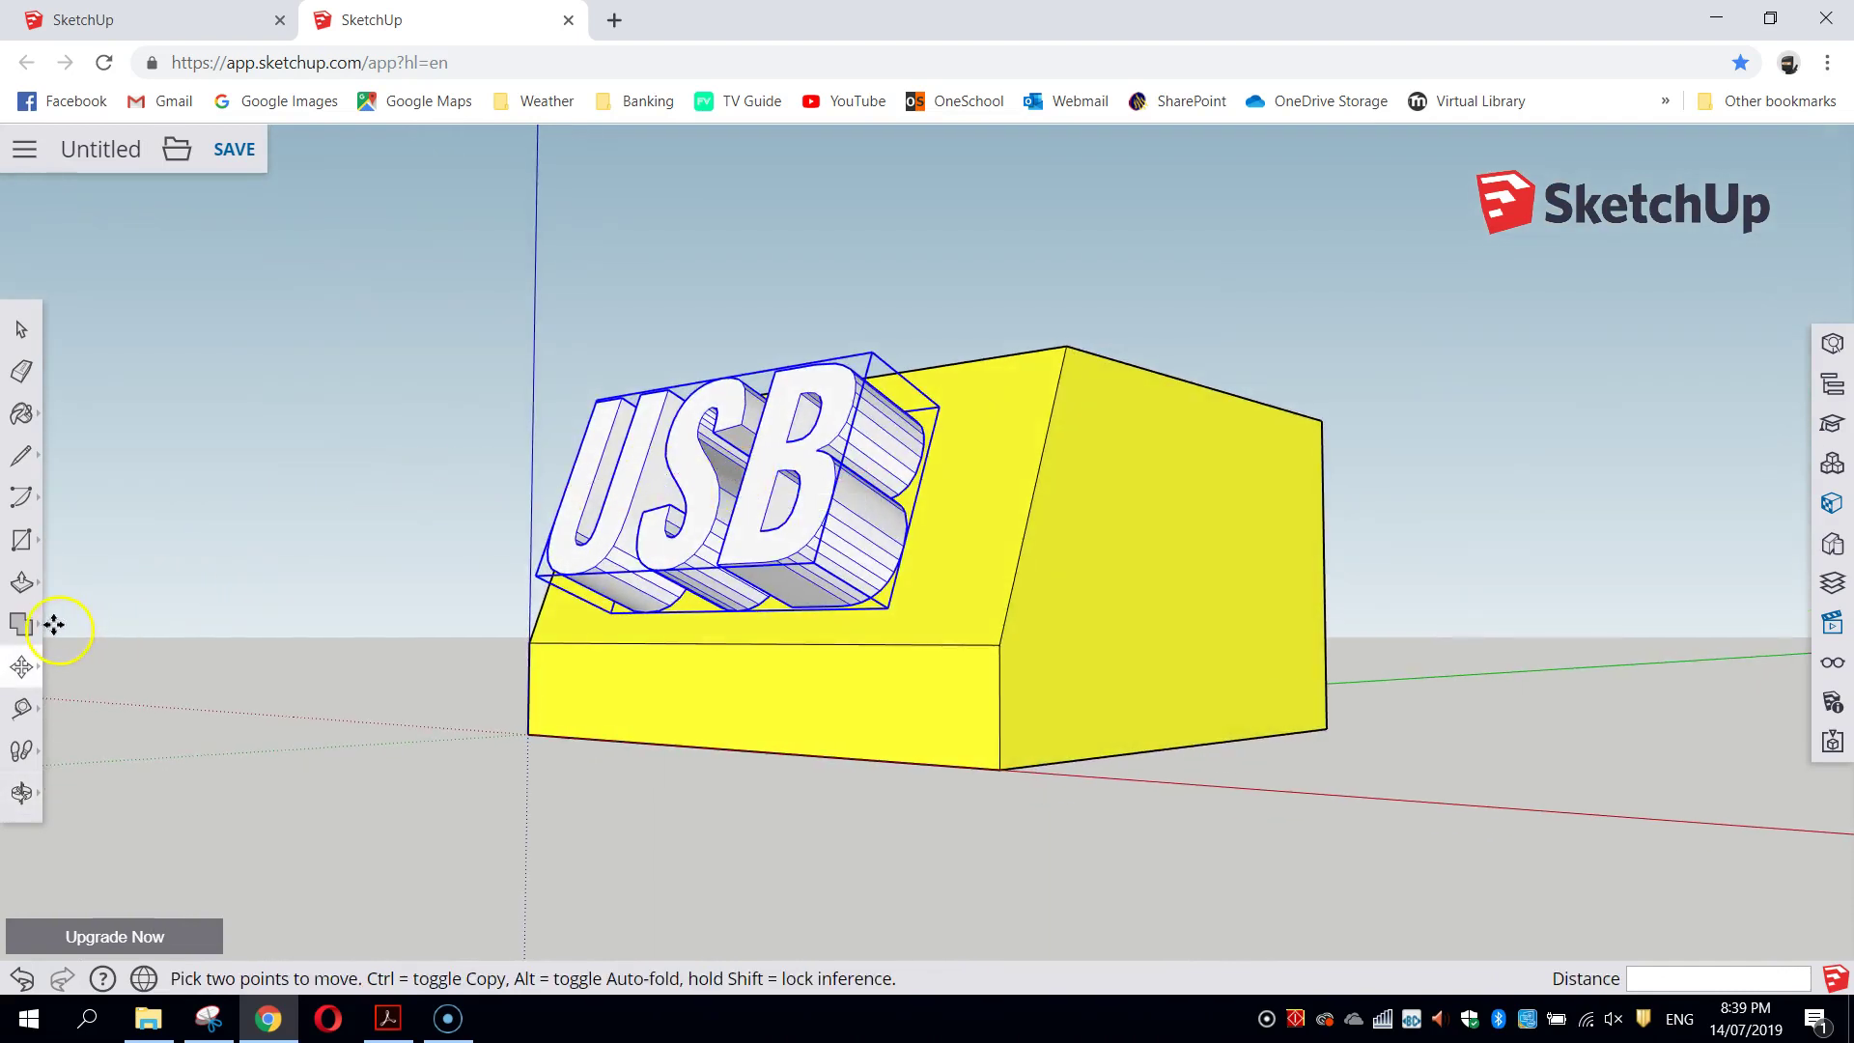
click(26, 661)
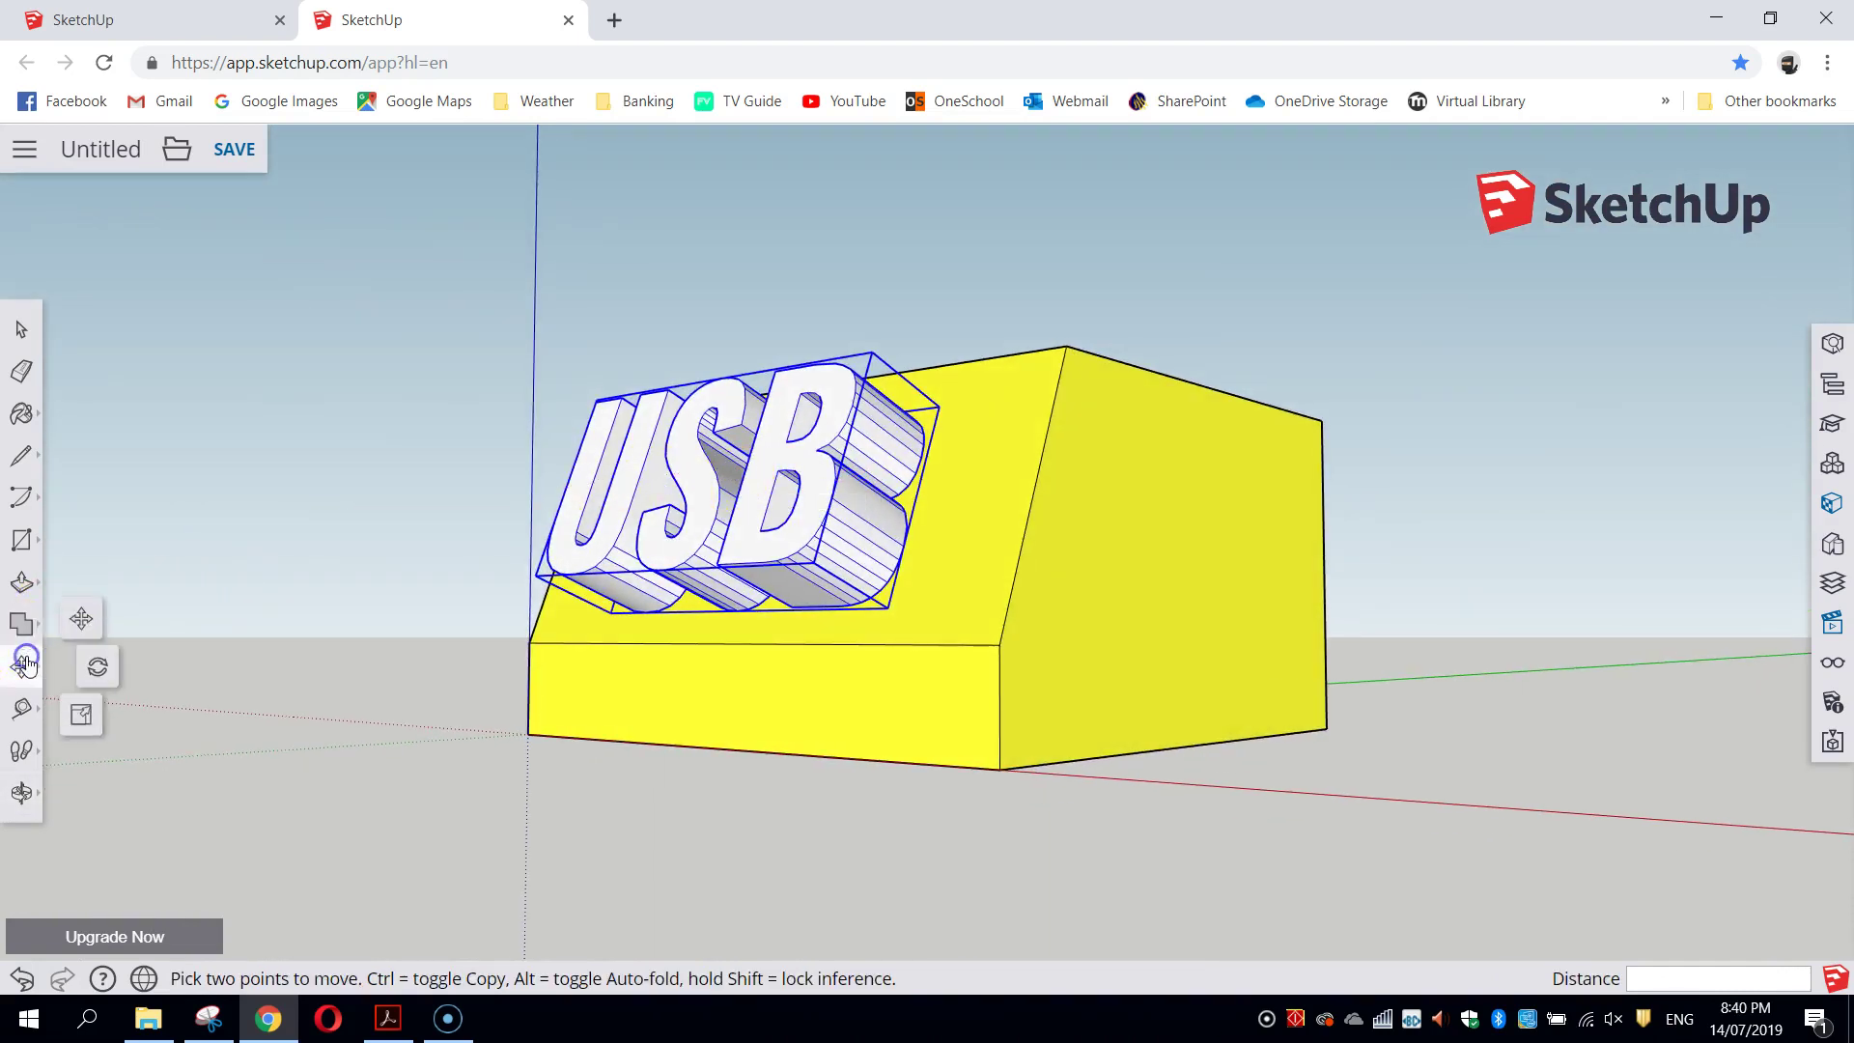
Step: Scale the USB text to 0.32 along the blue axis and paint it light green
click(83, 717)
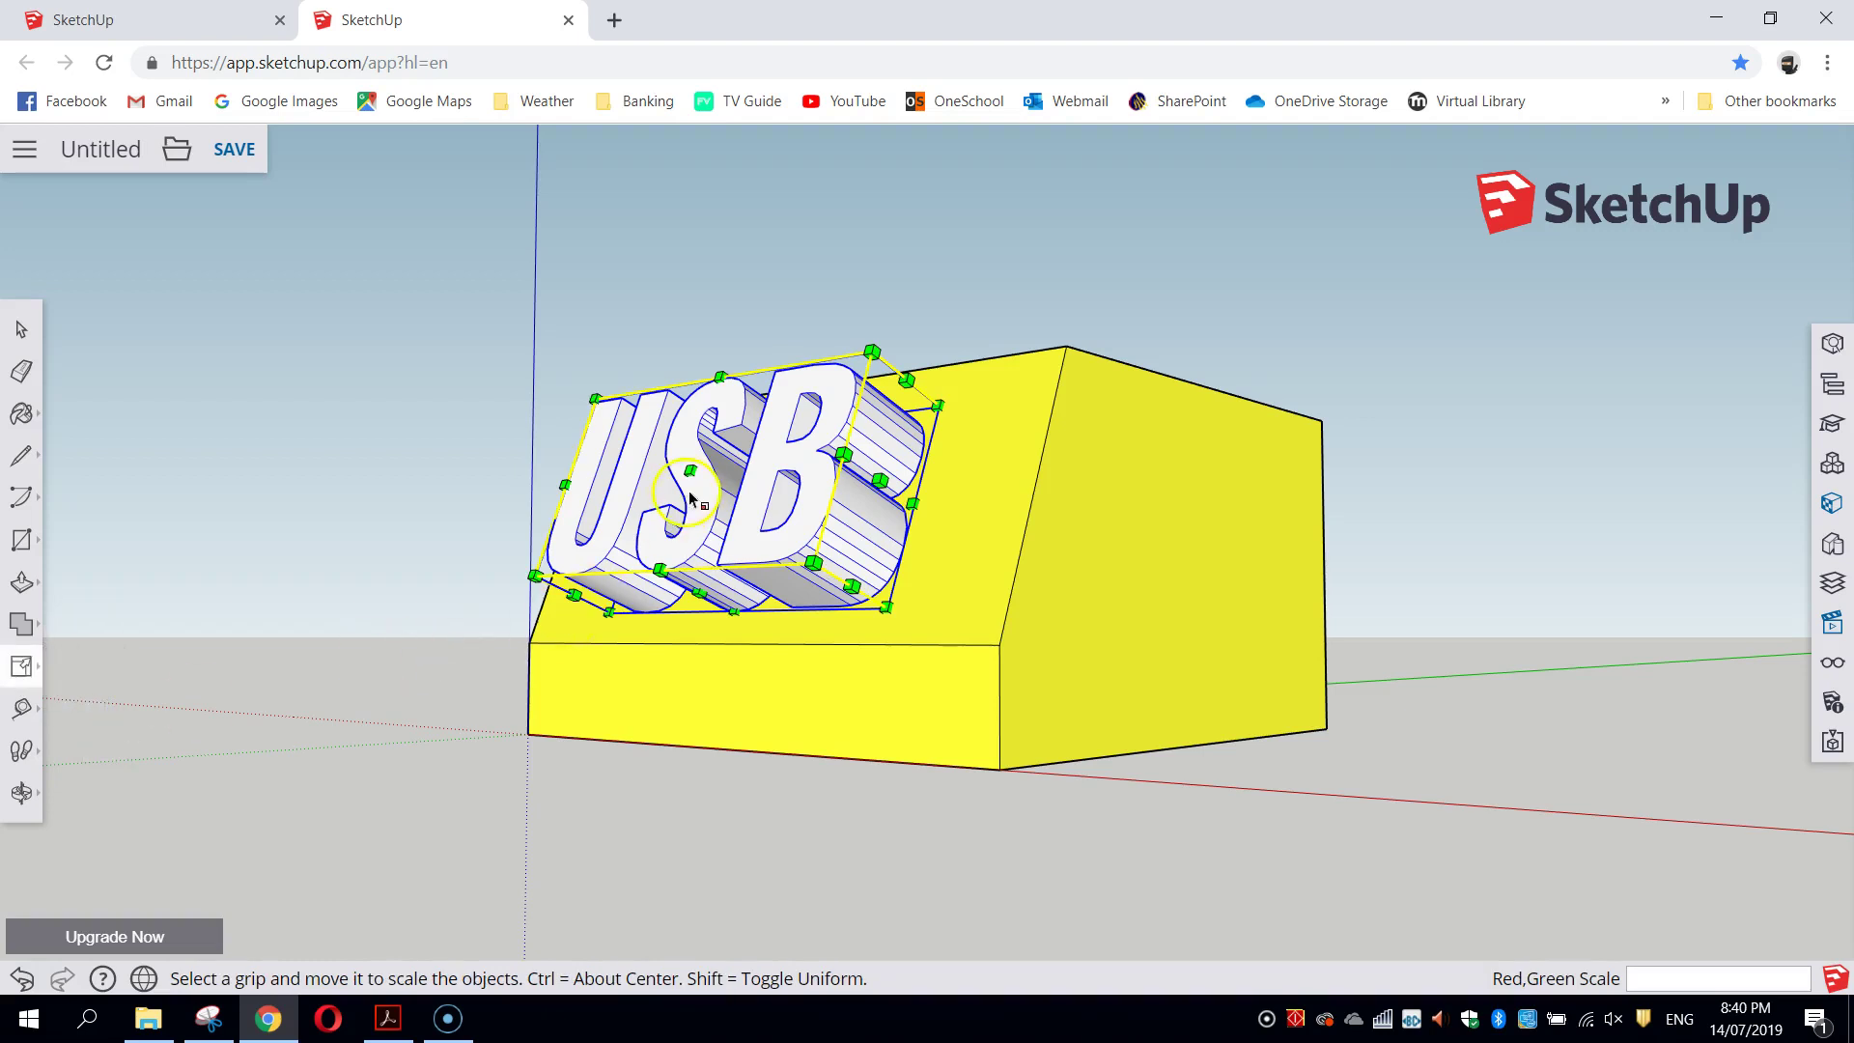
drag(692, 496, 756, 495)
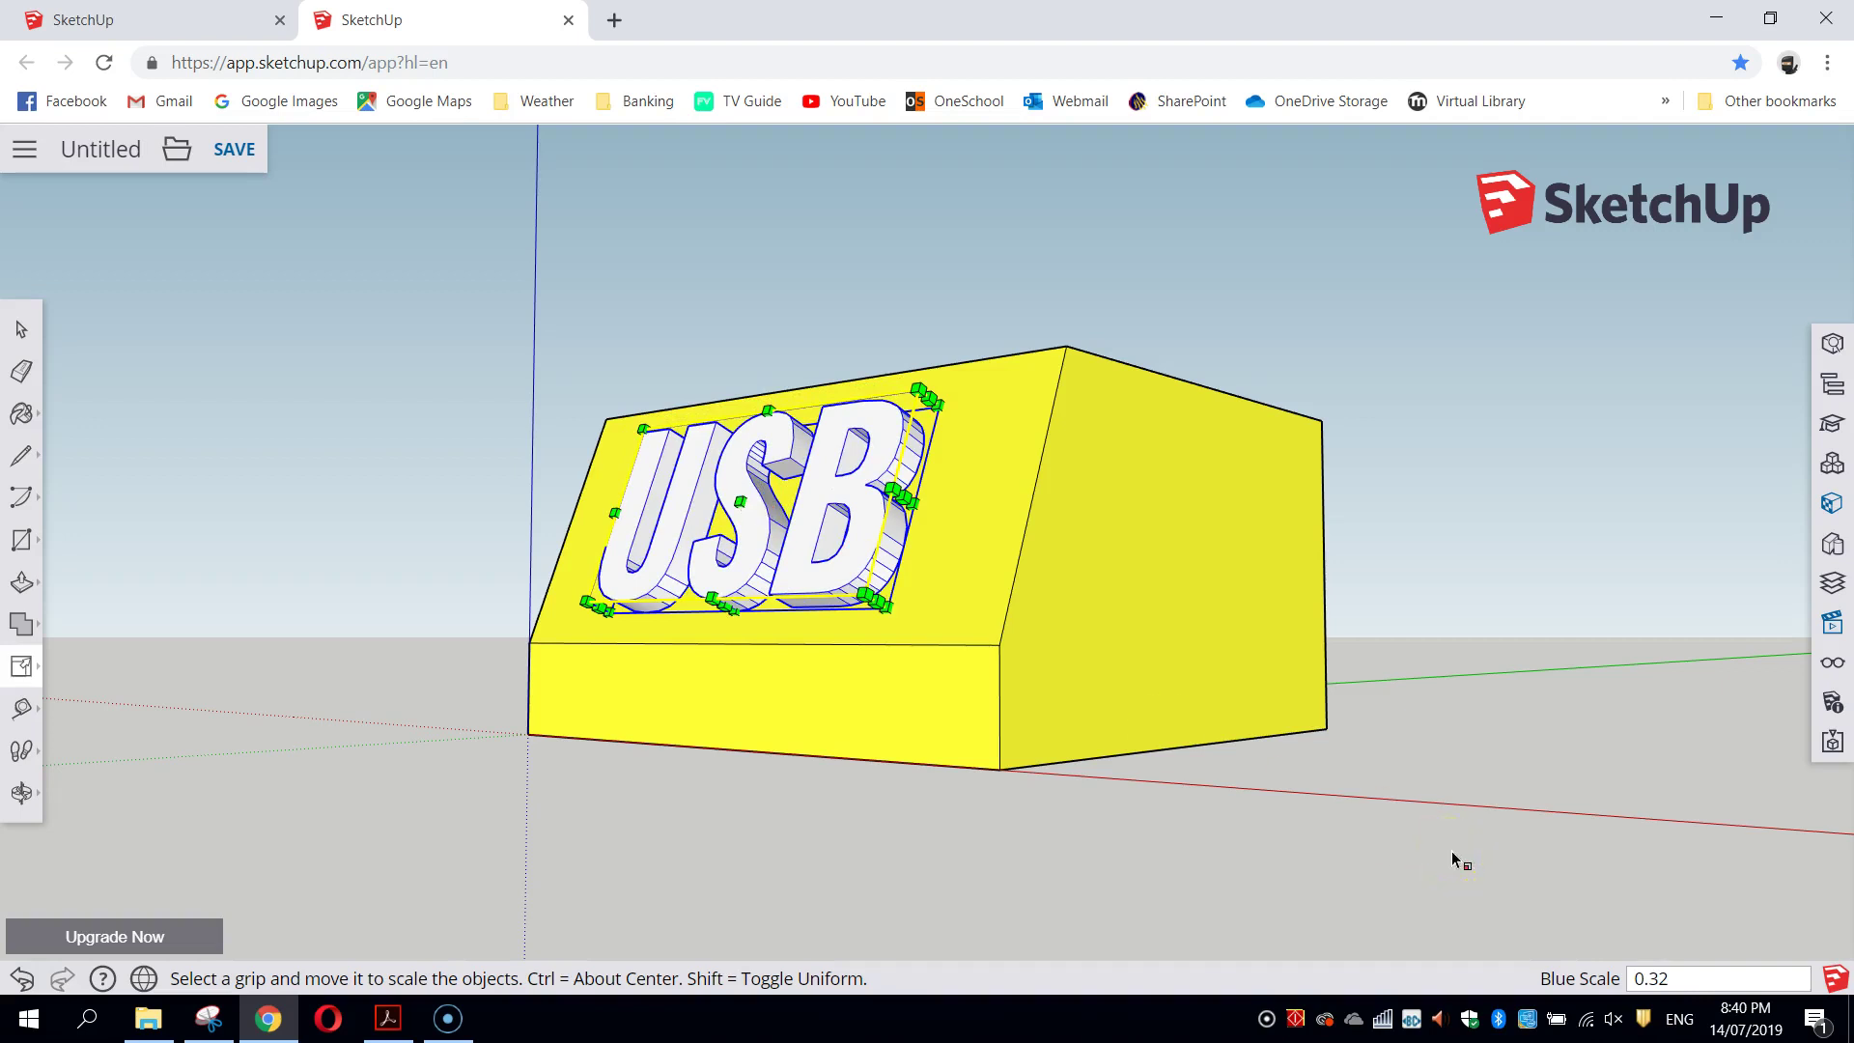
click(1831, 503)
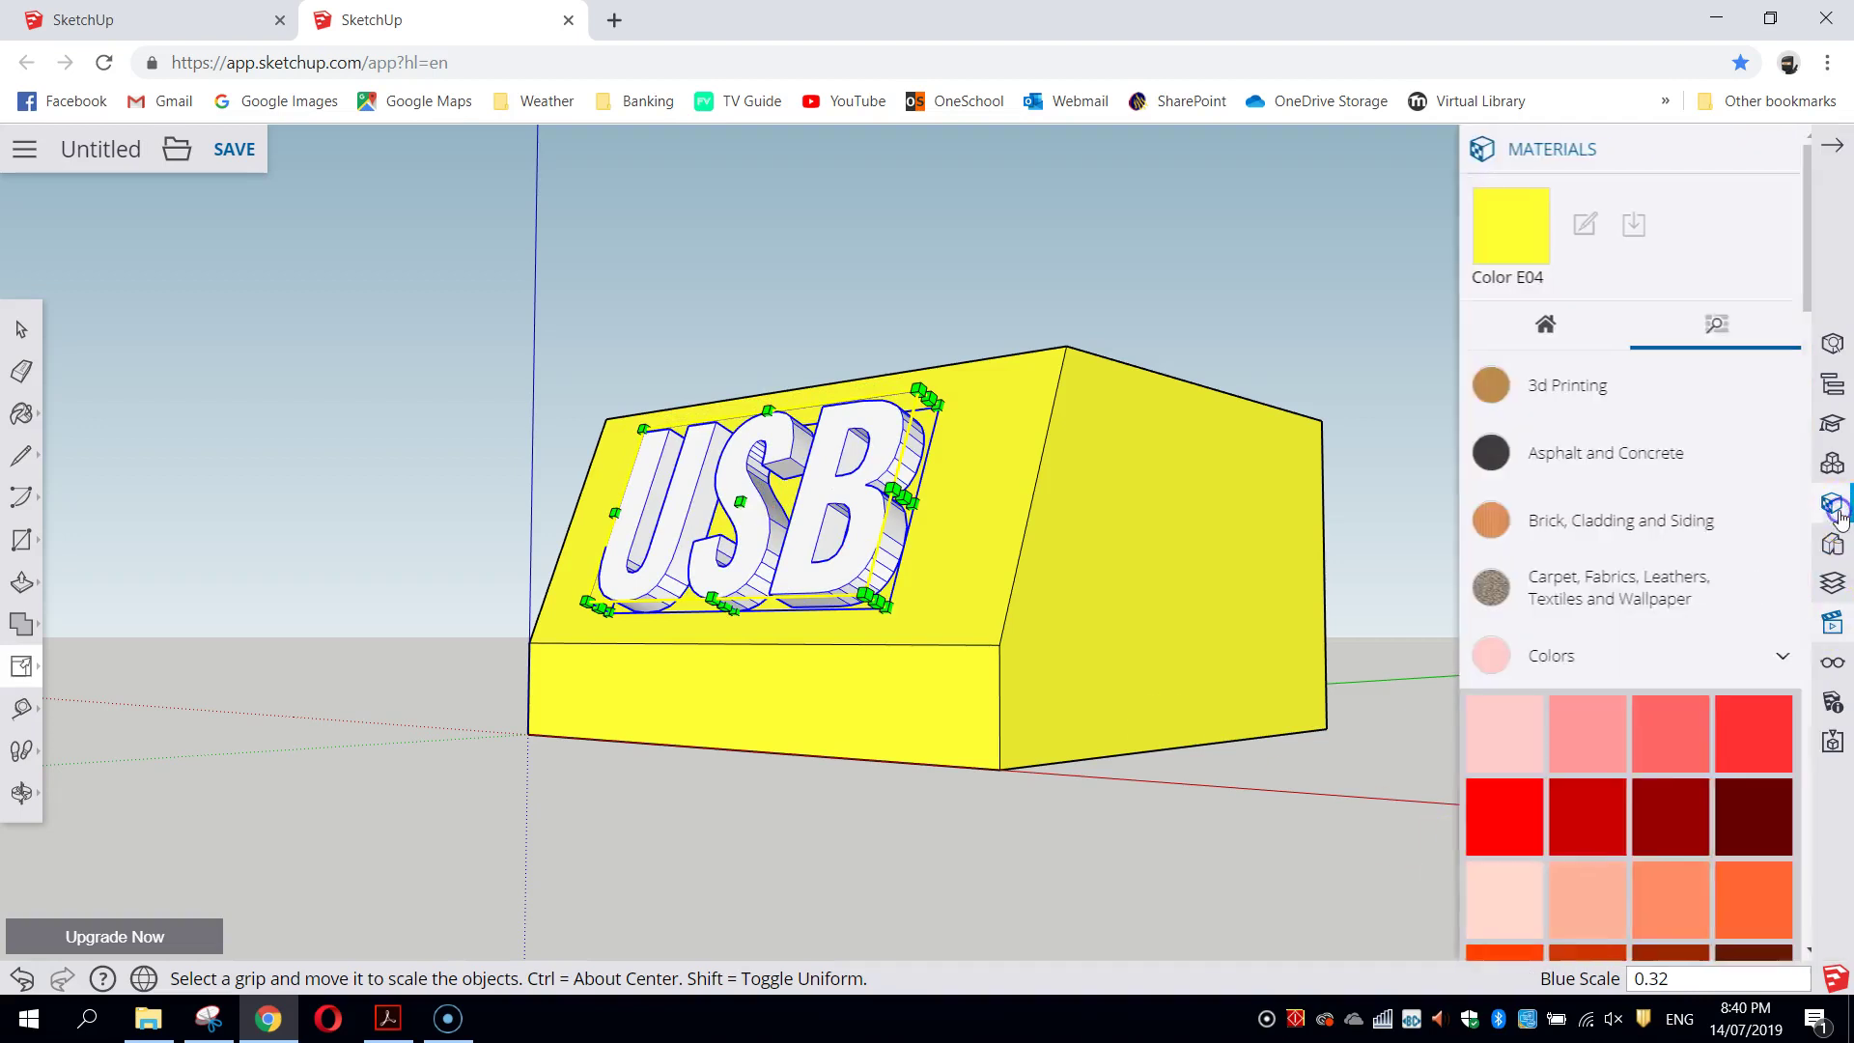
scroll(1704, 722, down, 10)
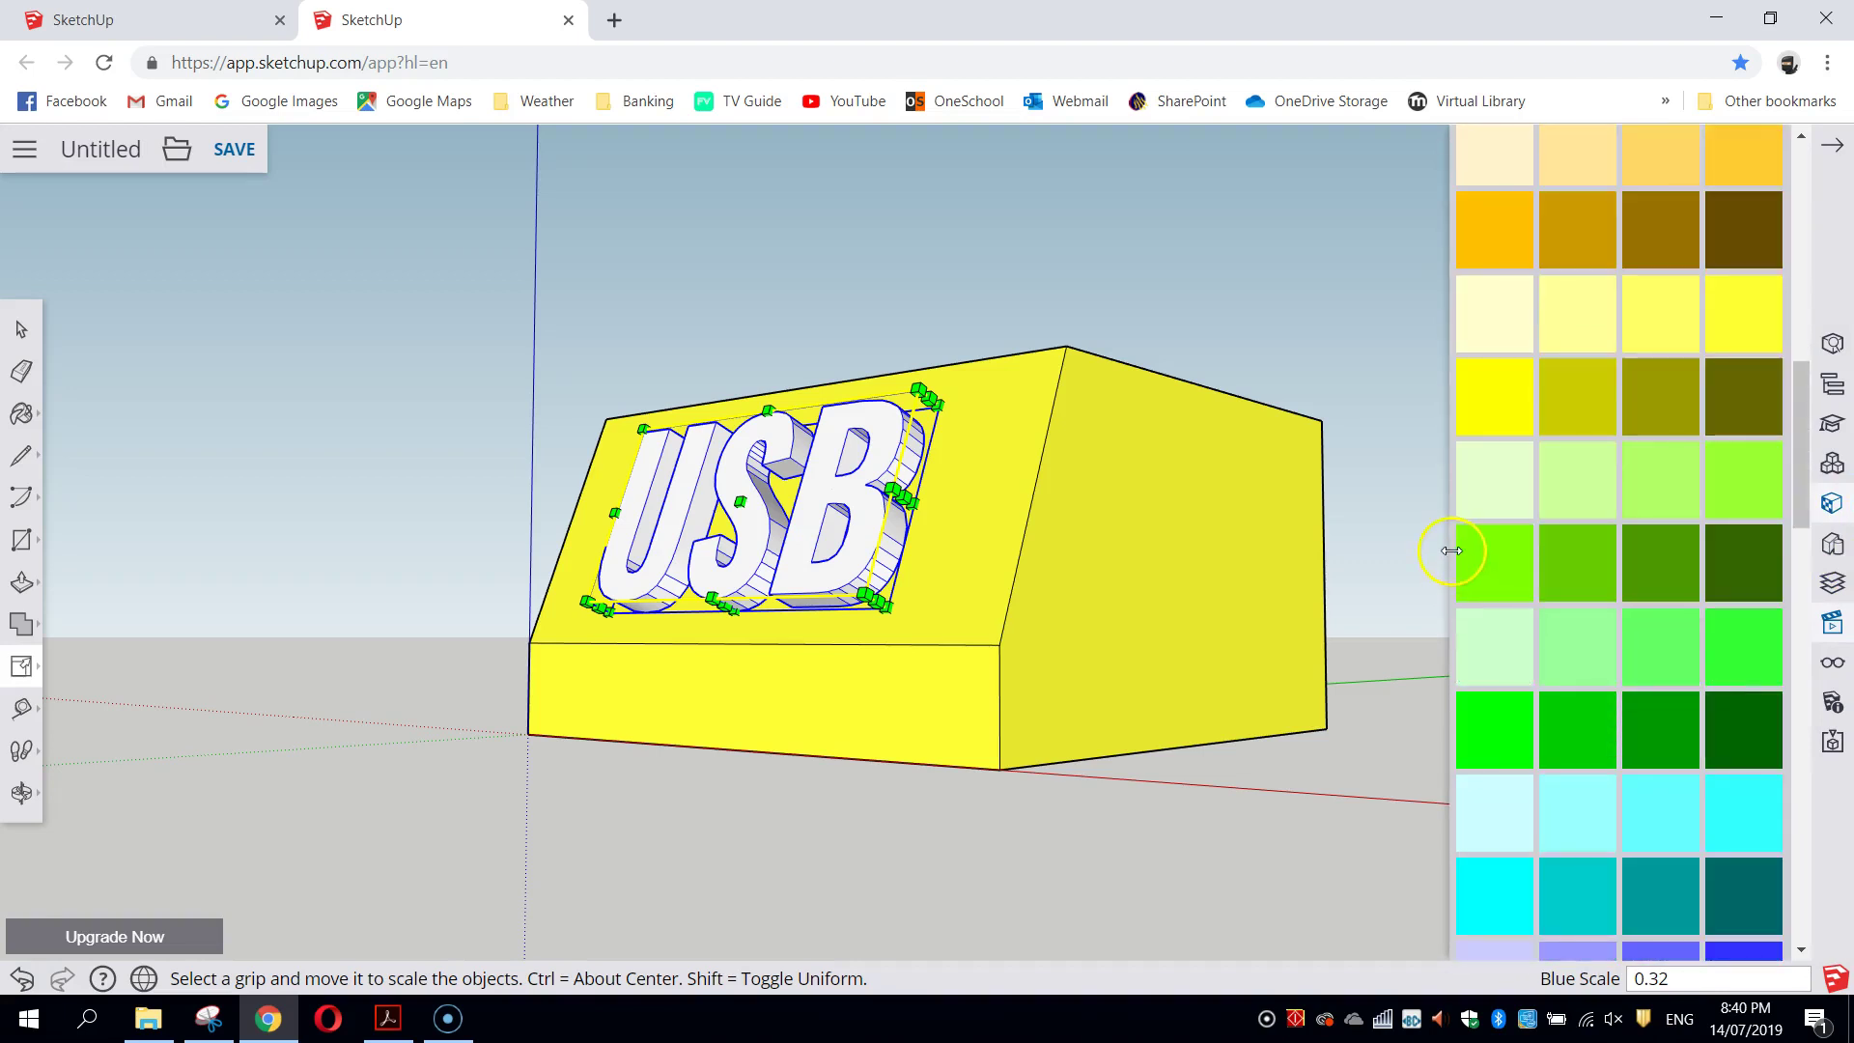
click(1477, 570)
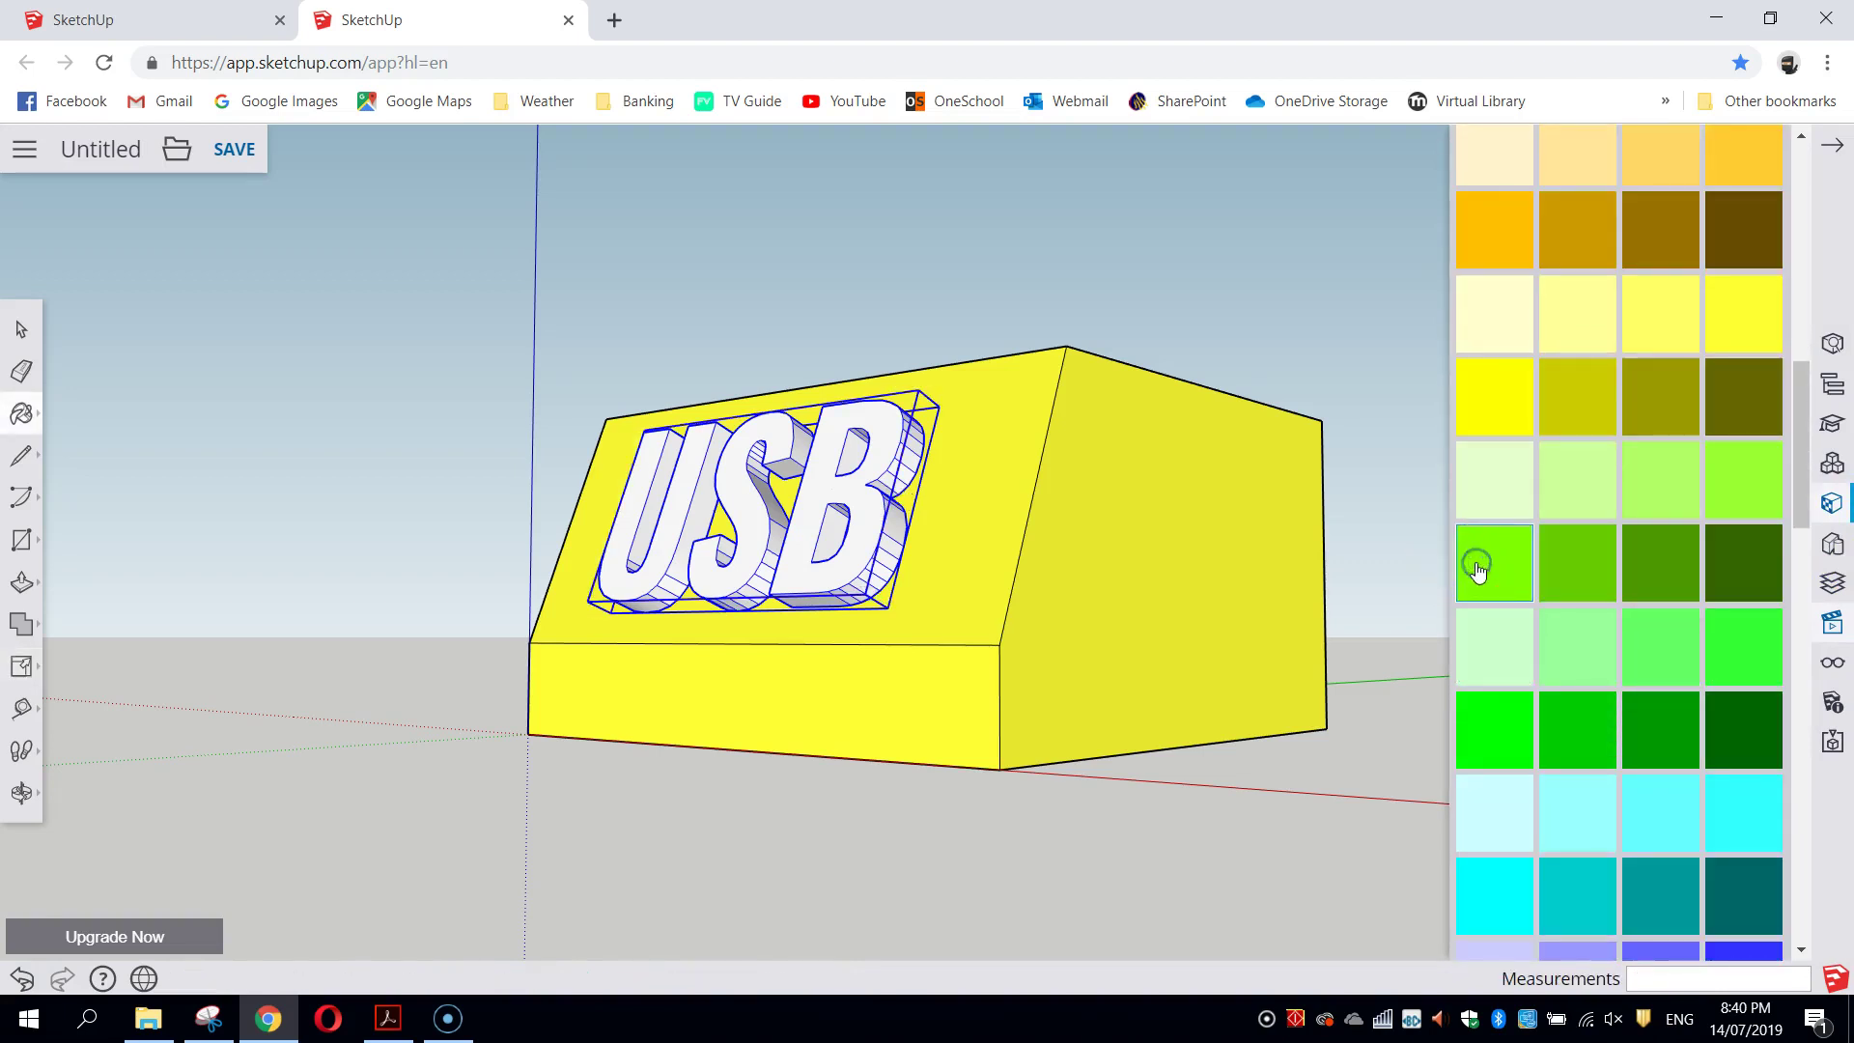
click(826, 480)
Step: Deselect the letters, close the Materials panel and orbit to inspect the holder from above
click(21, 329)
click(397, 422)
click(1829, 138)
middle_drag(1317, 461, 1324, 726)
middle_drag(477, 400, 1332, 541)
middle_drag(778, 398, 807, 686)
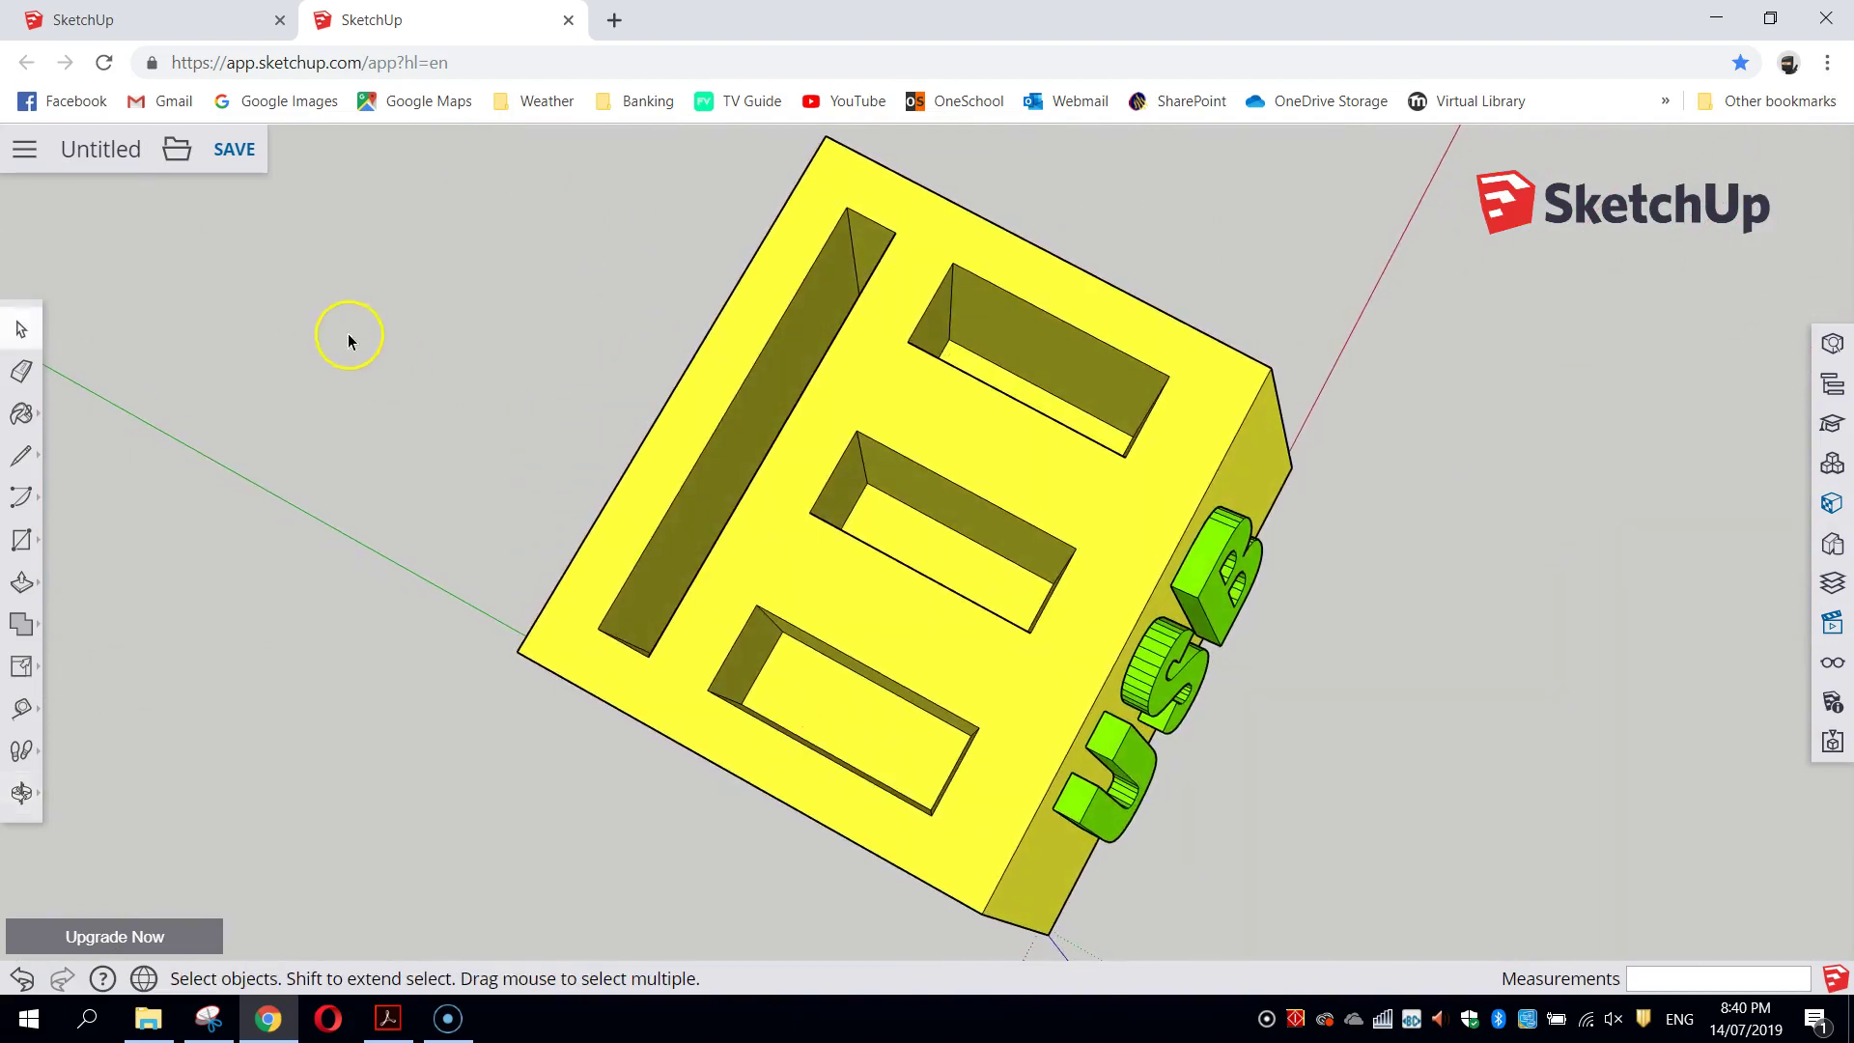
middle_drag(406, 357, 971, 396)
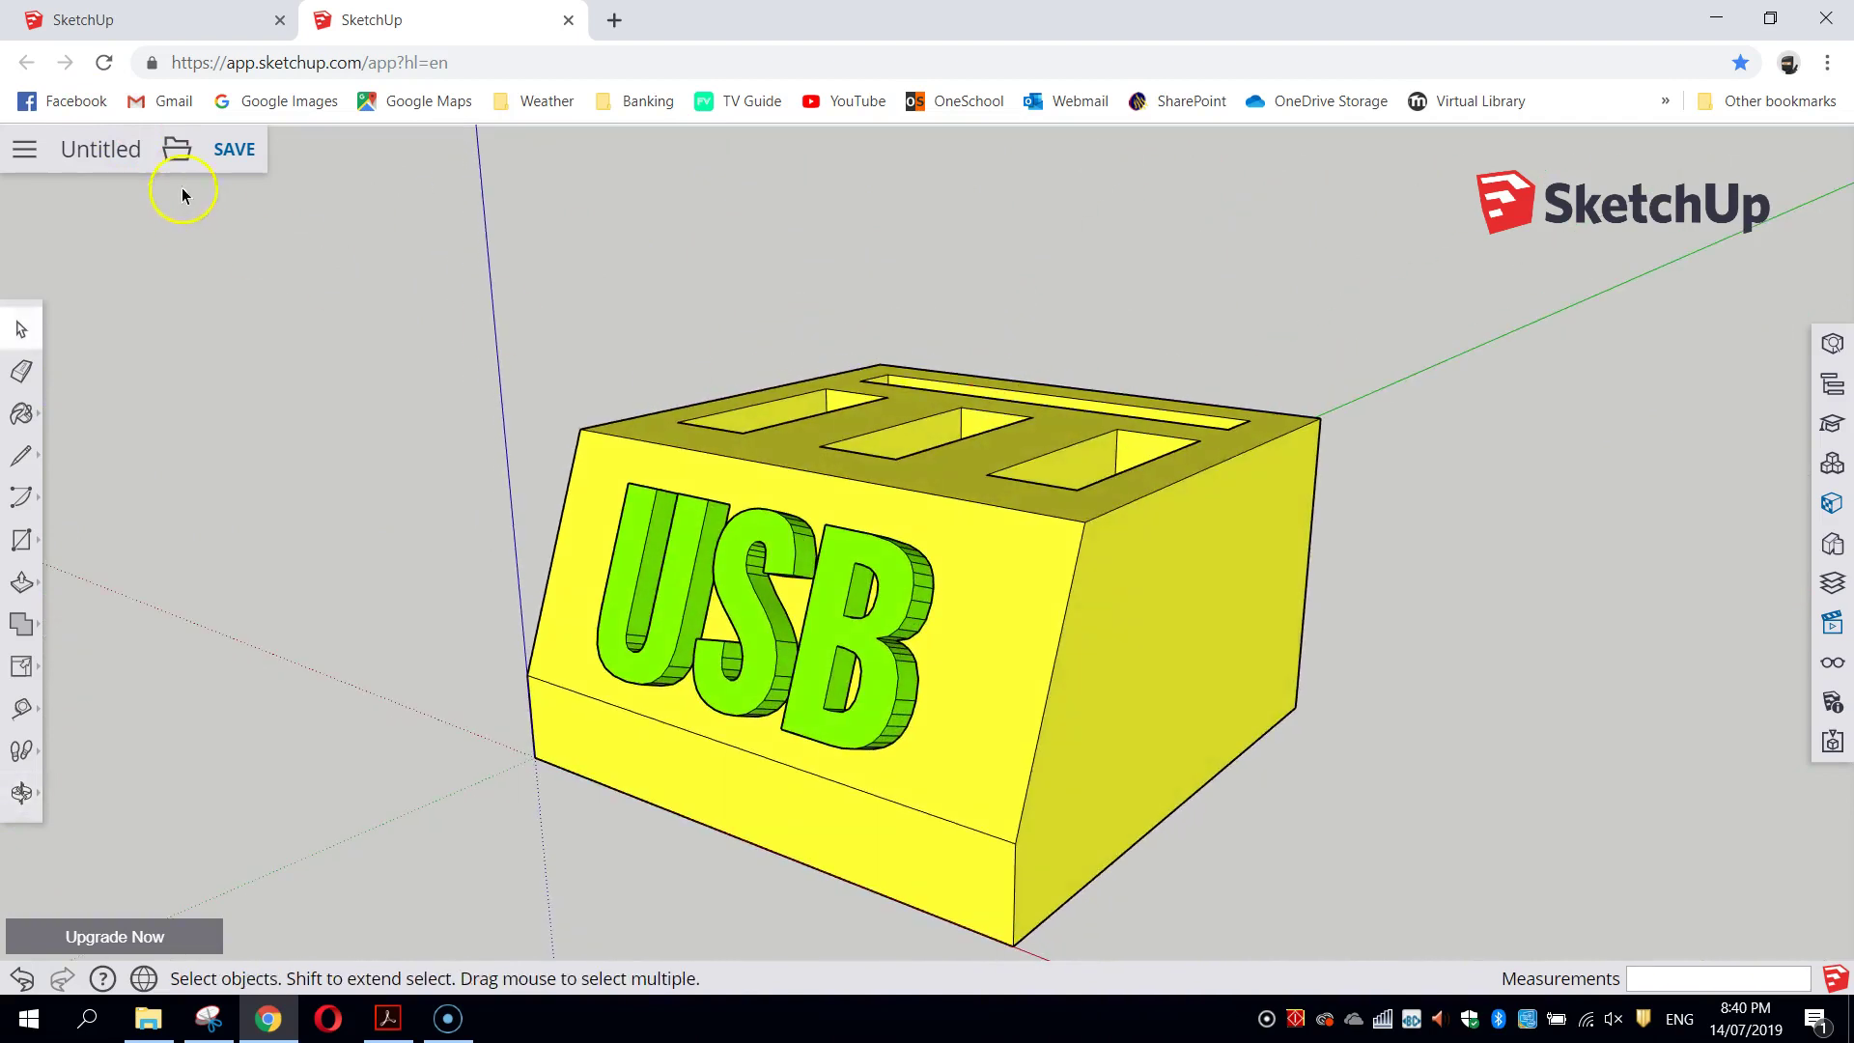
Step: Overwrite USB _ SD Card Holder.skp in the SketchUp project and close the duplicate tab
click(238, 152)
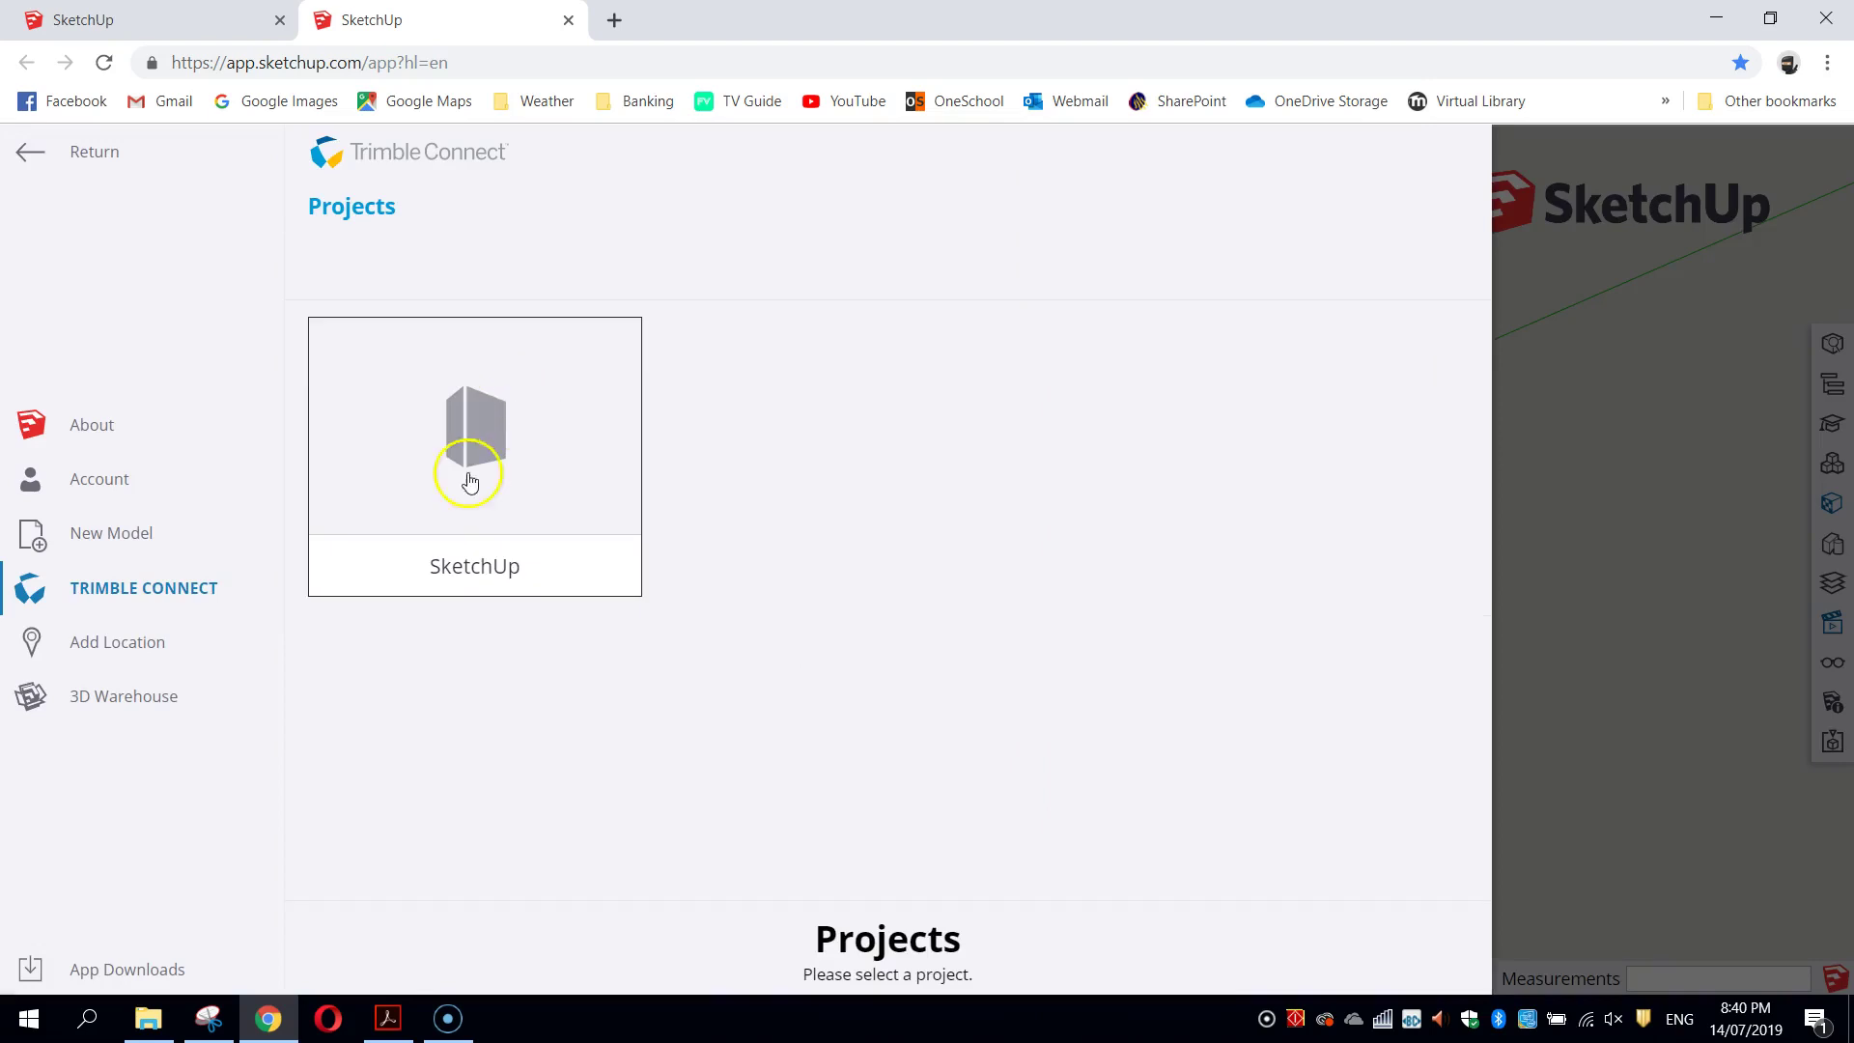
click(442, 487)
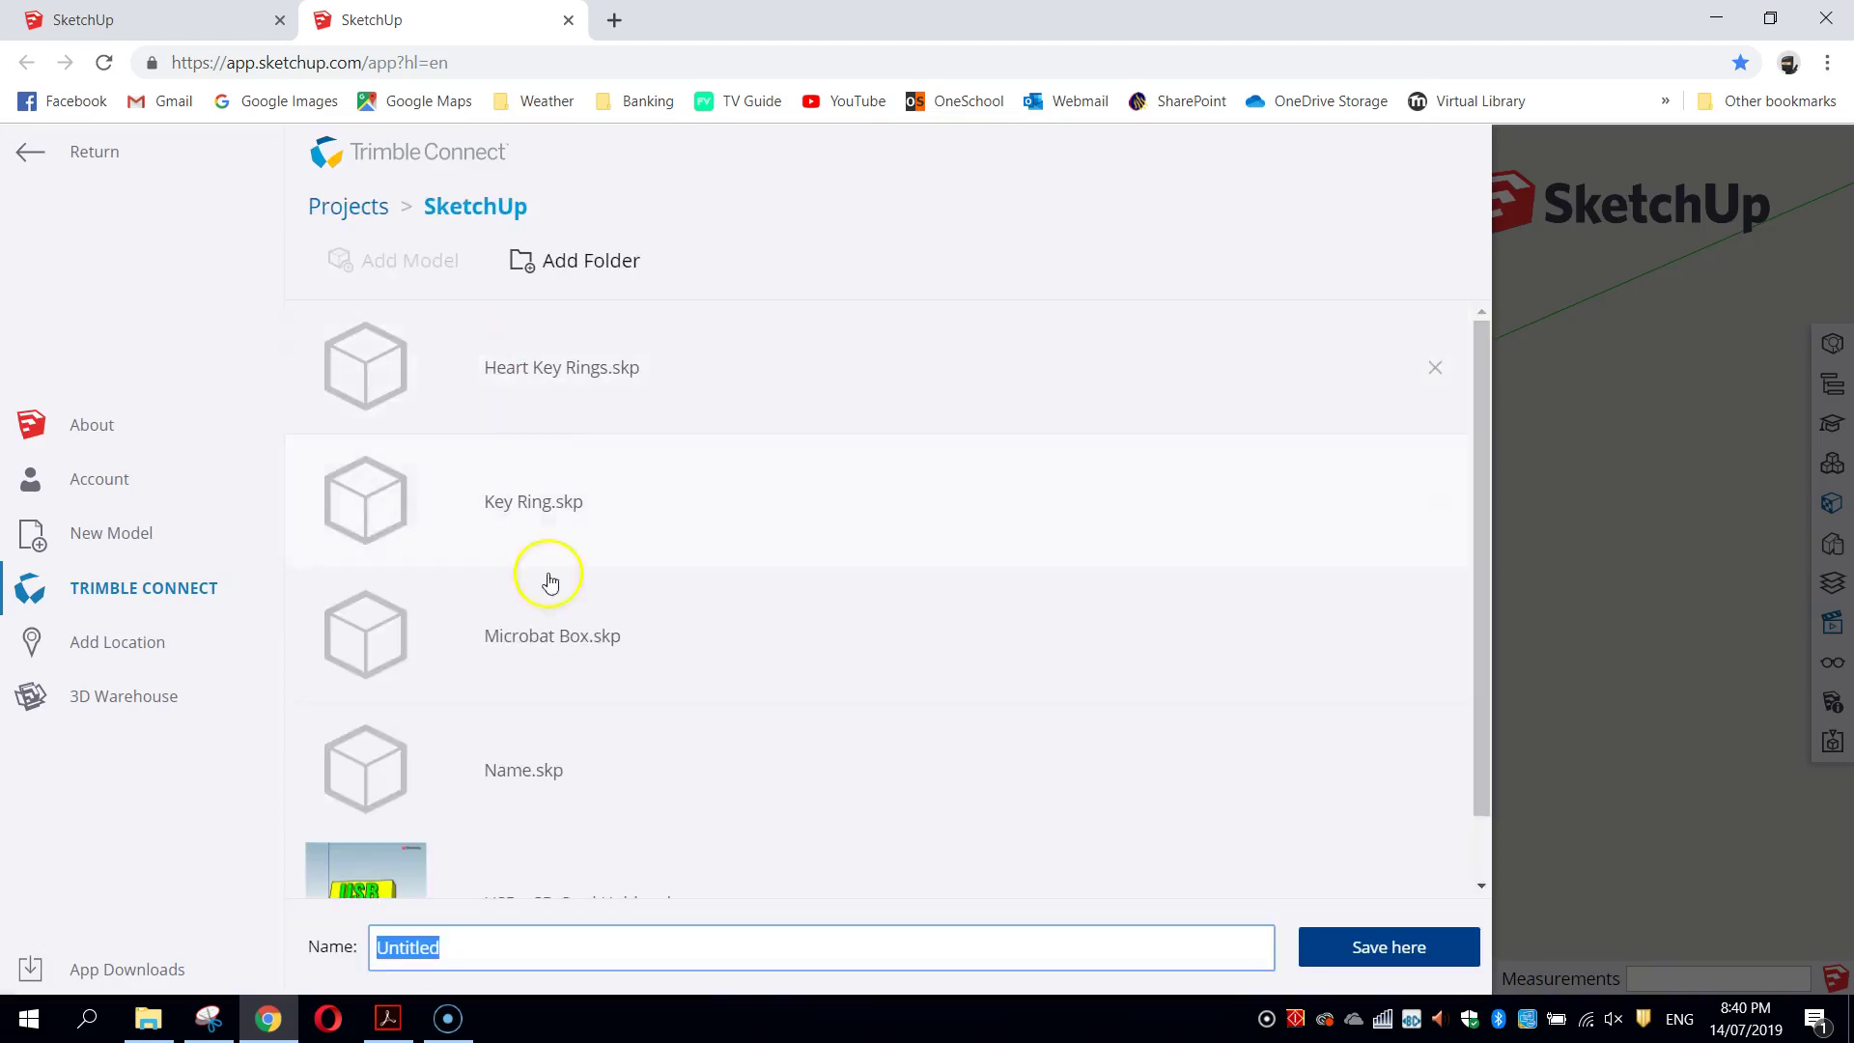
scroll(592, 802, down, 1)
click(583, 827)
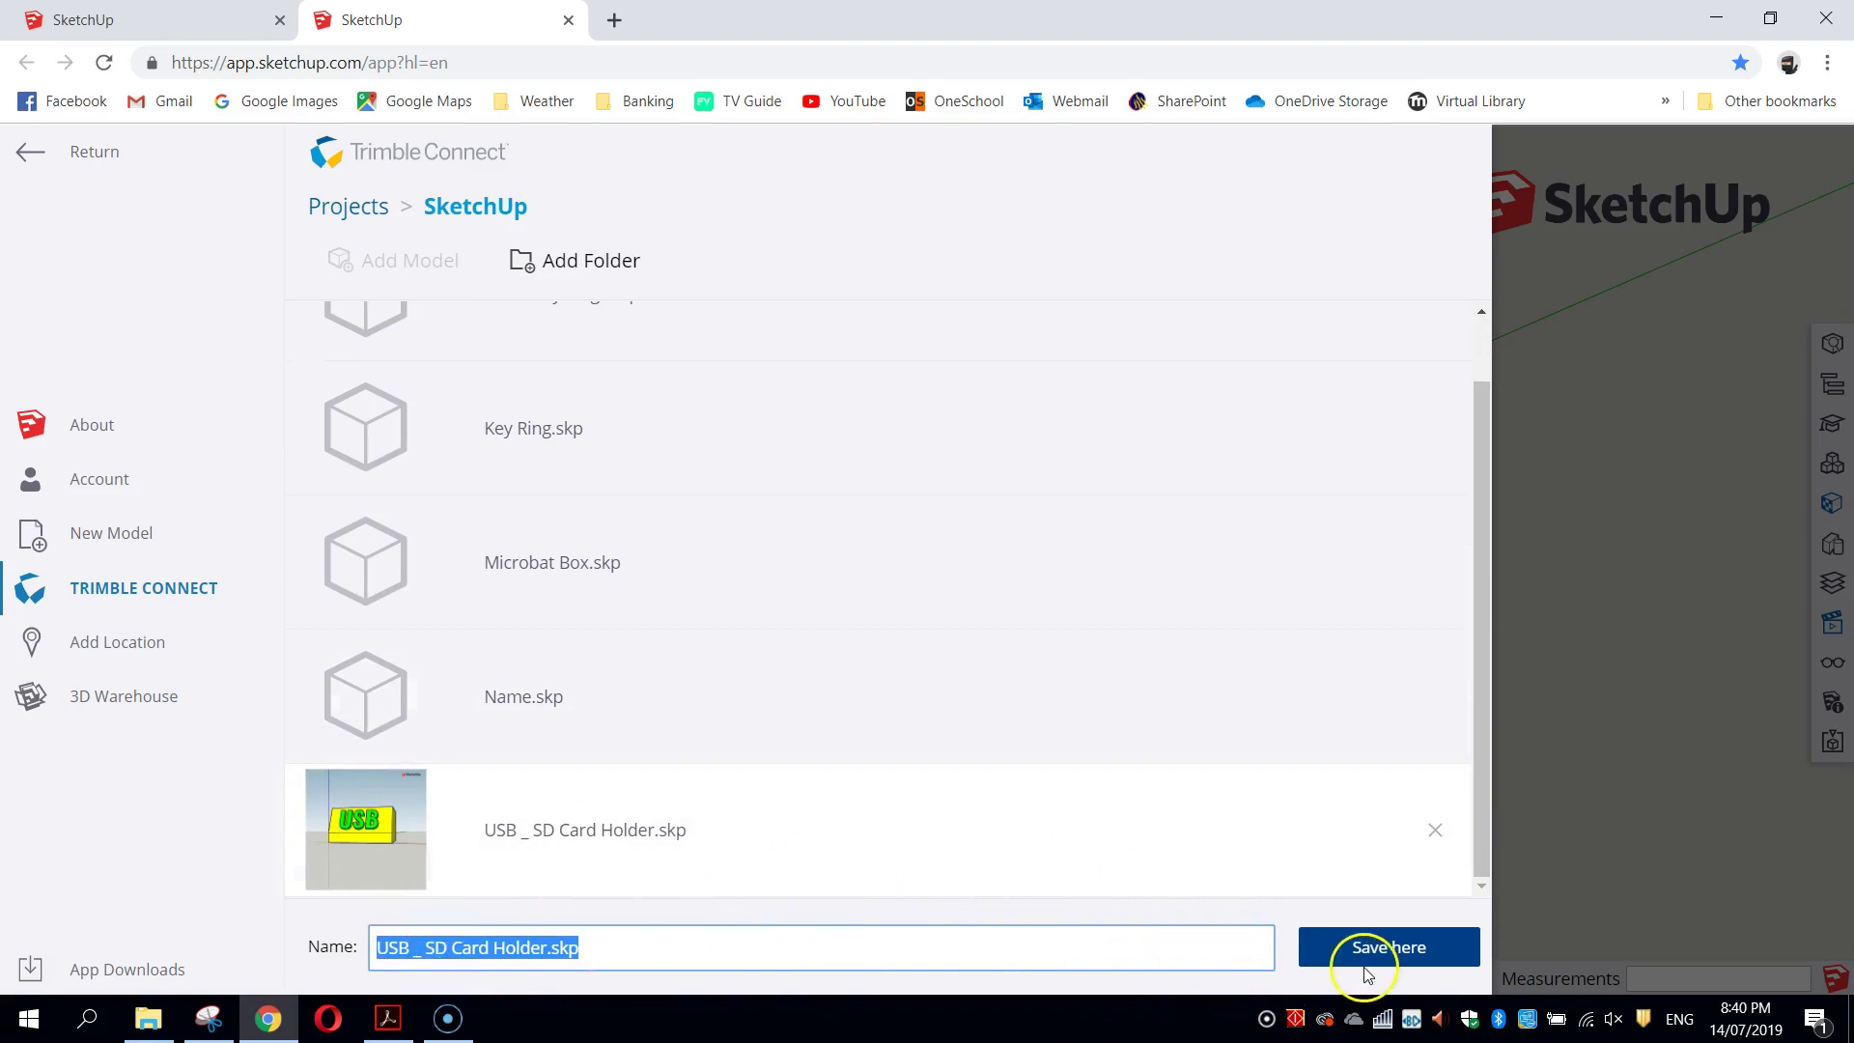
click(1386, 949)
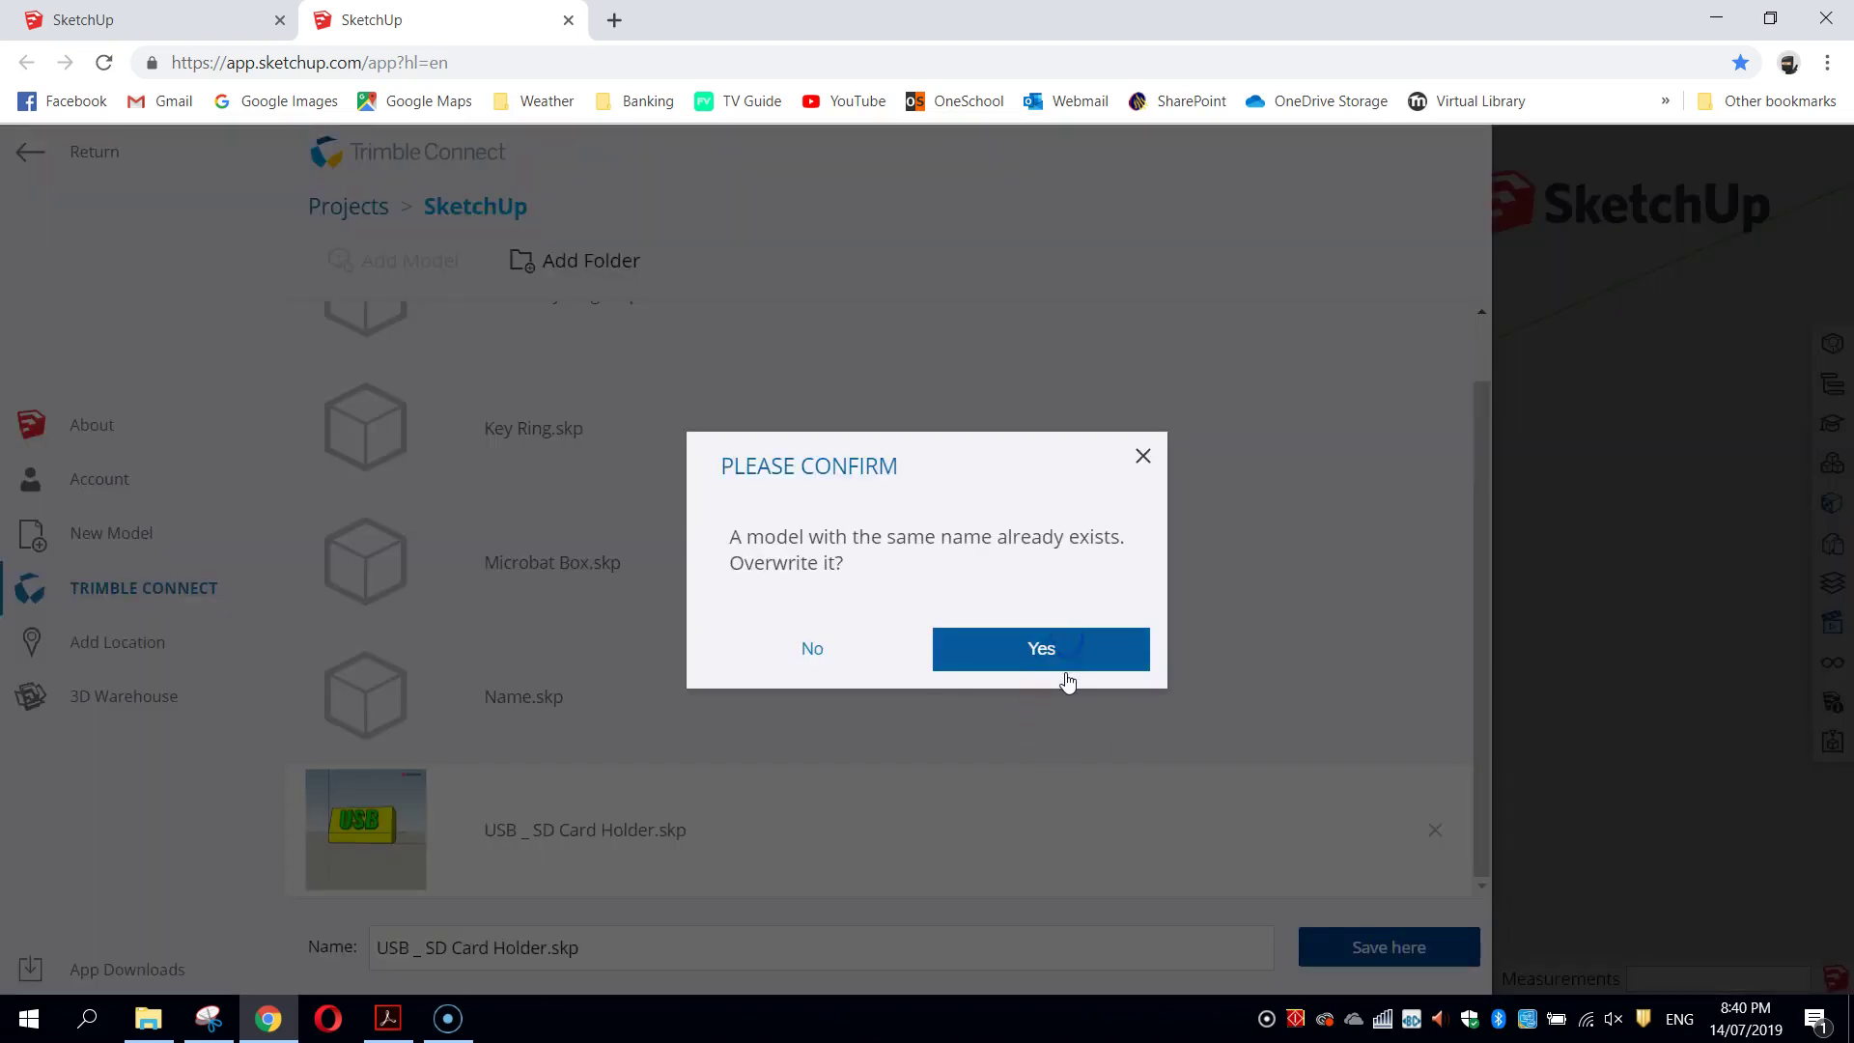
click(1066, 669)
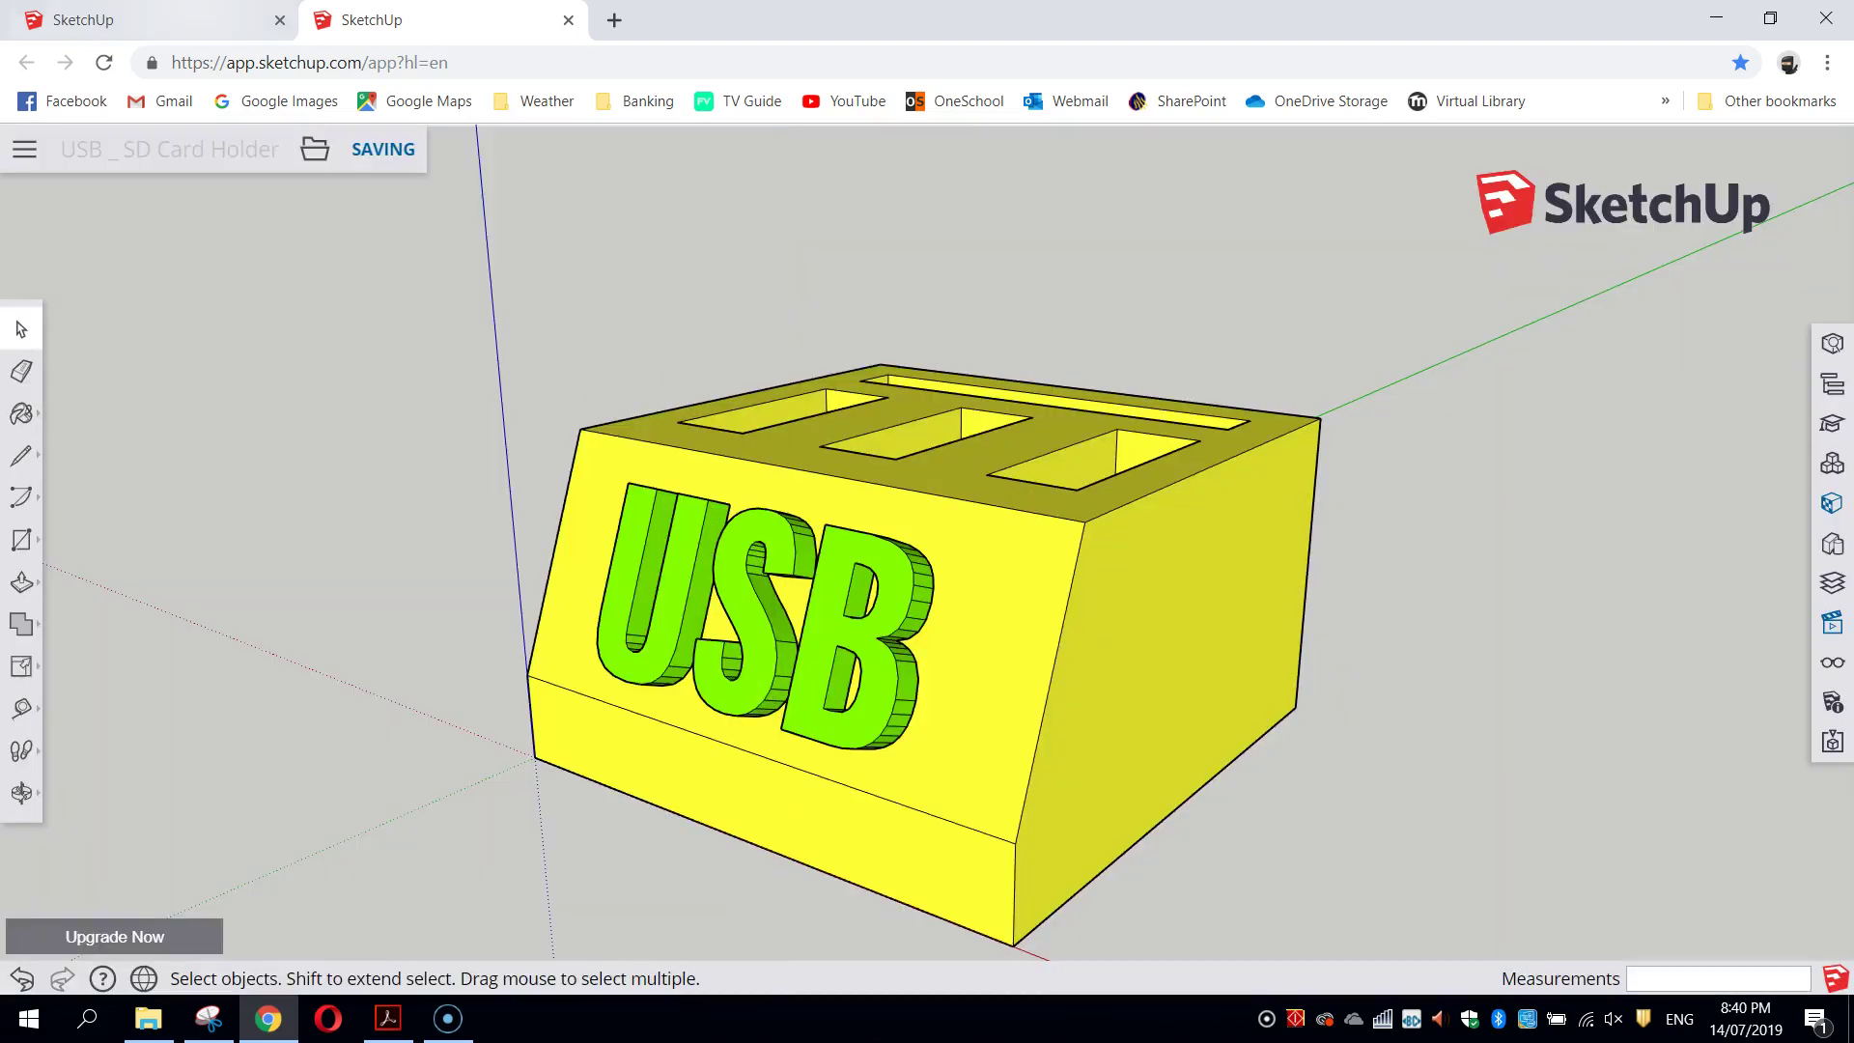
middle_click(193, 17)
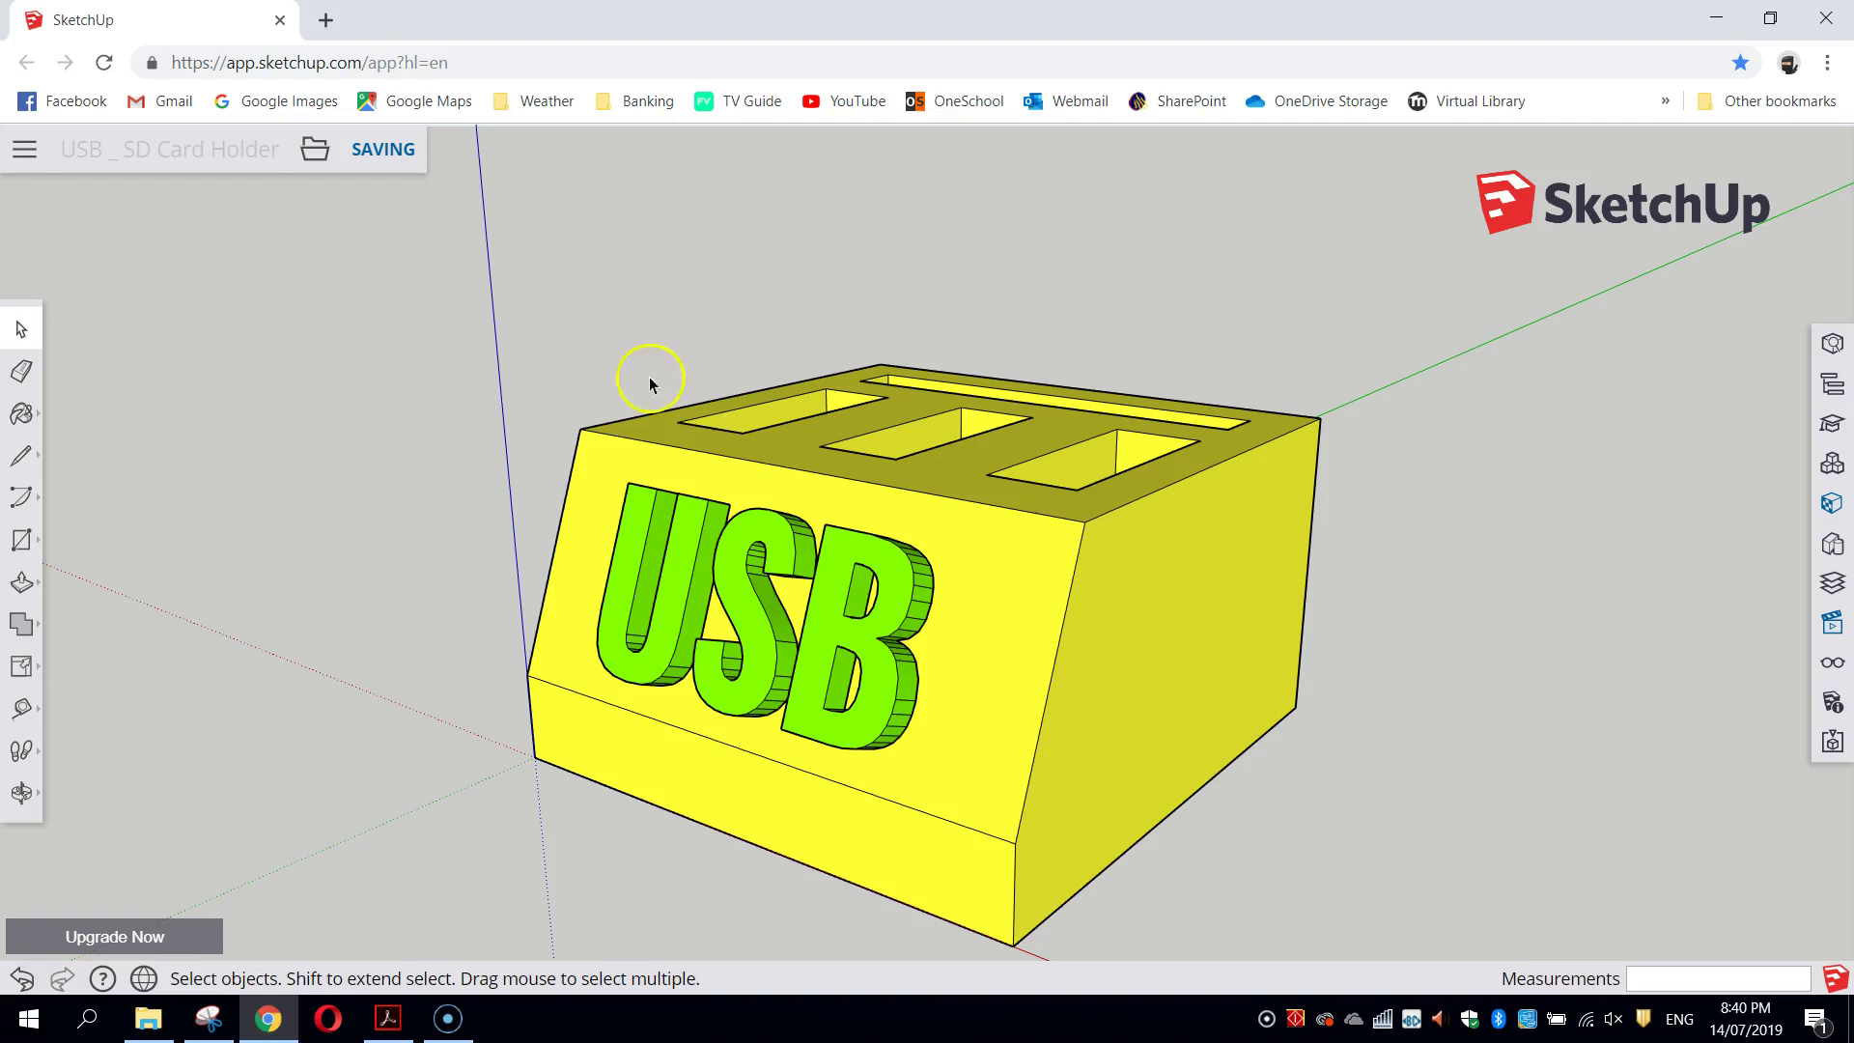
Step: Export the USB _ SD Card Holder model as an STL file via Direct Download
click(317, 153)
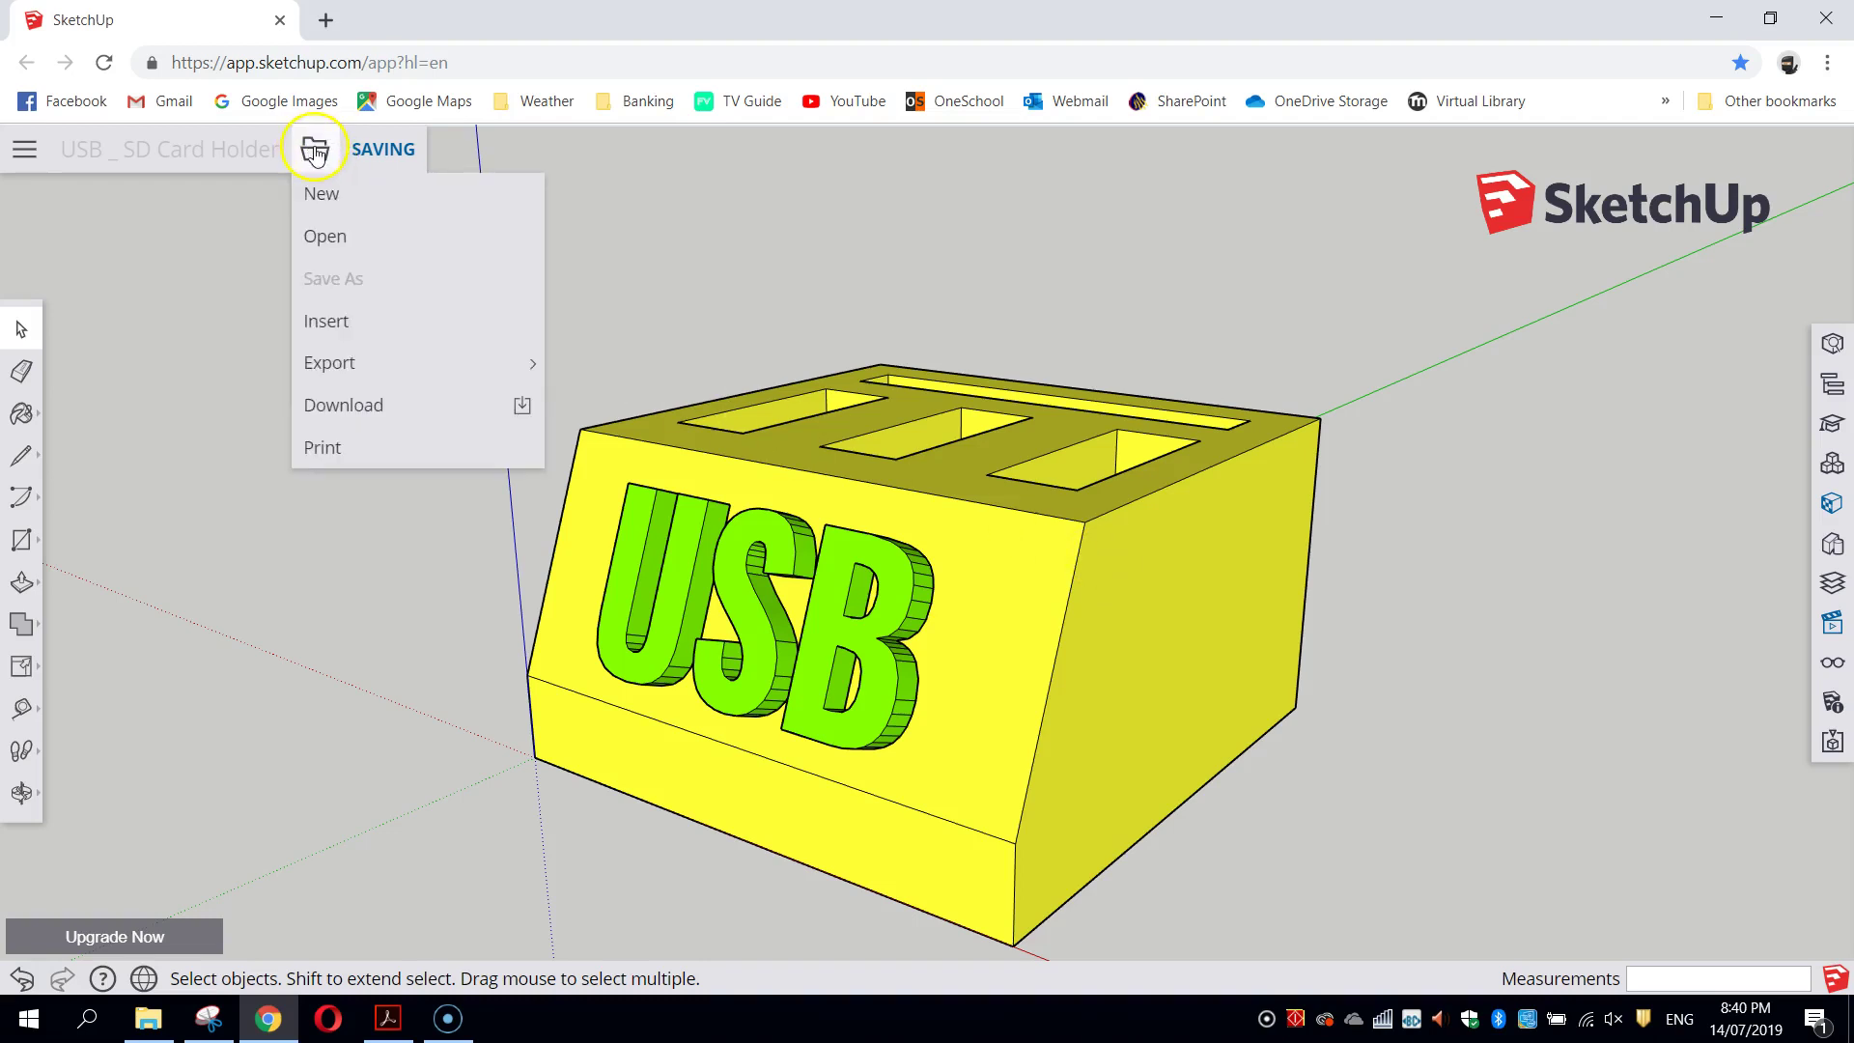
mouse_move(360, 362)
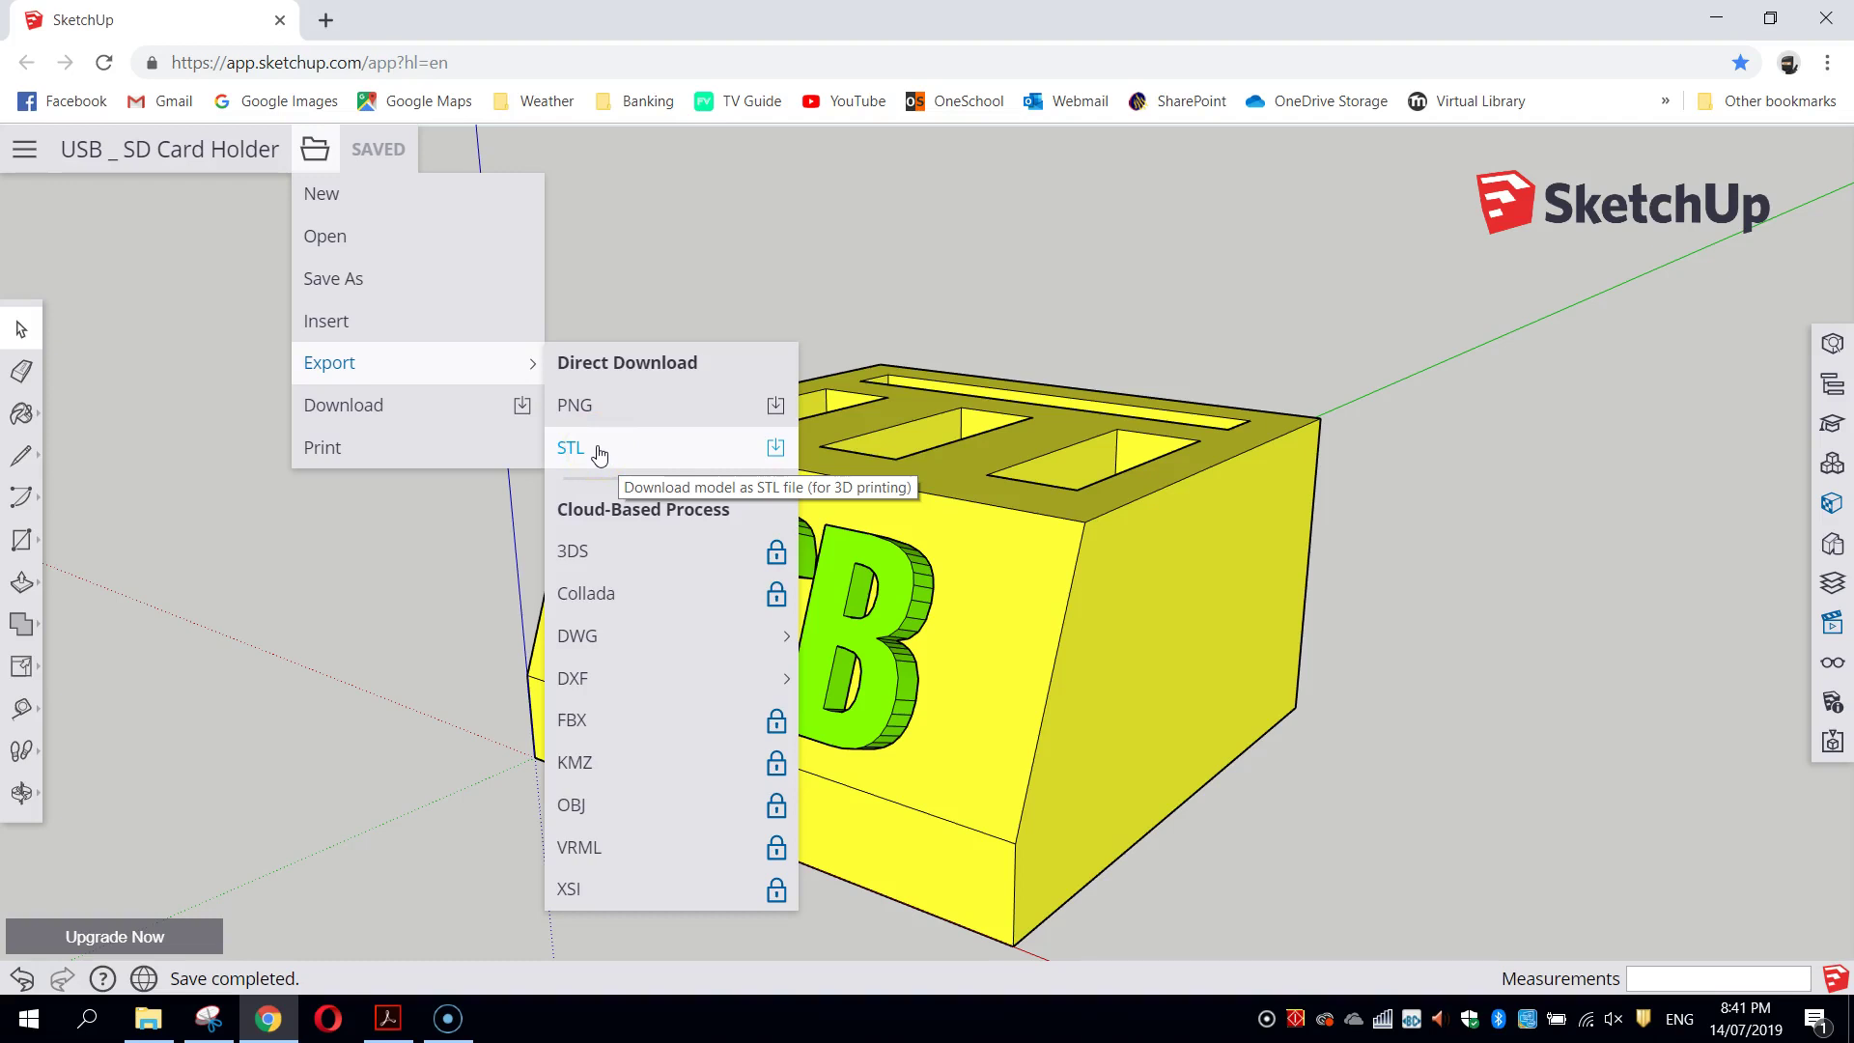
click(600, 451)
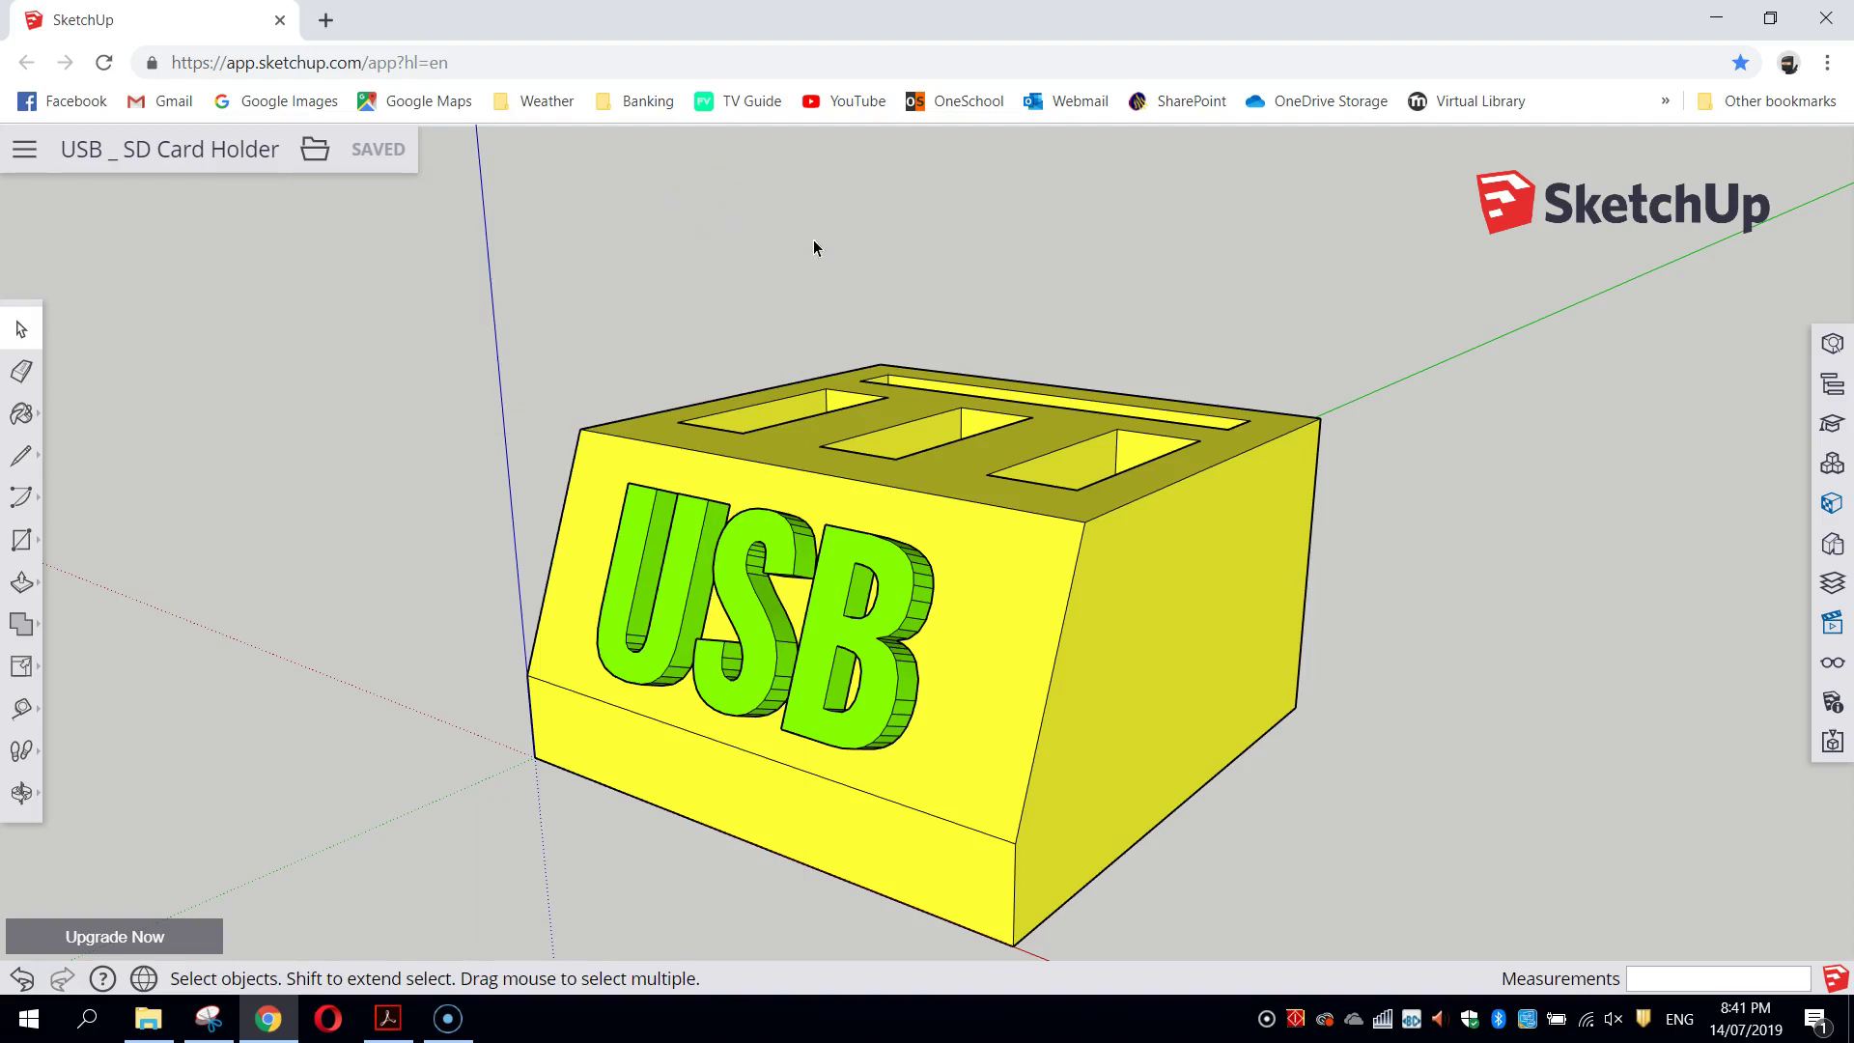
click(884, 273)
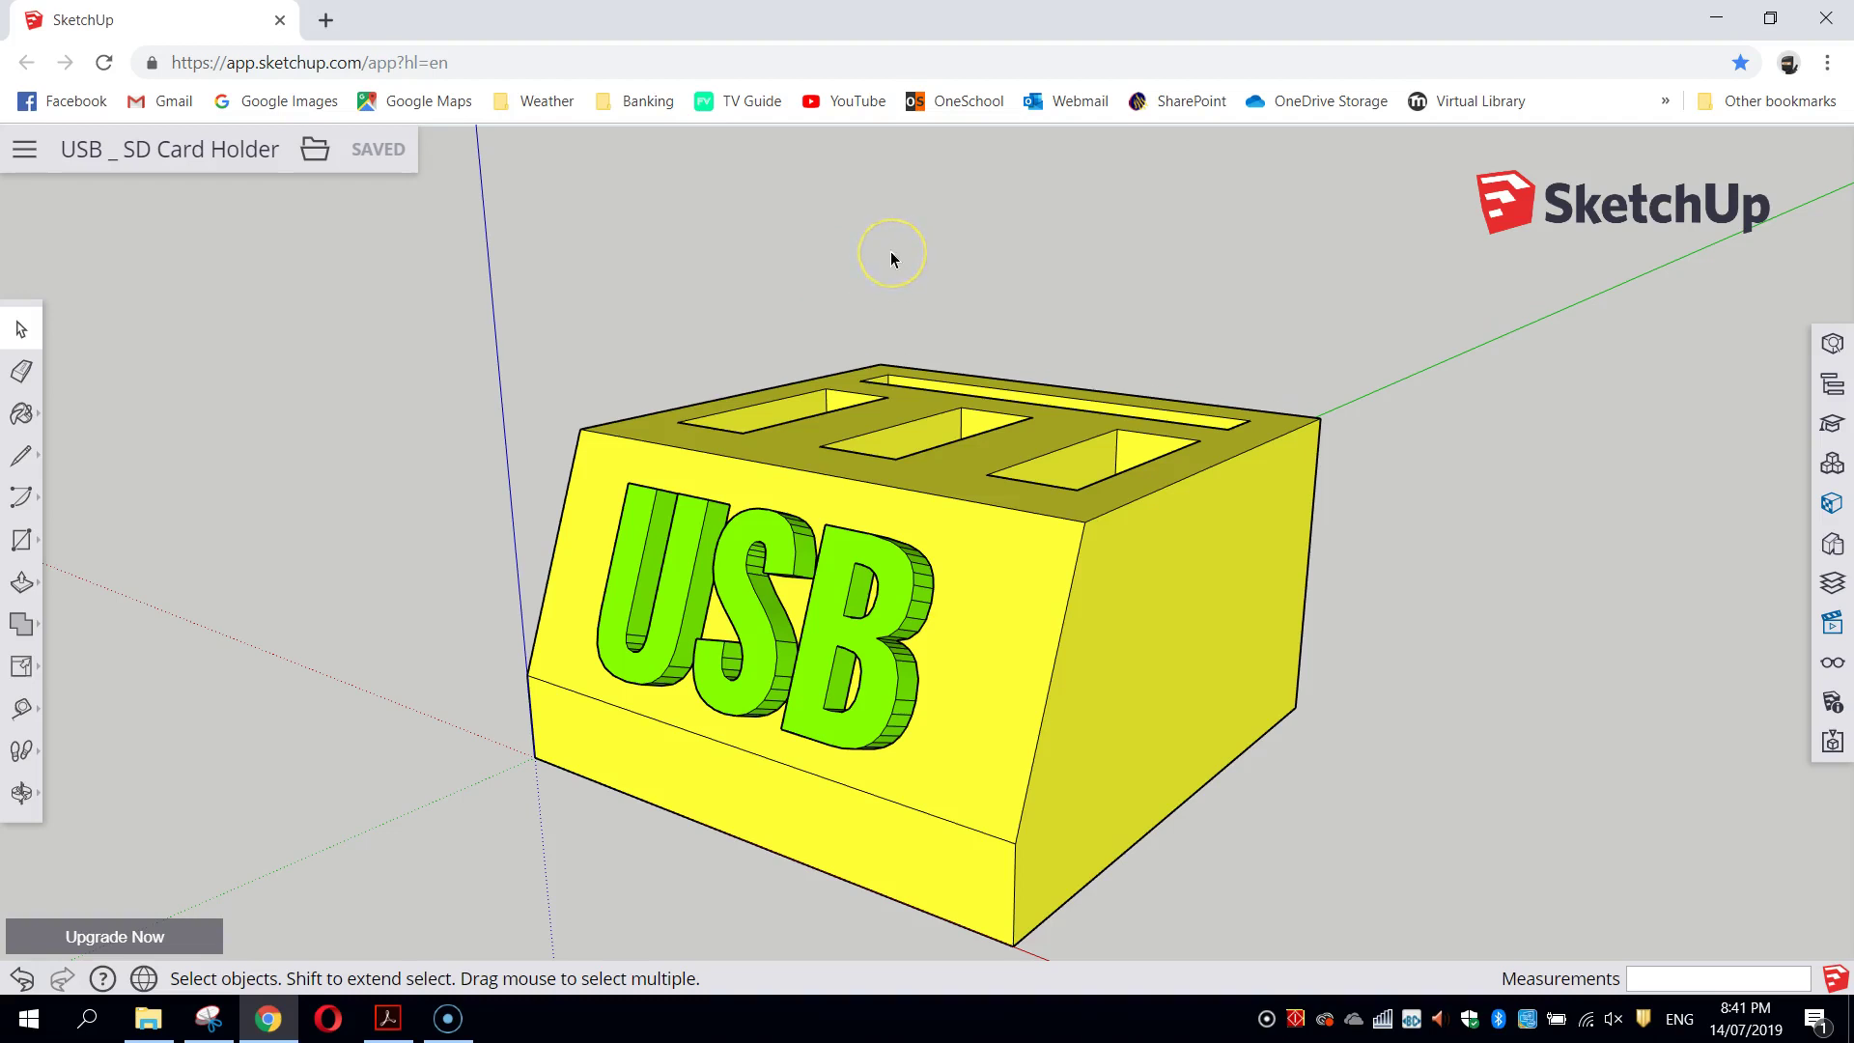